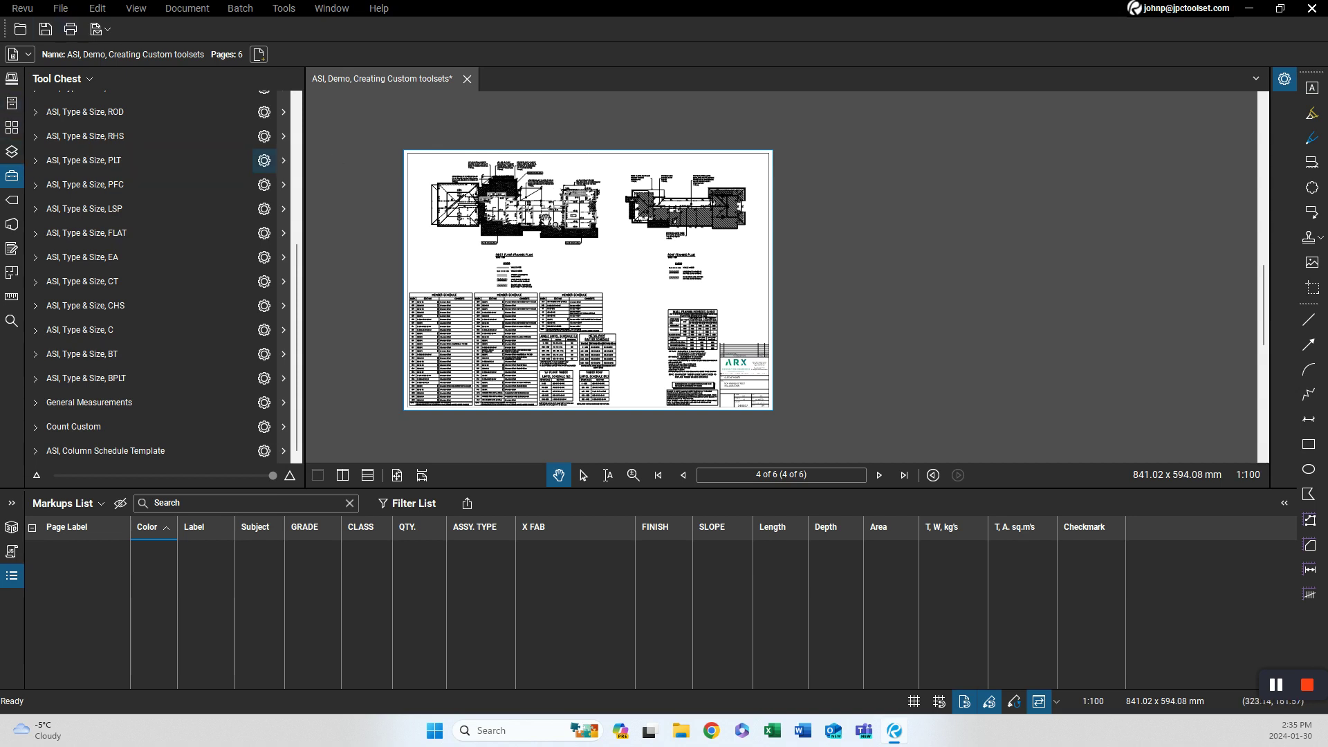
Examine the framing plans on page 4 and the scale noted beneath the First Floor Framing Plan title.
{"action": "scroll", "coordinate": [571, 261], "scroll_direction": "up", "scroll_amount": 3}
{"action": "scroll", "coordinate": [571, 262], "scroll_direction": "up", "scroll_amount": 2}
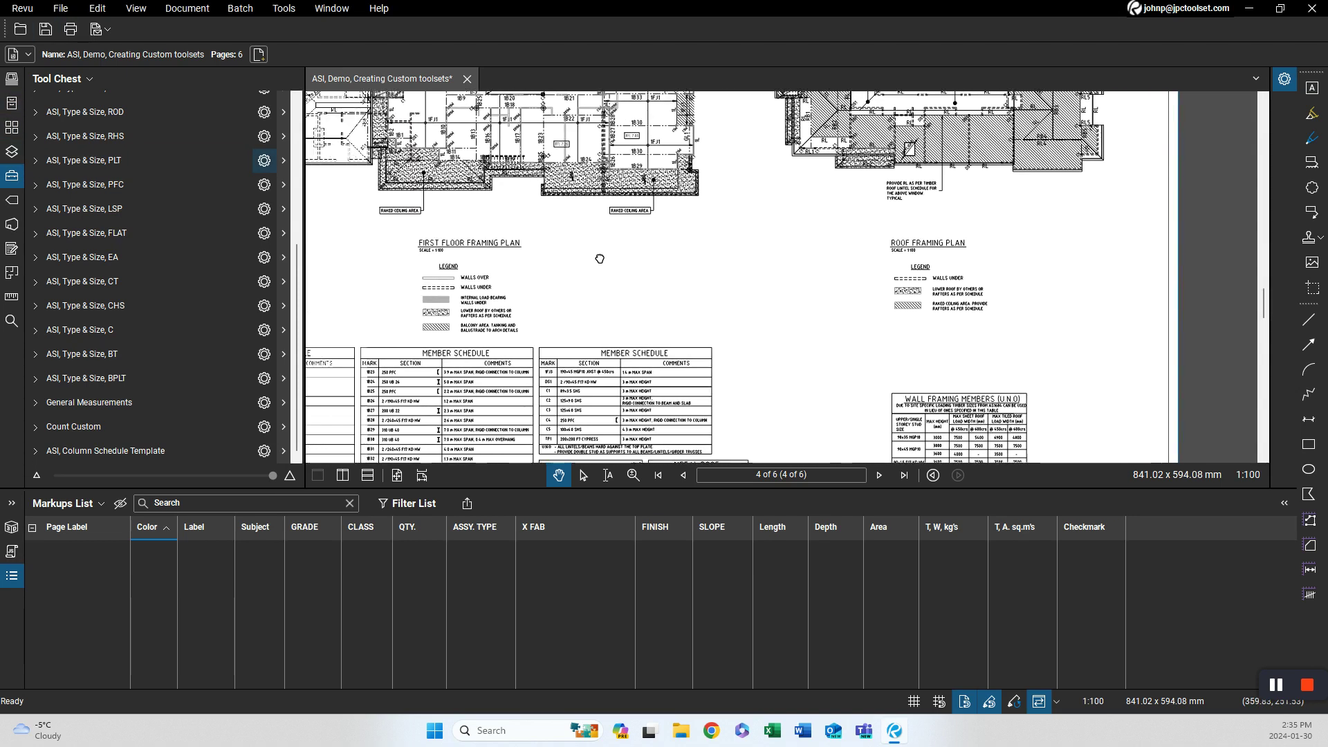
{"action": "scroll", "coordinate": [473, 260], "scroll_direction": "up", "scroll_amount": 3}
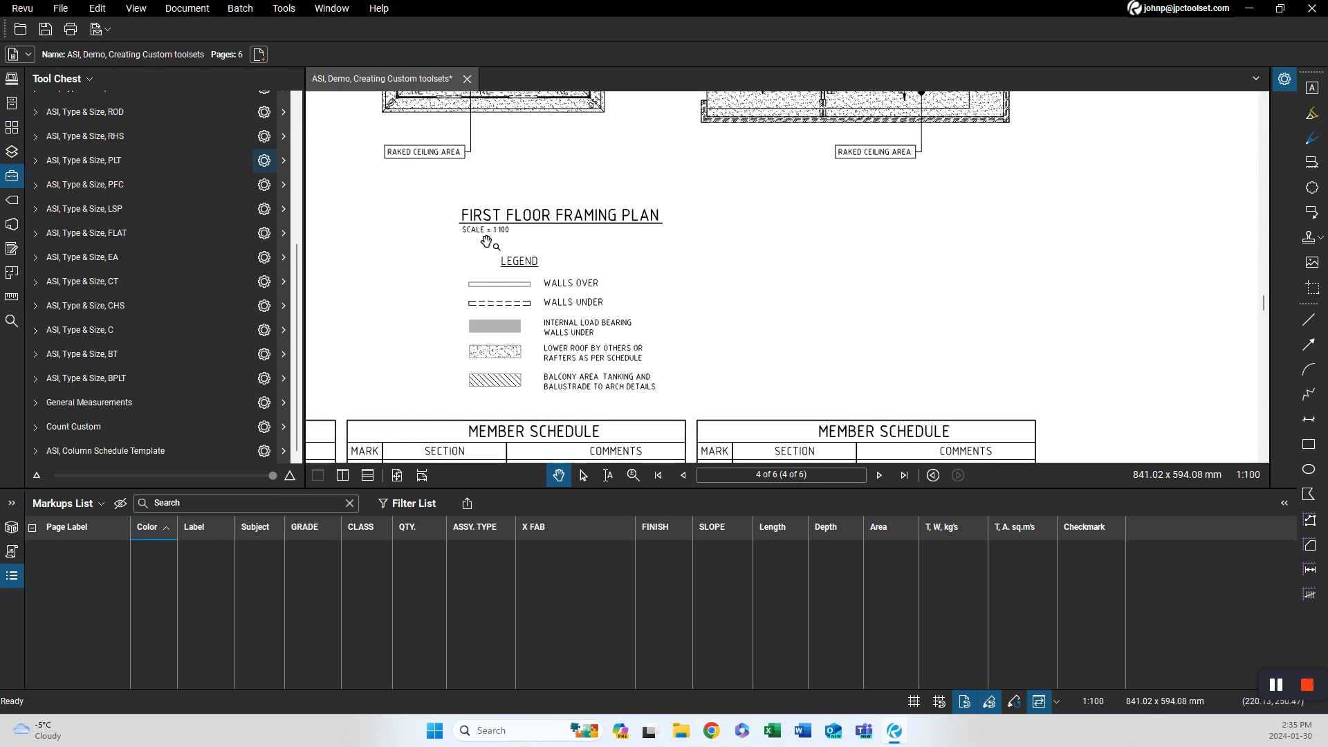
{"action": "scroll", "coordinate": [492, 239], "scroll_direction": "up", "scroll_amount": 3}
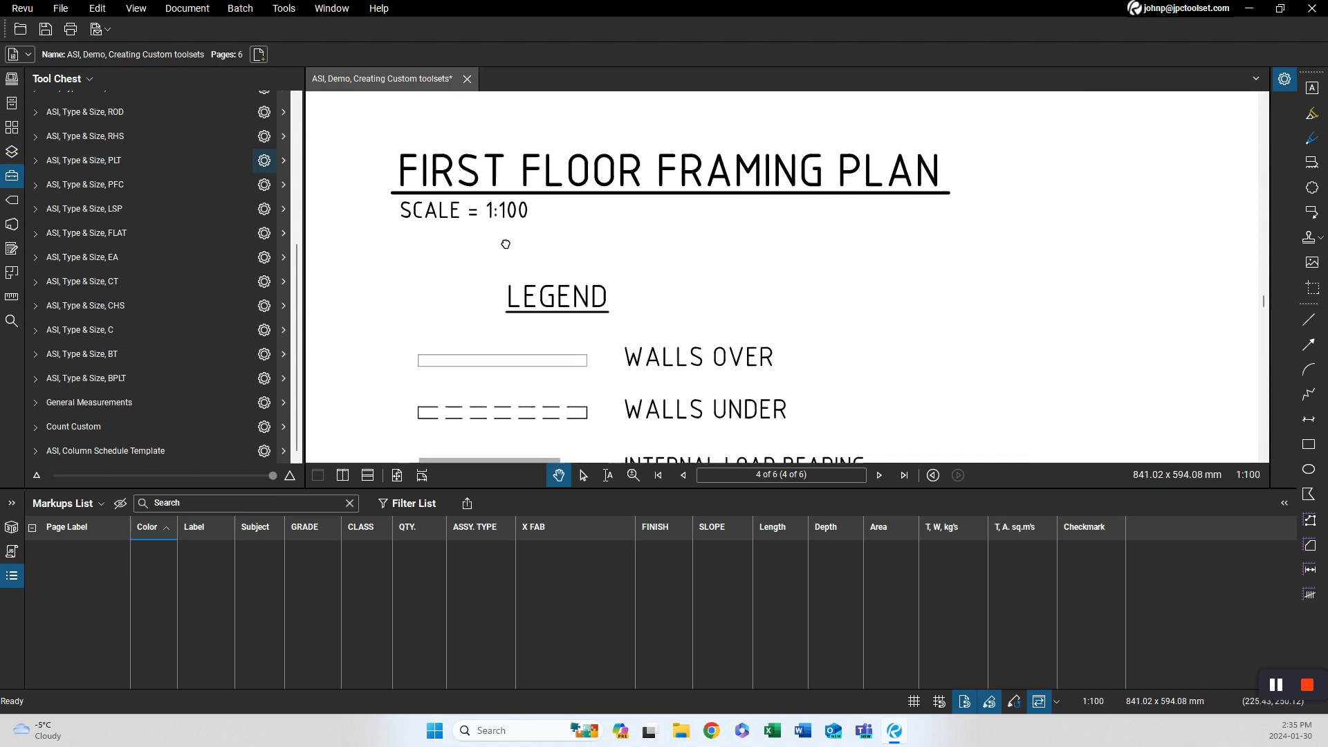
{"action": "scroll", "coordinate": [489, 267], "scroll_direction": "down", "scroll_amount": 5}
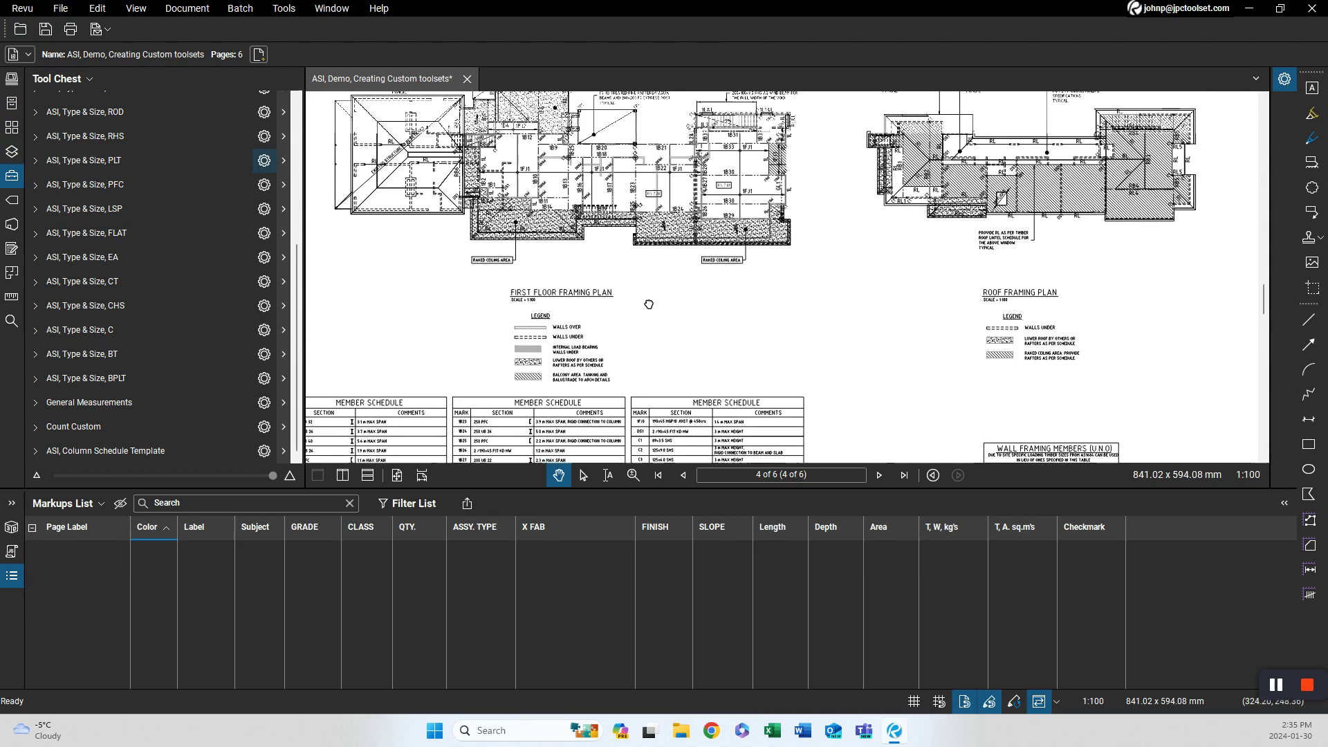
{"action": "scroll", "coordinate": [583, 231], "scroll_direction": "up", "scroll_amount": 4}
{"action": "scroll", "coordinate": [583, 231], "scroll_direction": "down", "scroll_amount": 4}
{"action": "left_click_drag", "start_coordinate": [522, 278], "coordinate": [610, 236]}
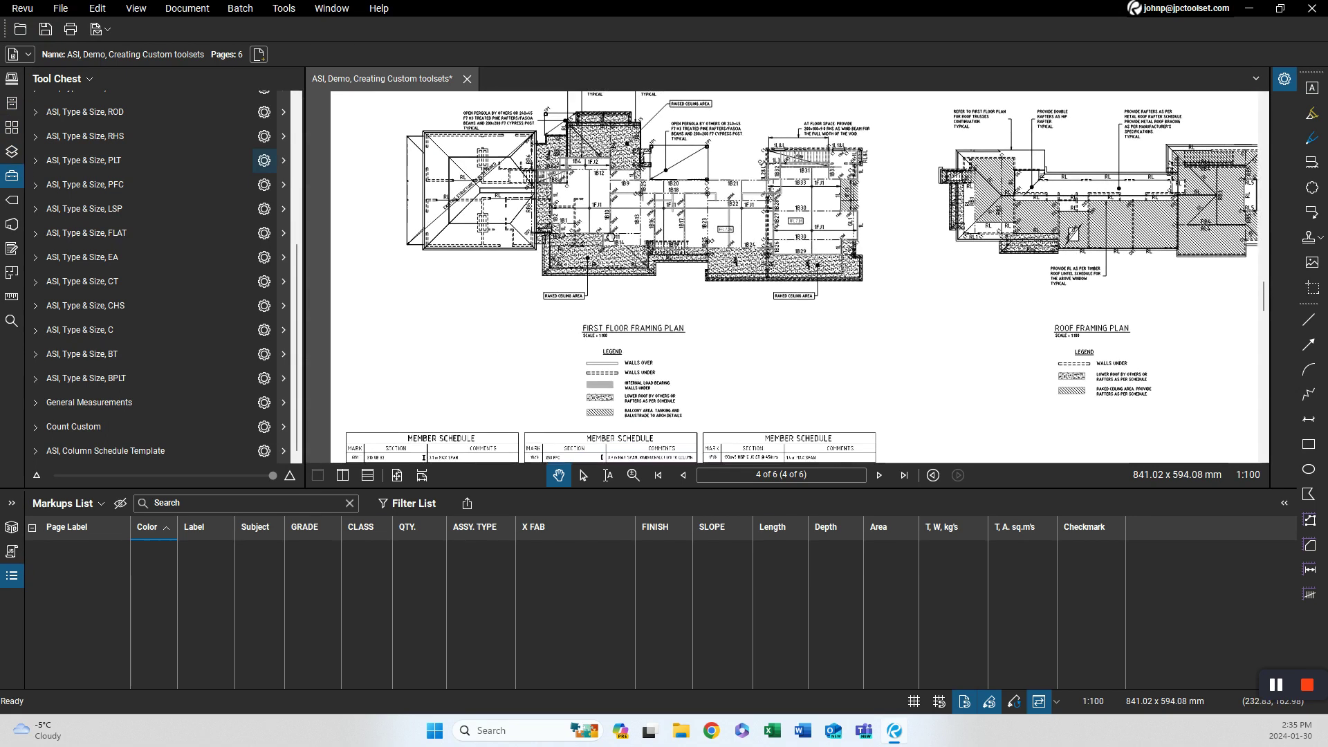
{"action": "scroll", "coordinate": [591, 318], "scroll_direction": "up", "scroll_amount": 4}
{"action": "scroll", "coordinate": [554, 338], "scroll_direction": "down", "scroll_amount": 1}
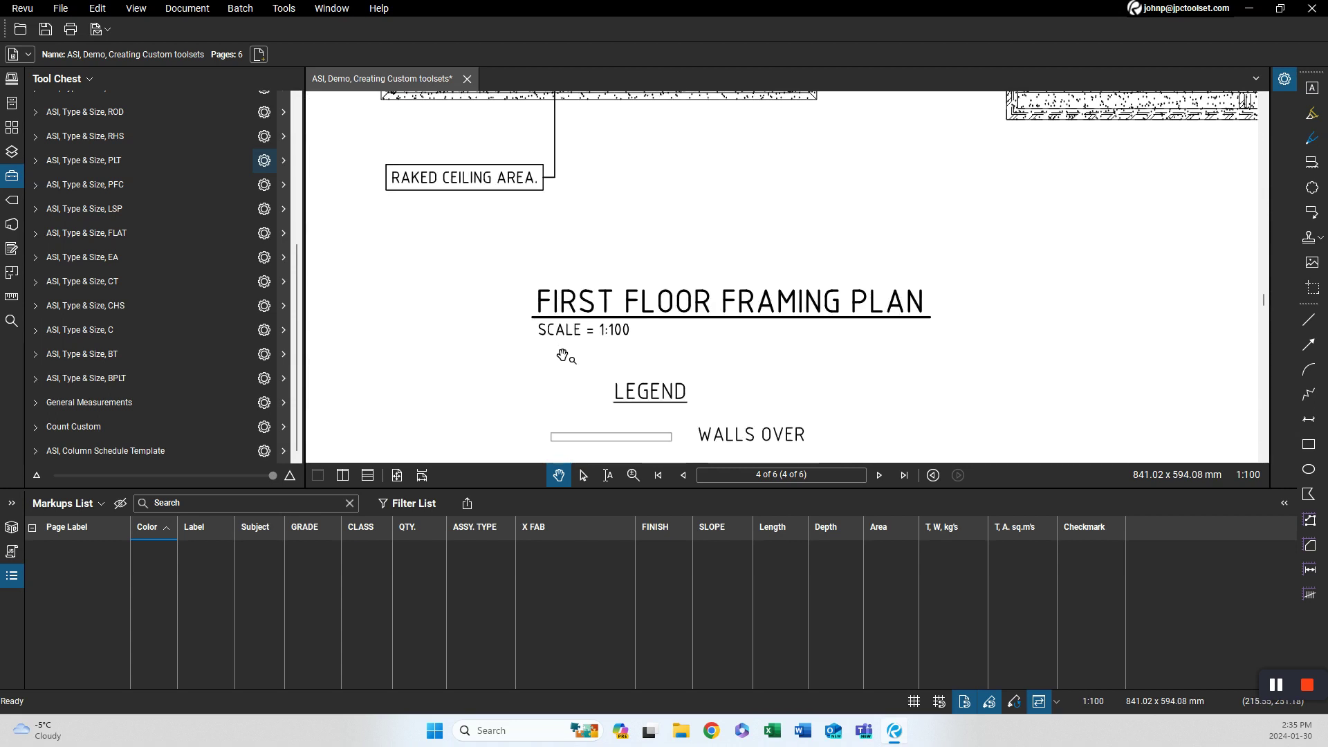
Set the page scale of page 4 to the 1:100 preset in the measurement settings.
{"action": "left_click", "coordinate": [12, 297]}
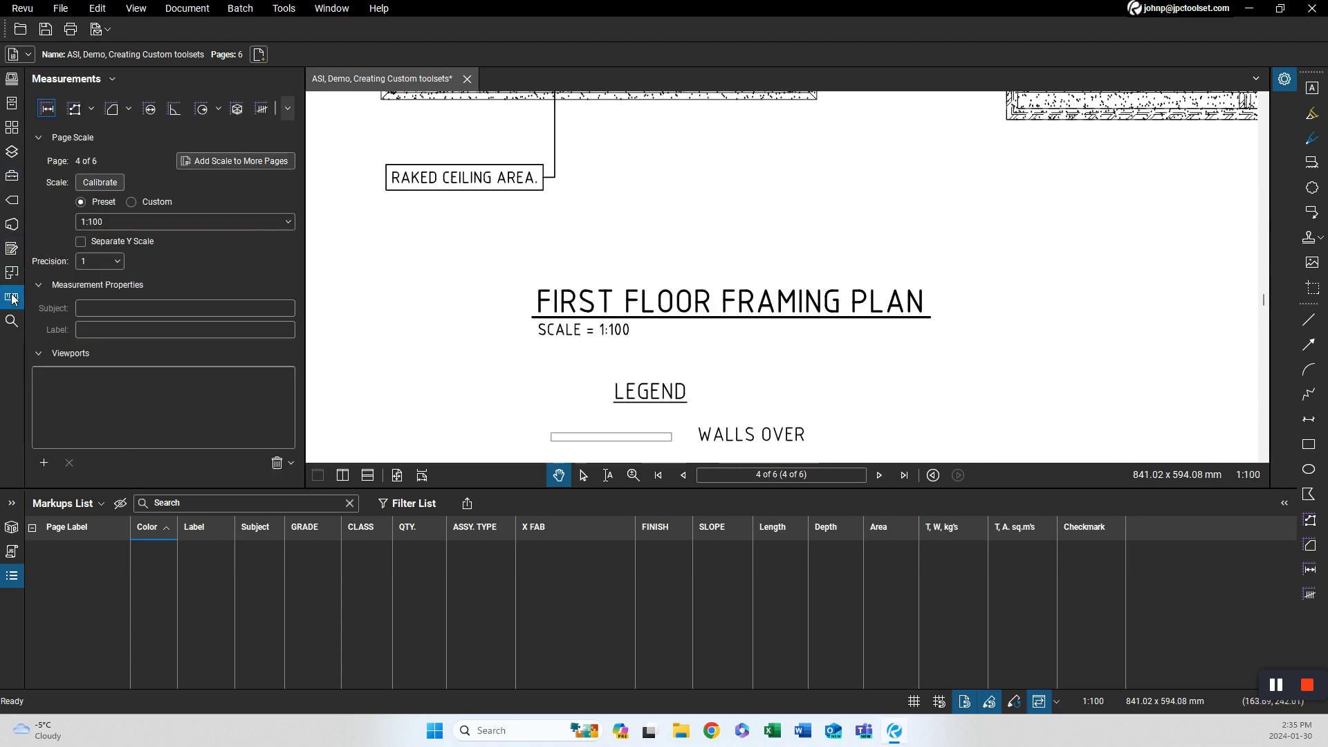
{"action": "left_click", "coordinate": [184, 222]}
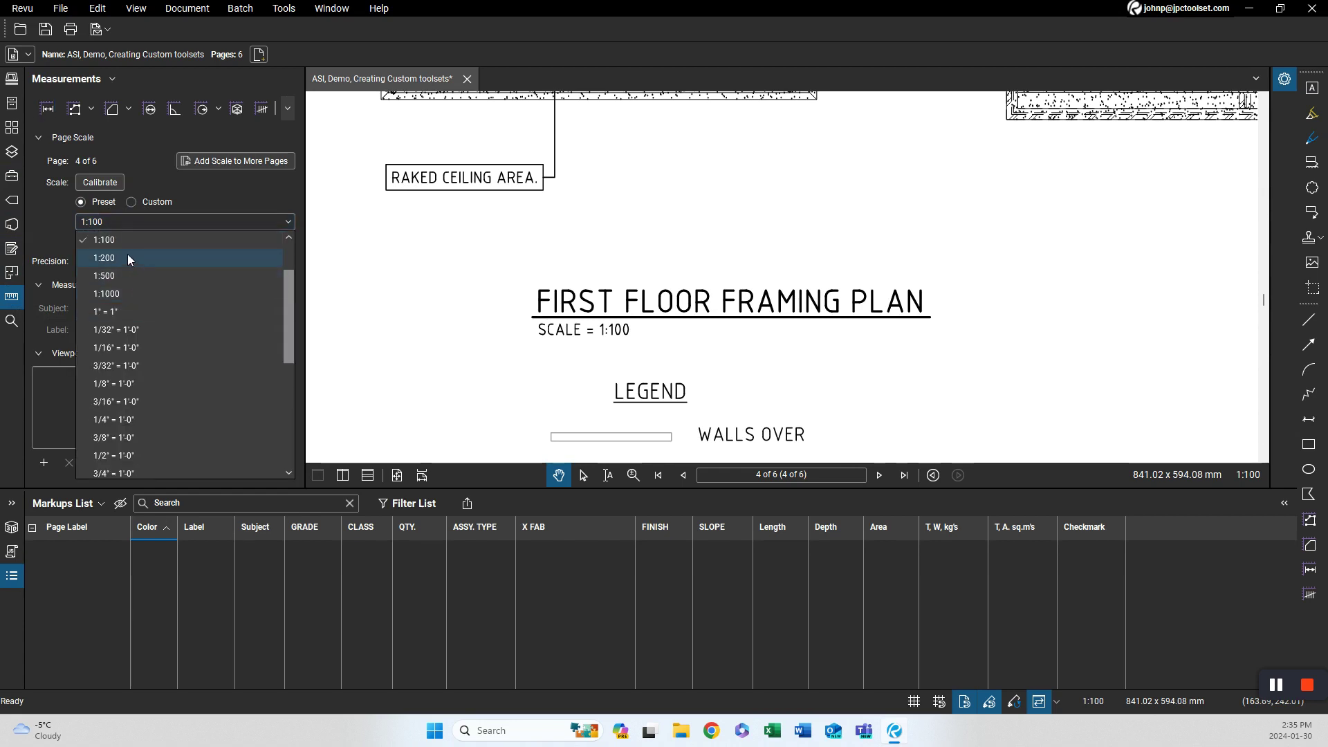
{"action": "left_click", "coordinate": [130, 239]}
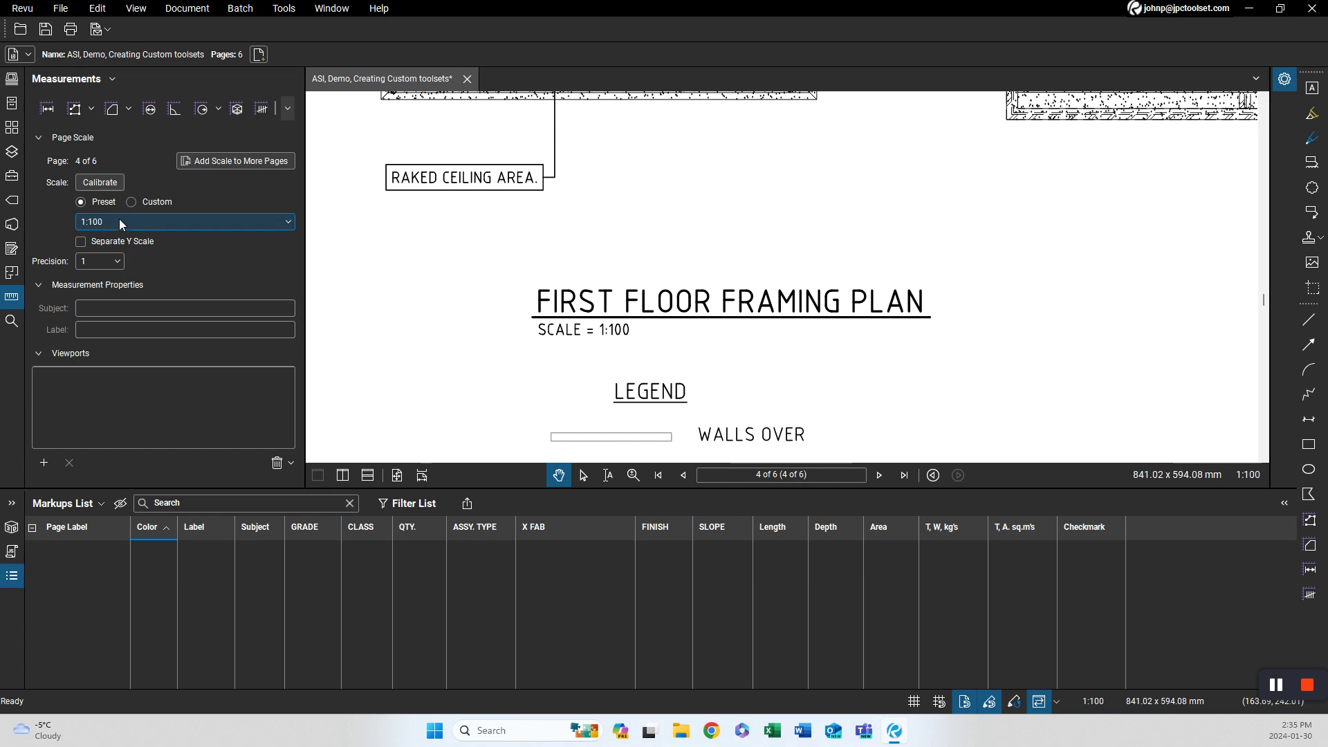
Examine the beam marks on the first floor framing plan and the matching sections in the member schedule.
{"action": "scroll", "coordinate": [460, 293], "scroll_direction": "down", "scroll_amount": 2}
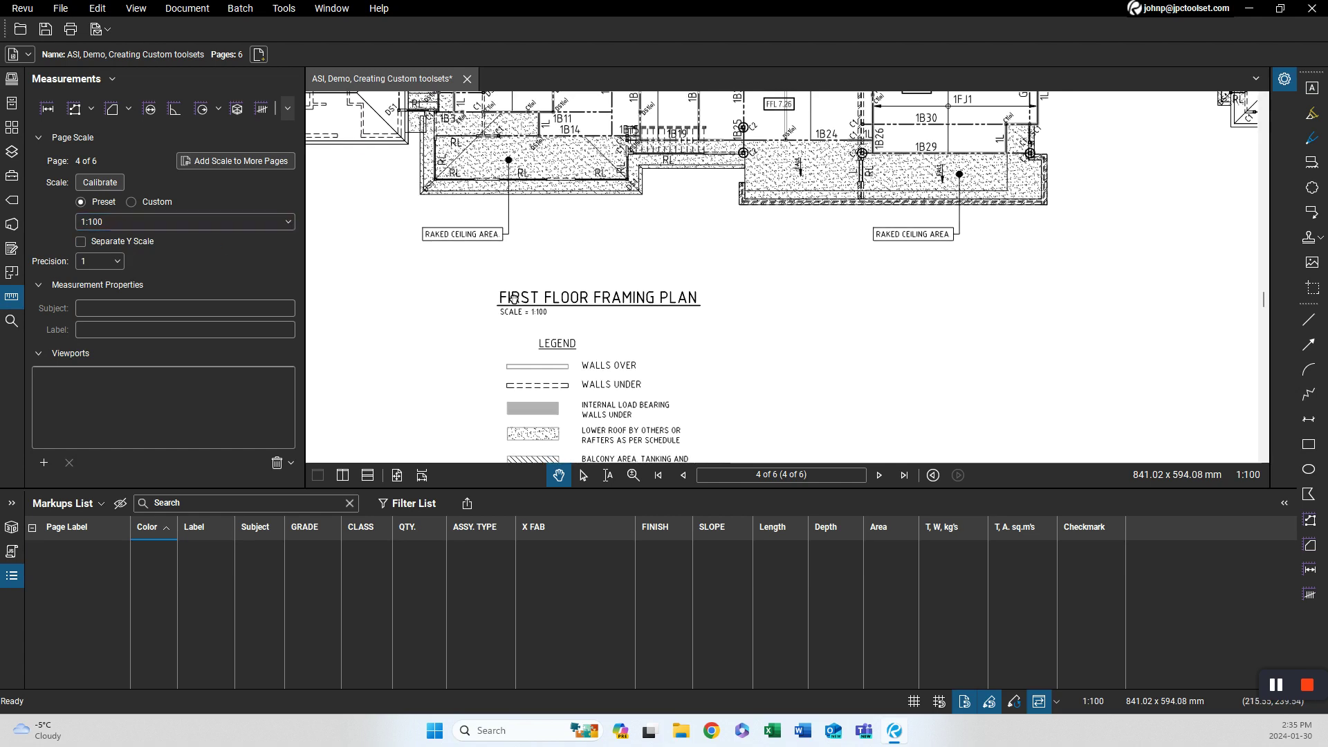
{"action": "left_click_drag", "start_coordinate": [513, 298], "coordinate": [458, 291]}
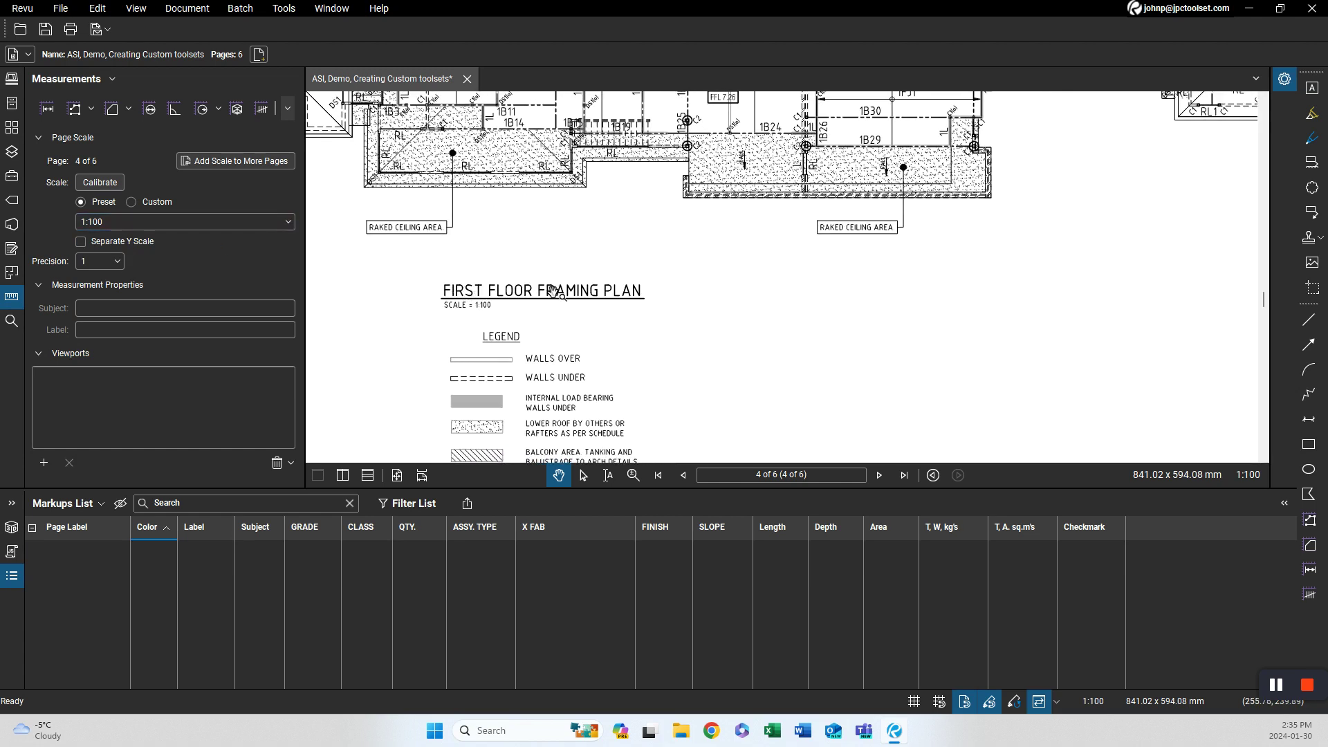
{"action": "scroll", "coordinate": [553, 294], "scroll_direction": "down", "scroll_amount": 2}
{"action": "left_click_drag", "start_coordinate": [500, 341], "coordinate": [506, 330]}
{"action": "scroll", "coordinate": [506, 330], "scroll_direction": "up", "scroll_amount": 5}
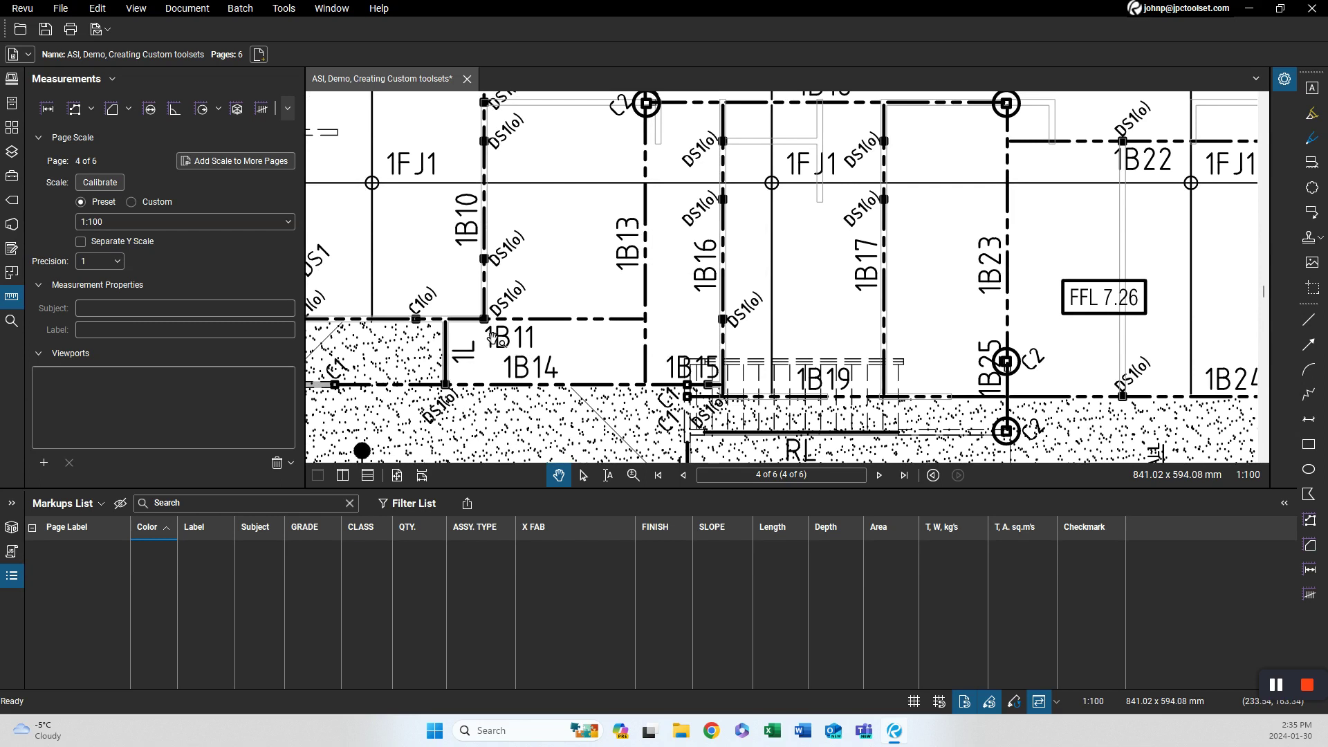
{"action": "scroll", "coordinate": [492, 337], "scroll_direction": "down", "scroll_amount": 3}
{"action": "scroll", "coordinate": [463, 370], "scroll_direction": "down", "scroll_amount": 3}
{"action": "scroll", "coordinate": [482, 372], "scroll_direction": "up", "scroll_amount": 2}
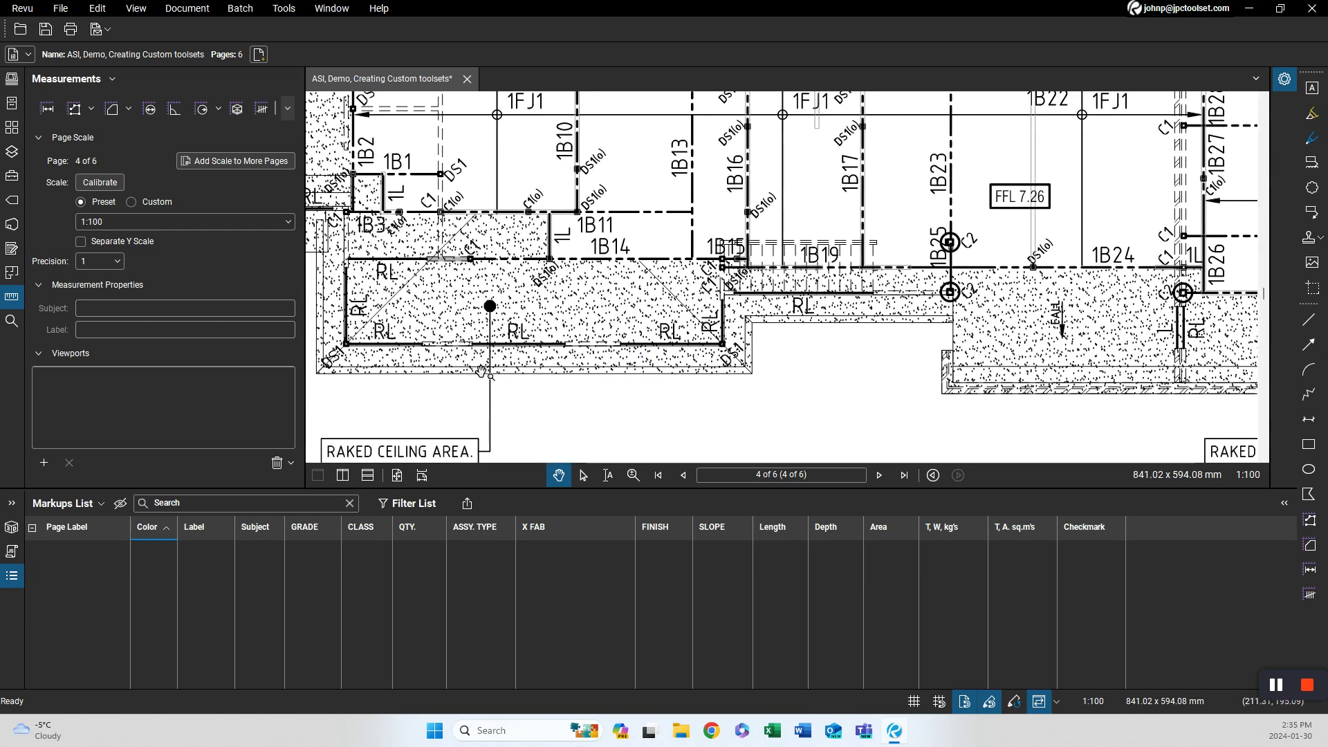
{"action": "scroll", "coordinate": [482, 372], "scroll_direction": "down", "scroll_amount": 8}
{"action": "scroll", "coordinate": [498, 275], "scroll_direction": "down", "scroll_amount": 3}
{"action": "scroll", "coordinate": [625, 169], "scroll_direction": "down", "scroll_amount": 1}
{"action": "scroll", "coordinate": [548, 227], "scroll_direction": "up", "scroll_amount": 1}
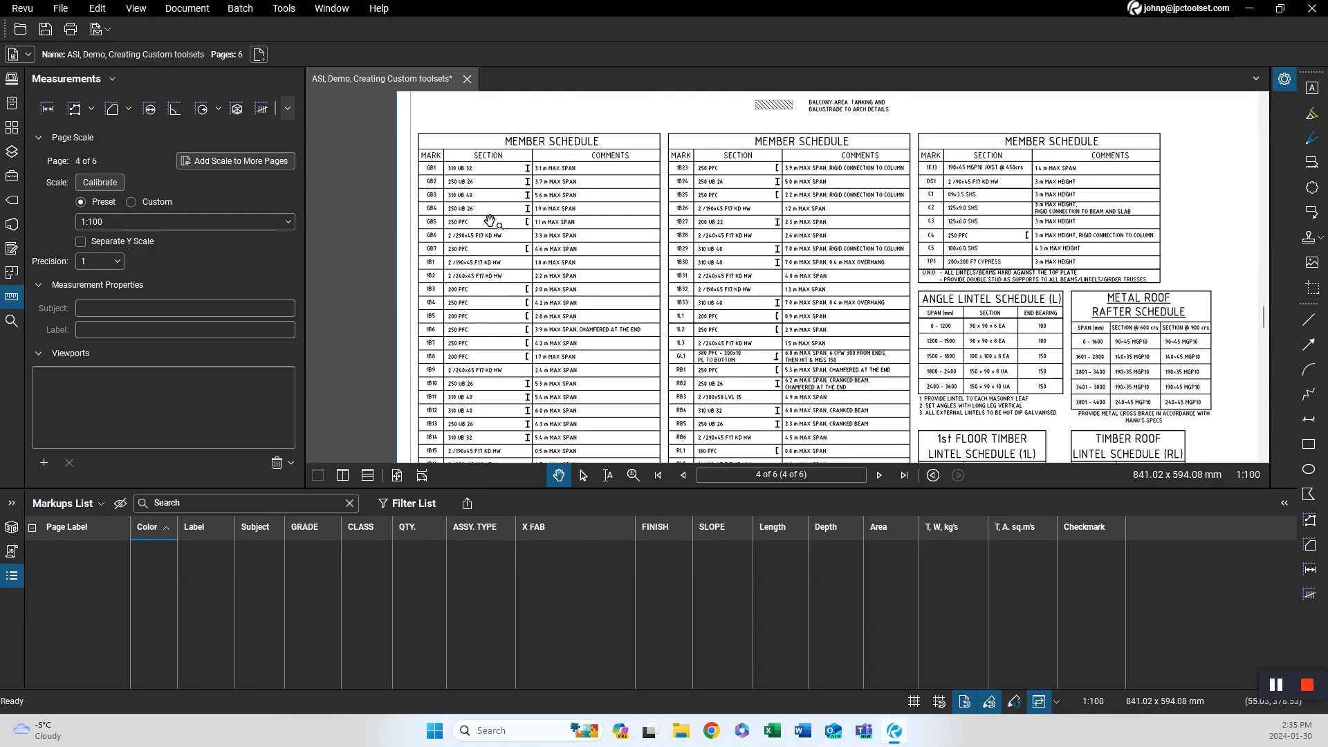
{"action": "scroll", "coordinate": [489, 172], "scroll_direction": "up", "scroll_amount": 2}
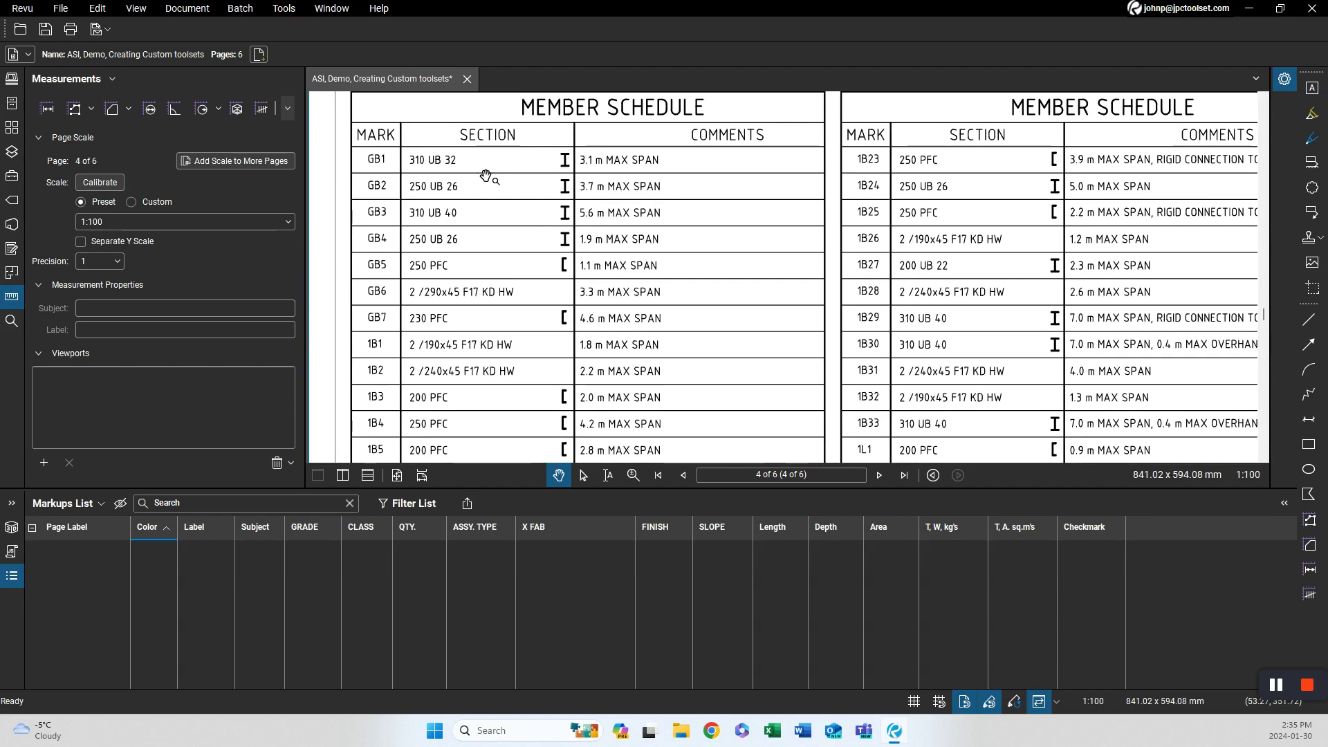
Review the tools in the "ASI, Type & Size, RHS" set of the Tool Chest and collapse the set again.
{"action": "left_click", "coordinate": [10, 176]}
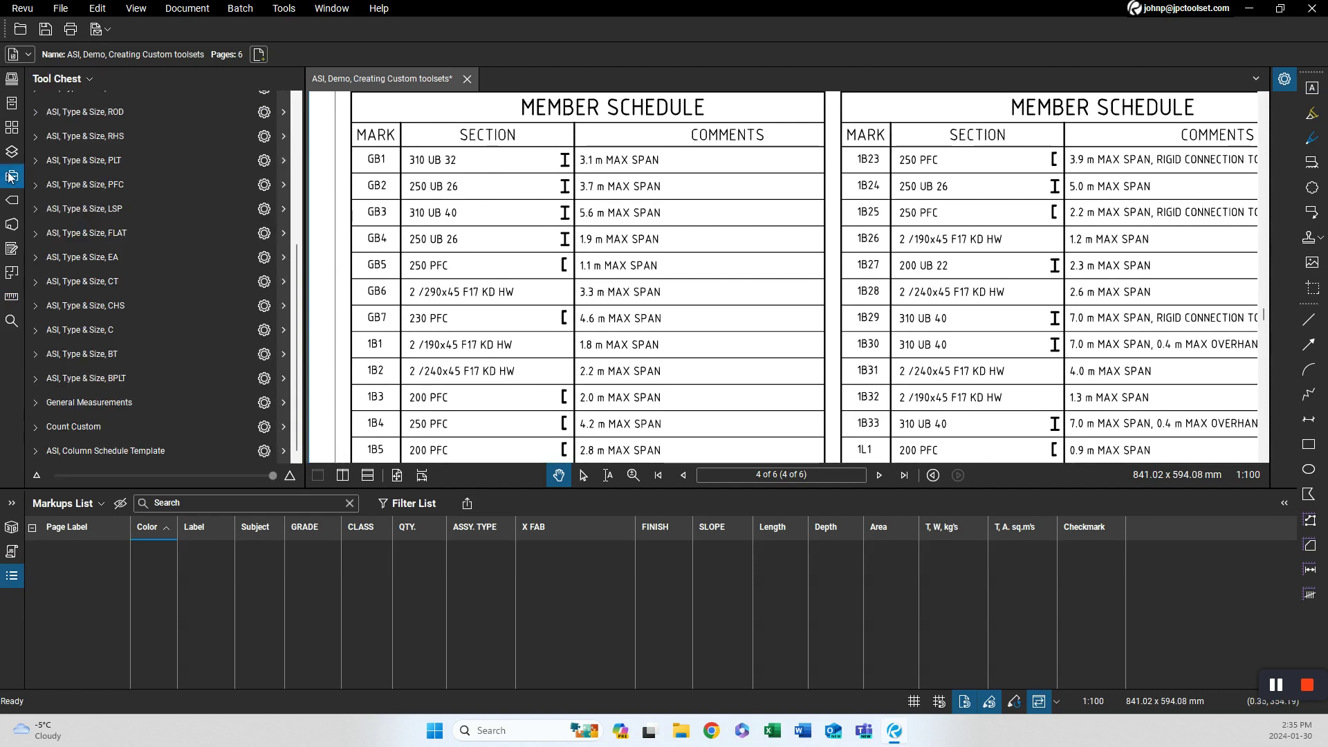
{"action": "left_click", "coordinate": [122, 138]}
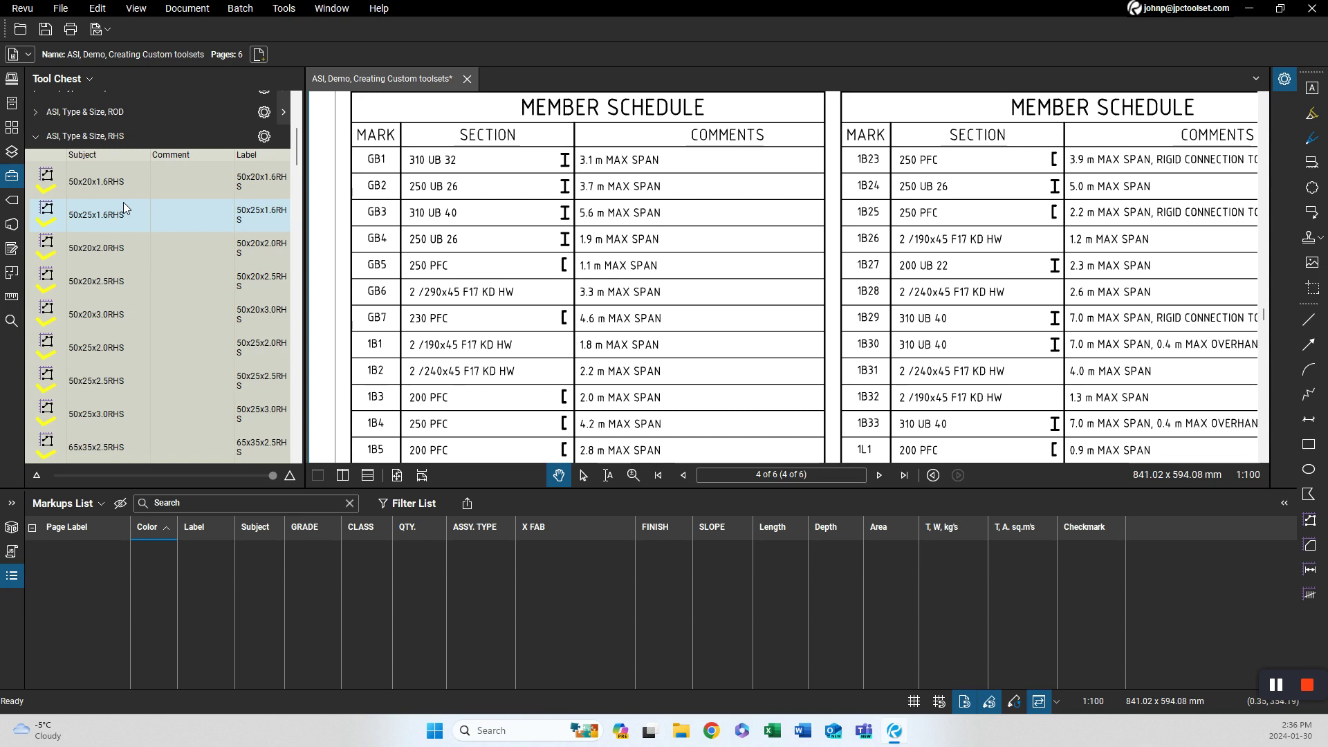
{"action": "left_click", "coordinate": [155, 137]}
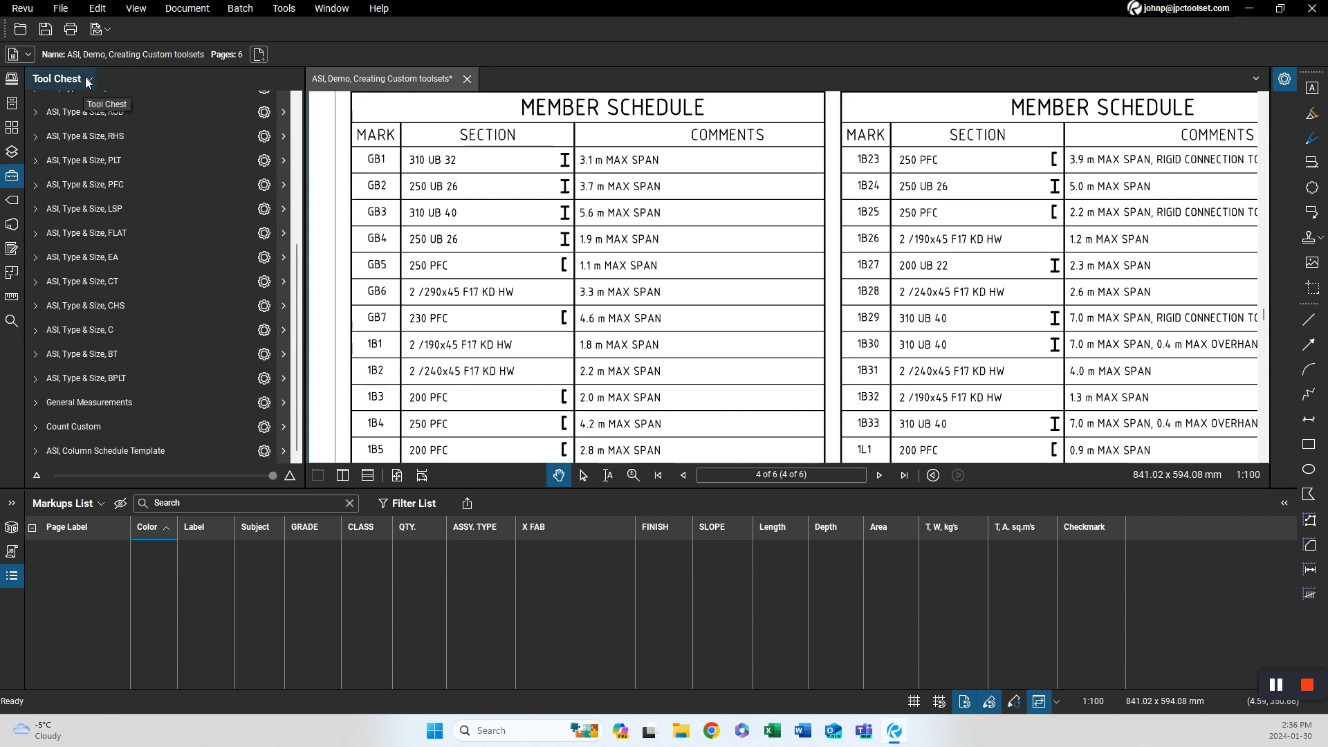
Check the engineering firm's name in the title block of the framing plan sheet.
{"action": "scroll", "coordinate": [677, 255], "scroll_direction": "down", "scroll_amount": 4}
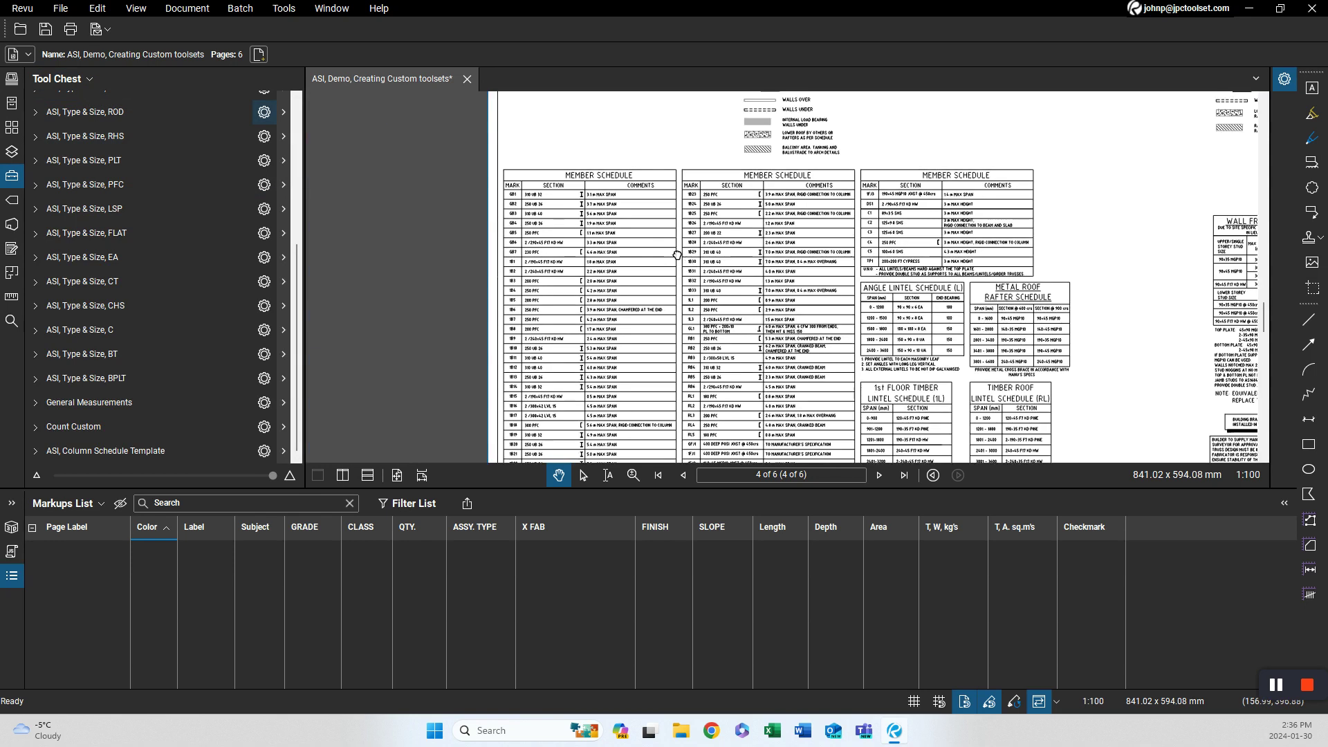
{"action": "left_click_drag", "start_coordinate": [677, 255], "coordinate": [479, 239]}
{"action": "left_click_drag", "start_coordinate": [828, 309], "coordinate": [652, 298]}
{"action": "scroll", "coordinate": [975, 357], "scroll_direction": "up", "scroll_amount": 5}
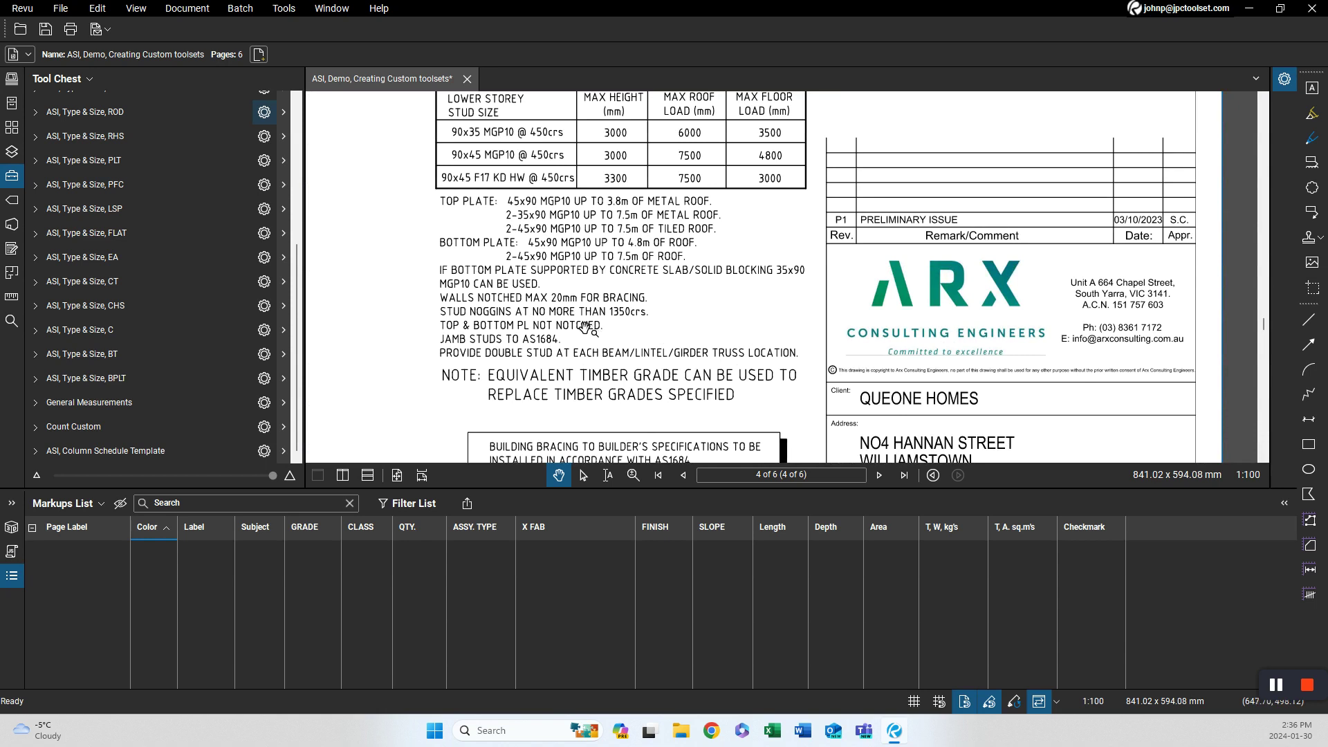
{"action": "scroll", "coordinate": [484, 311], "scroll_direction": "down", "scroll_amount": 3}
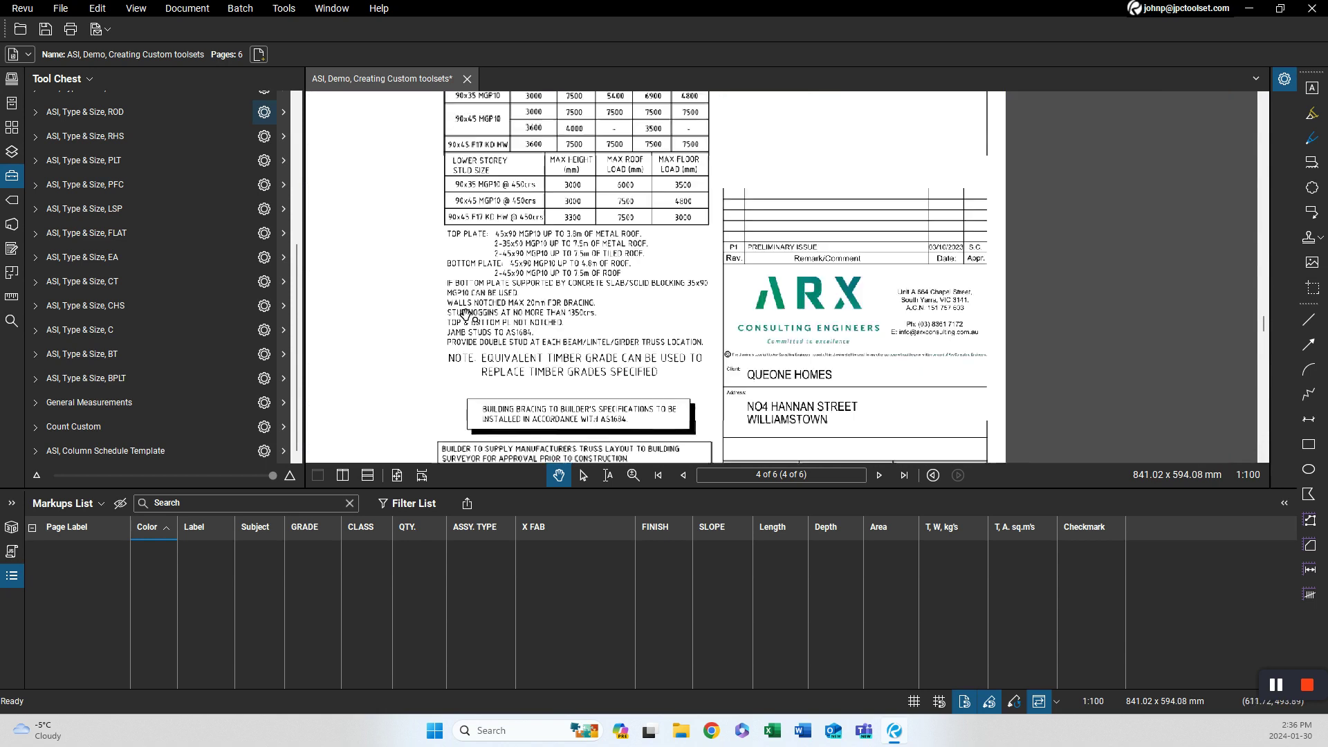
Add a new displayed tool set titled "ARX- Member Schedule, UB" and save it as a Bluebeam Tool Set file under the same name.
{"action": "left_click", "coordinate": [88, 79]}
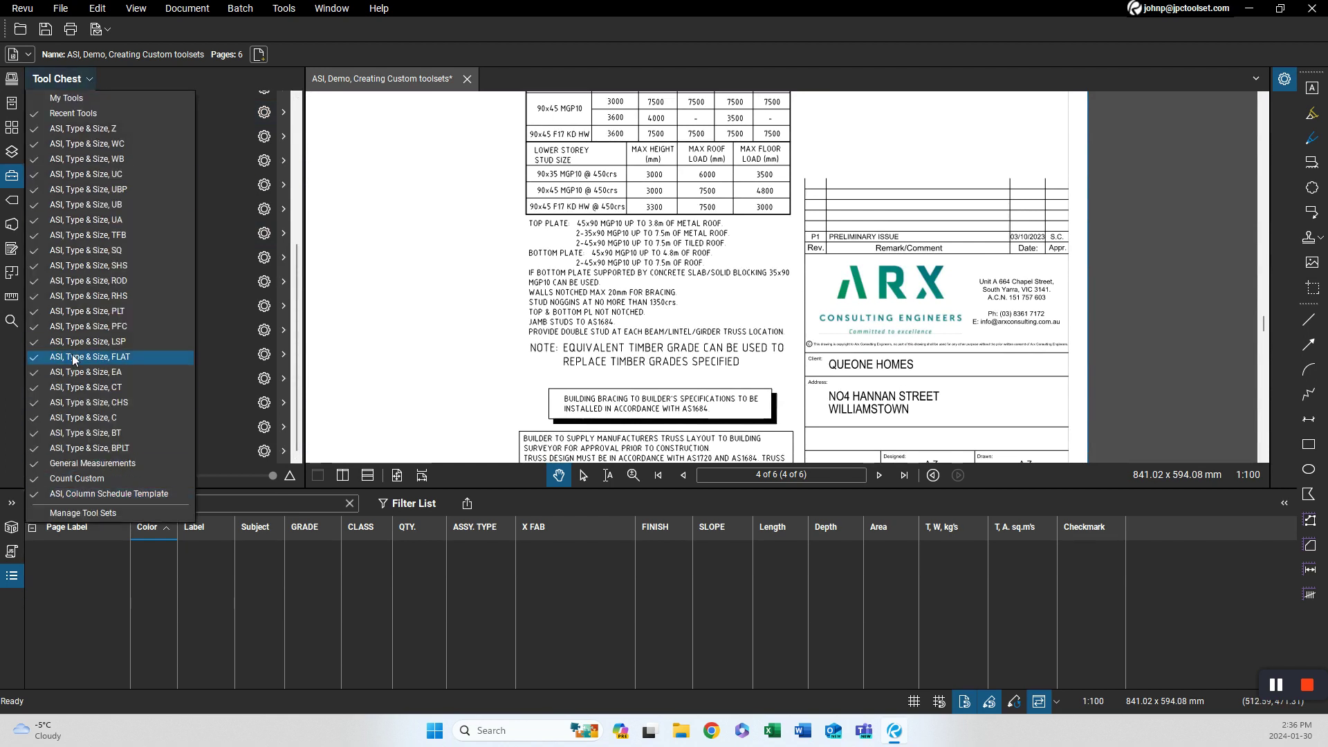
{"action": "left_click", "coordinate": [95, 516]}
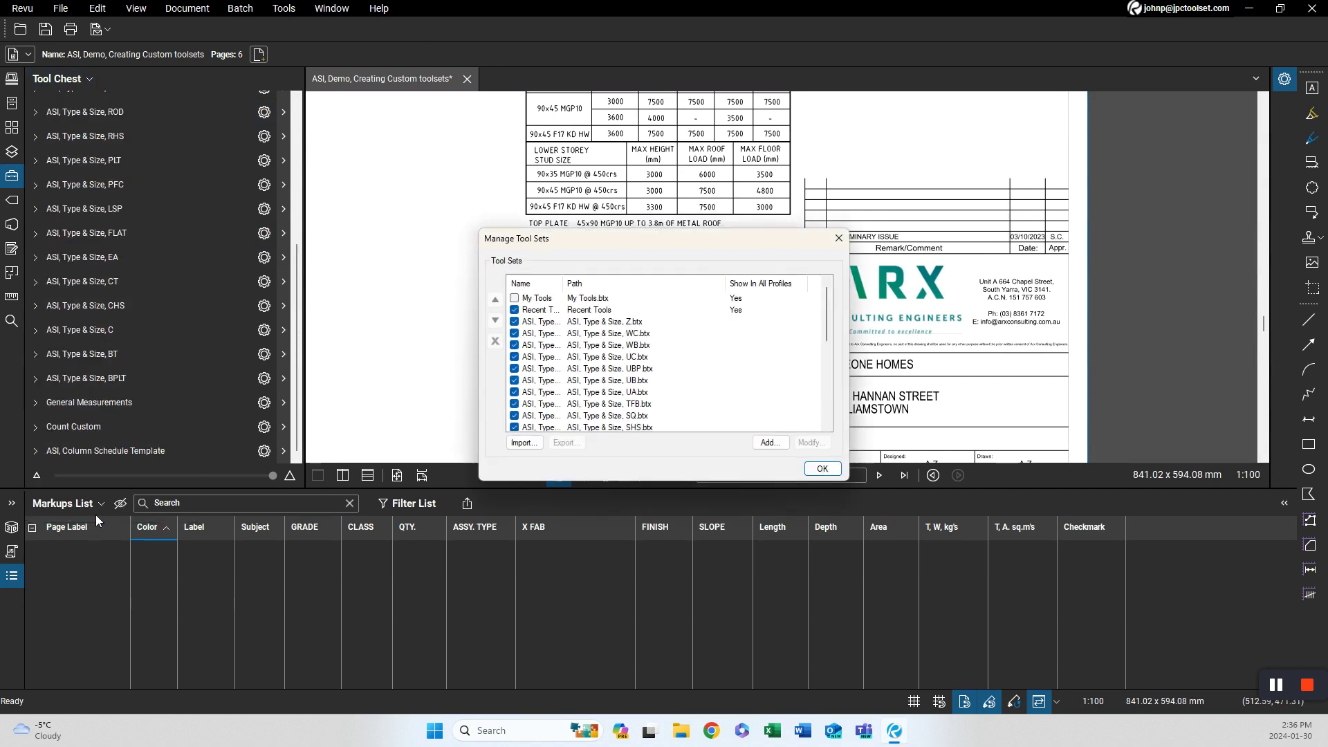
{"action": "left_click_drag", "start_coordinate": [828, 327], "coordinate": [829, 408]}
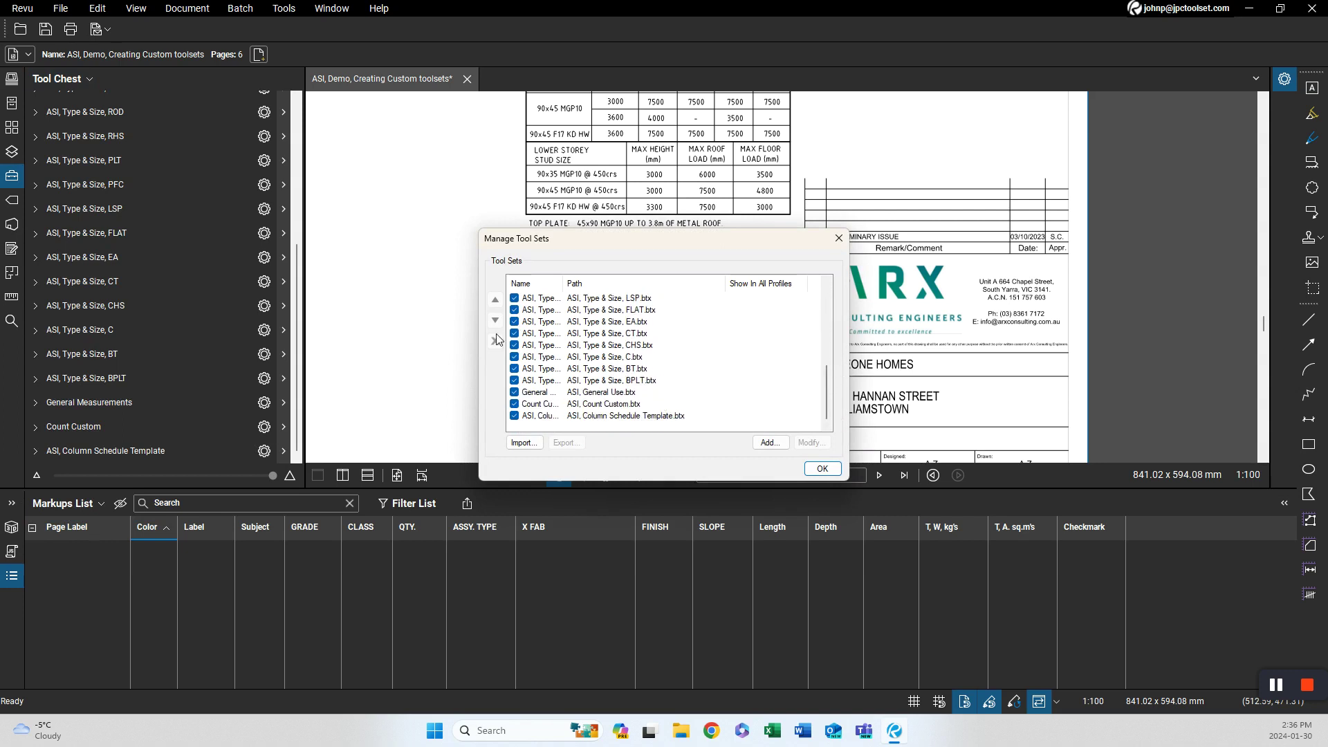
{"action": "left_click", "coordinate": [766, 442]}
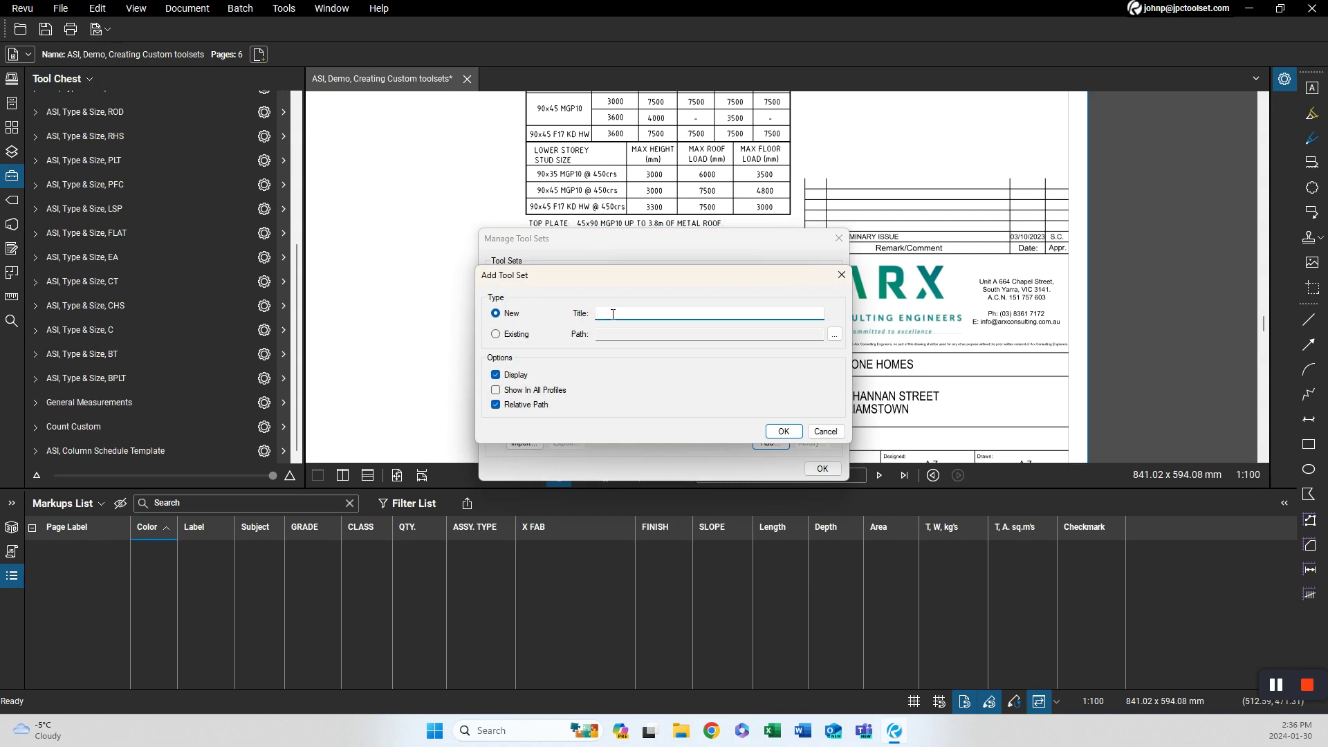
{"action": "type", "text": "ARX, "}
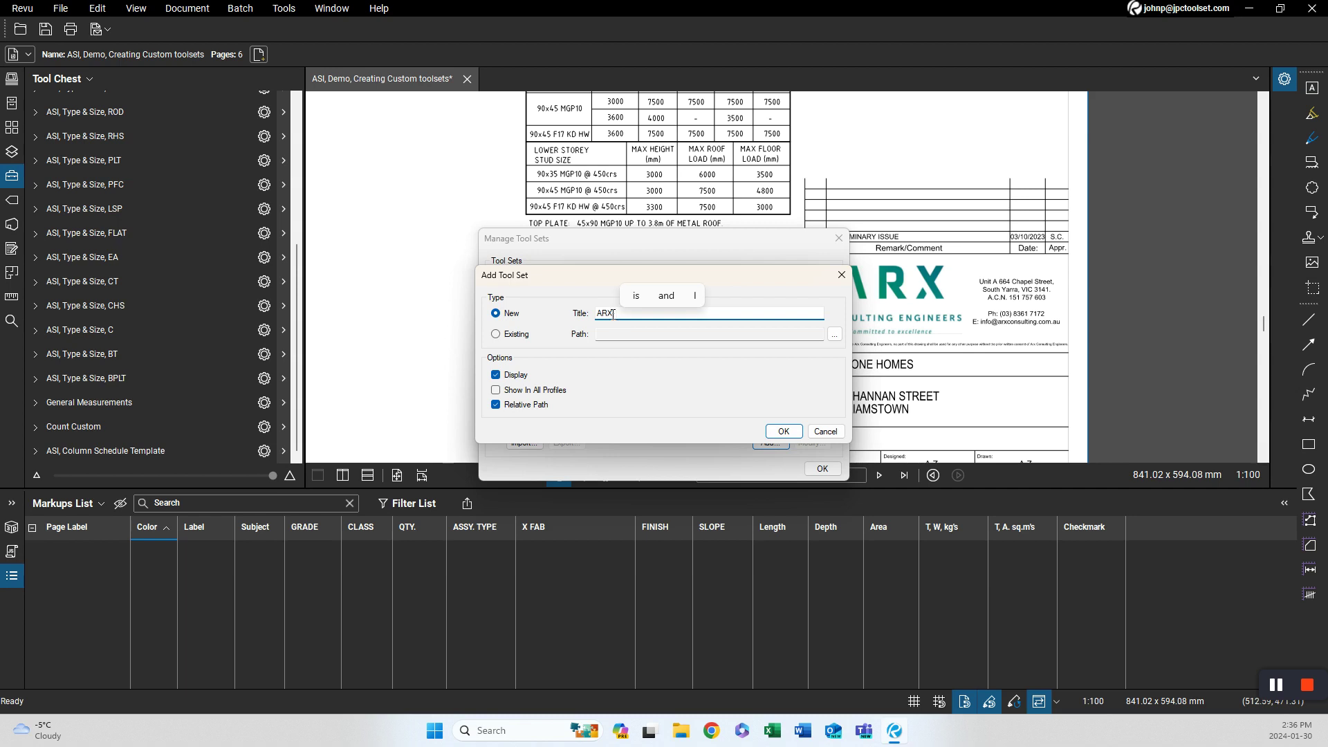
{"action": "type", "text": "Membe"}
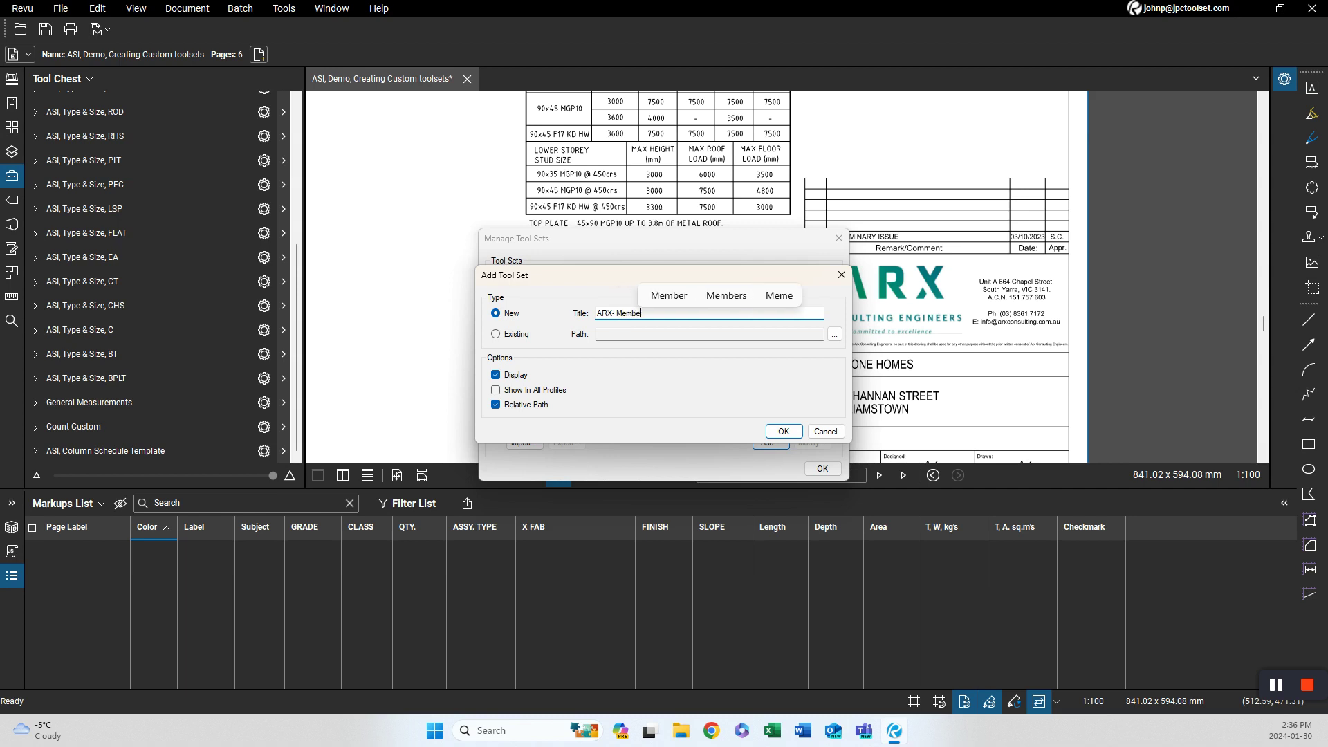
{"action": "type", "text": "r Schedule"}
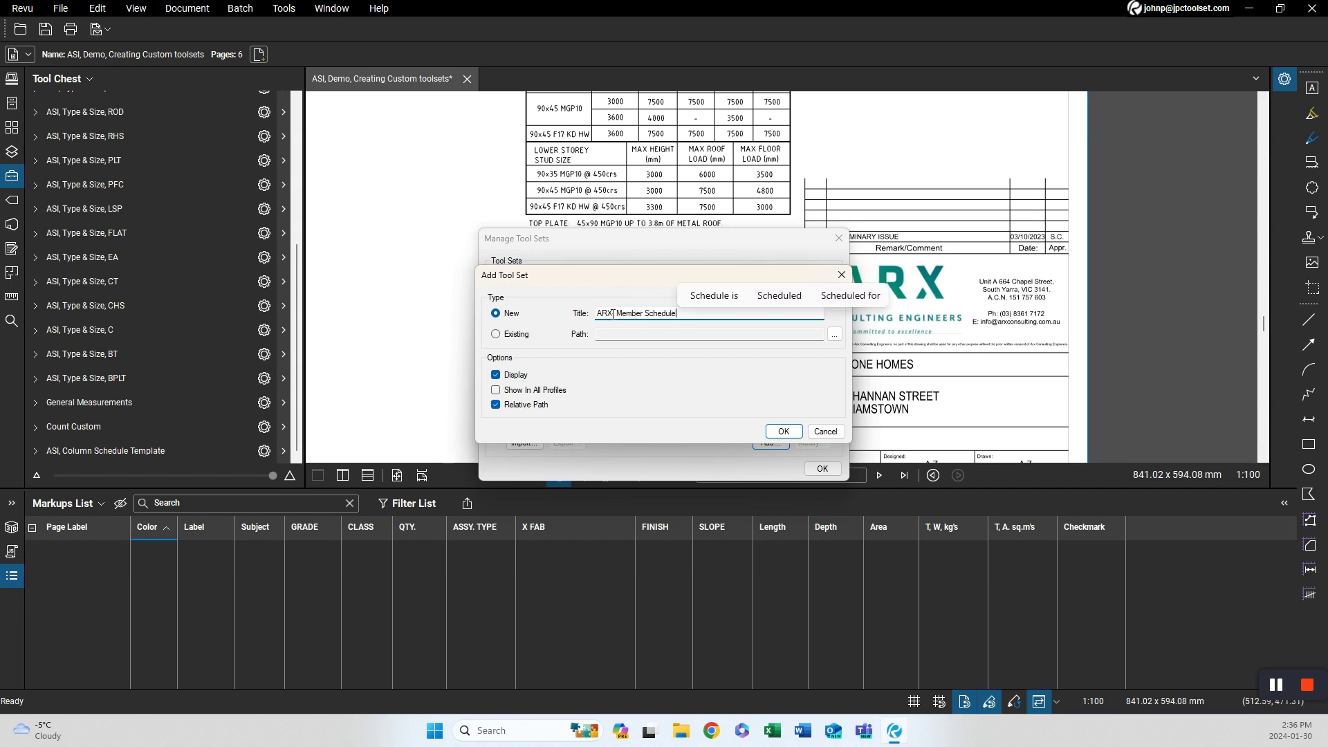
{"action": "type", "text": "."}
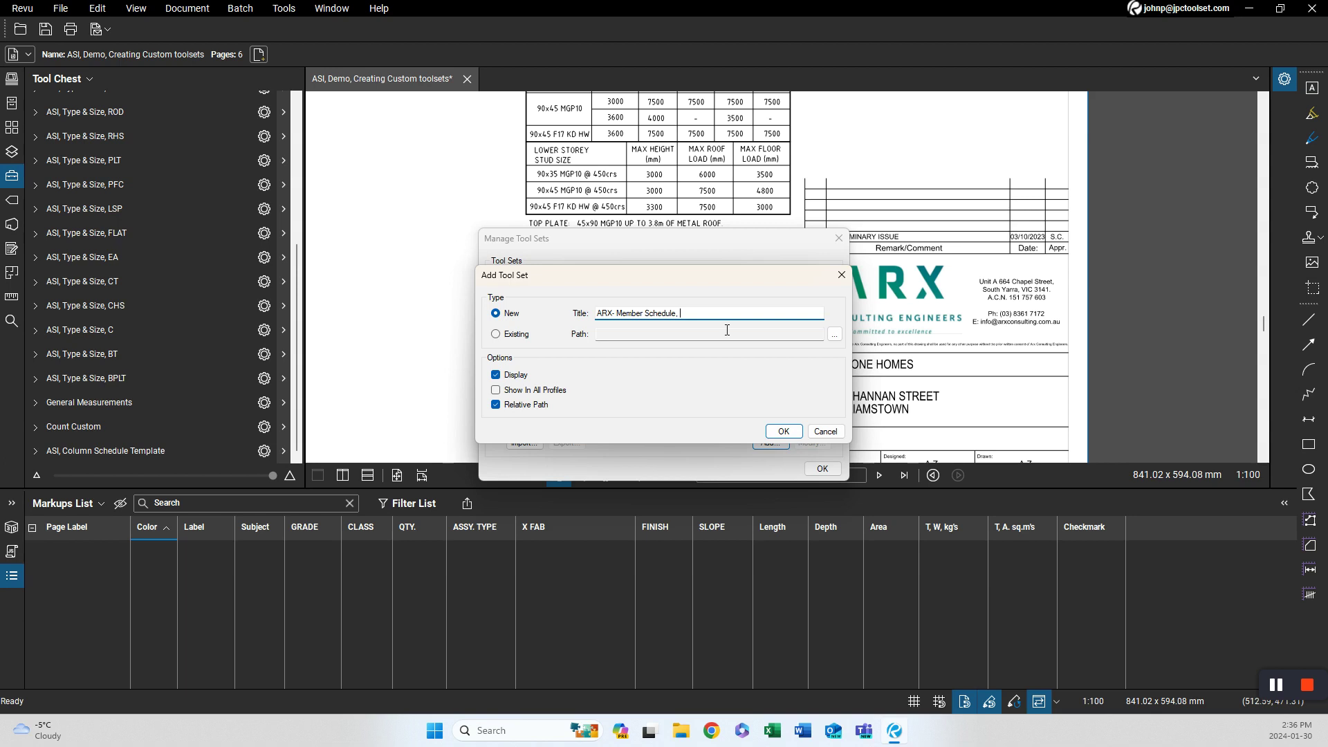
{"action": "type", "text": "UB"}
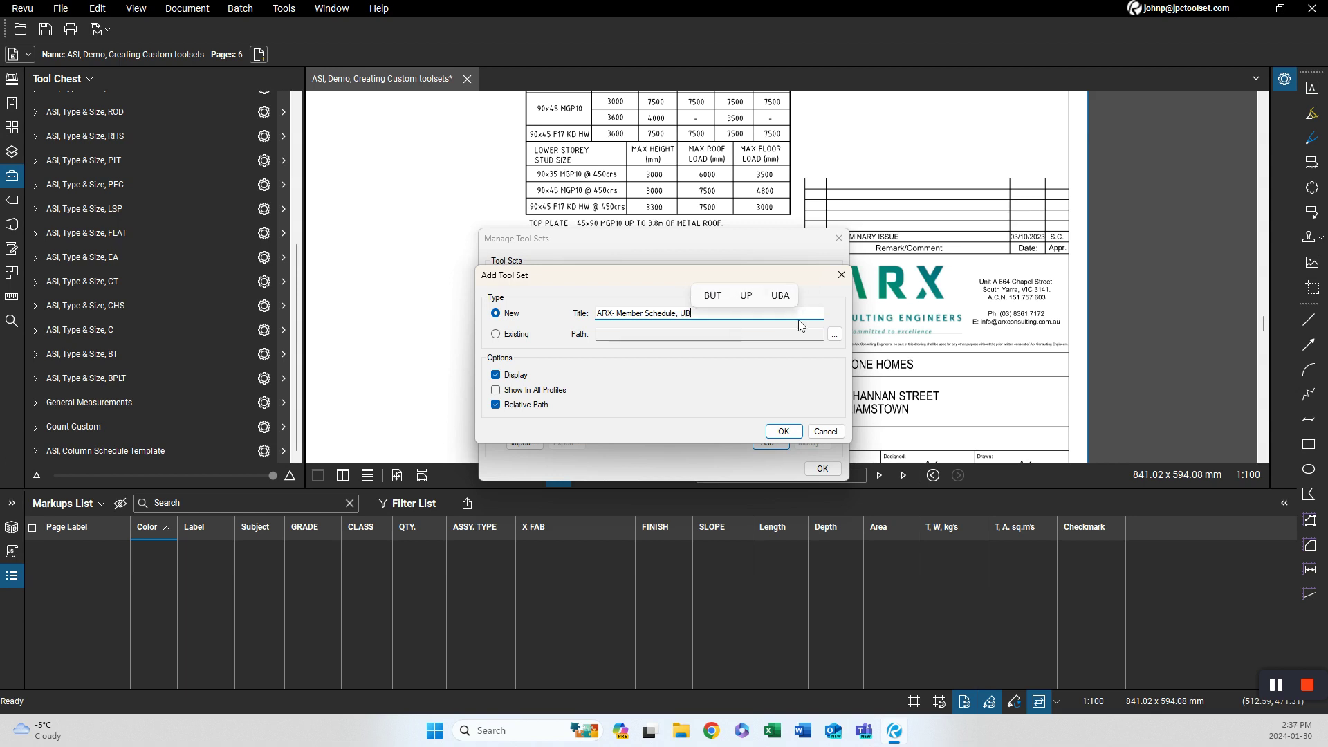
{"action": "left_click", "coordinate": [767, 437]}
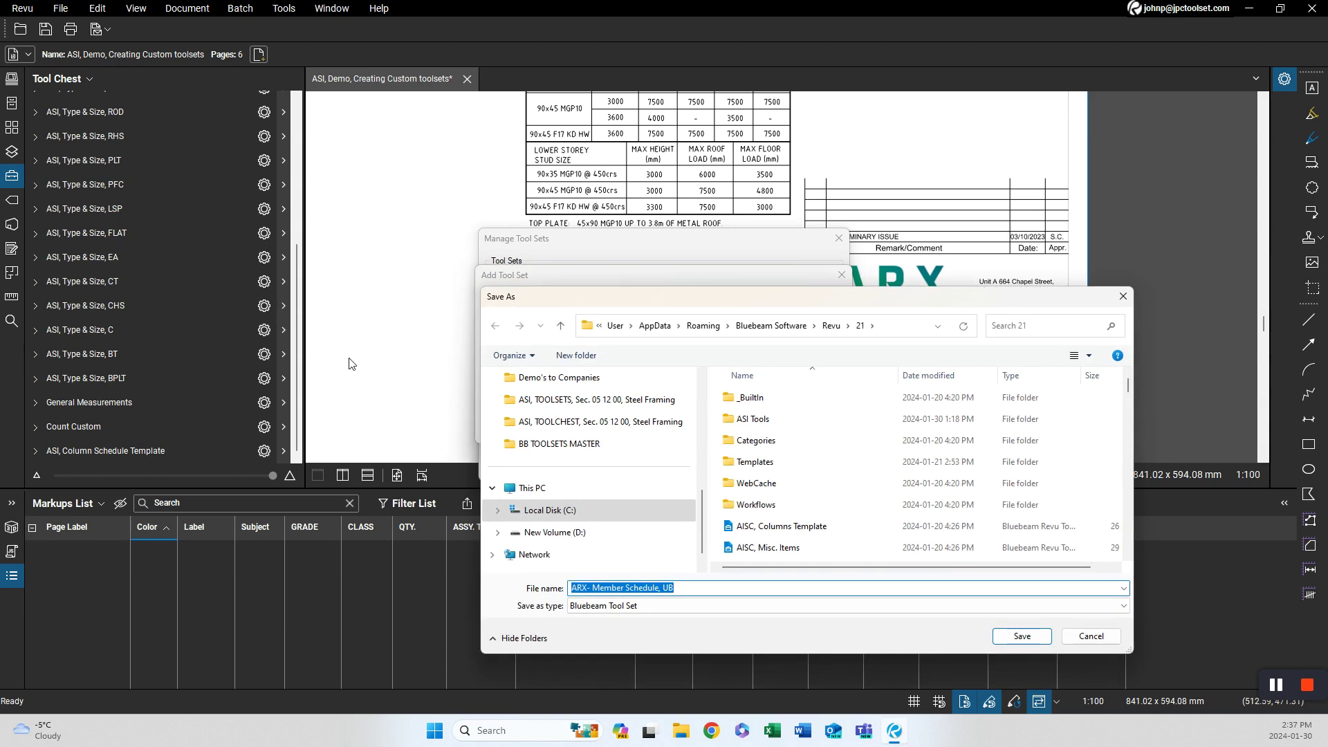
{"action": "left_click", "coordinate": [1022, 636]}
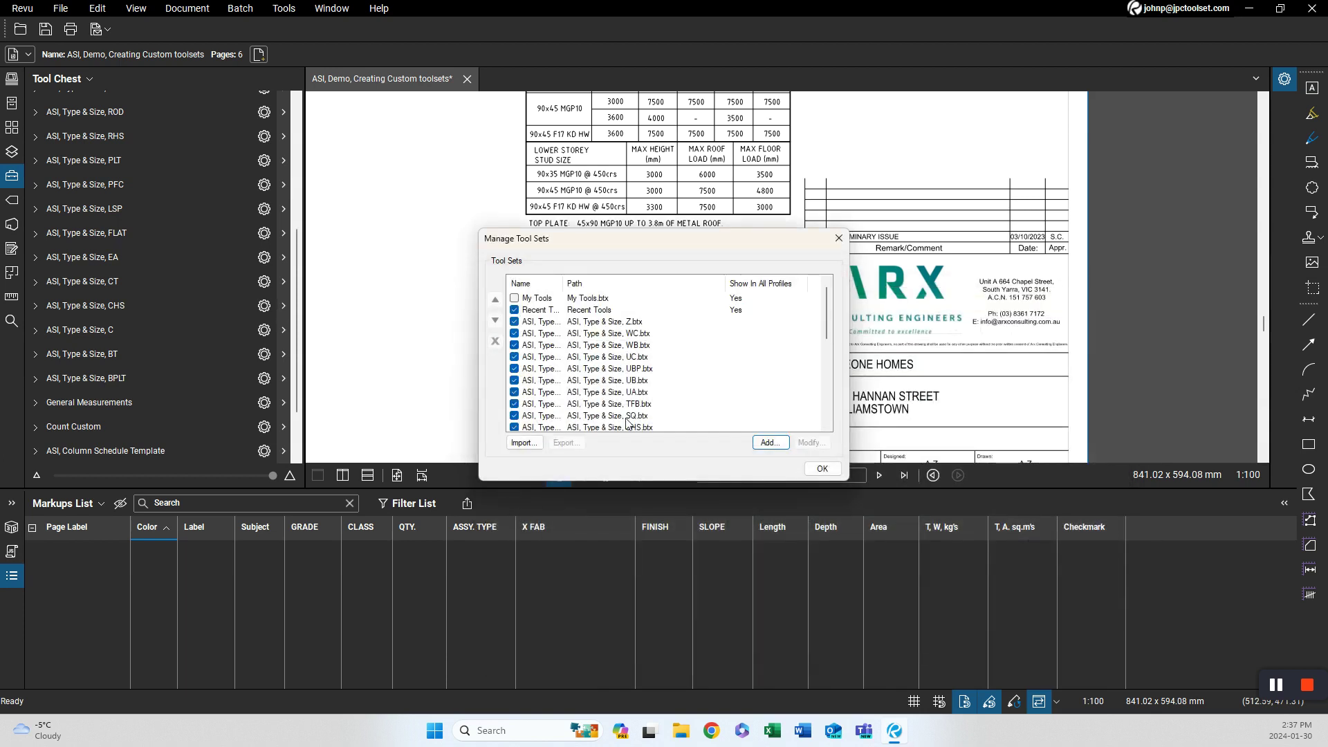
{"action": "left_click", "coordinate": [826, 469]}
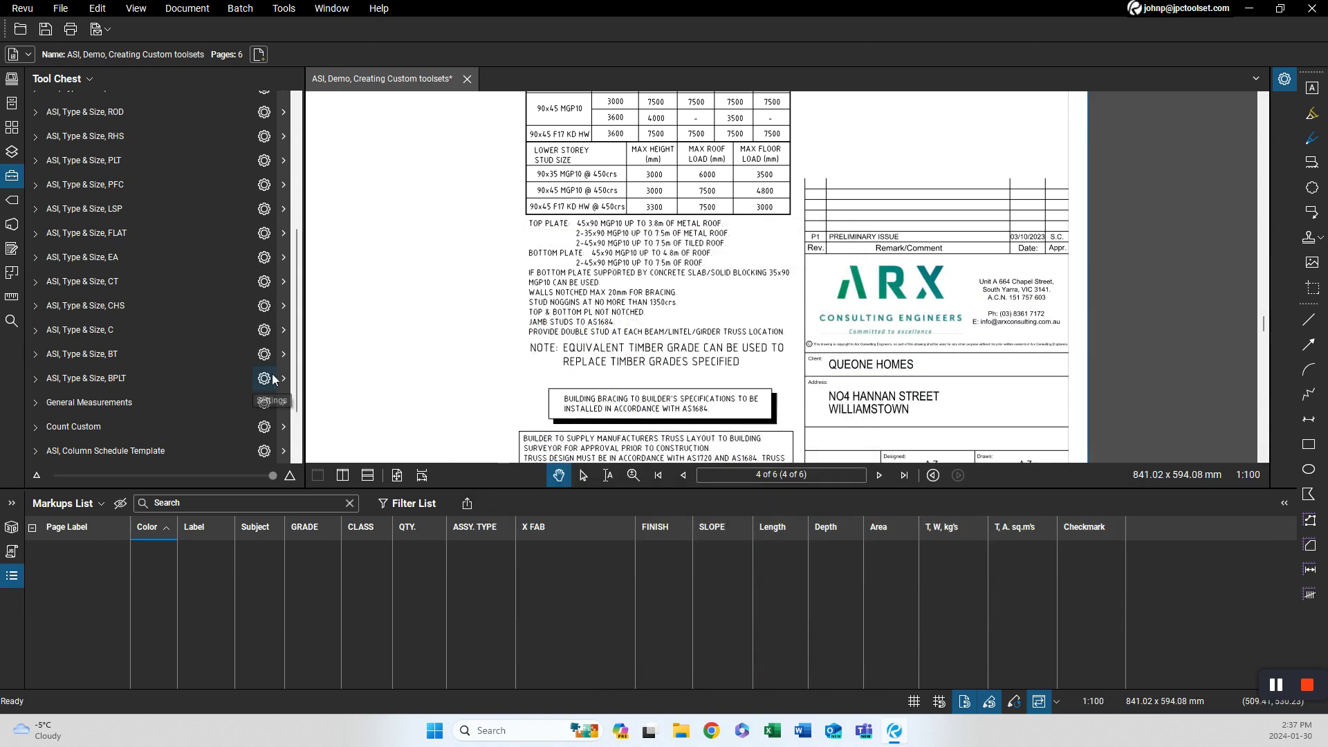
Copy the 310UB32.0 tool from "ASI, Type & Size, UB" into "ARX- Member Schedule, UB" and show that set with Subject, Comment and Label columns.
{"action": "scroll", "coordinate": [498, 297], "scroll_direction": "down", "scroll_amount": 5}
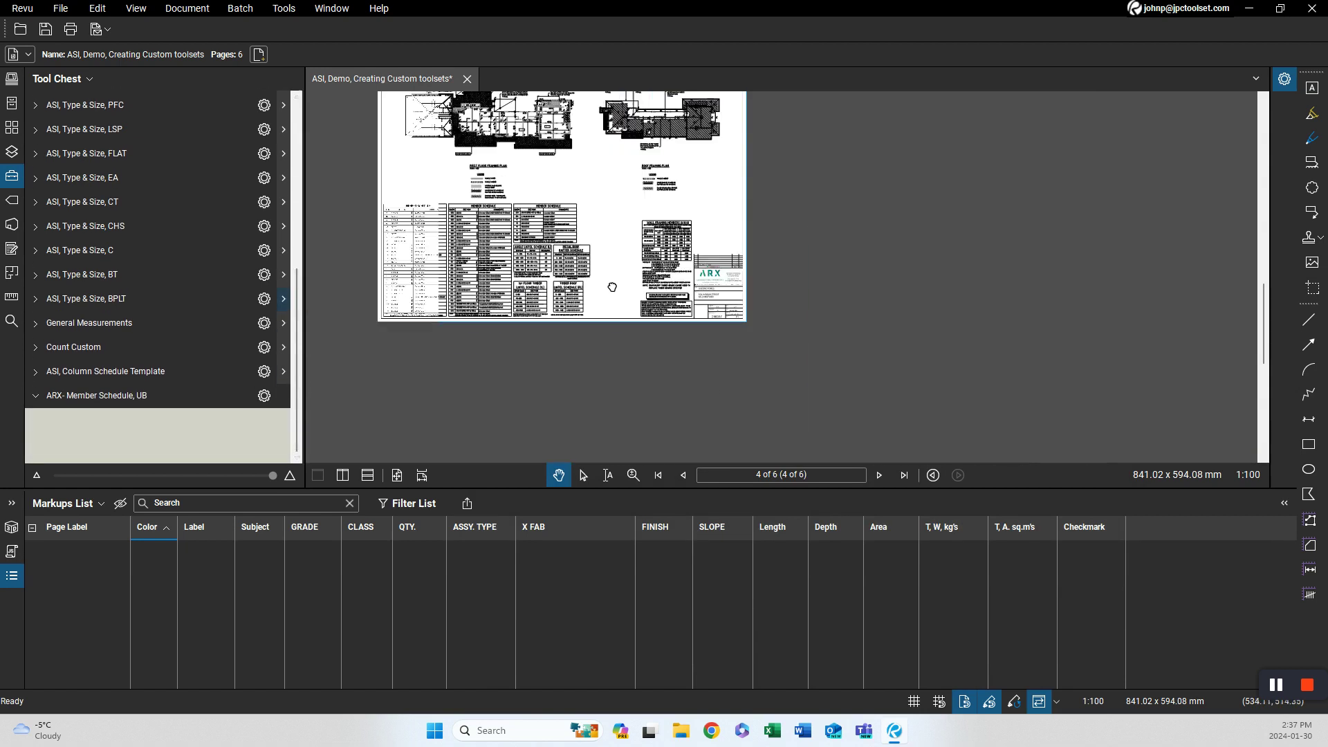
{"action": "scroll", "coordinate": [670, 281], "scroll_direction": "up", "scroll_amount": 6}
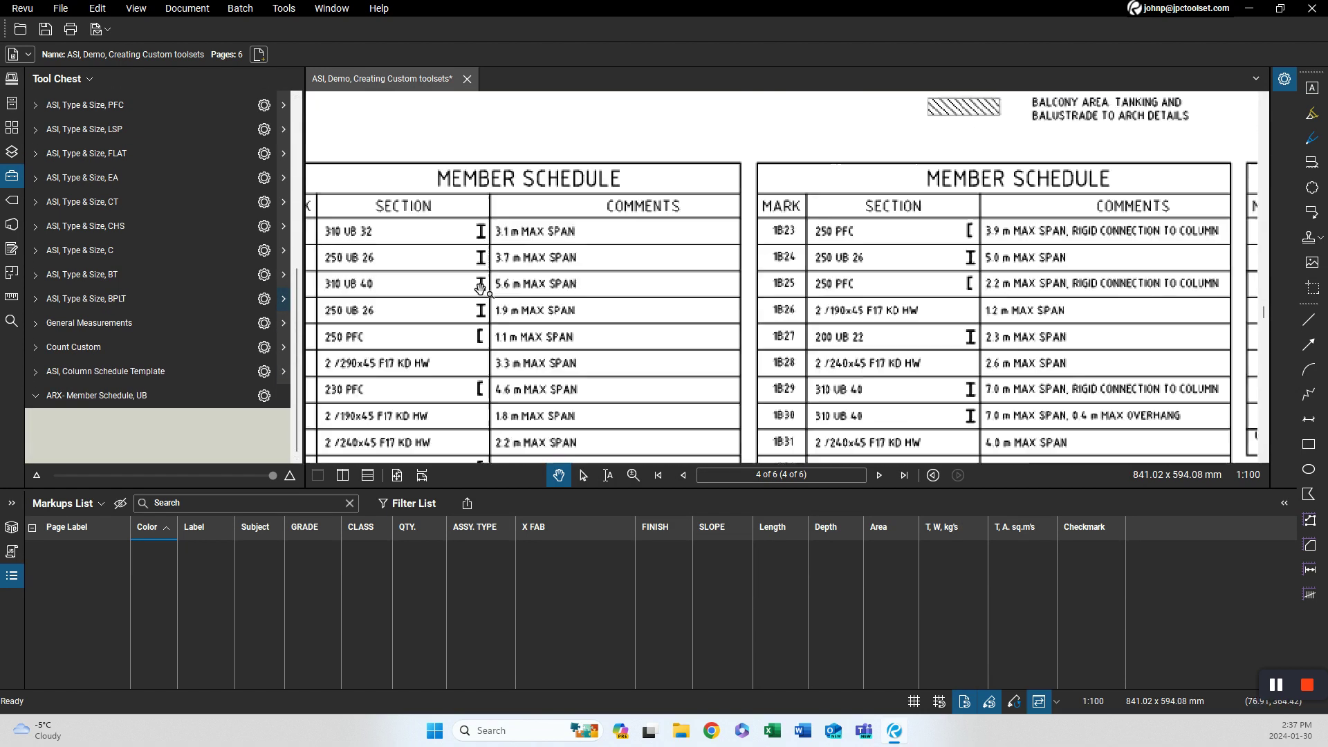
{"action": "left_click_drag", "start_coordinate": [480, 289], "coordinate": [597, 278]}
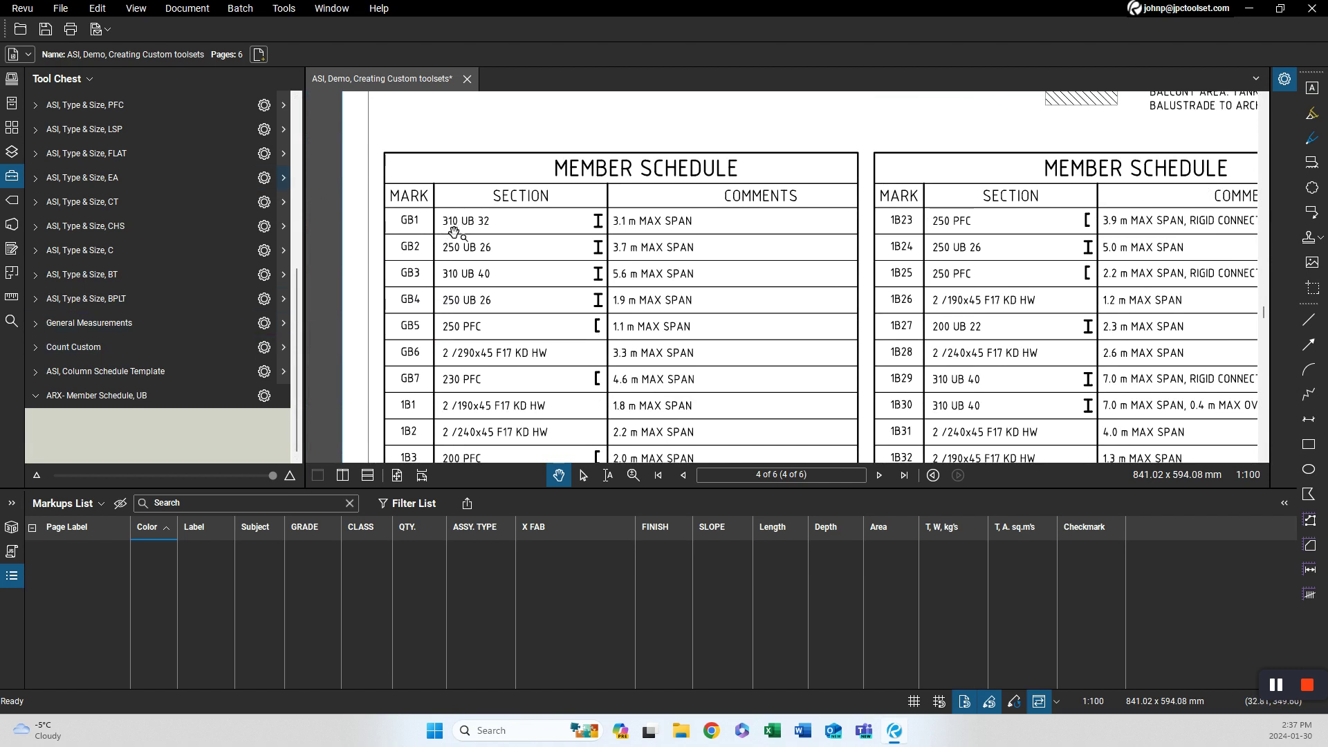
{"action": "left_click", "coordinate": [298, 135]}
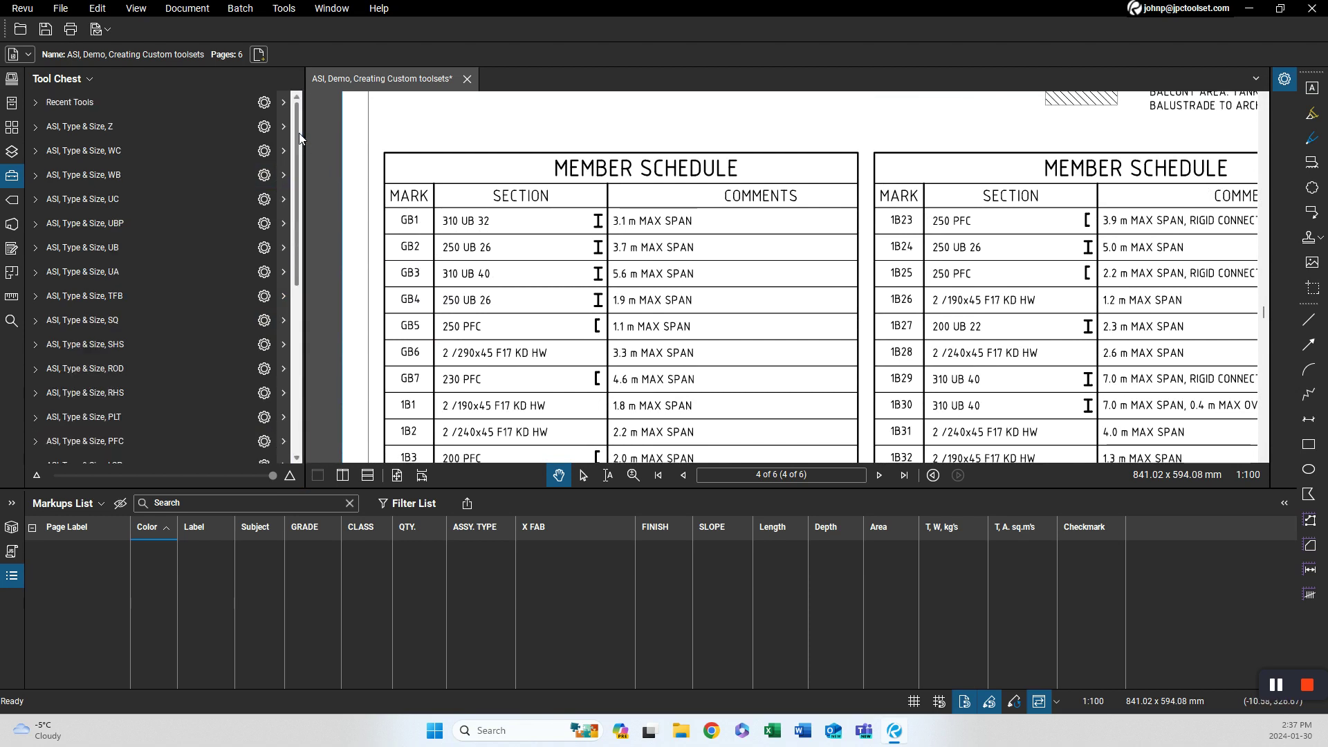
{"action": "left_click", "coordinate": [96, 251]}
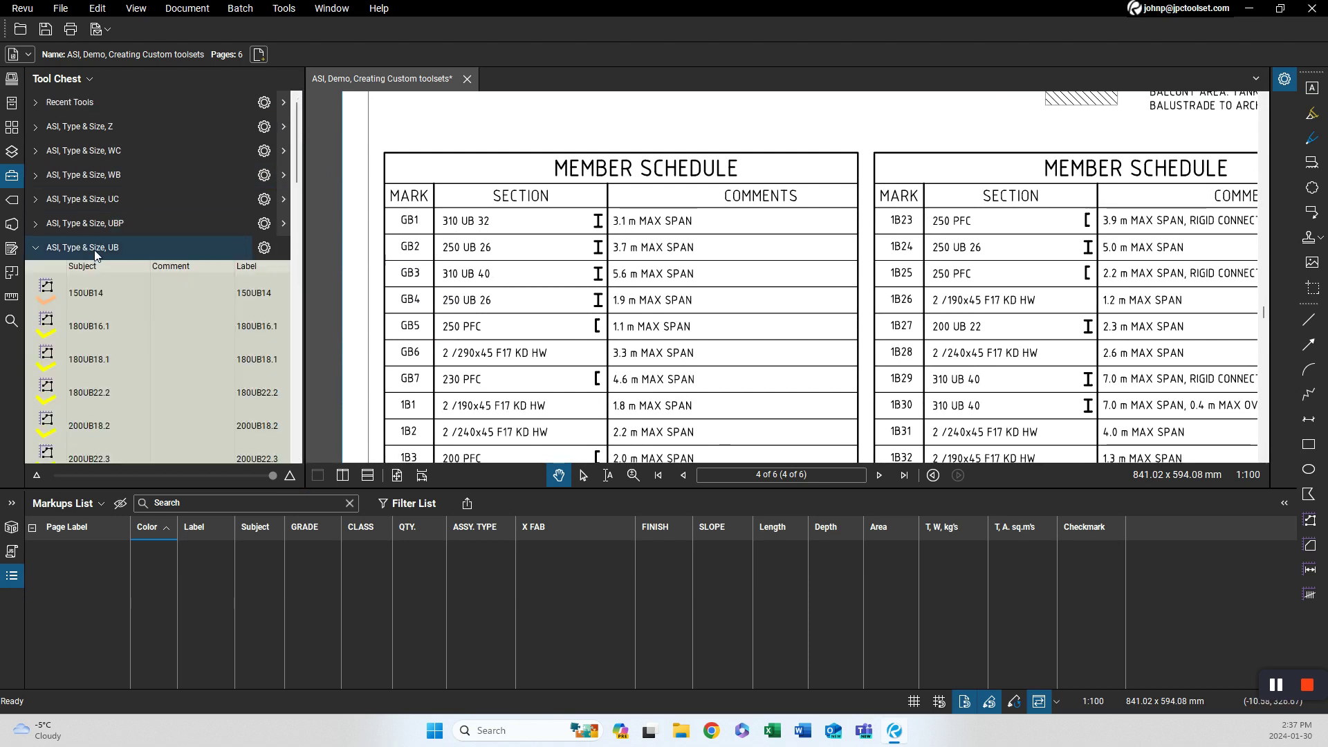
{"action": "scroll", "coordinate": [97, 280], "scroll_direction": "down", "scroll_amount": 5}
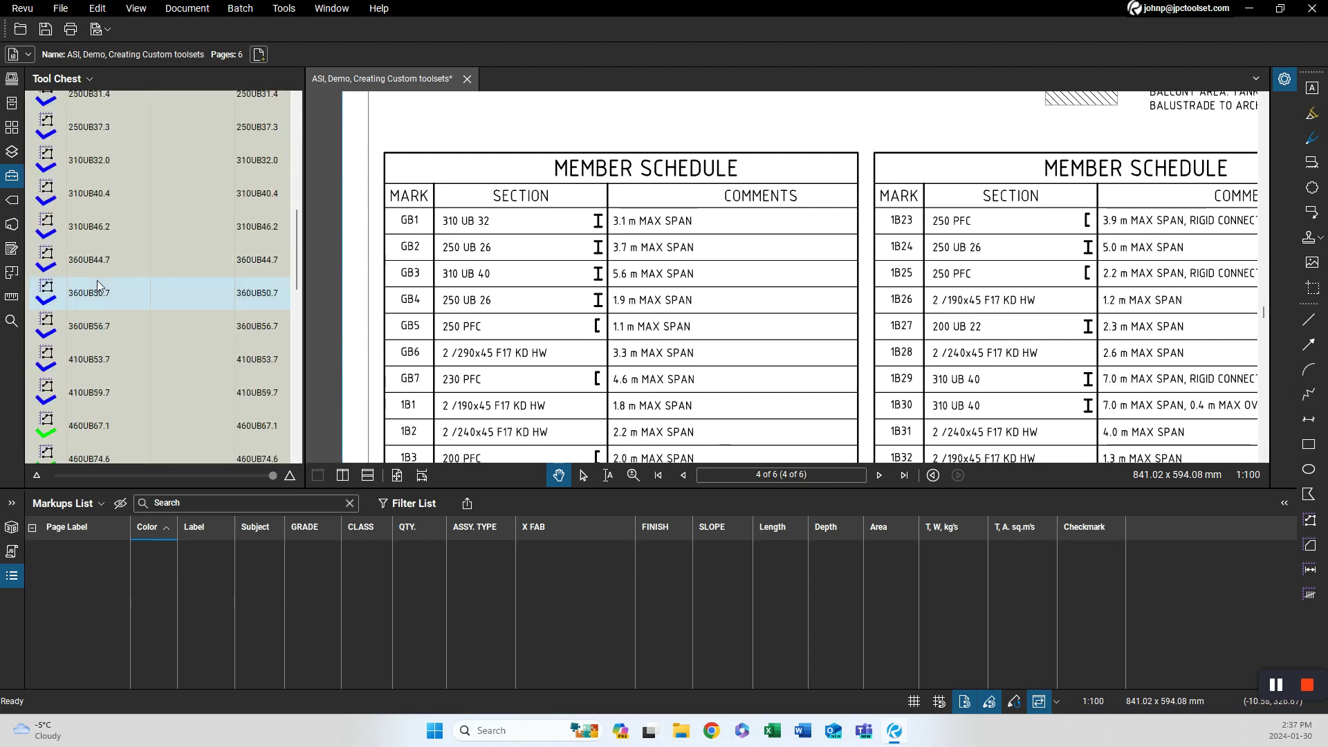
{"action": "left_click_drag", "start_coordinate": [96, 159], "coordinate": [95, 437]}
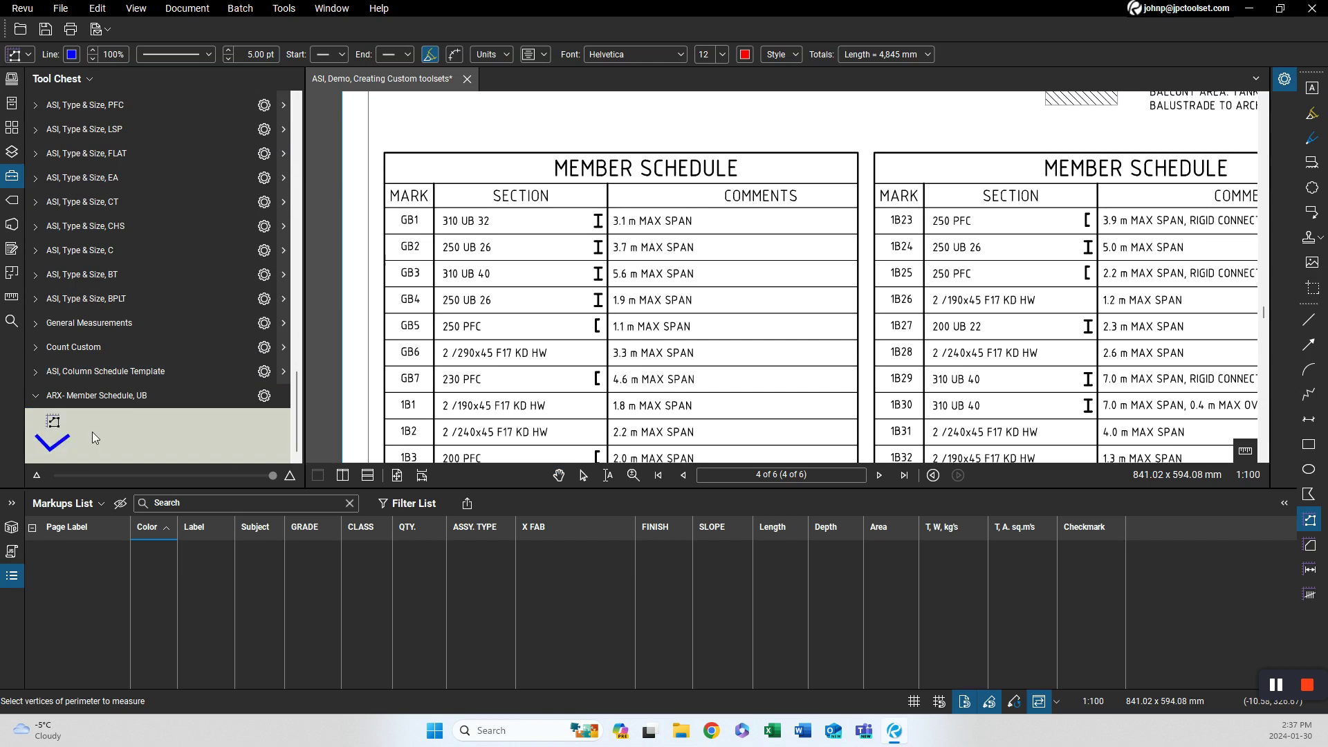
{"action": "left_click", "coordinate": [266, 399]}
{"action": "left_click", "coordinate": [287, 436]}
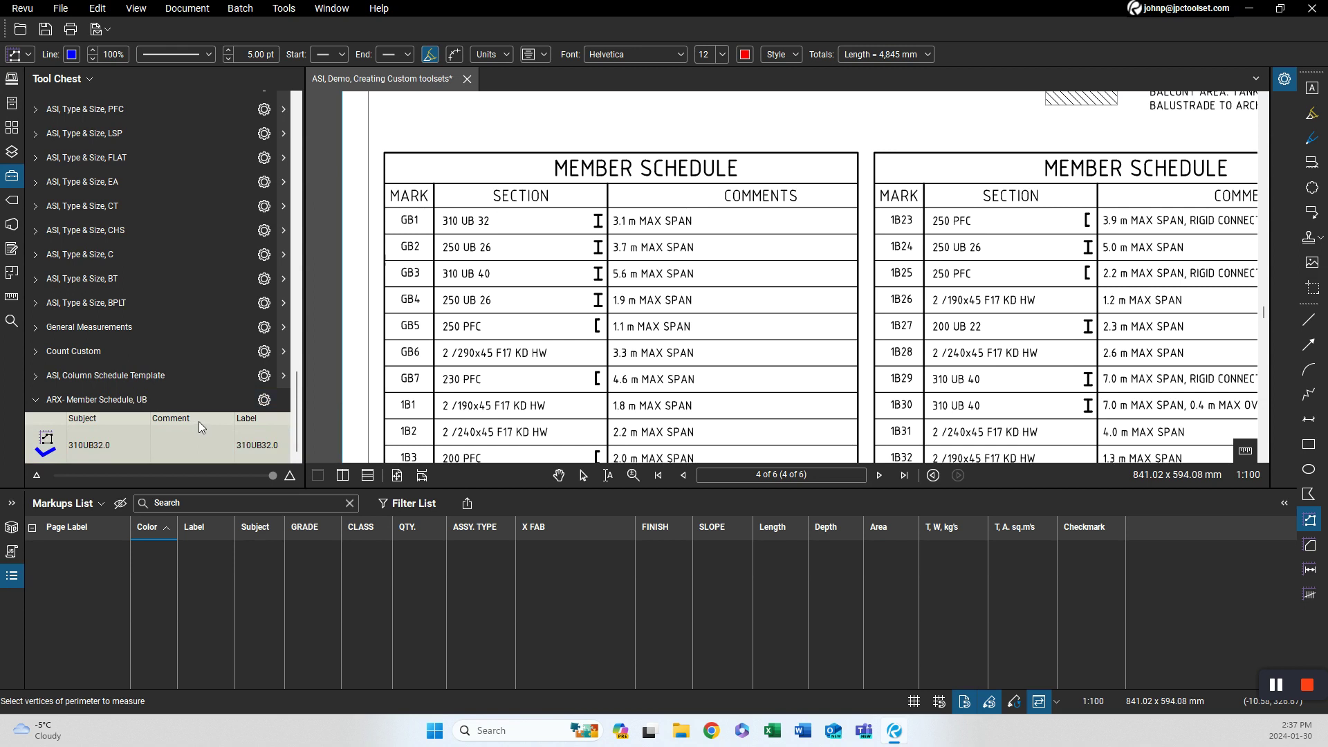
Copy the BPLT5x102 tool from the "ASI, Type & Size, BPLT" set into the "ARX- Member Schedule, UB" set.
{"action": "left_click", "coordinate": [170, 312]}
{"action": "left_click", "coordinate": [118, 354]}
{"action": "left_click_drag", "start_coordinate": [111, 347], "coordinate": [119, 425]}
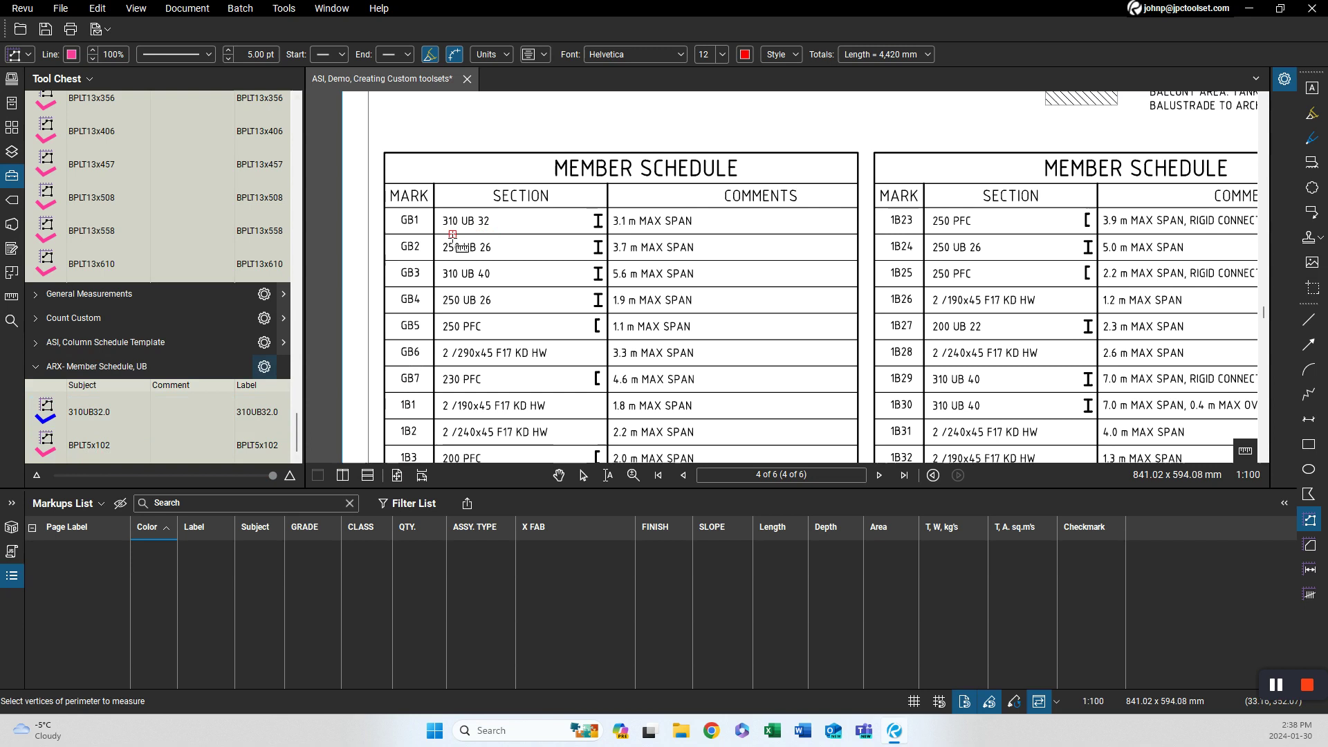
Relabel the copied 310UB32.0 tool as GB1 and use it to draw a straight measurement about 8,956 mm long across schedule row GB1.
{"action": "left_click", "coordinate": [256, 418]}
{"action": "left_click", "coordinate": [257, 415]}
{"action": "type", "text": "GB1"}
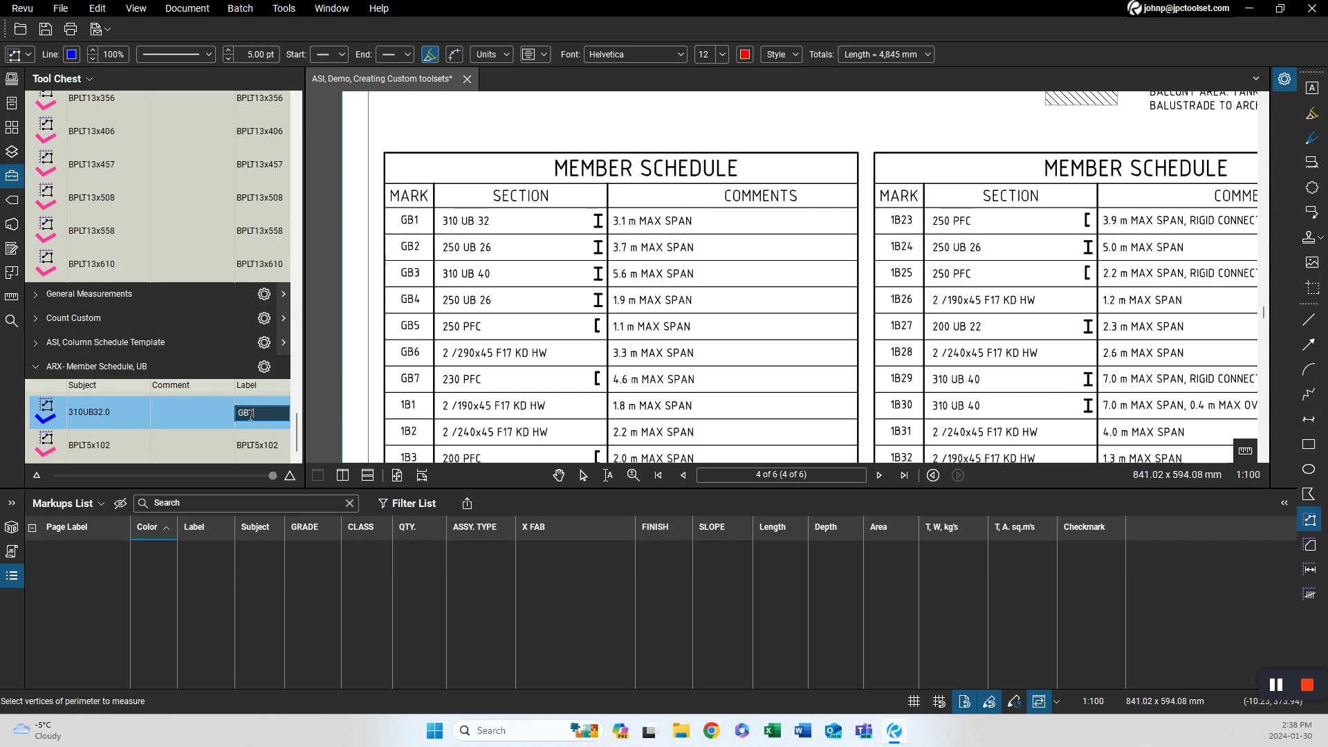
{"action": "key", "text": "Return"}
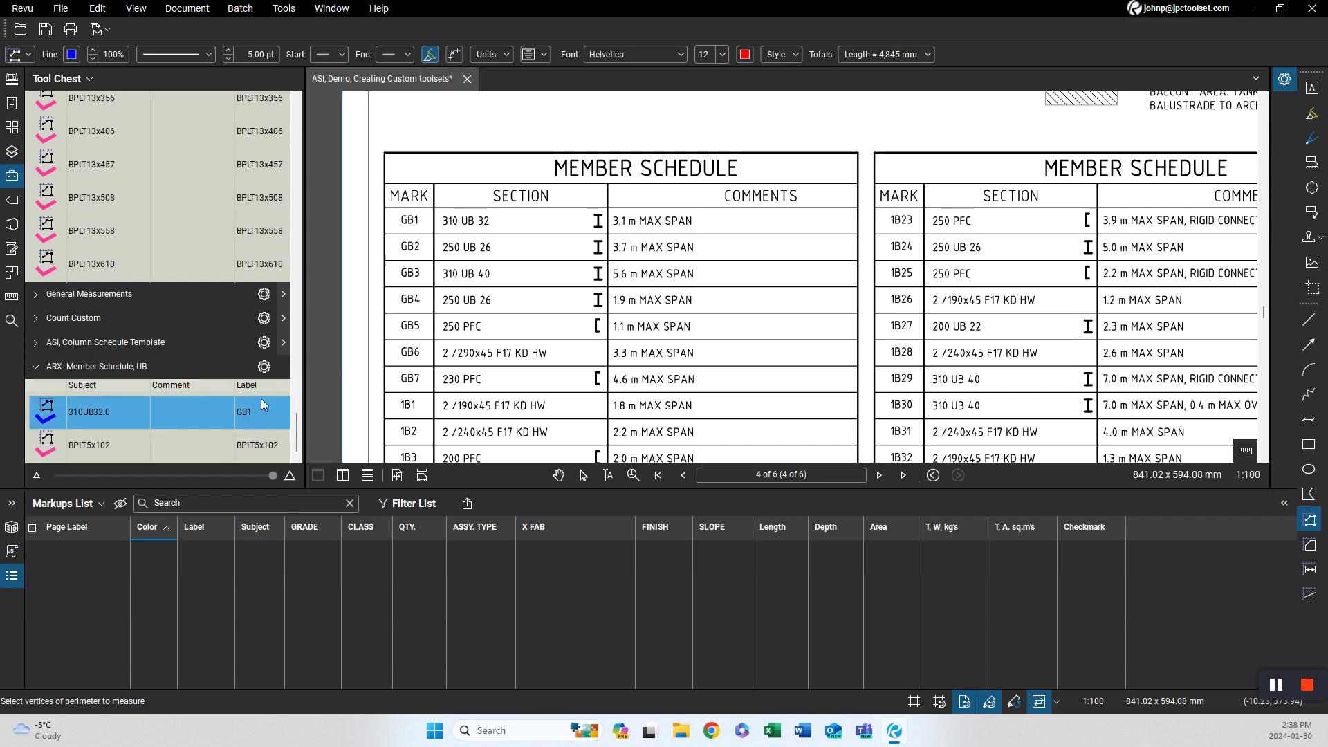
{"action": "left_click", "coordinate": [415, 221]}
{"action": "double_click", "coordinate": [712, 221]}
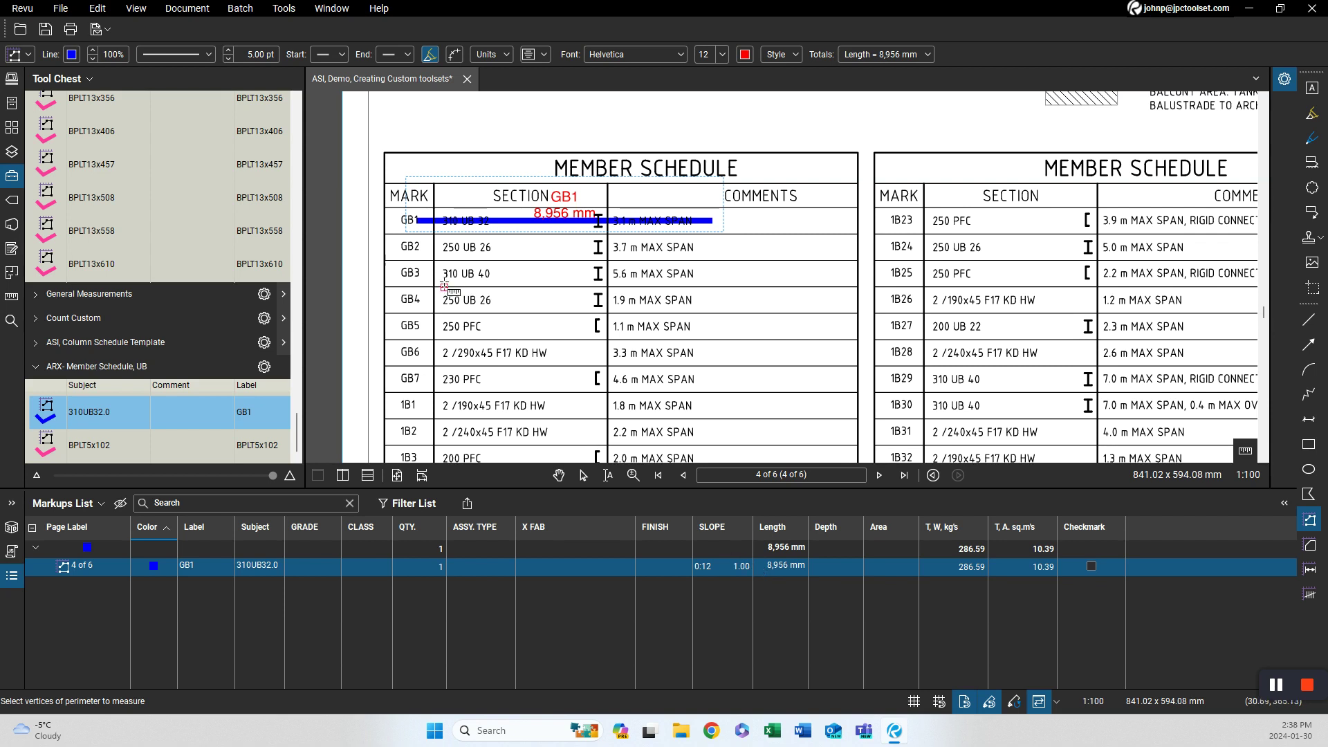
Collapse the BPLT set and copy the 250UB25.7 tool from the ASI UB set into the ARX UB set, directly below the GB1 tool.
{"action": "scroll", "coordinate": [293, 132], "scroll_direction": "up", "scroll_amount": 10}
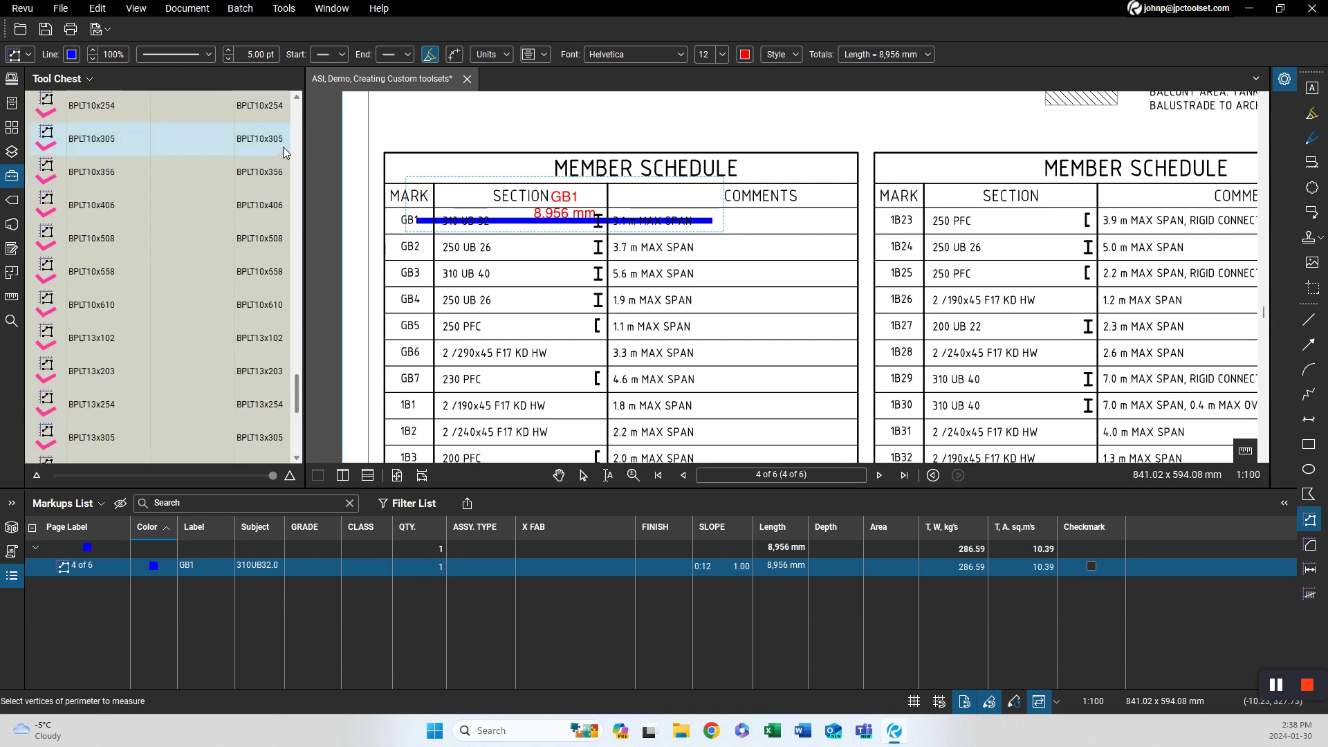
{"action": "scroll", "coordinate": [297, 142], "scroll_direction": "up", "scroll_amount": 5}
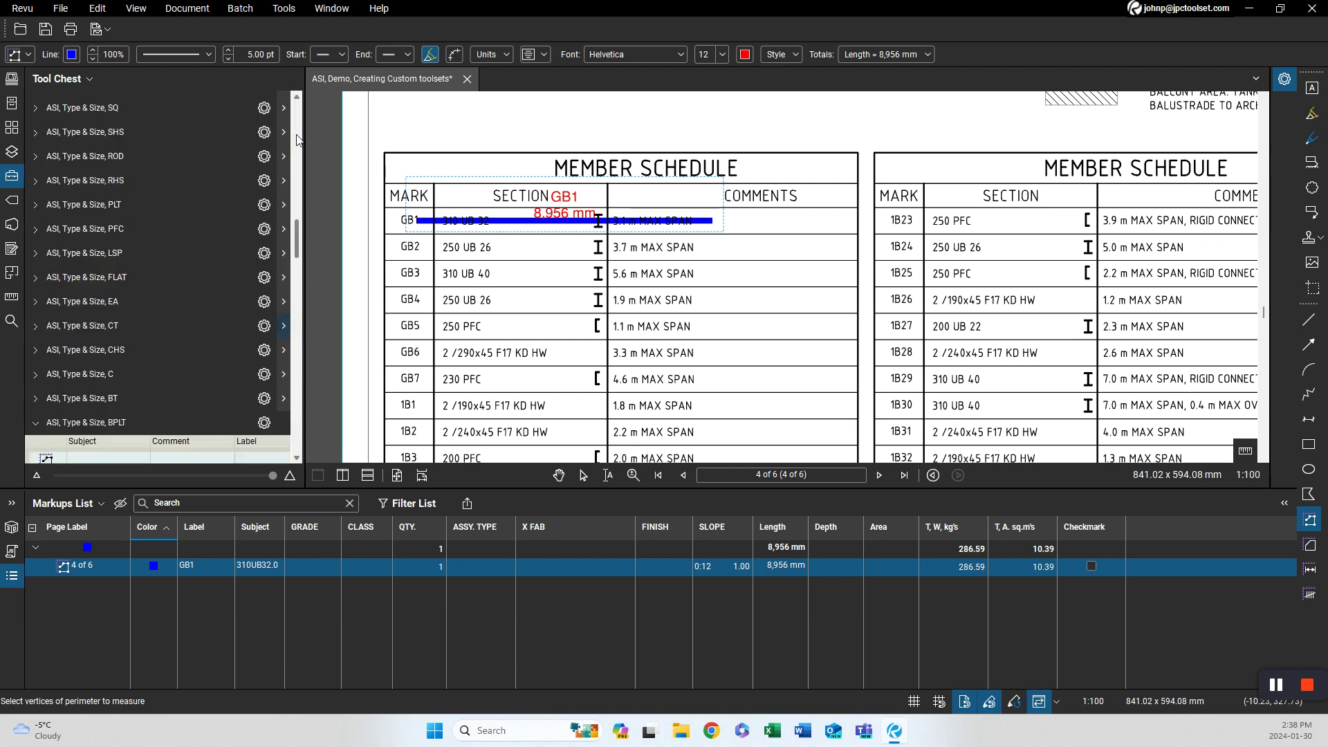
{"action": "left_click", "coordinate": [186, 424]}
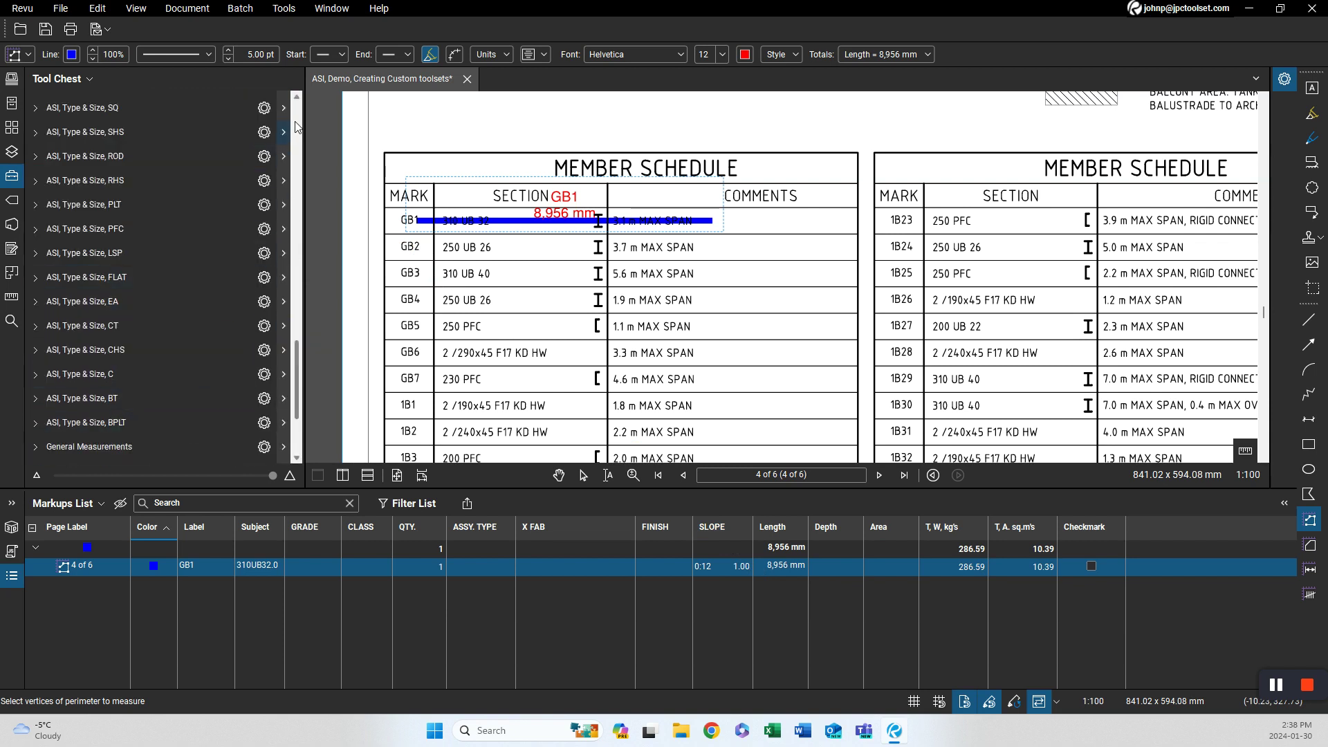
{"action": "scroll", "coordinate": [296, 128], "scroll_direction": "up", "scroll_amount": 5}
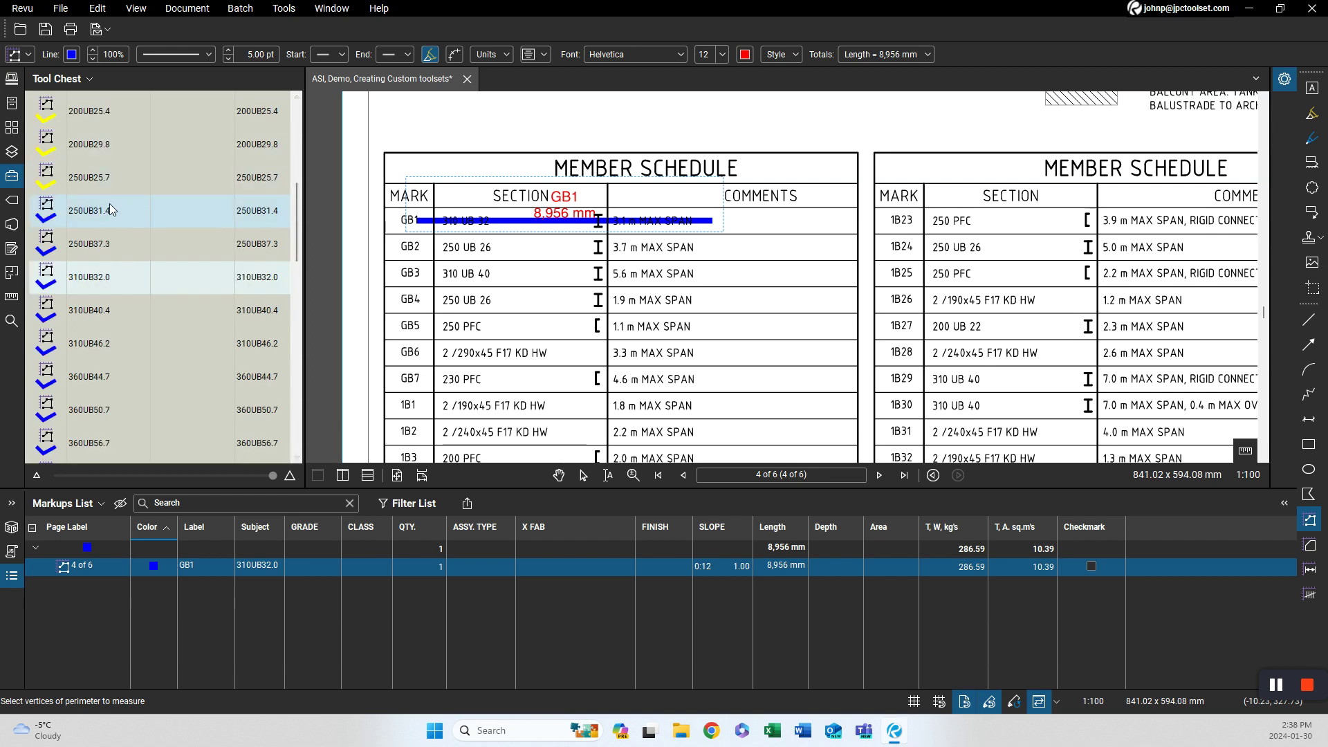
{"action": "left_click_drag", "start_coordinate": [108, 181], "coordinate": [115, 485]}
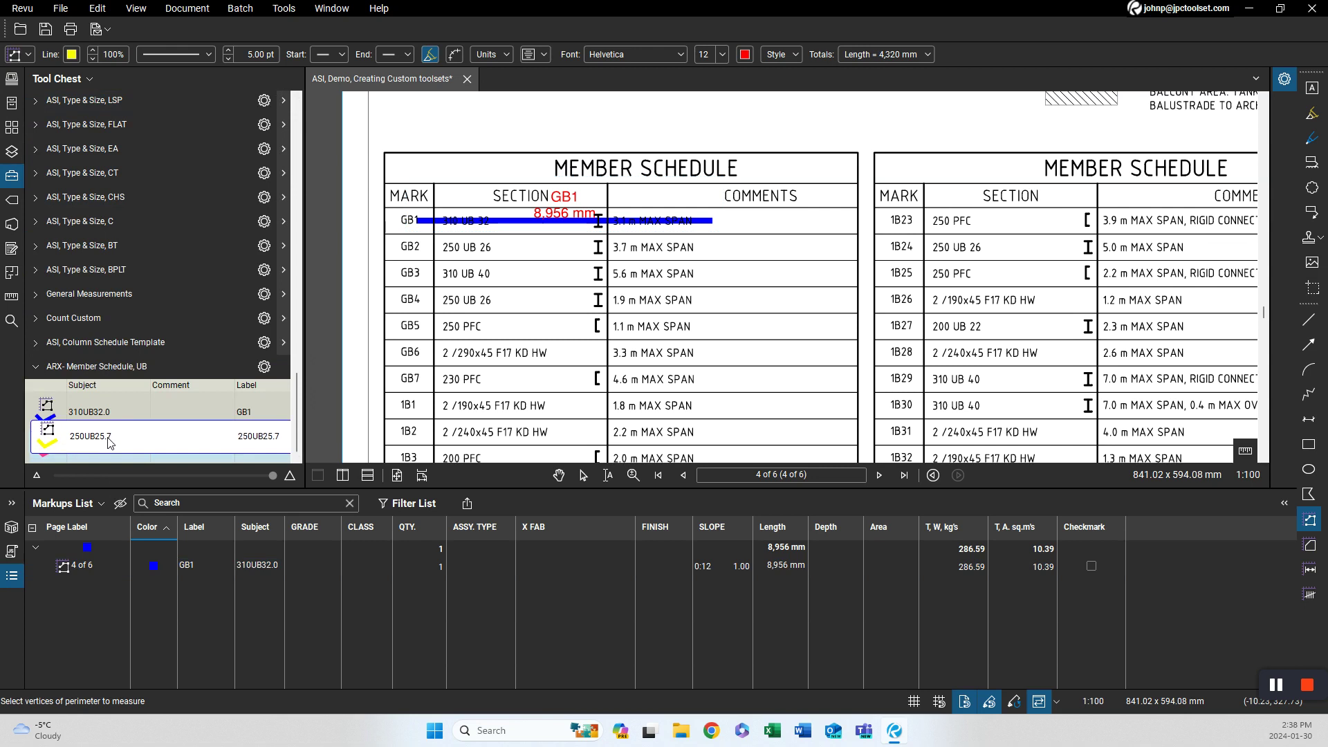
Relabel the copied 250UB25.7 tool as GB2 and draw a measurement about 8,704 mm long with it across schedule row GB2.
{"action": "double_click", "coordinate": [250, 446]}
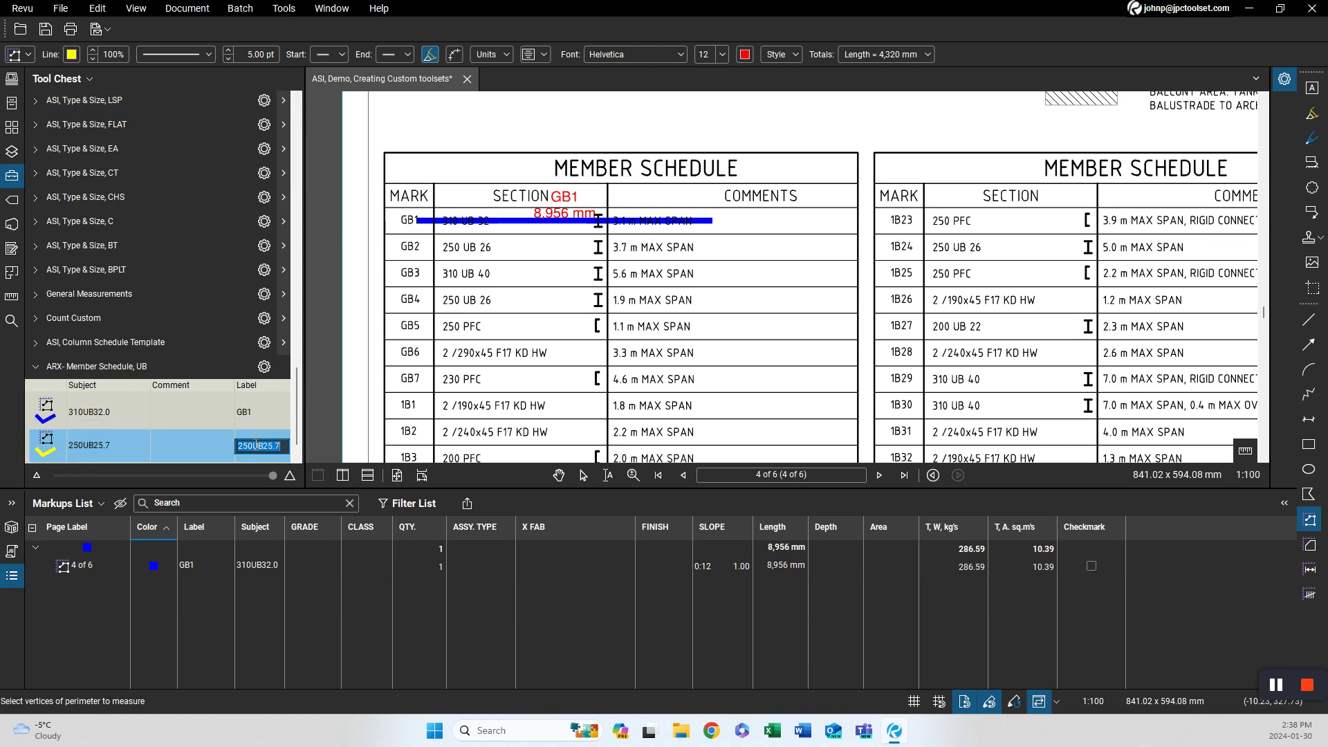
{"action": "type", "text": "GB2"}
{"action": "key", "text": "Return"}
{"action": "left_click", "coordinate": [417, 246]}
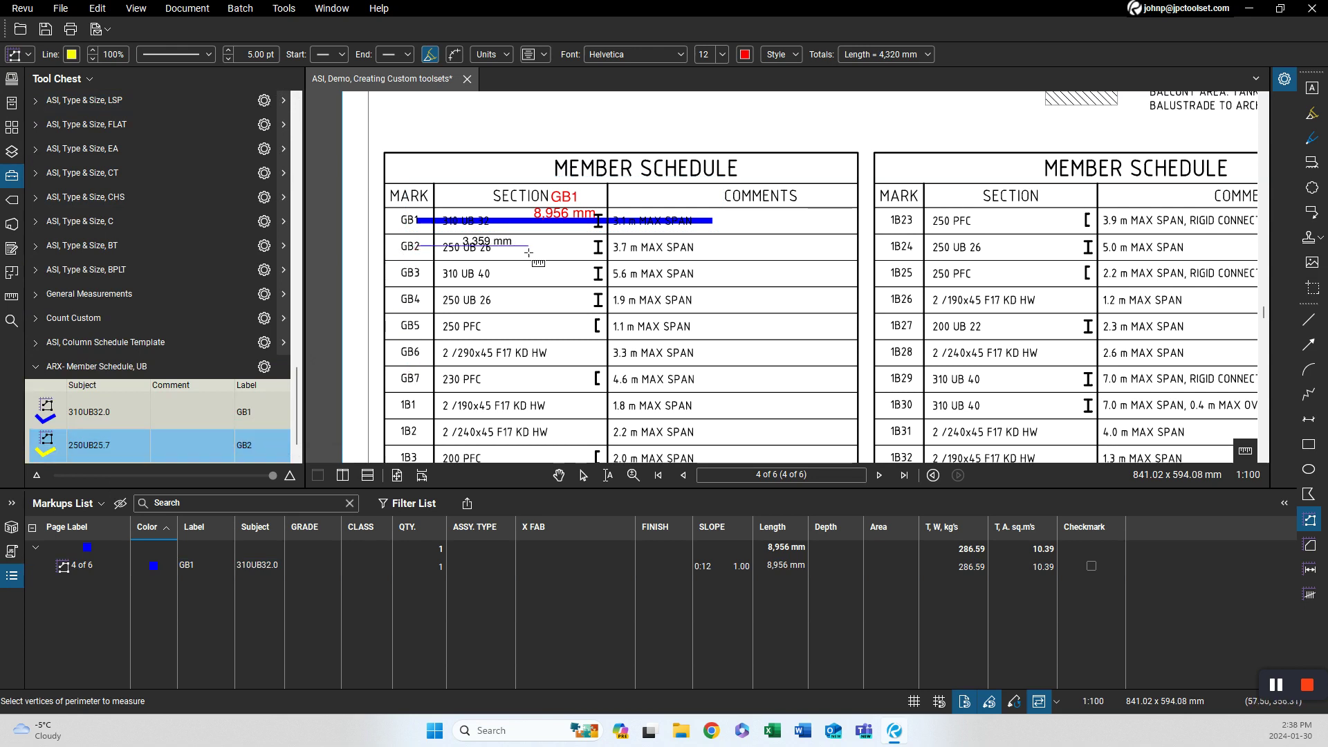
{"action": "double_click", "coordinate": [704, 247]}
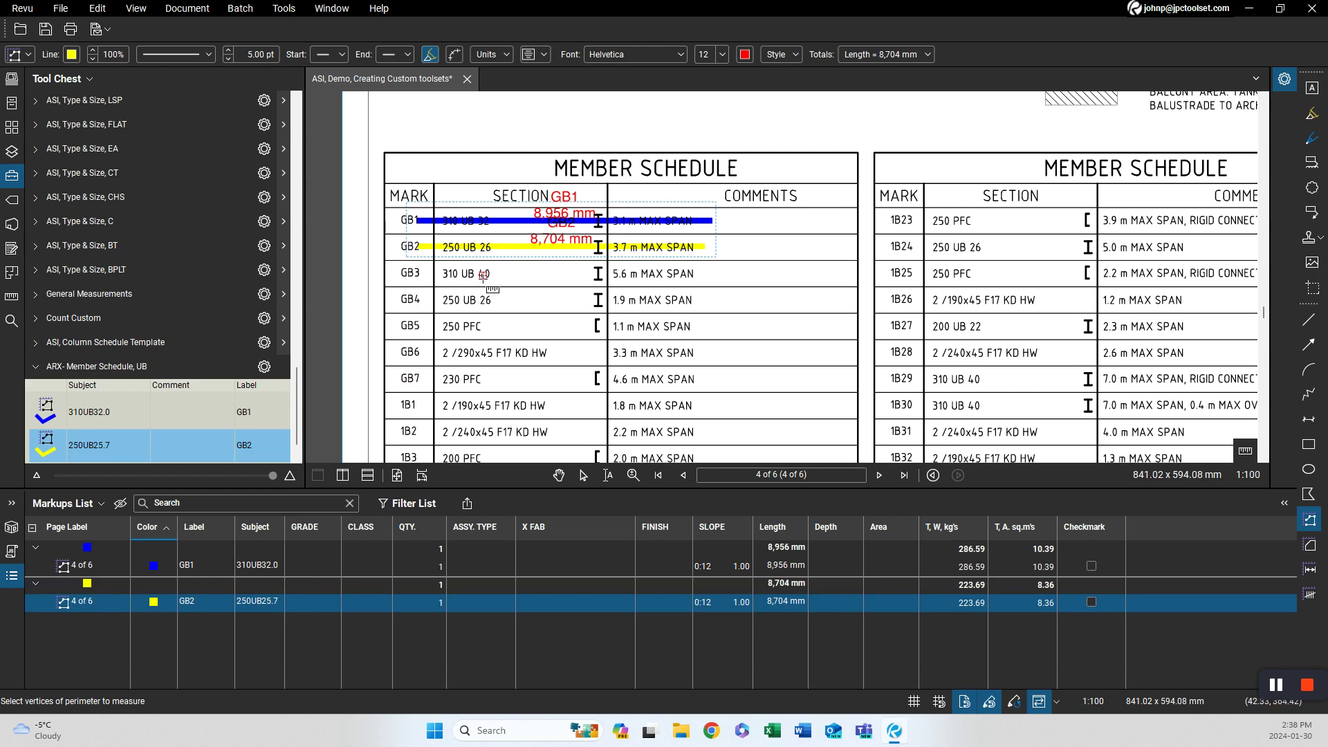
Copy the 310UB40.4 tool from the ASI UB set into the ARX UB set, directly below the GB2 tool.
{"action": "left_click", "coordinate": [298, 112]}
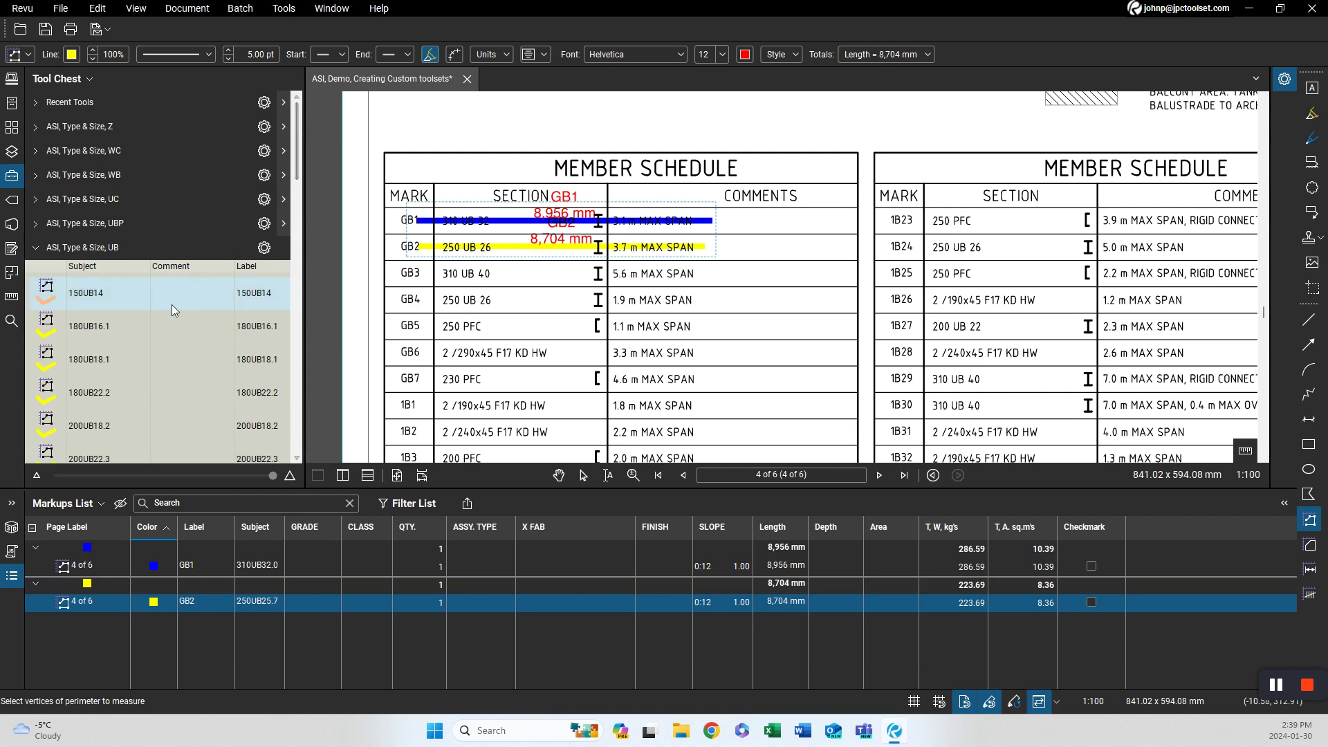
{"action": "scroll", "coordinate": [169, 308], "scroll_direction": "down", "scroll_amount": 10}
{"action": "scroll", "coordinate": [109, 286], "scroll_direction": "up", "scroll_amount": 3}
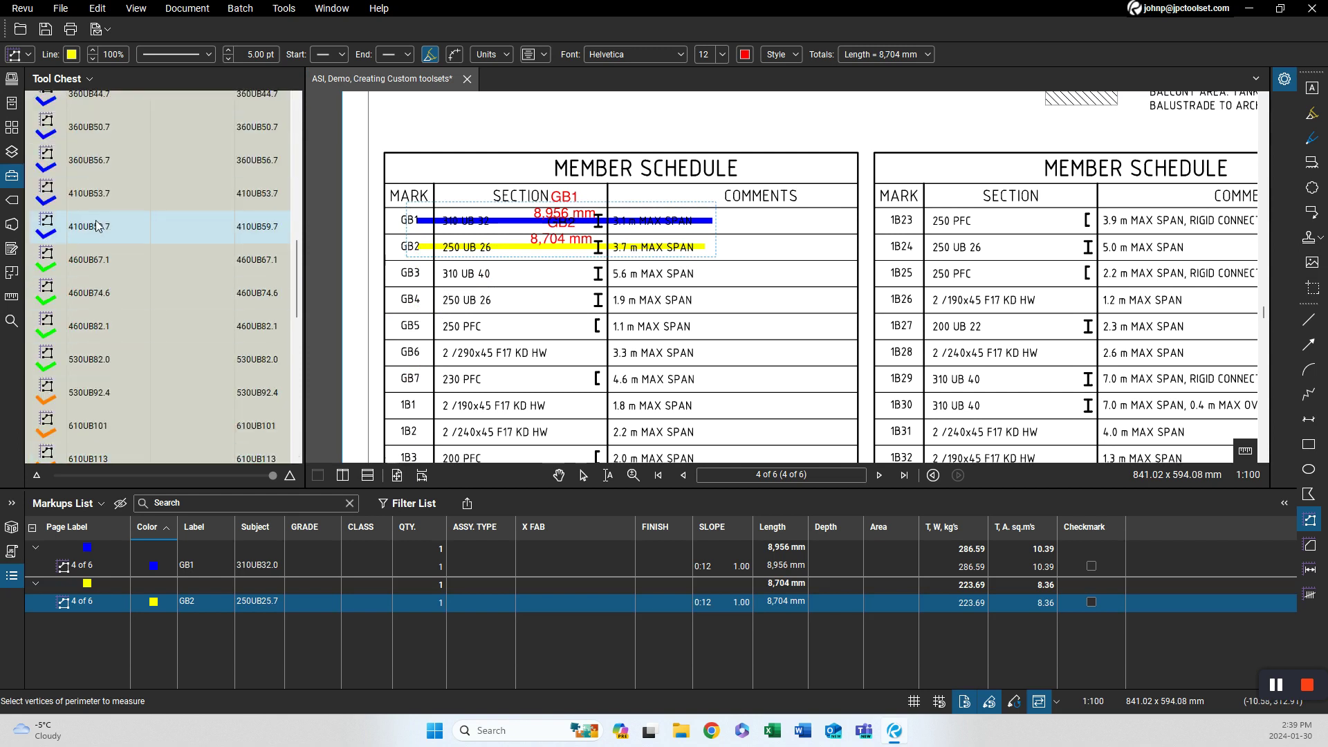
{"action": "scroll", "coordinate": [97, 225], "scroll_direction": "up", "scroll_amount": 3}
{"action": "left_click_drag", "start_coordinate": [102, 199], "coordinate": [101, 454]}
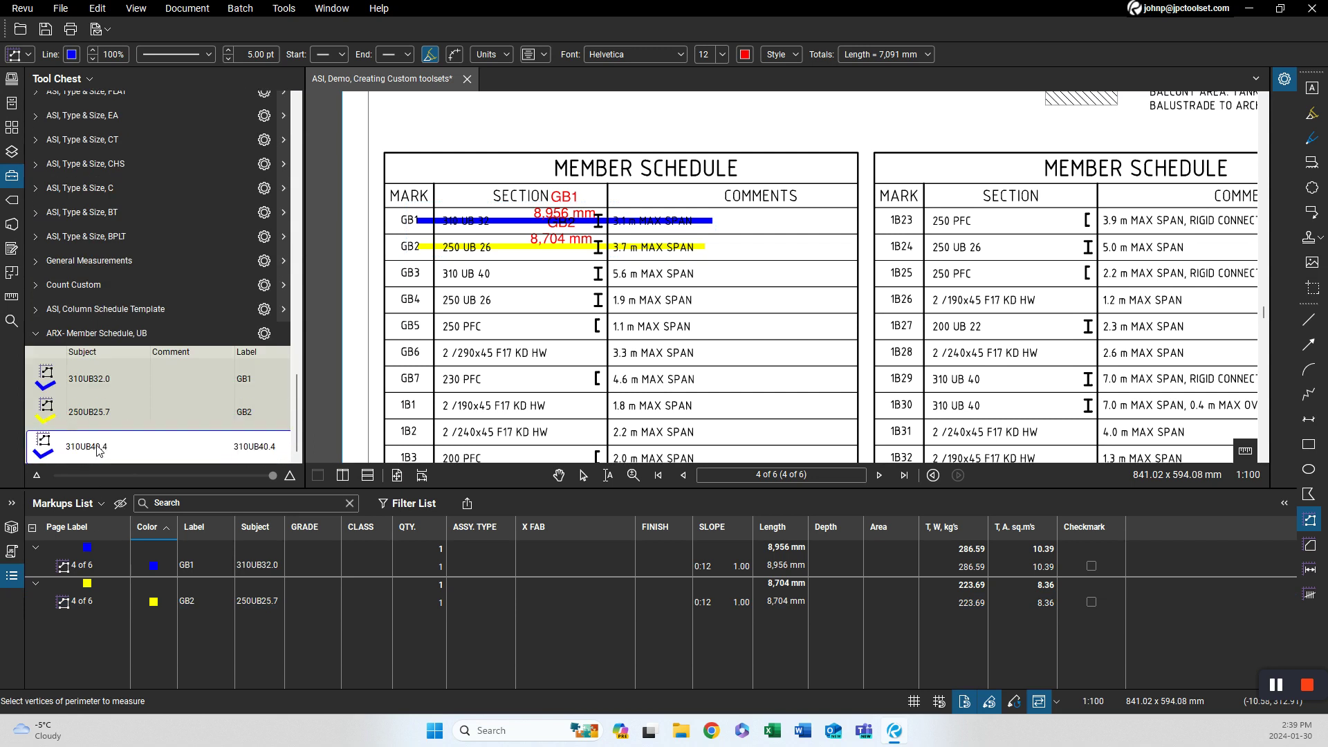
Relabel the copied 310UB40.4 tool as GB3 and draw a measurement about 9,206 mm long with it across schedule row GB3.
{"action": "left_click", "coordinate": [280, 446]}
{"action": "left_click", "coordinate": [270, 444]}
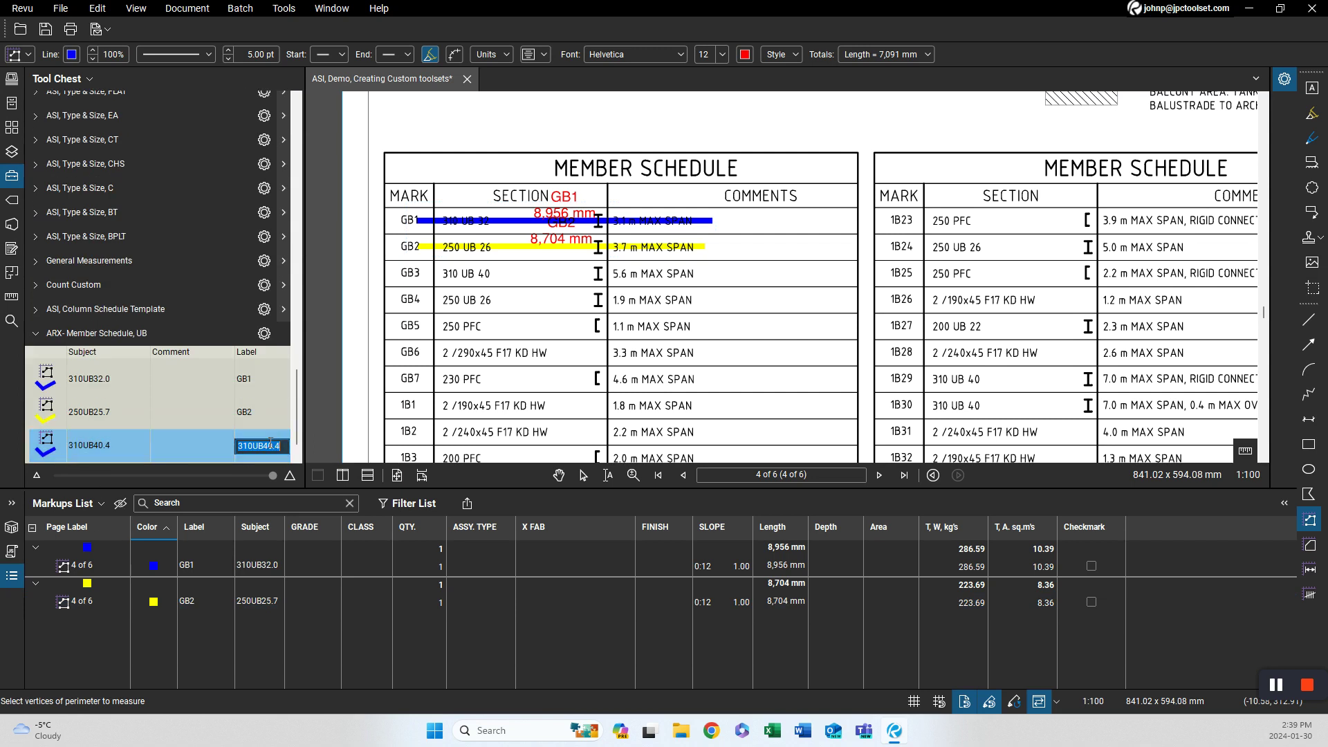
{"action": "type", "text": "GB3"}
{"action": "key", "text": "Return"}
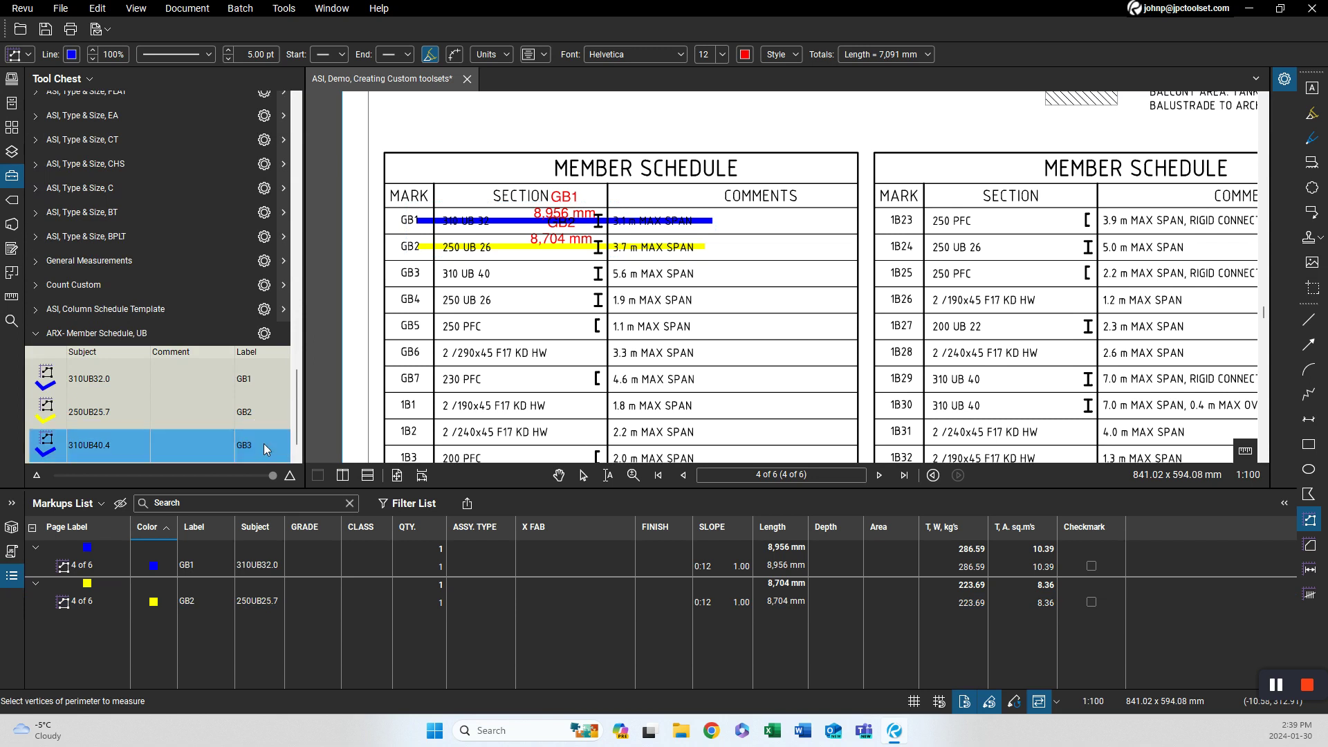
{"action": "left_click", "coordinate": [410, 275]}
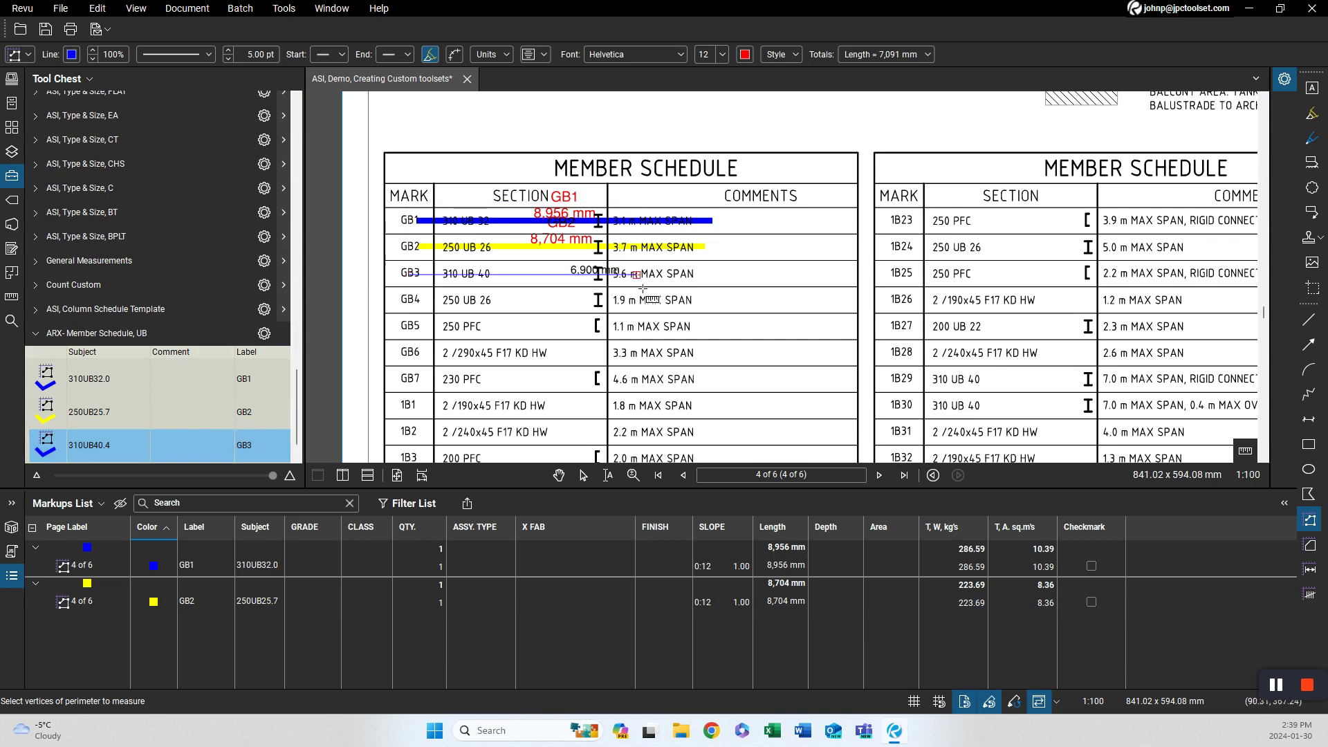
{"action": "left_click", "coordinate": [713, 276]}
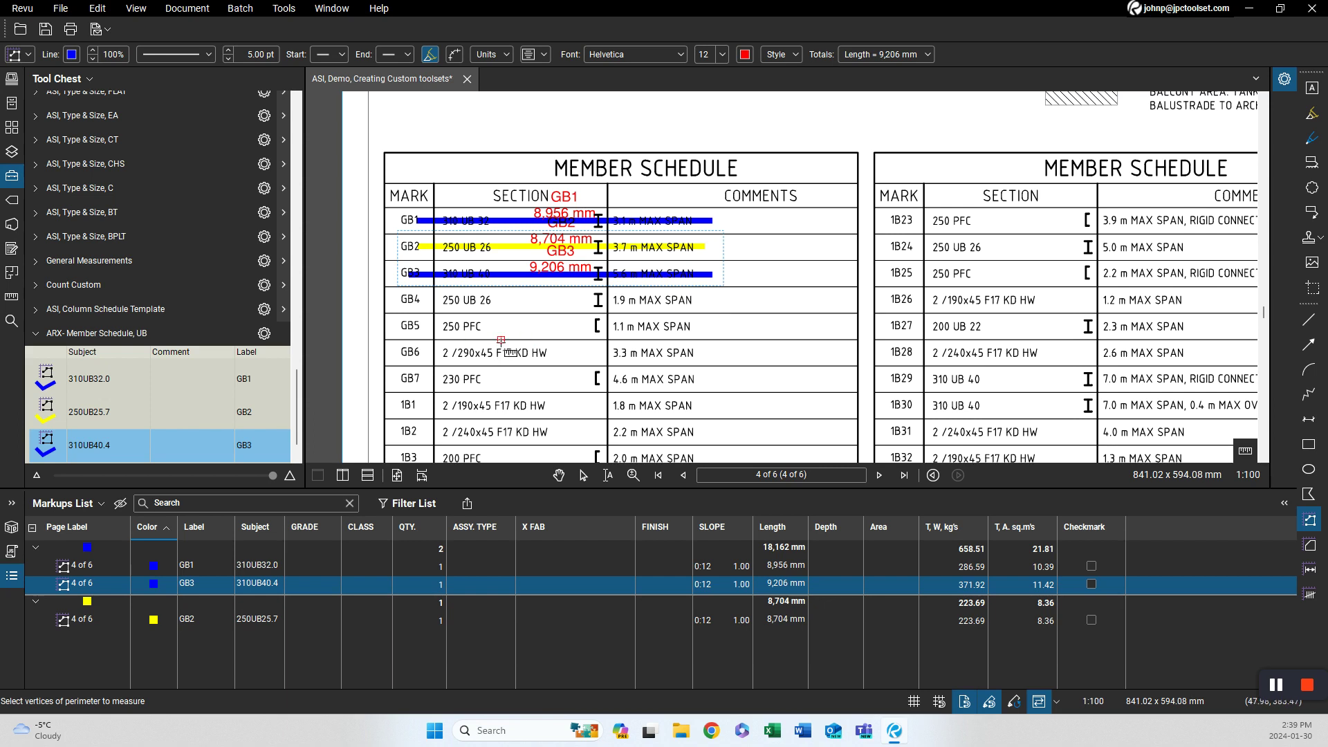
Collapse the ARX UB set and add a new tool set titled "ARX- Meber Schedule, PFC", saved under the same file name.
{"action": "left_click", "coordinate": [206, 332]}
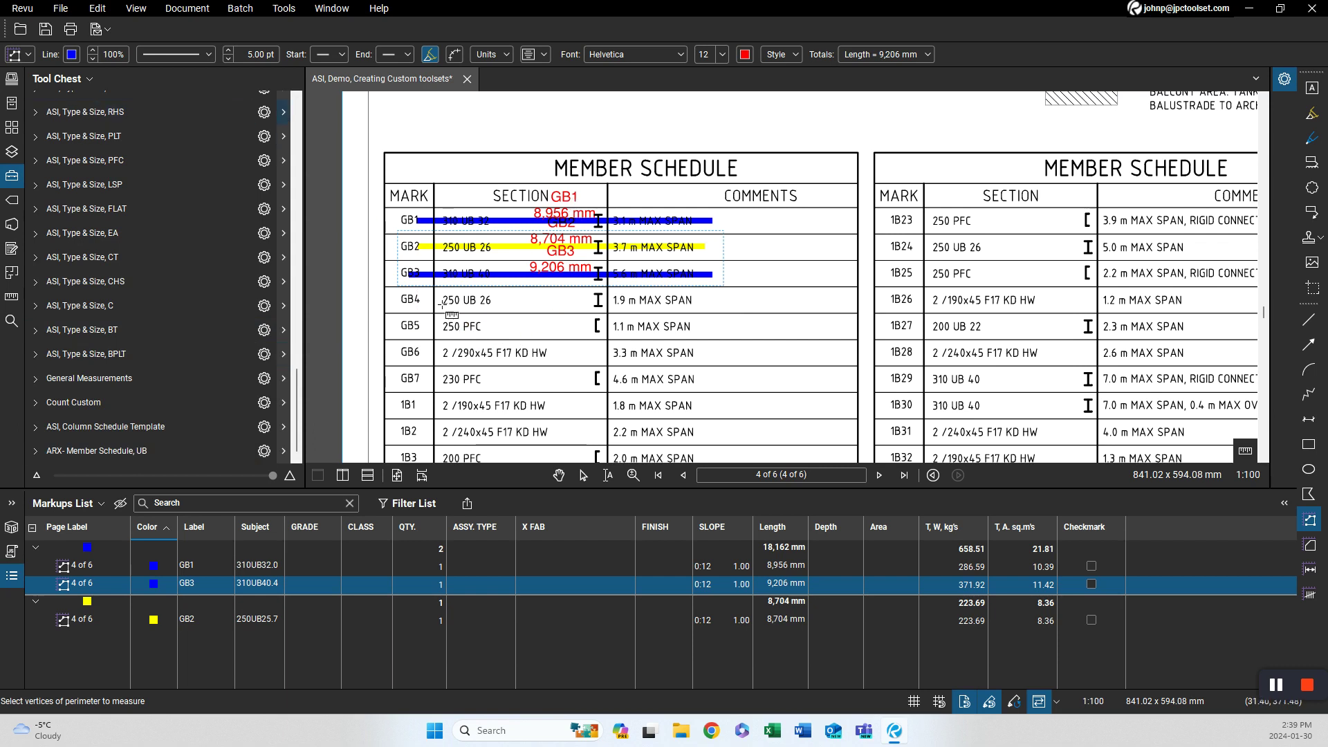
{"action": "left_click", "coordinate": [89, 82]}
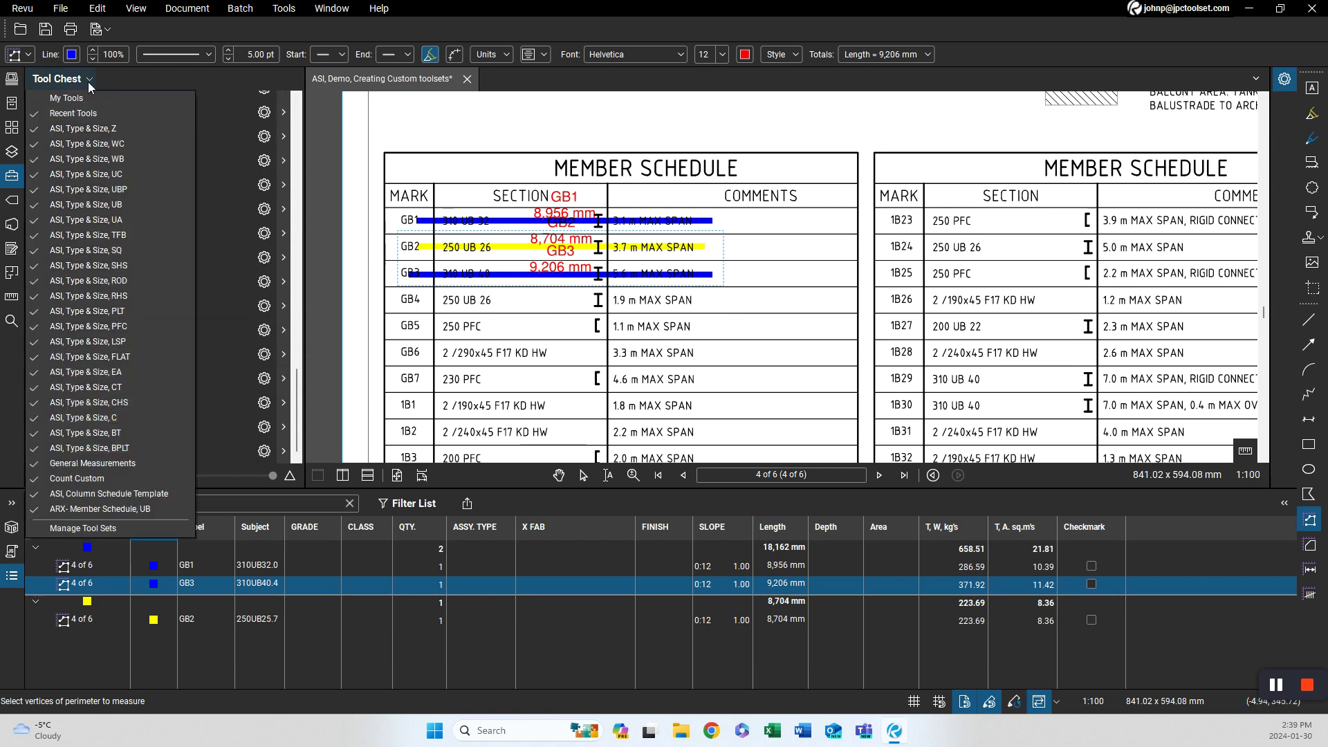
{"action": "left_click", "coordinate": [166, 532]}
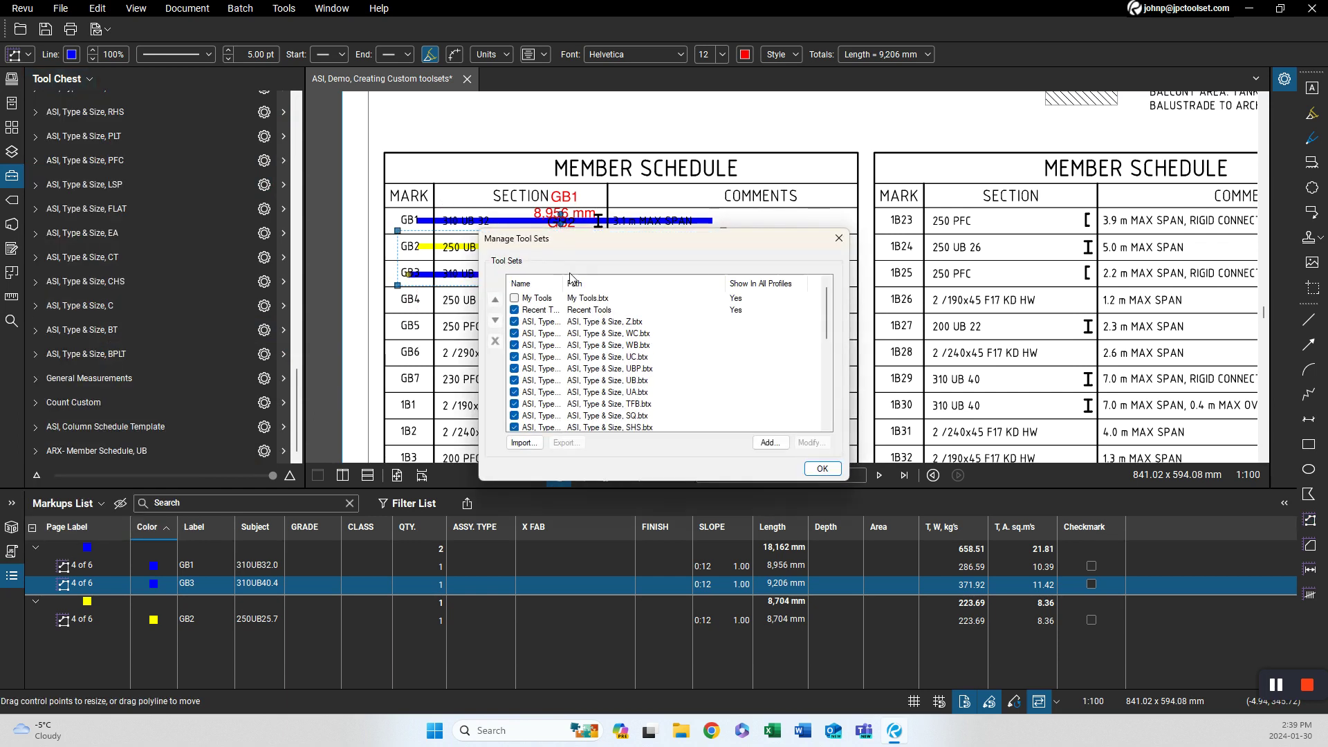
{"action": "left_click", "coordinate": [786, 443]}
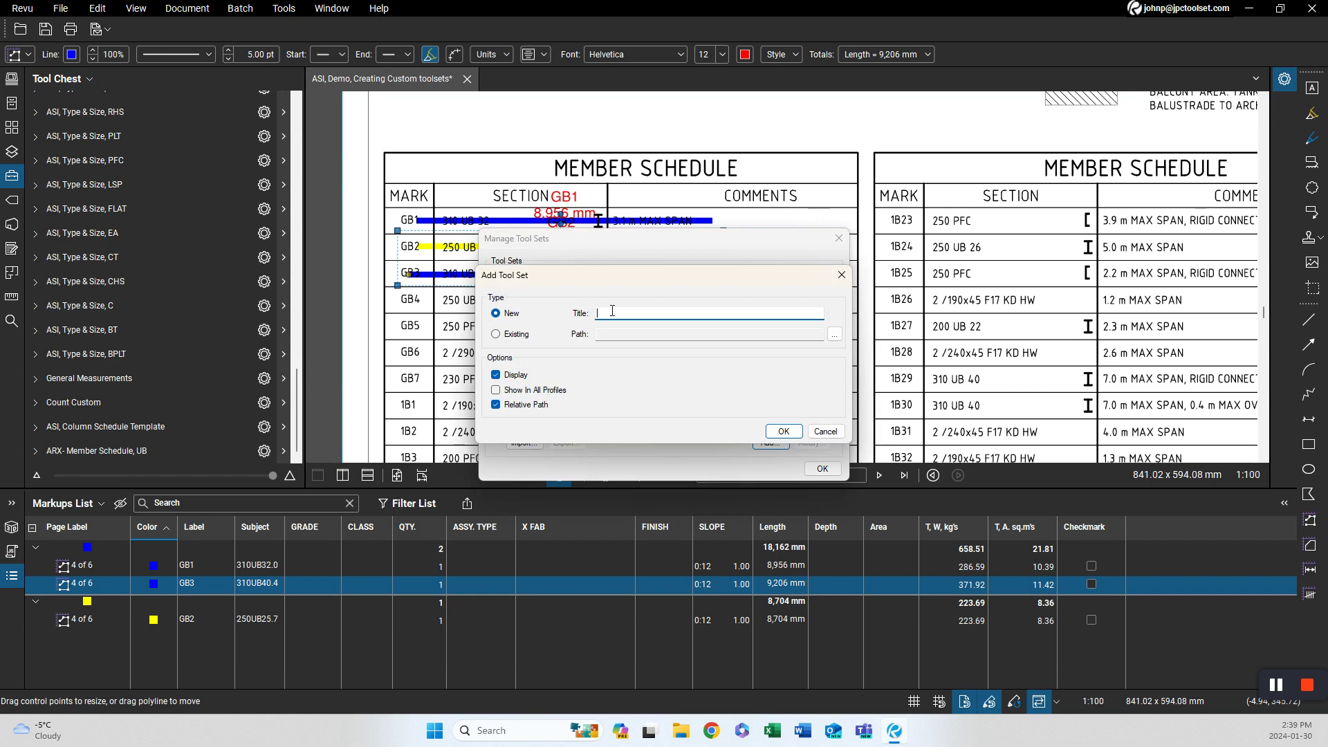
{"action": "type", "text": "ARX- Me"}
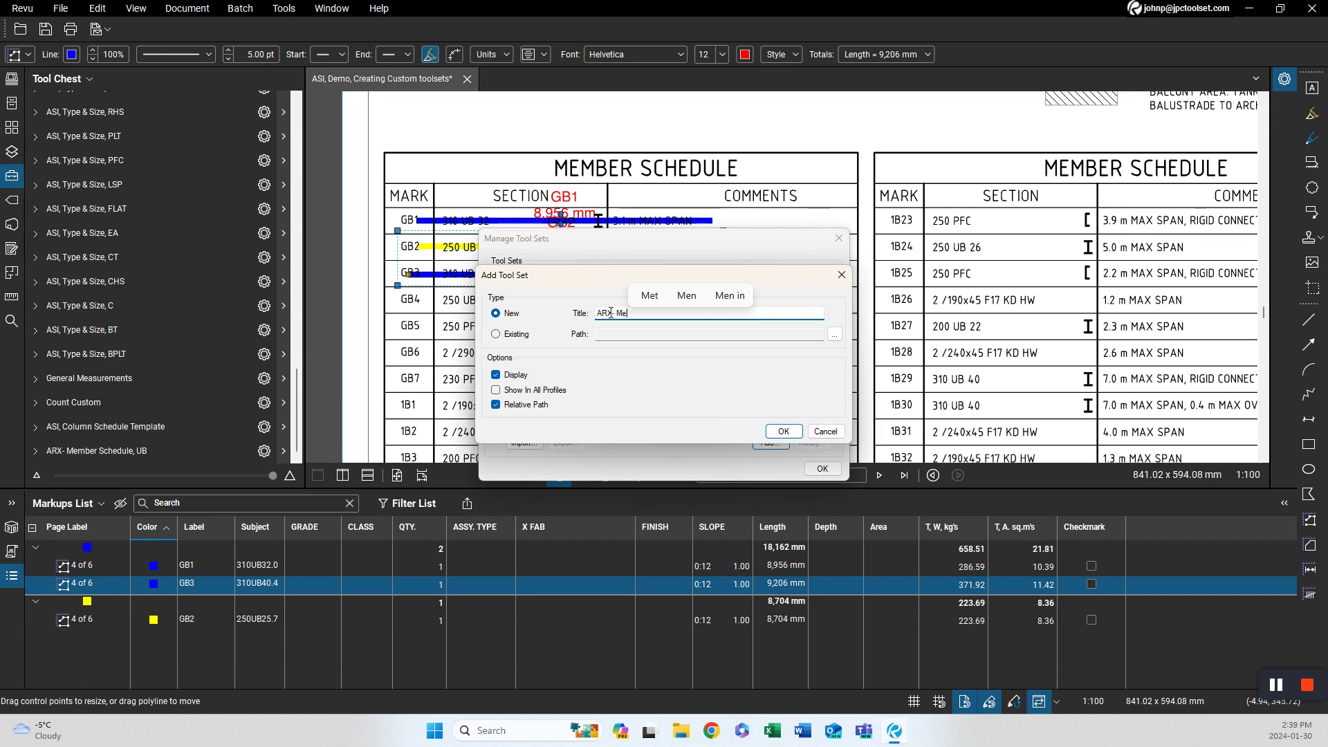
{"action": "type", "text": "ber Schedu"}
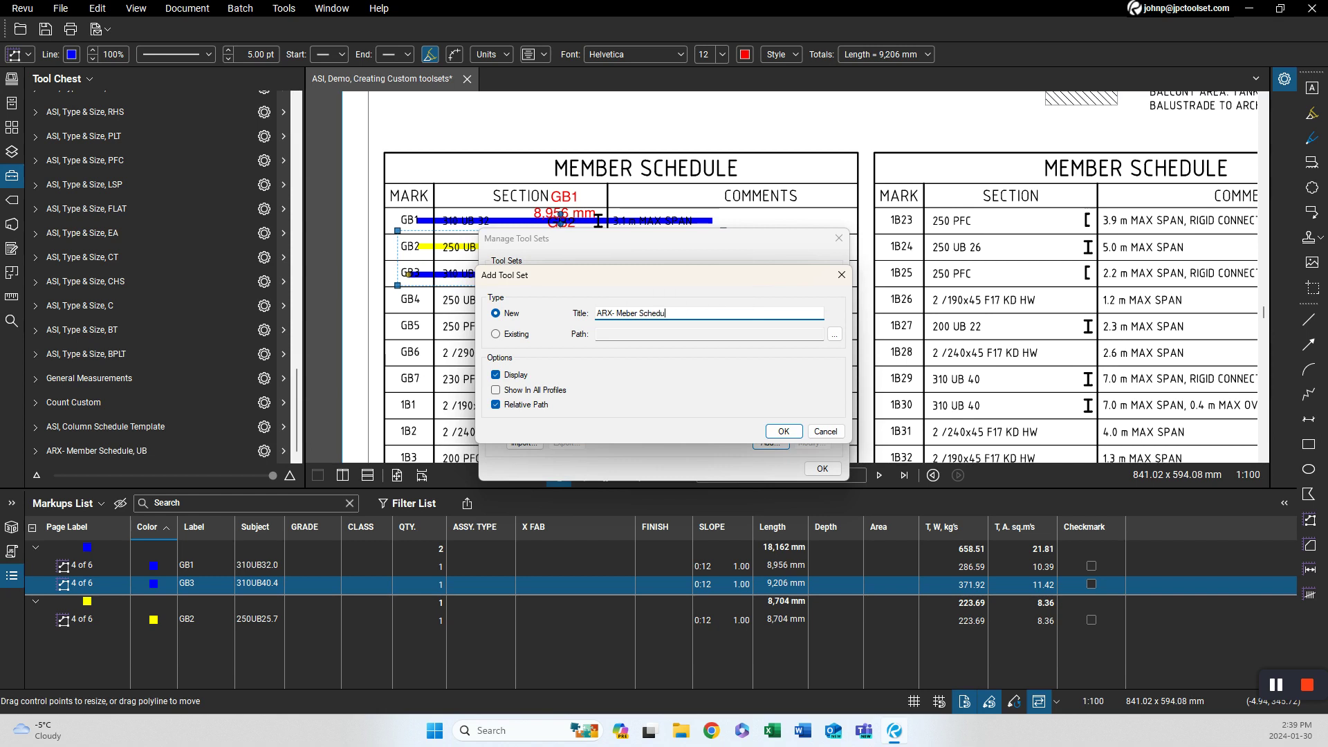
{"action": "type", "text": "le, PFC"}
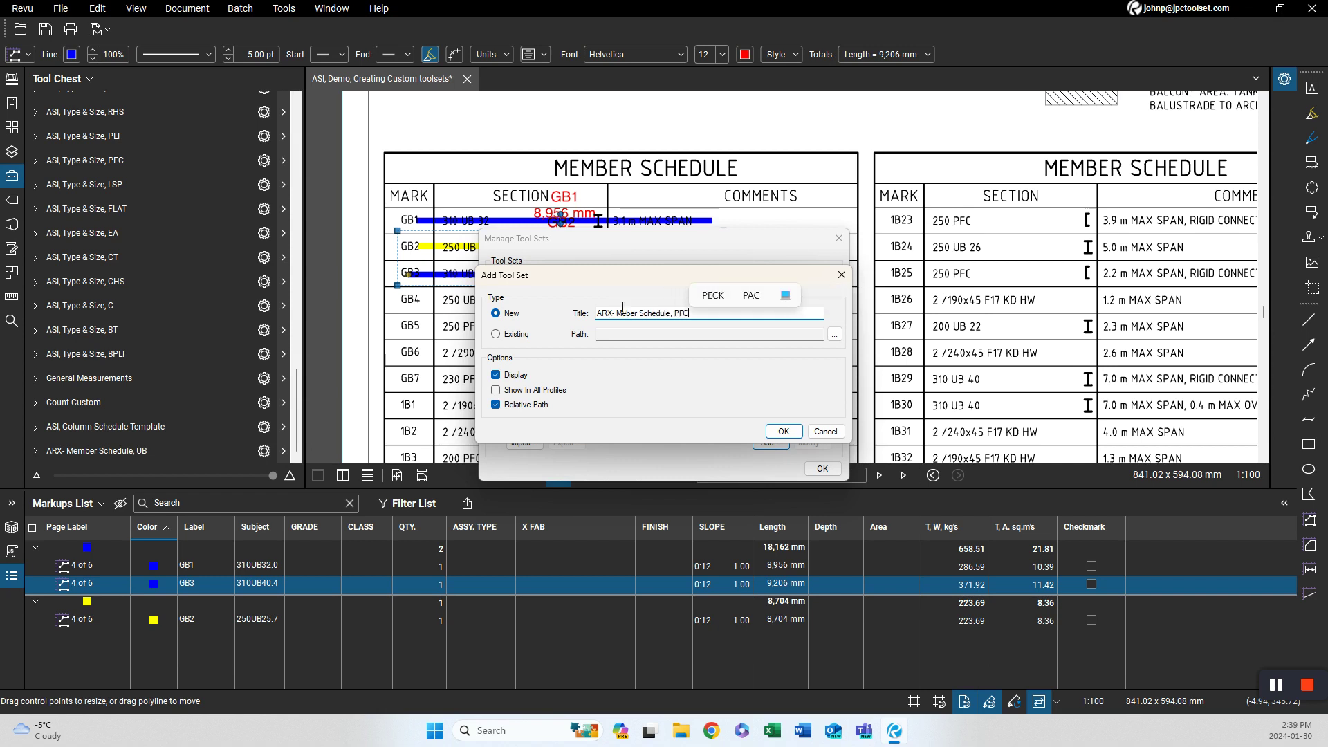
{"action": "left_click", "coordinate": [785, 432]}
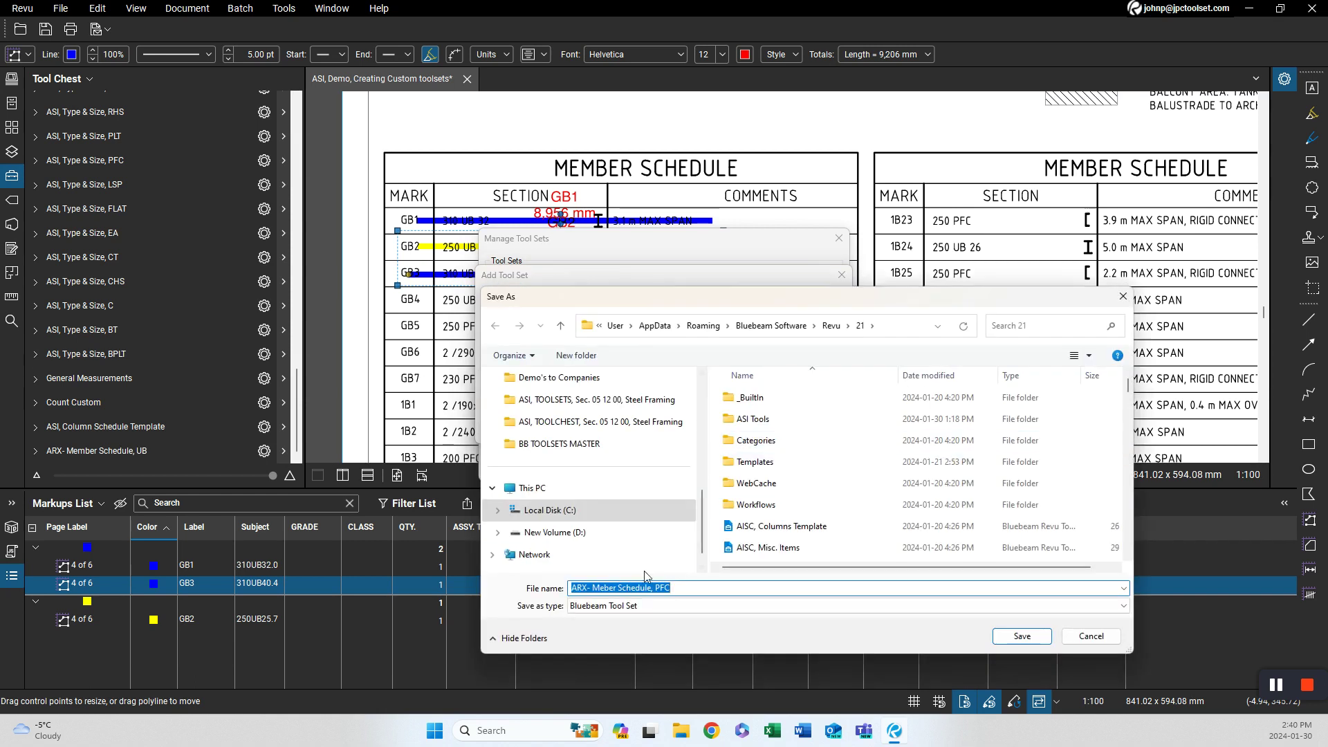
{"action": "left_click", "coordinate": [1022, 636]}
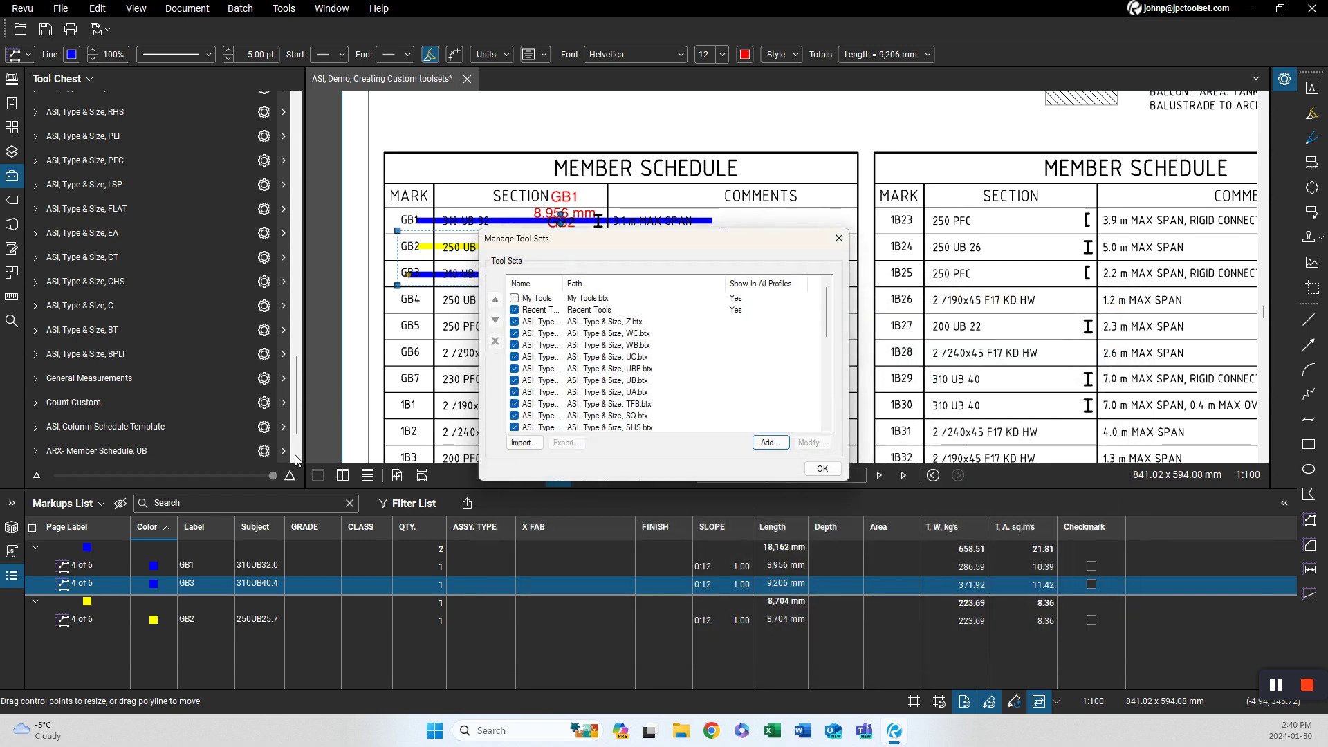
{"action": "left_click", "coordinate": [804, 468]}
Copy the 250PFC tool from the ASI PFC set into the new ARX PFC set and show that set in Detail view.
{"action": "left_click", "coordinate": [145, 162]}
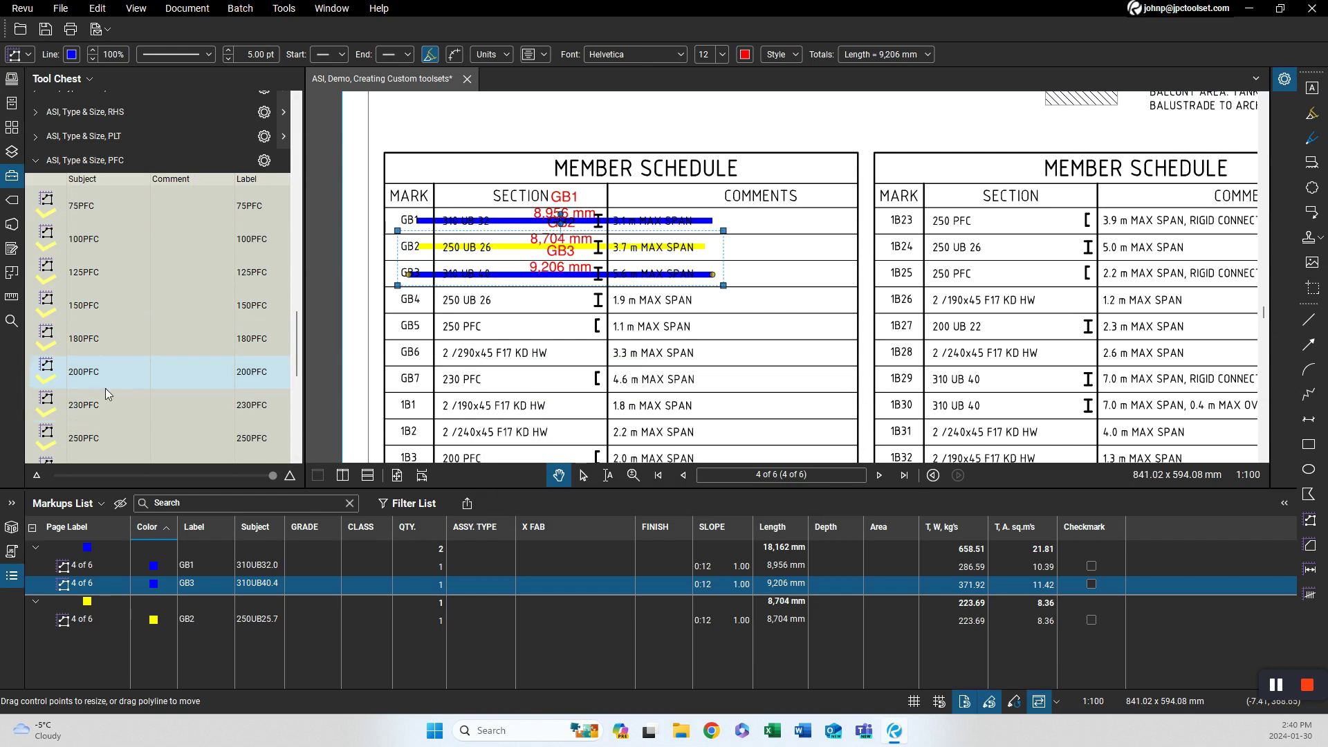
{"action": "scroll", "coordinate": [122, 395], "scroll_direction": "down", "scroll_amount": 2}
{"action": "left_click_drag", "start_coordinate": [100, 277], "coordinate": [94, 459]}
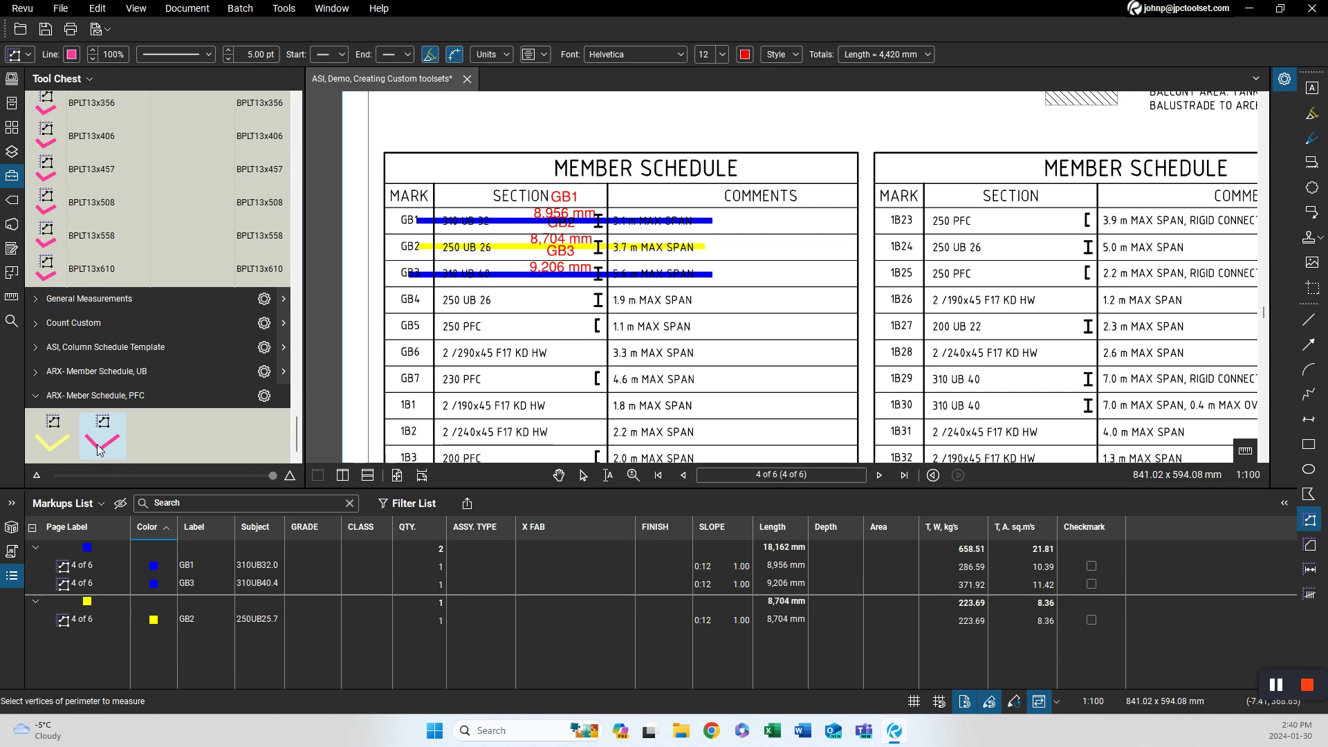
{"action": "left_click", "coordinate": [264, 396]}
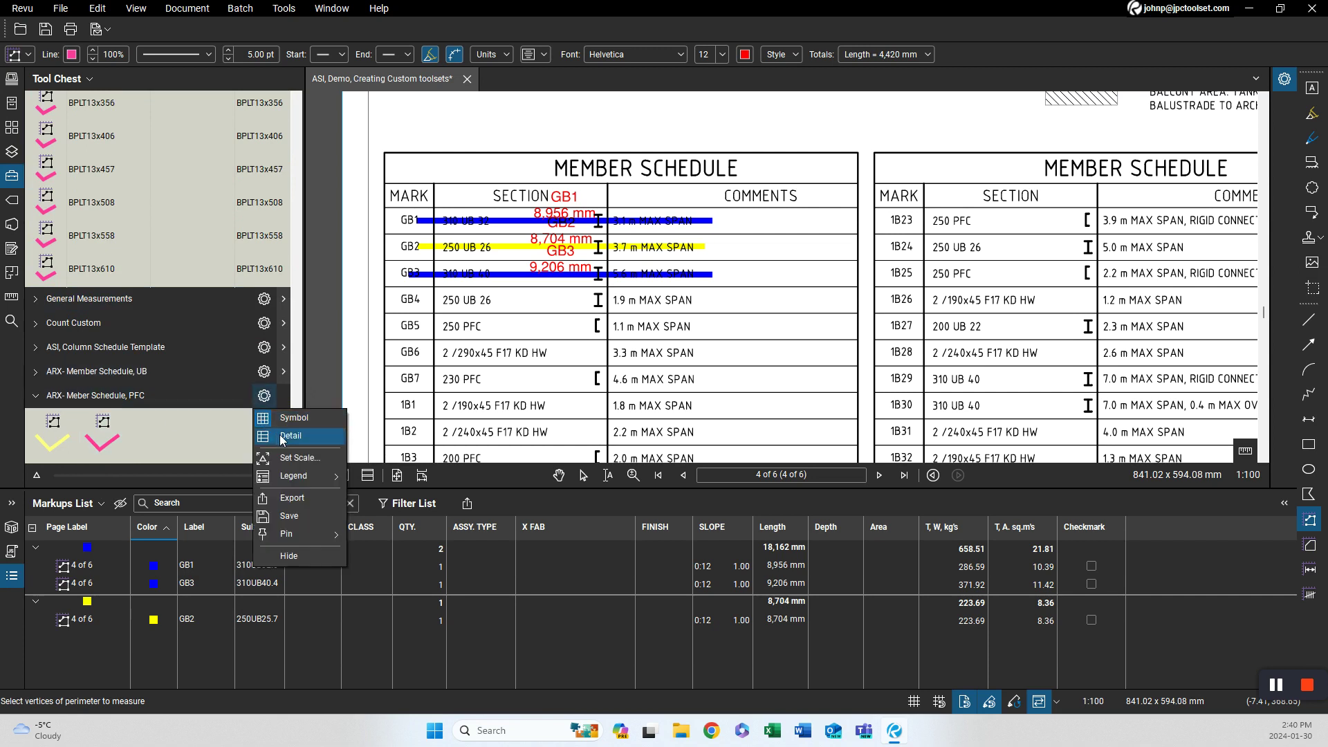
{"action": "left_click", "coordinate": [276, 434]}
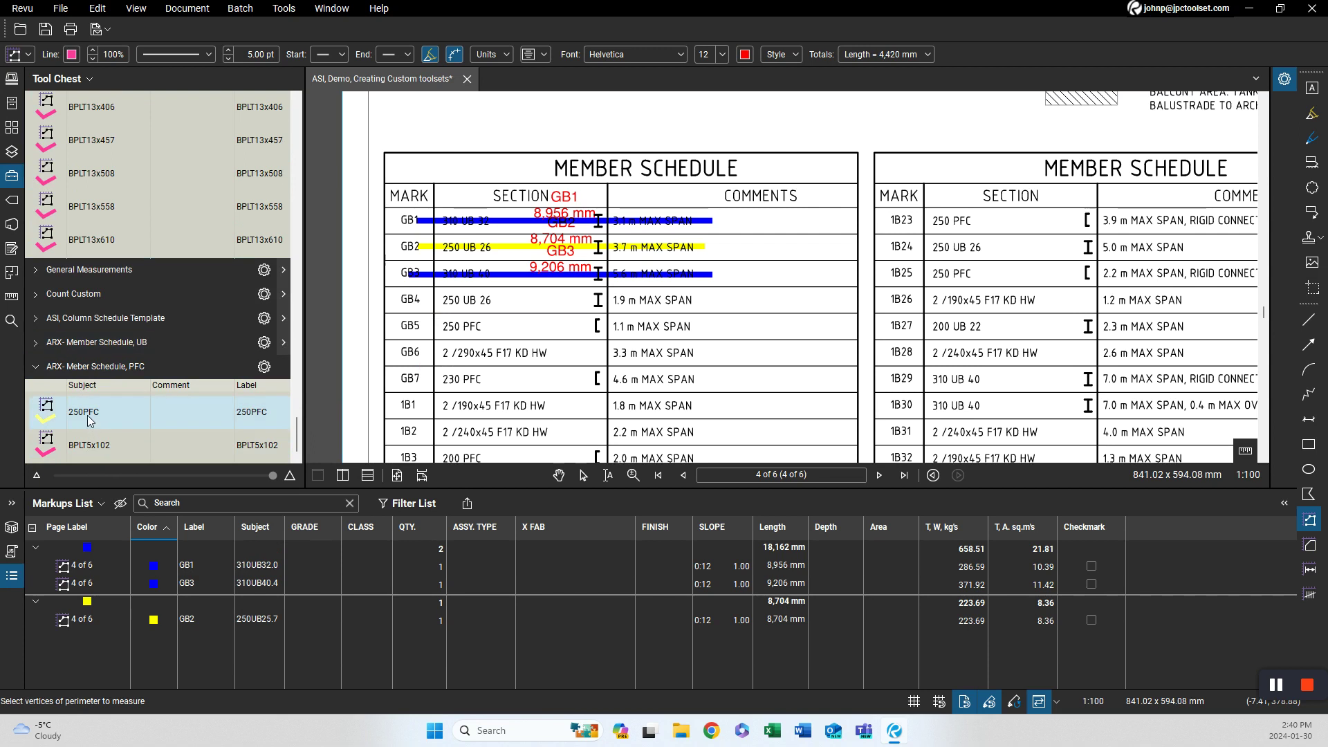
Relabel the copied 250PFC tool as GB5 and draw a measurement about 8,287 mm long with it across schedule row GB5.
{"action": "double_click", "coordinate": [248, 415]}
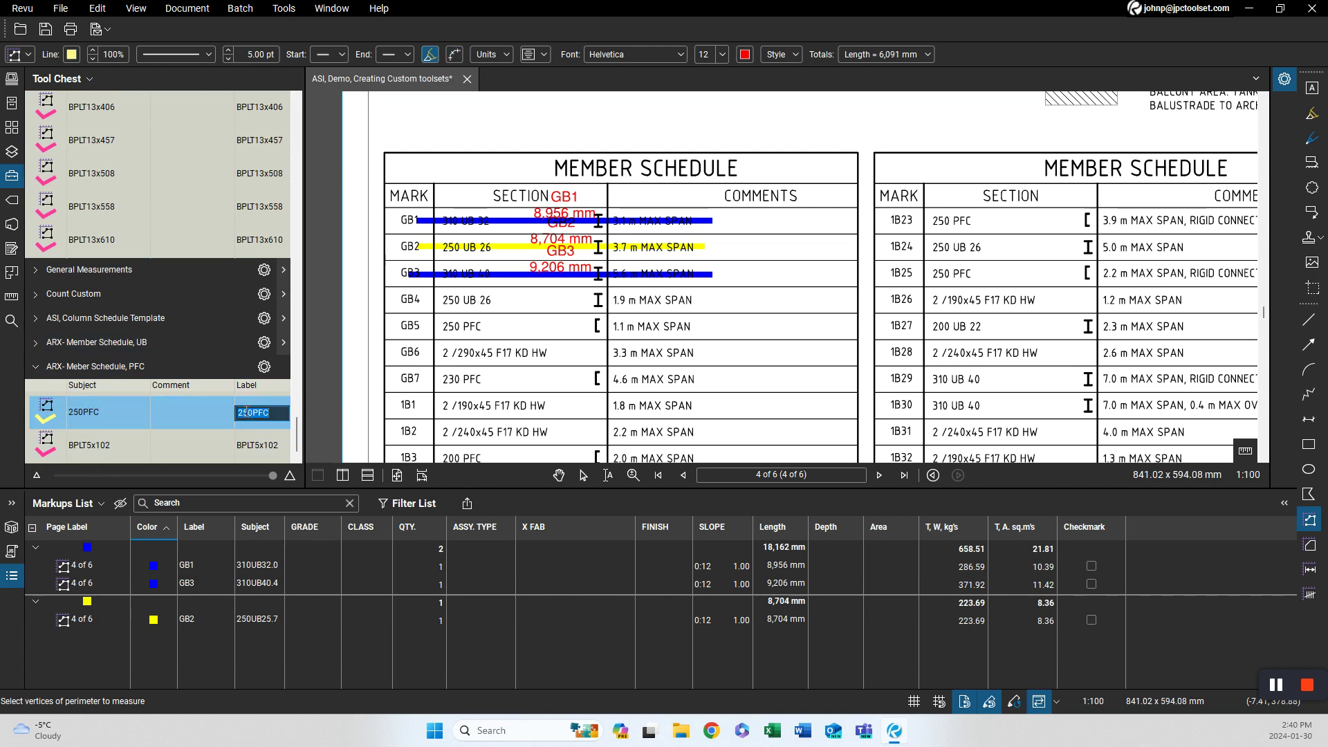
{"action": "type", "text": "GB"}
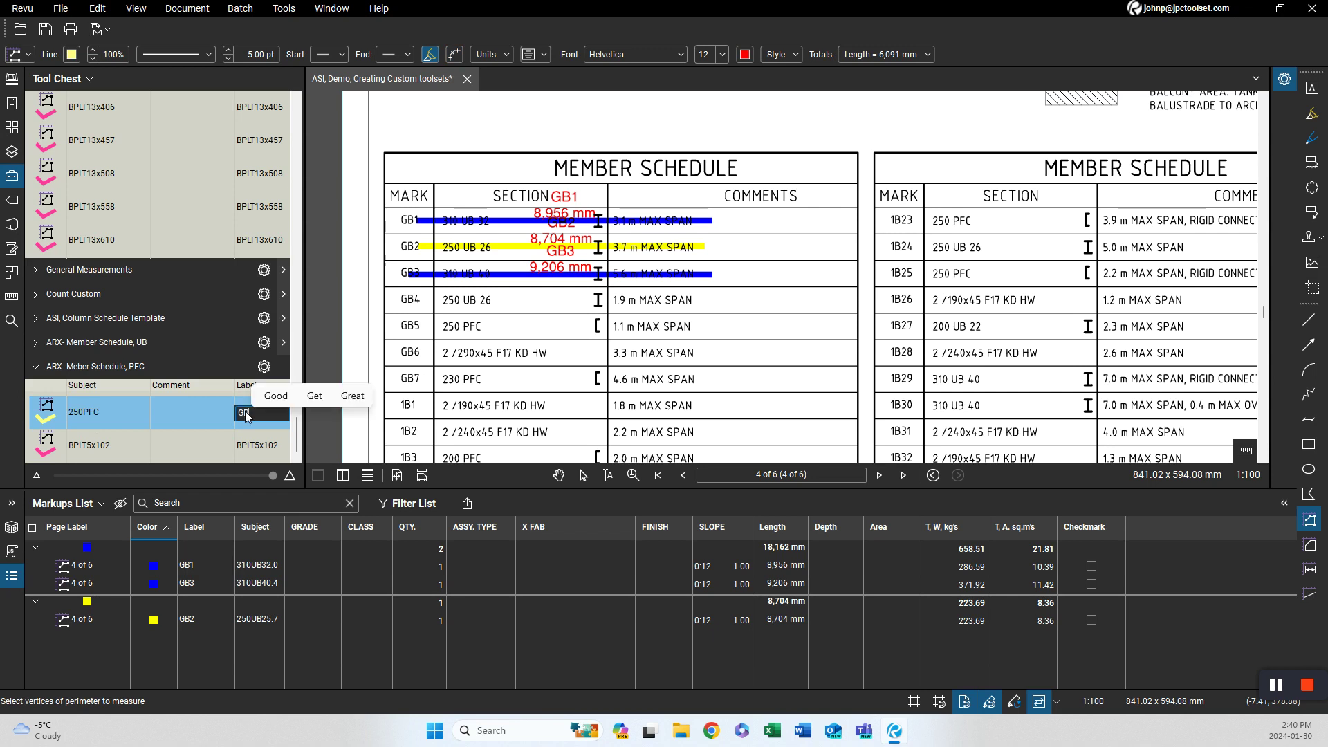
{"action": "type", "text": "5"}
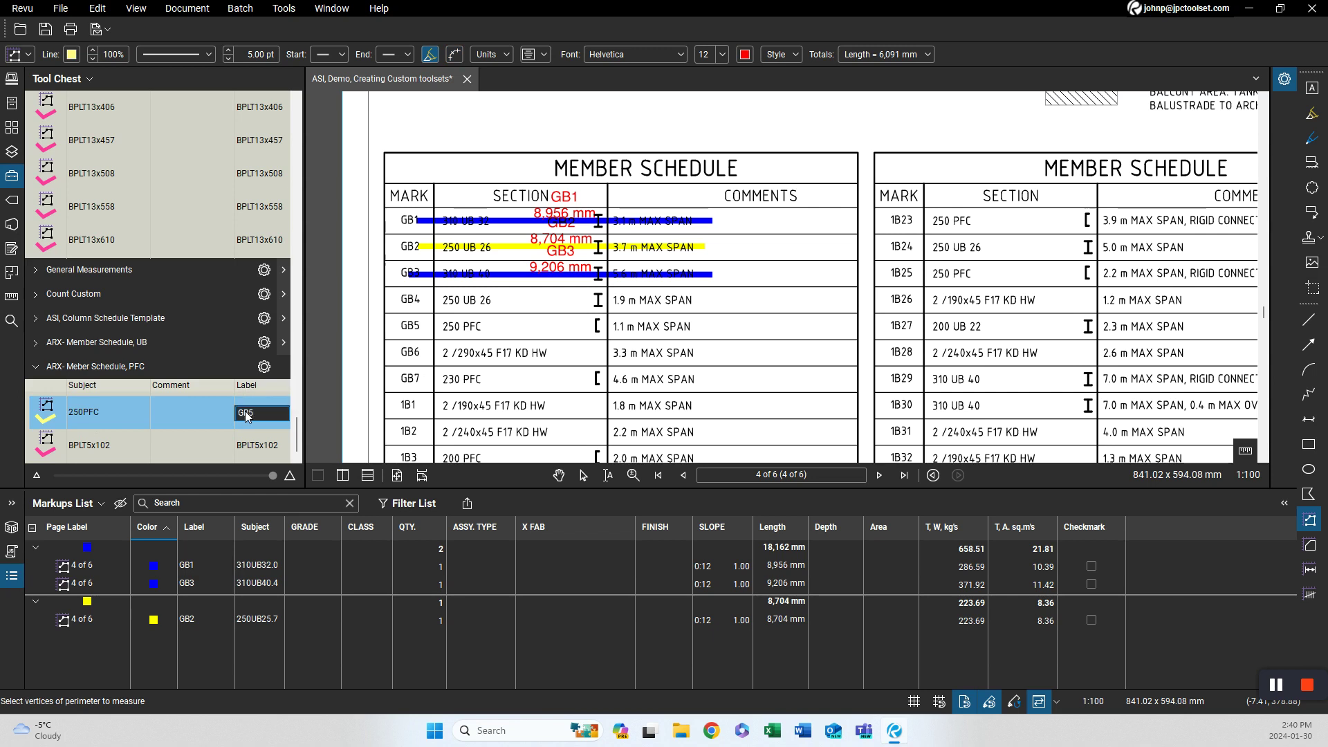
{"action": "key", "text": "Return"}
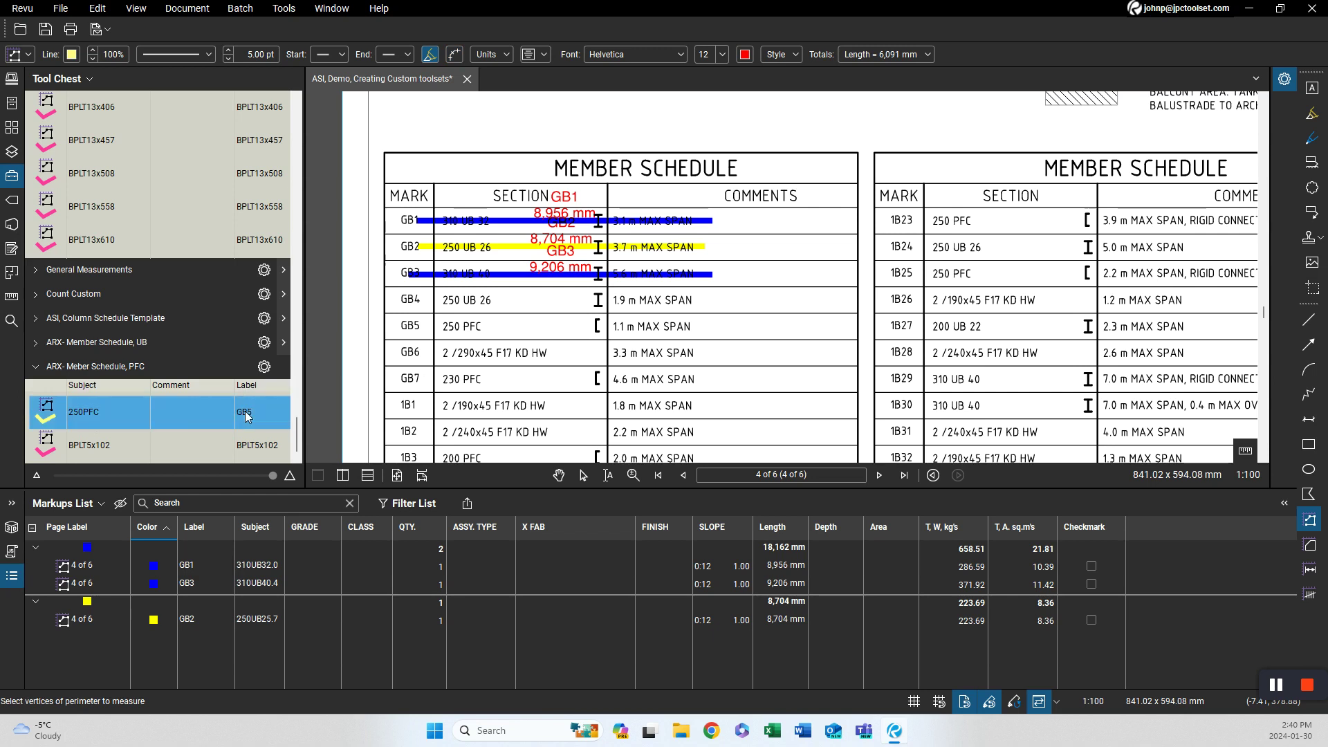
{"action": "left_click", "coordinate": [415, 325]}
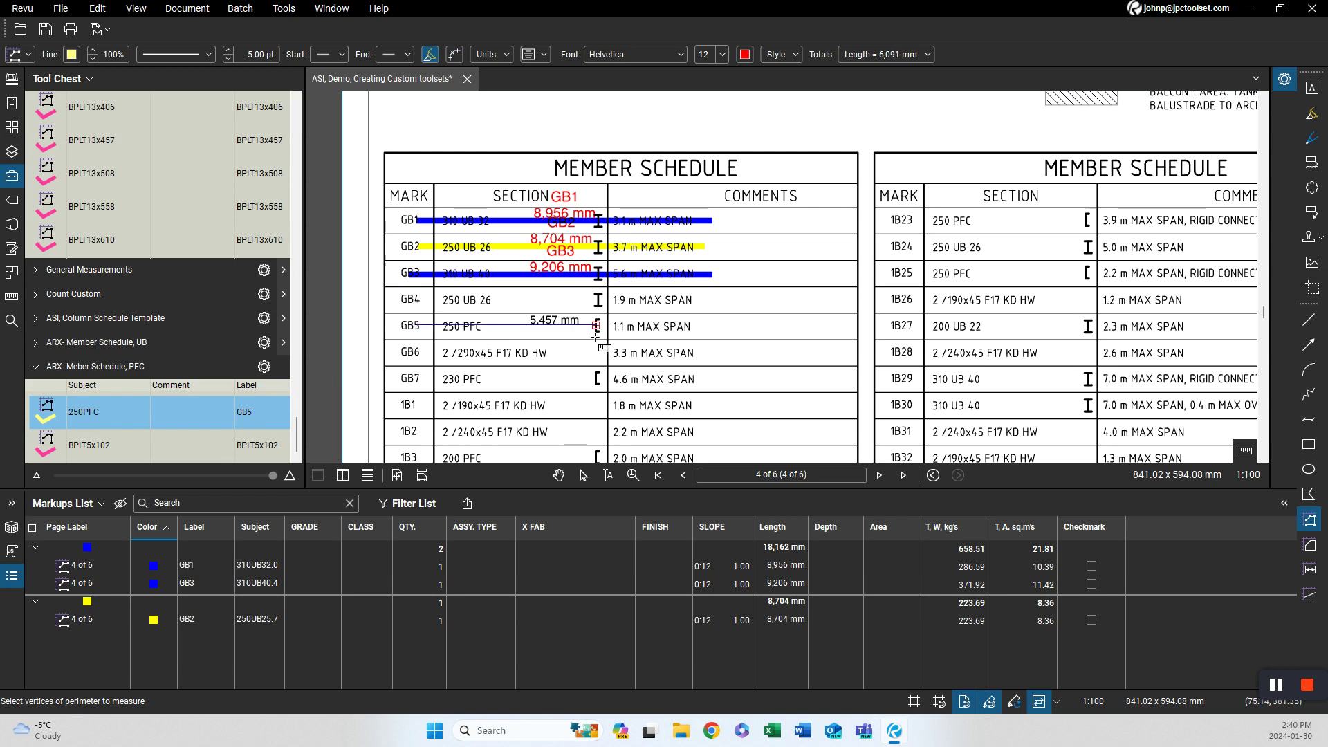
{"action": "double_click", "coordinate": [697, 325]}
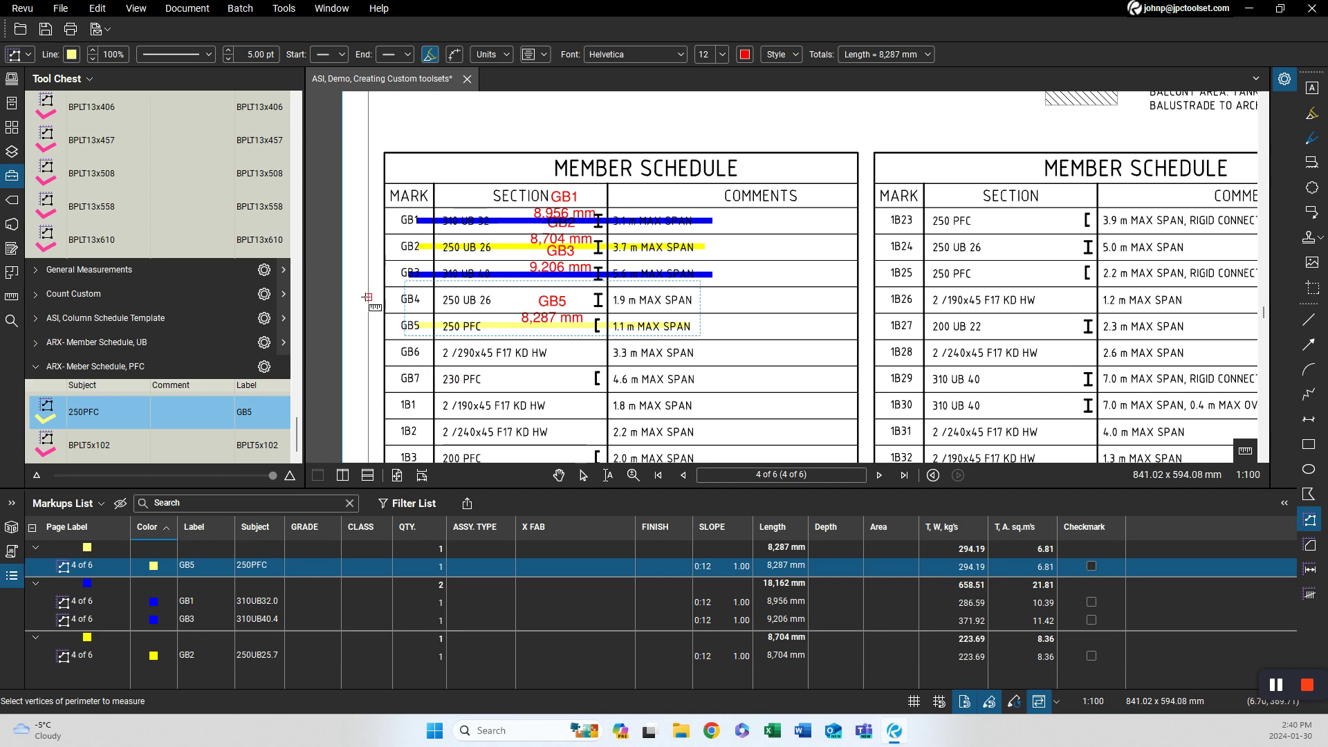
Collapse the ASI BPLT set and copy the 230PFC tool from the ASI PFC set into the ARX PFC set, directly below the GB5 tool.
{"action": "scroll", "coordinate": [296, 136], "scroll_direction": "up", "scroll_amount": 10}
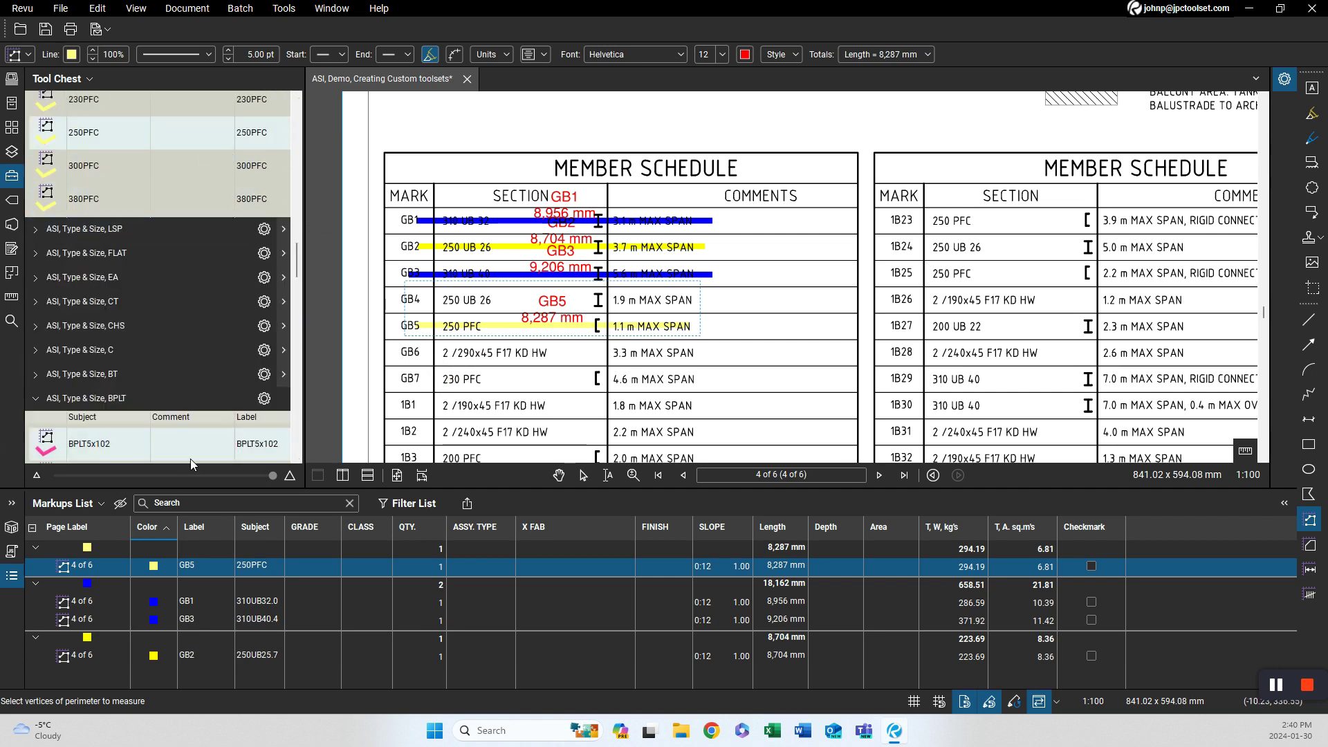
{"action": "left_click", "coordinate": [206, 398]}
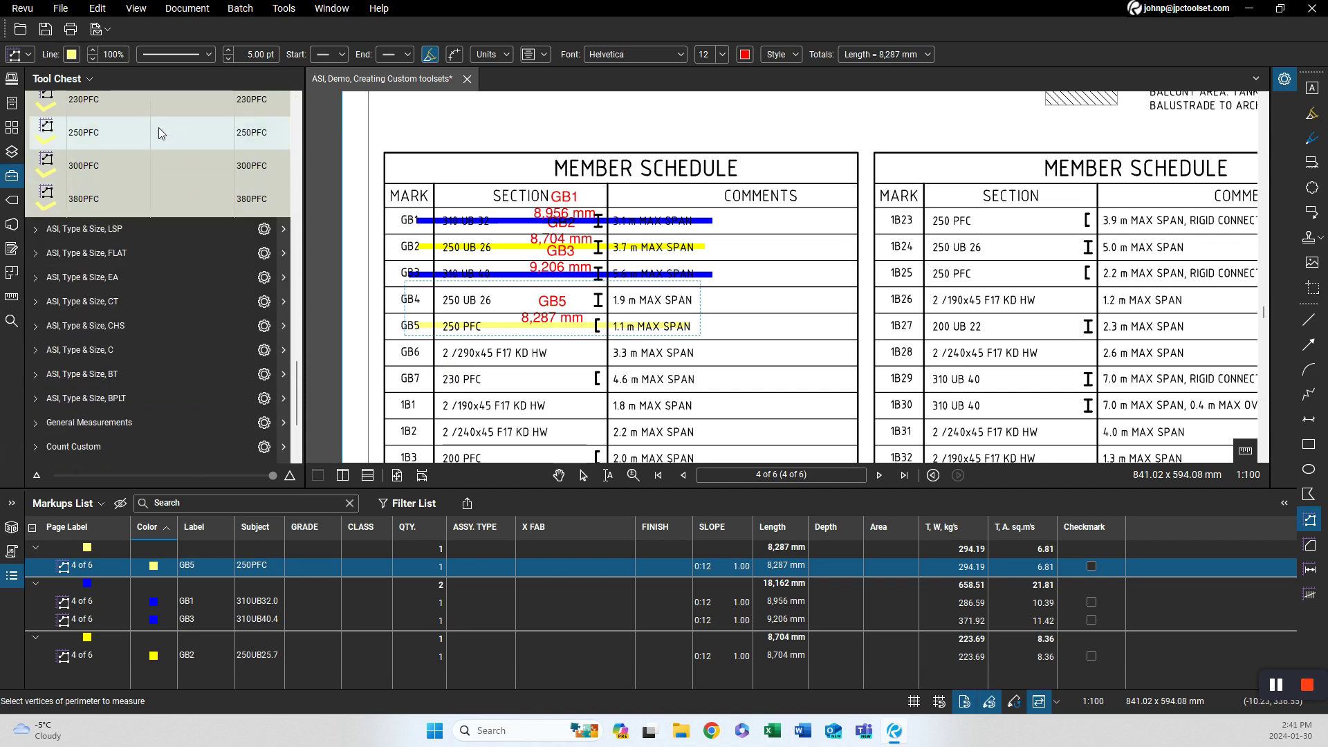
{"action": "left_click_drag", "start_coordinate": [123, 102], "coordinate": [132, 435]}
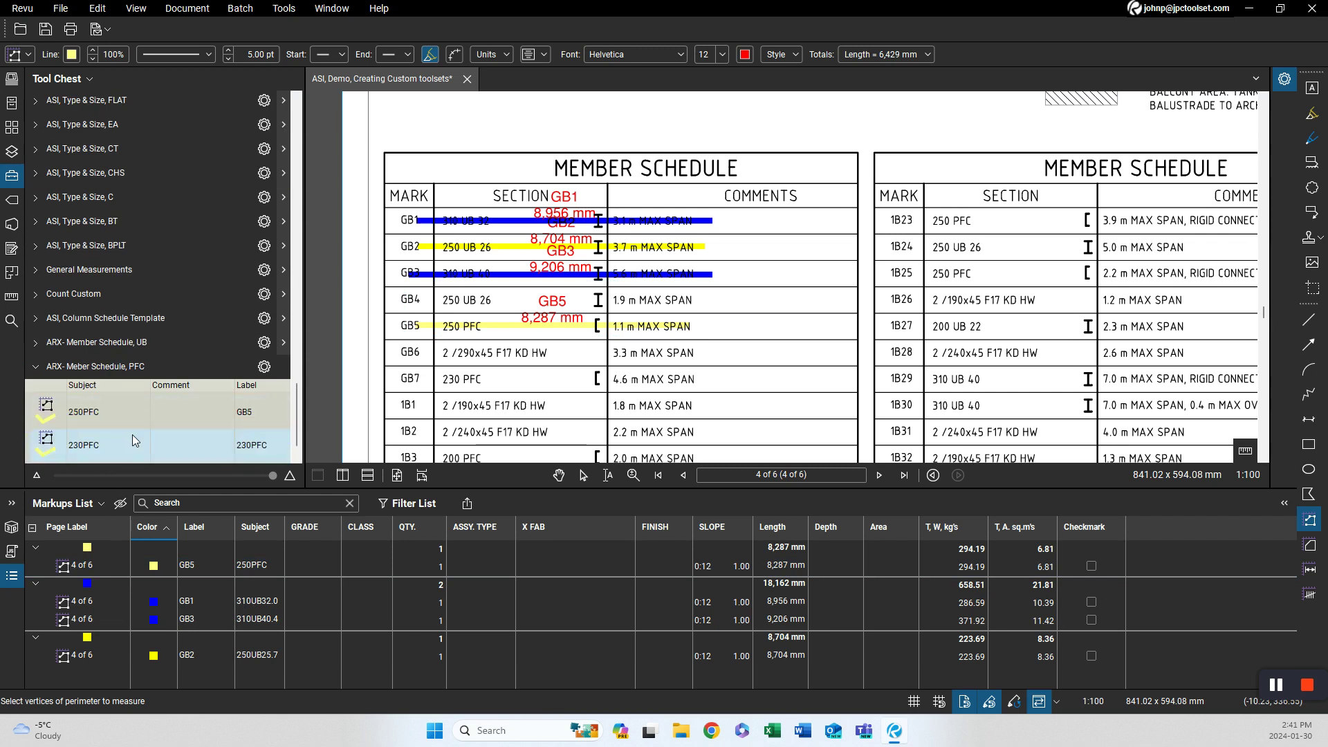
Relabel the copied 230PFC tool as GB6 and draw a measurement about 8,328 mm long with it across schedule row GB6.
{"action": "double_click", "coordinate": [250, 449]}
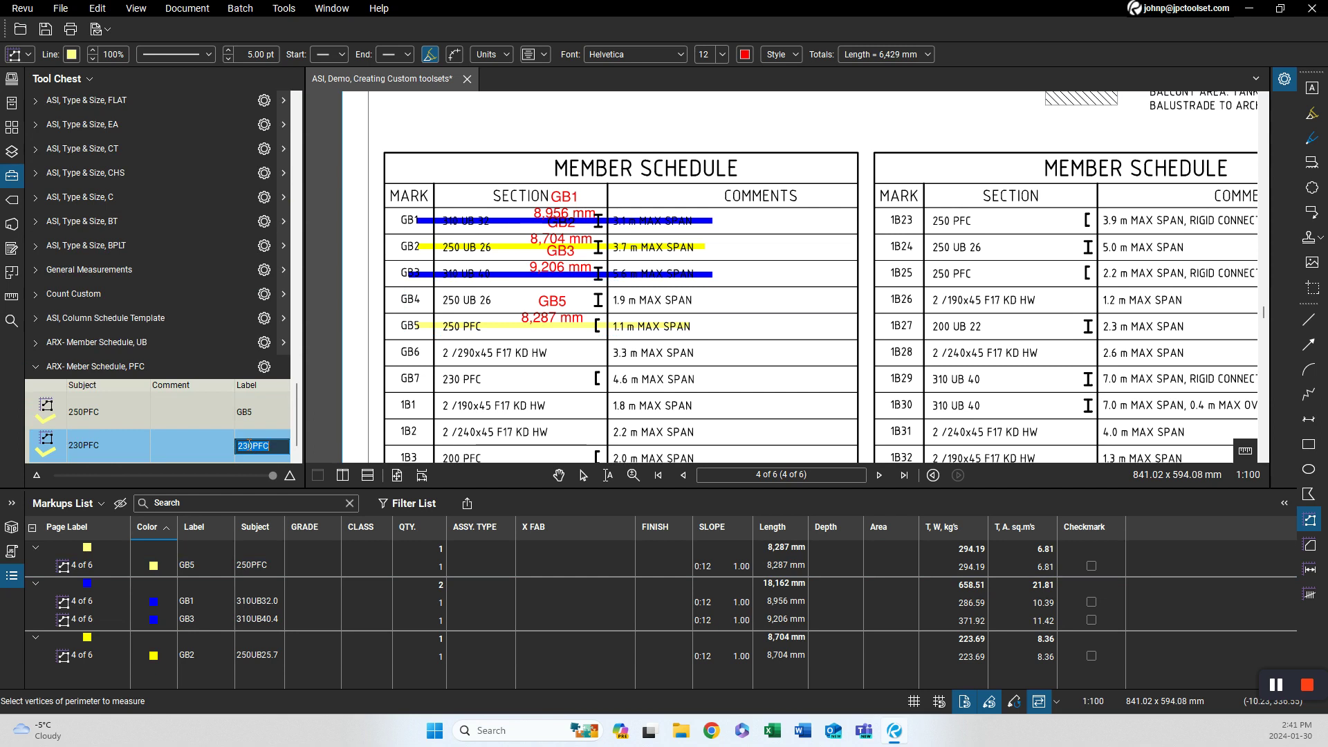
{"action": "type", "text": "GB6"}
{"action": "key", "text": "Return"}
{"action": "left_click", "coordinate": [408, 352]}
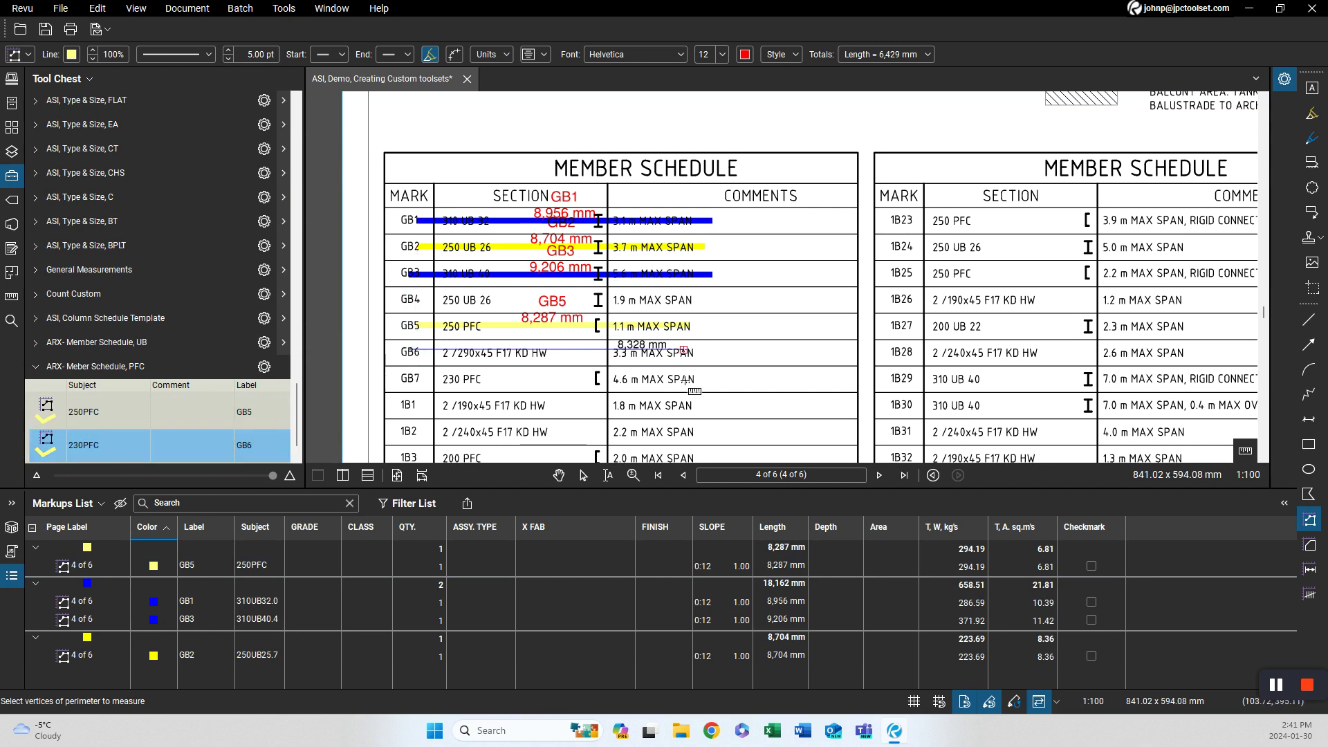
{"action": "left_click", "coordinate": [690, 345]}
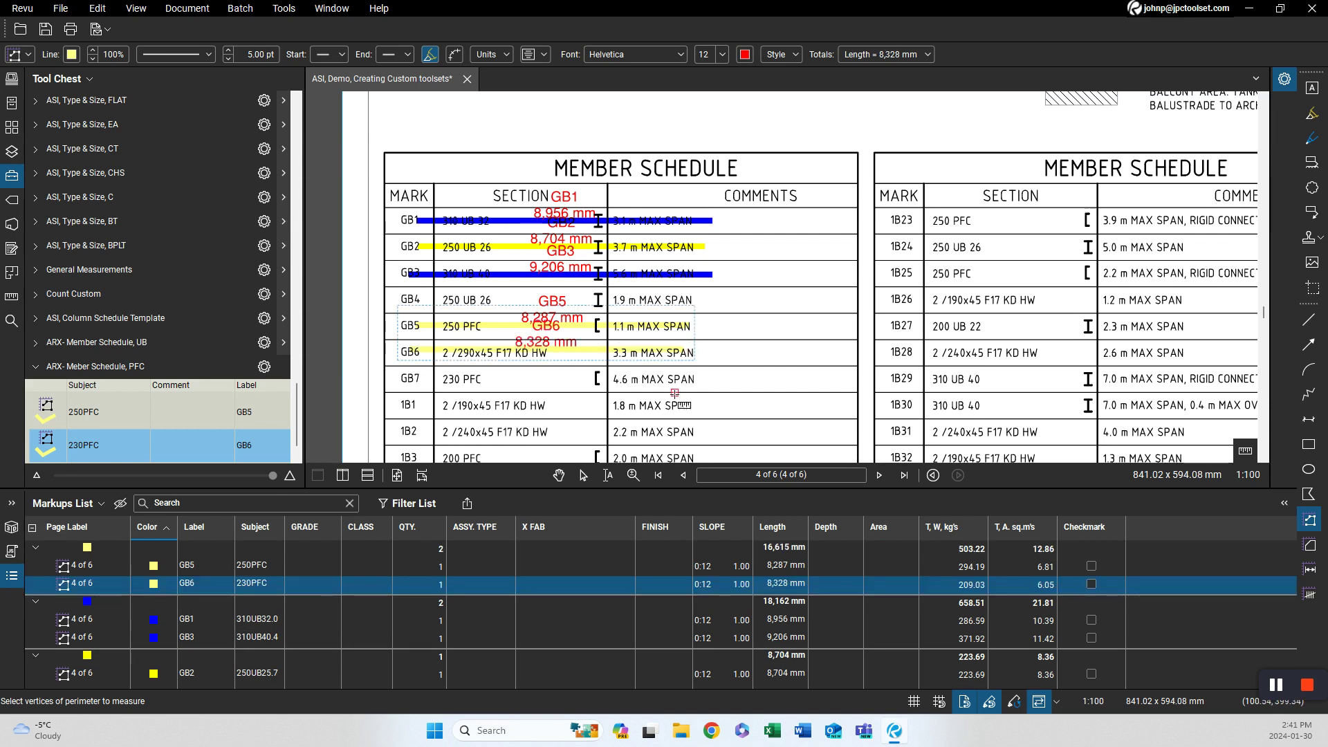
Look over the remaining beam and column entries in the three member schedule tables.
{"action": "scroll", "coordinate": [673, 383], "scroll_direction": "down", "scroll_amount": 3}
{"action": "scroll", "coordinate": [673, 387], "scroll_direction": "down", "scroll_amount": 2}
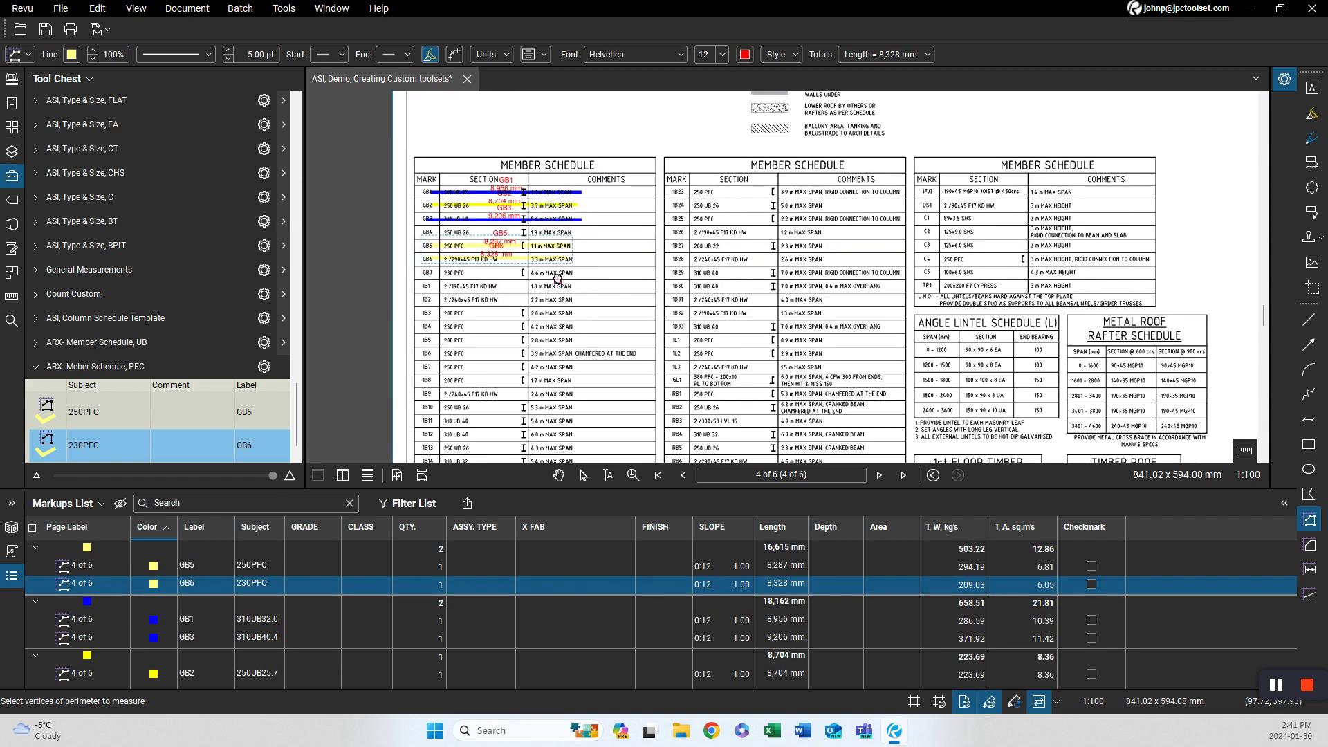
{"action": "left_click_drag", "start_coordinate": [579, 343], "coordinate": [544, 275]}
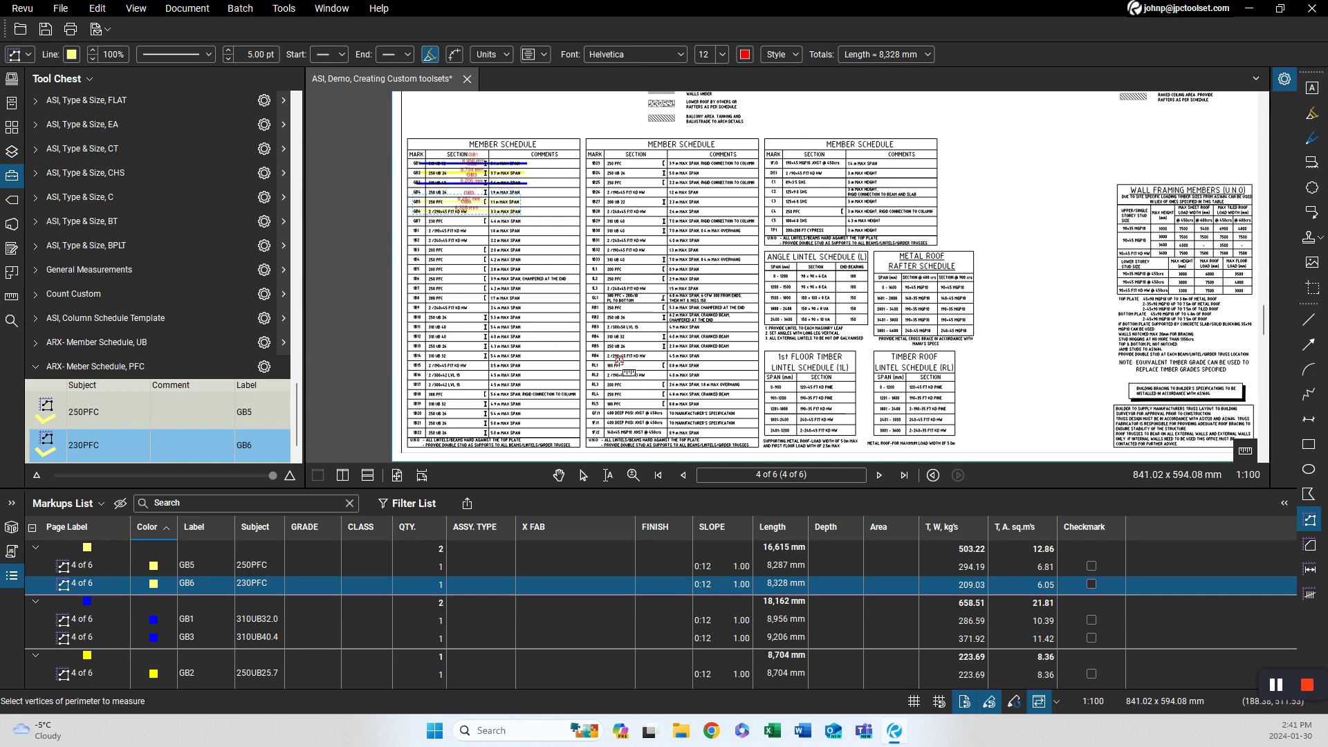
{"action": "scroll", "coordinate": [492, 290], "scroll_direction": "up", "scroll_amount": 5}
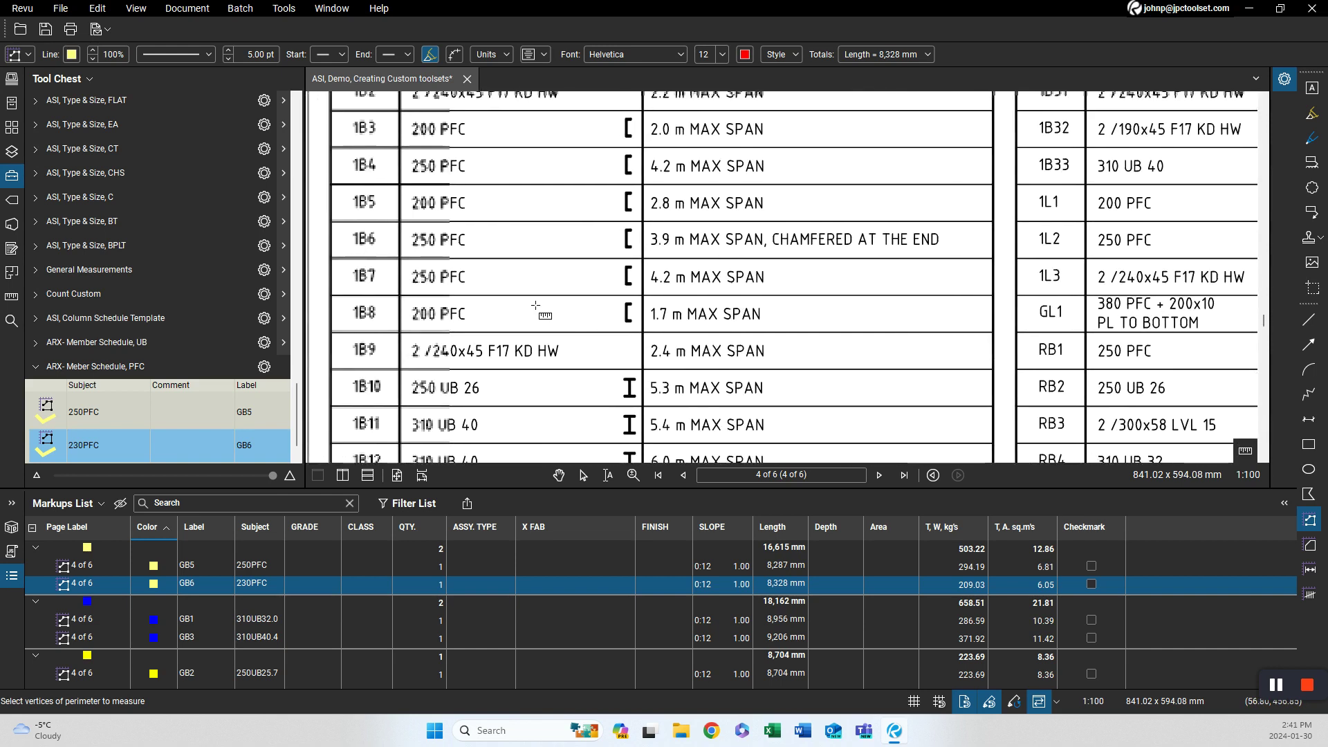
{"action": "scroll", "coordinate": [500, 355], "scroll_direction": "down", "scroll_amount": 5}
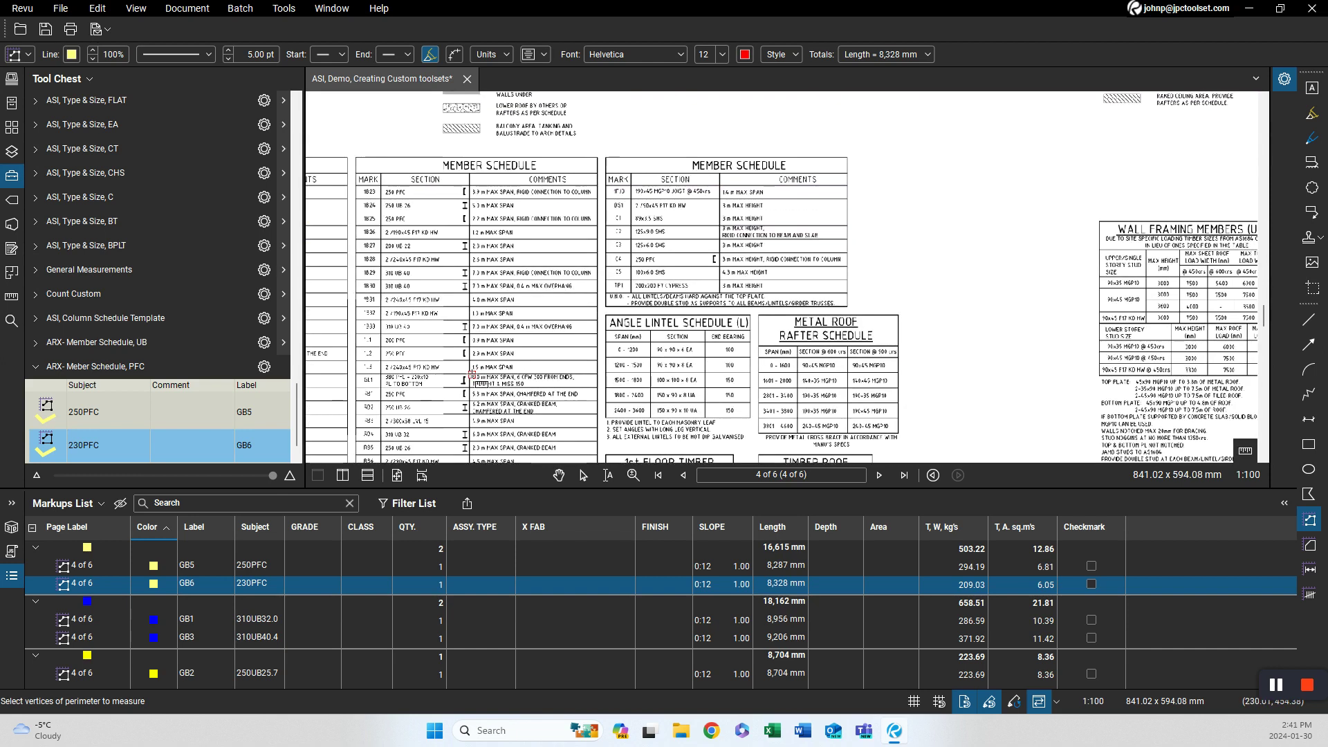
{"action": "scroll", "coordinate": [660, 262], "scroll_direction": "up", "scroll_amount": 3}
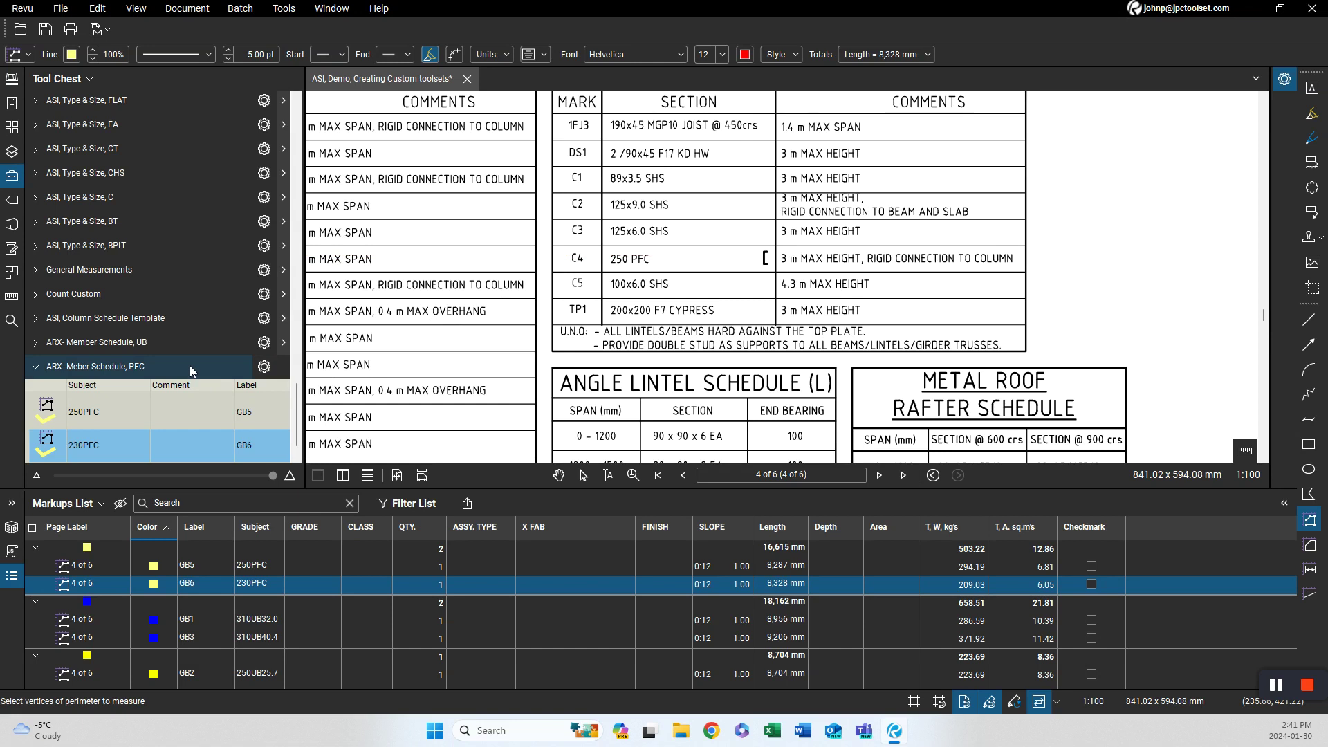
Collapse the expanded ASI UB and ASI PFC tool sets in the Tool Chest.
{"action": "scroll", "coordinate": [189, 365], "scroll_direction": "up", "scroll_amount": 10}
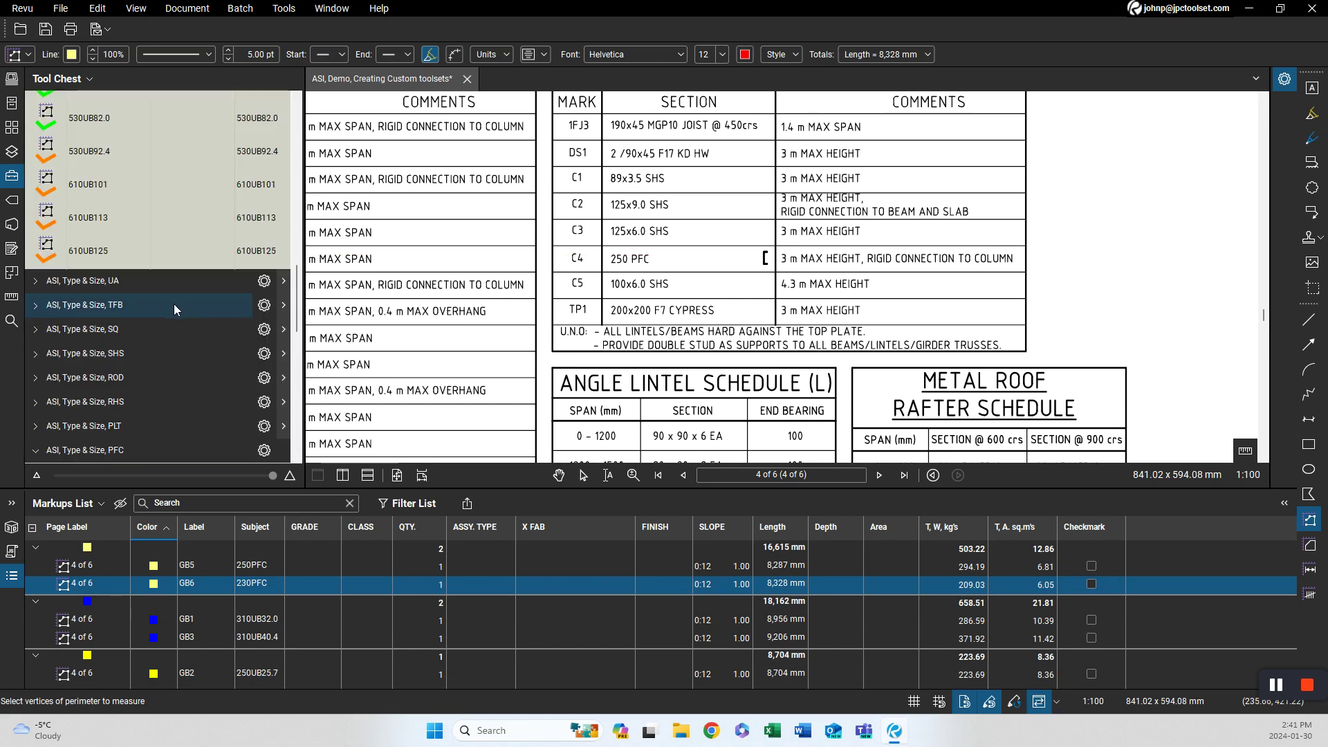
{"action": "scroll", "coordinate": [173, 304], "scroll_direction": "up", "scroll_amount": 12}
{"action": "left_click", "coordinate": [180, 247]}
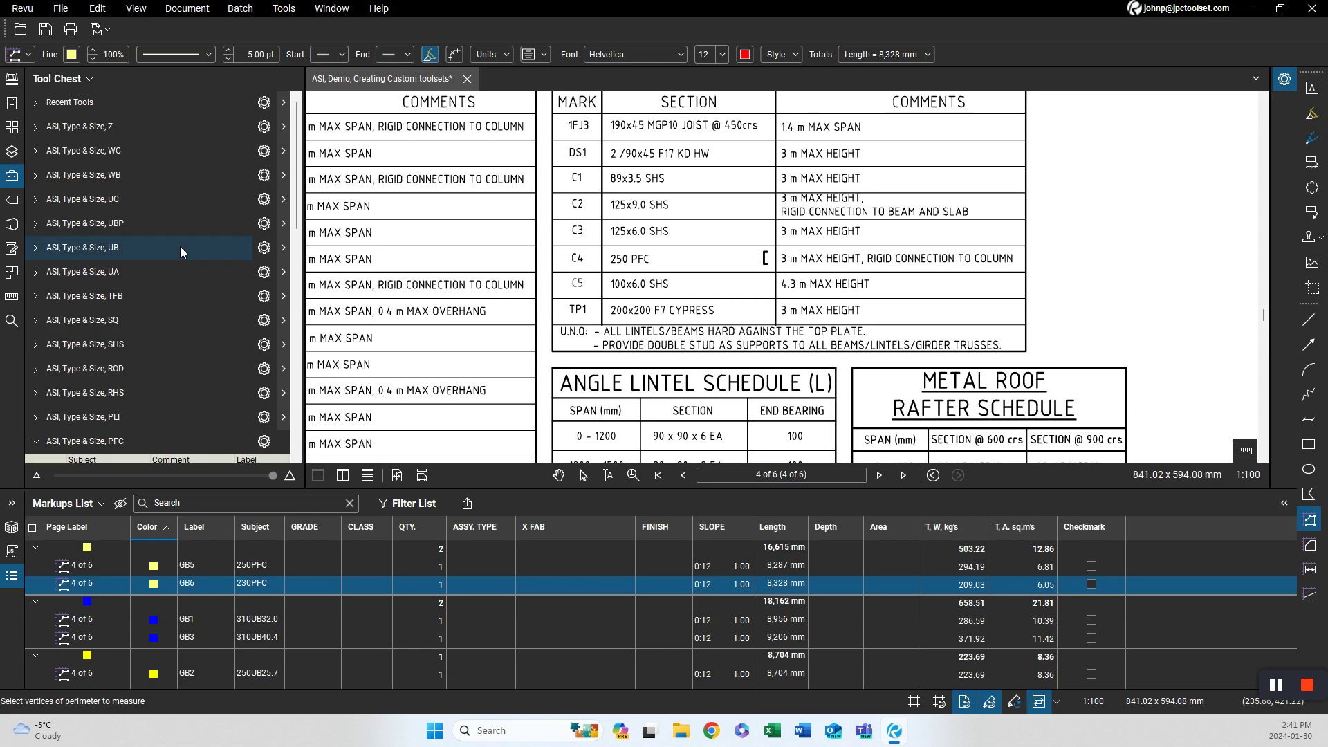
{"action": "scroll", "coordinate": [184, 277], "scroll_direction": "down", "scroll_amount": 10}
{"action": "scroll", "coordinate": [183, 263], "scroll_direction": "up", "scroll_amount": 6}
{"action": "left_click", "coordinate": [180, 288]}
{"action": "scroll", "coordinate": [184, 296], "scroll_direction": "down", "scroll_amount": 2}
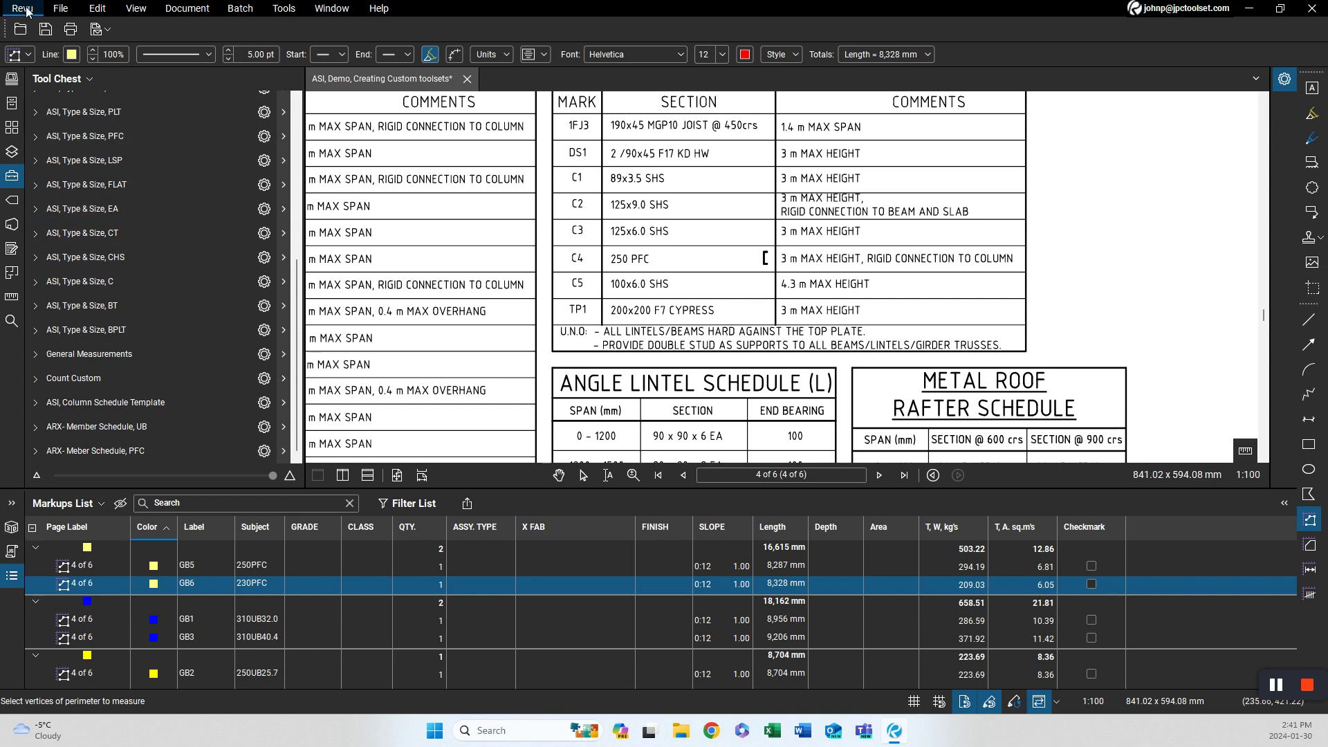
Remove the ARX- Member Schedule, UB and ARX- Meber Schedule, PFC tool sets from the managed tool set list.
{"action": "left_click", "coordinate": [92, 80]}
{"action": "left_click", "coordinate": [87, 547]}
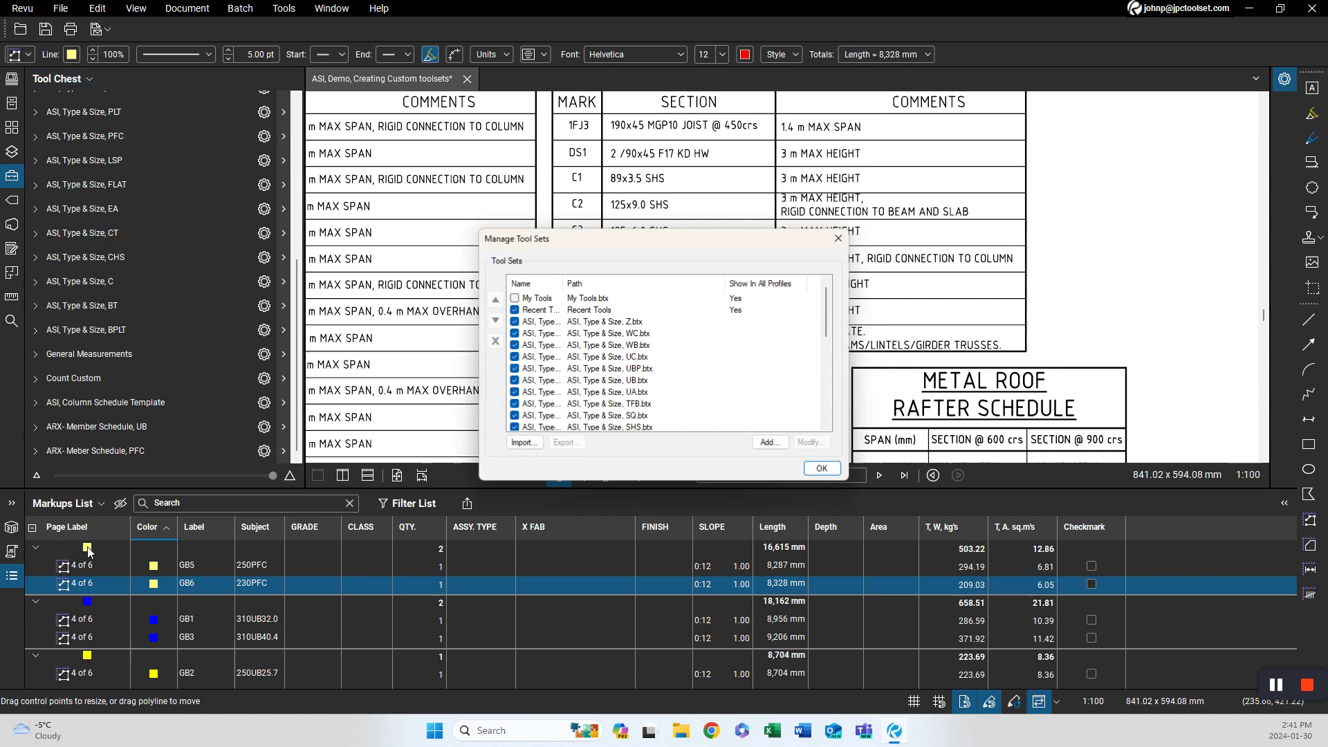
{"action": "left_click_drag", "start_coordinate": [562, 286], "coordinate": [662, 286]}
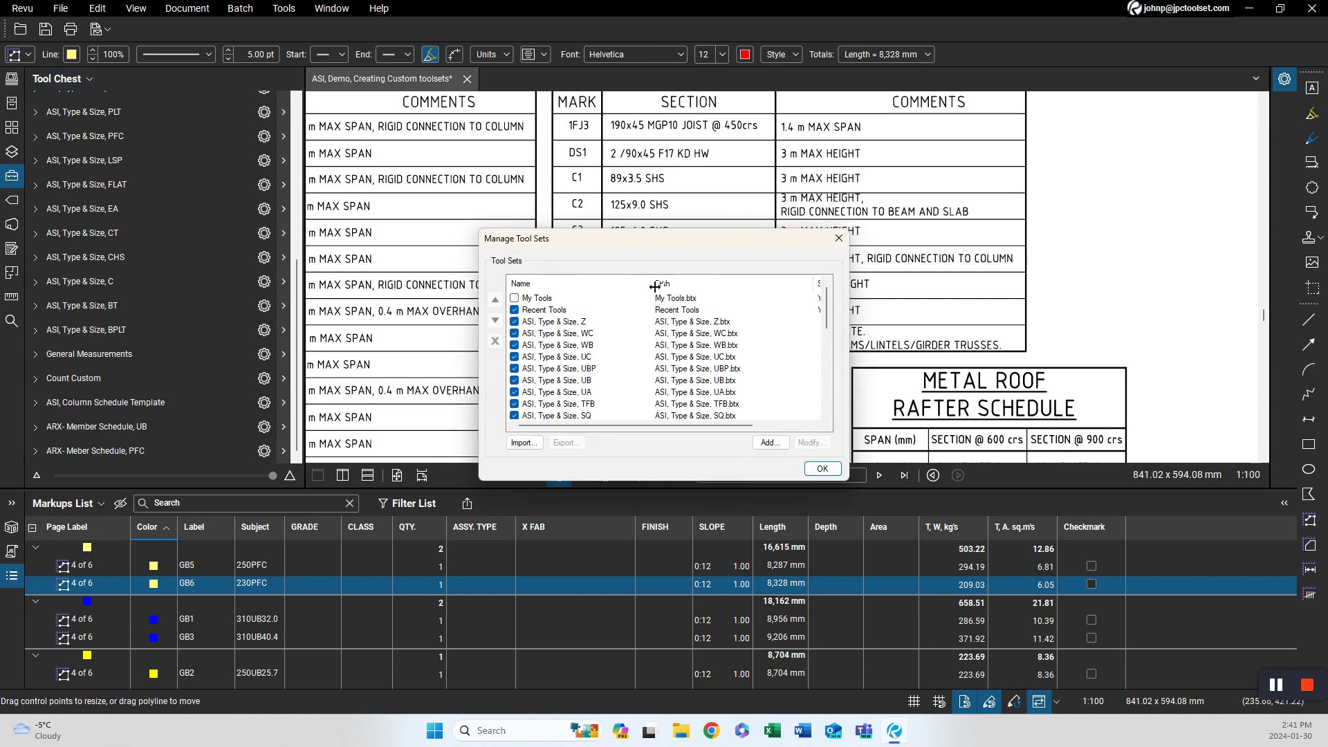
{"action": "left_click_drag", "start_coordinate": [824, 311], "coordinate": [826, 391]}
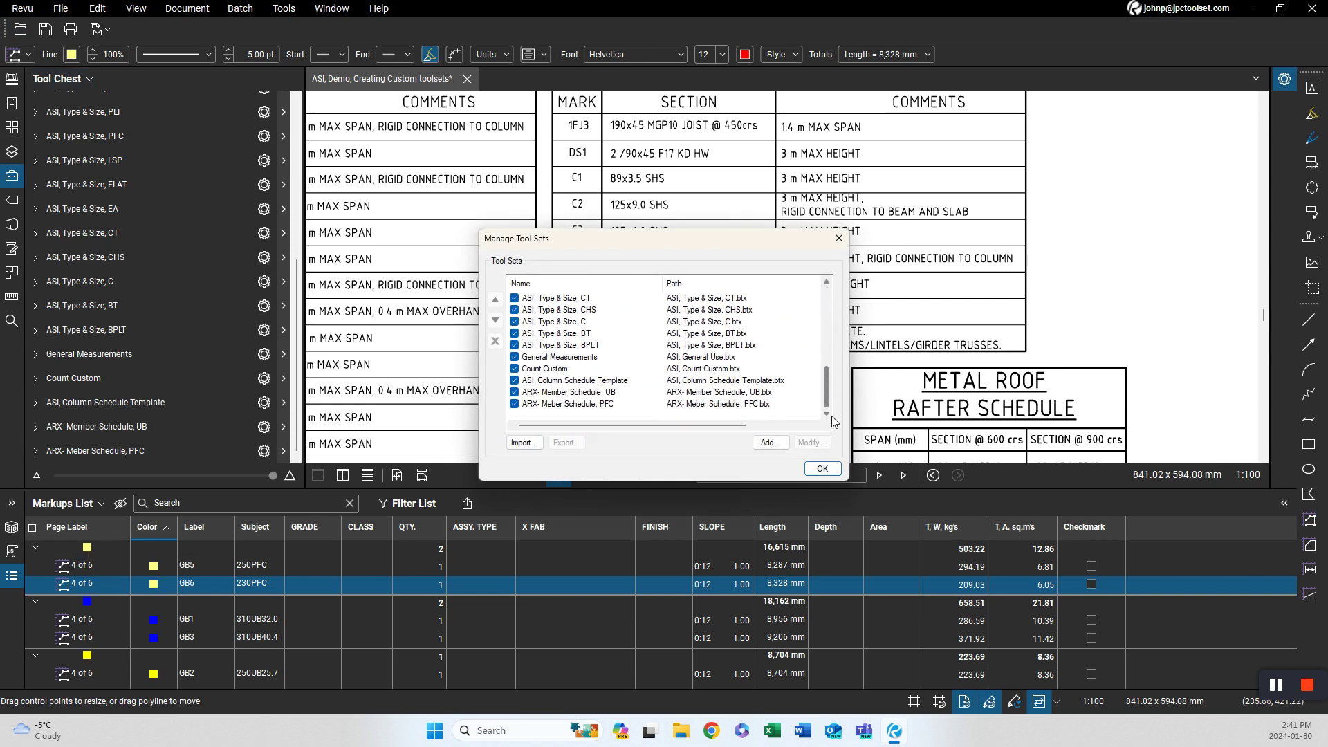
{"action": "left_click", "coordinate": [563, 393]}
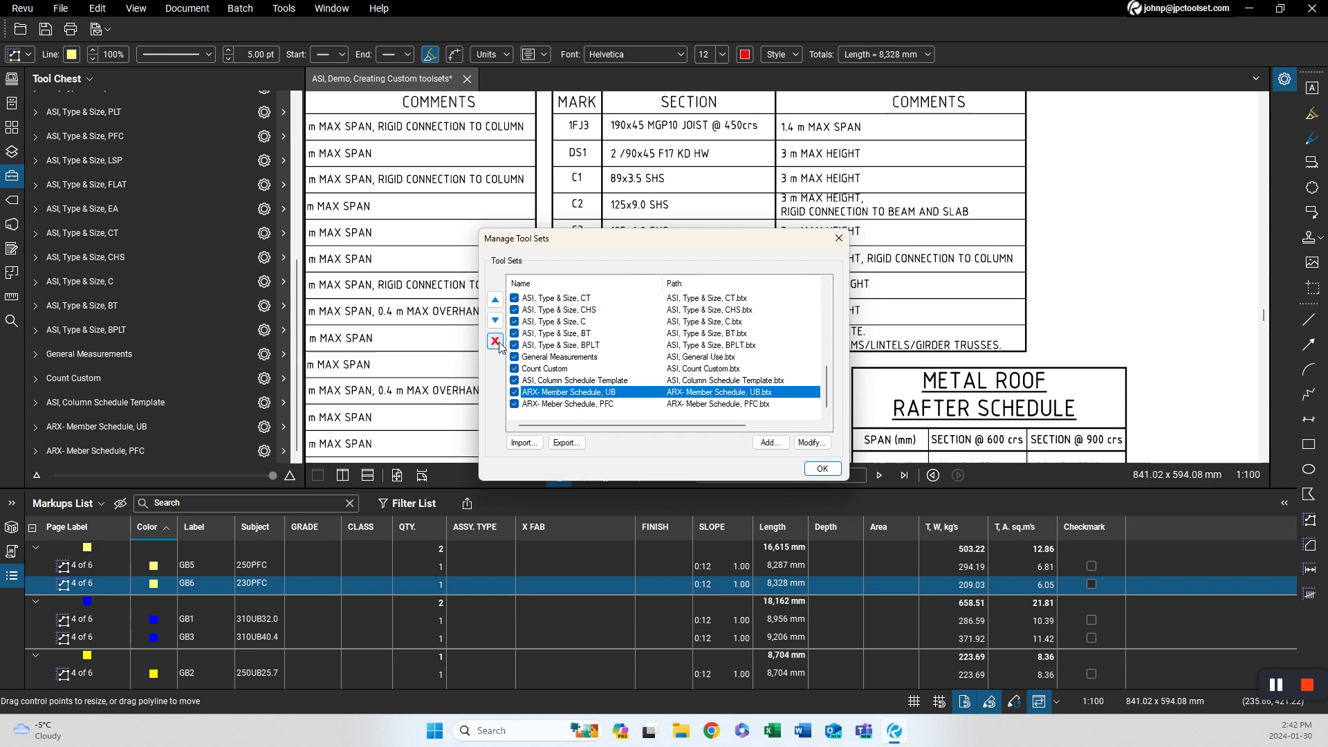
{"action": "left_click", "coordinate": [496, 342]}
{"action": "left_click", "coordinate": [553, 404]}
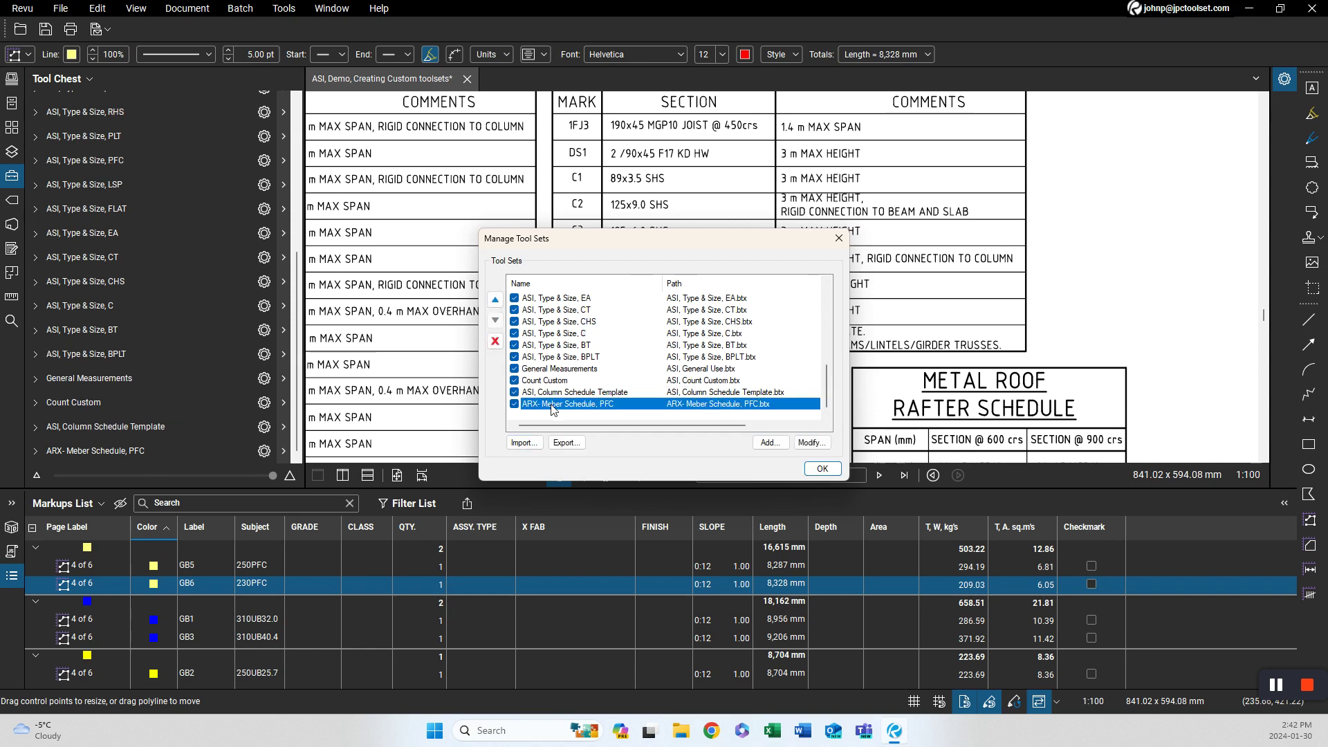
{"action": "left_click", "coordinate": [495, 342]}
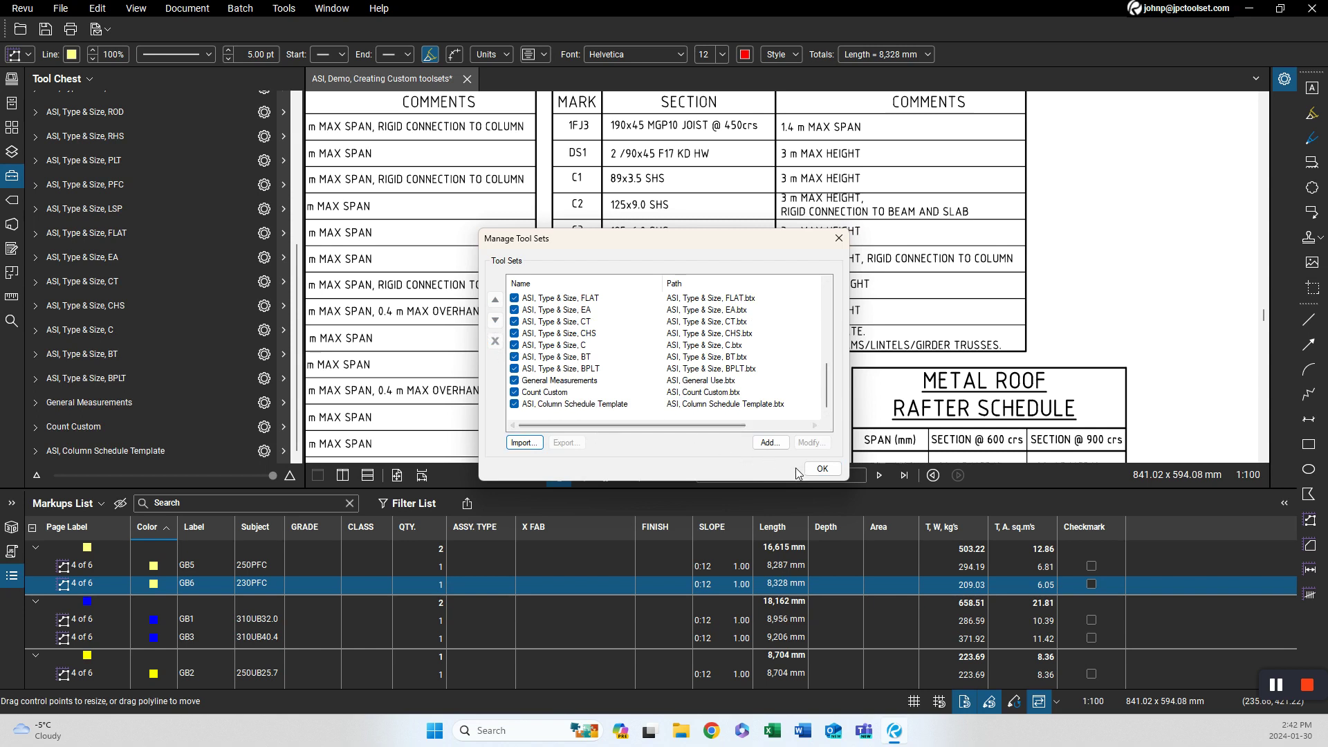
{"action": "left_click", "coordinate": [822, 468]}
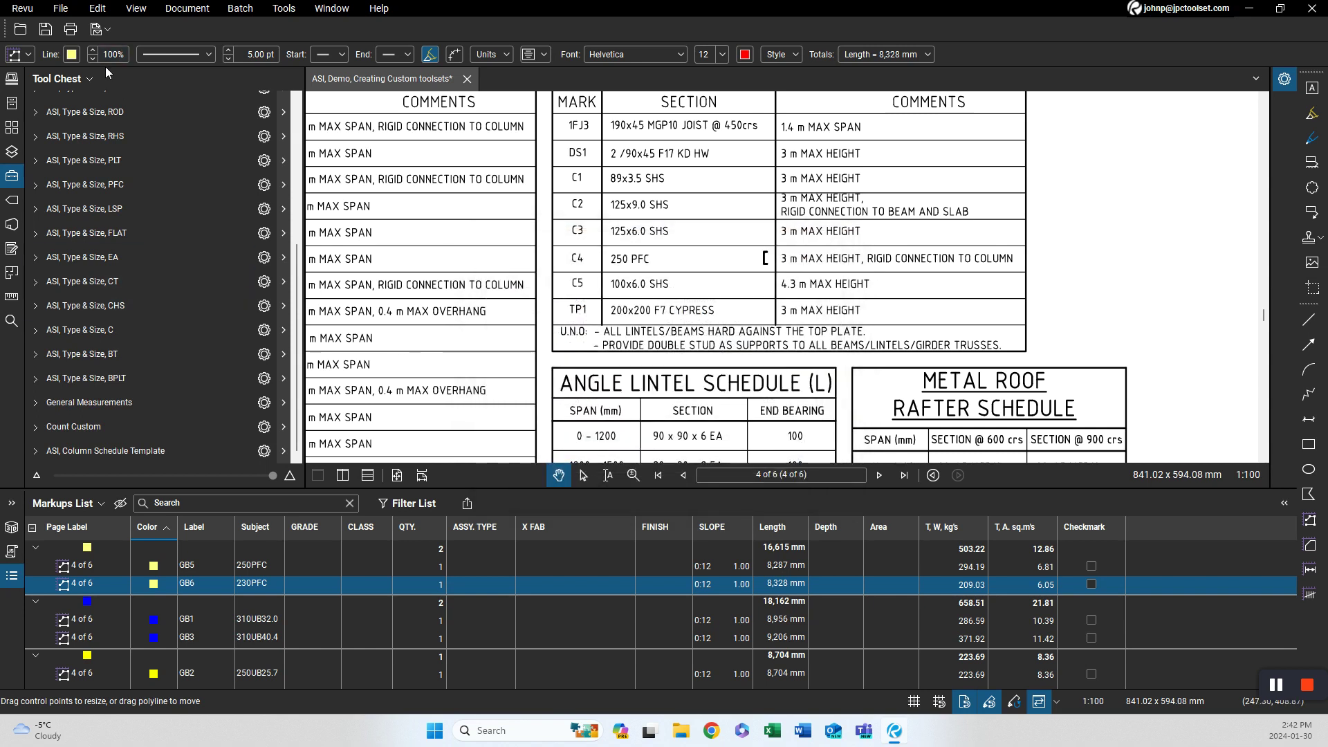
Import the ARX- Angle Lintel Schedule tool set from the 3-ASI Standard, Master folder's ASI, TOOLCHEST, Sec. 05 12 00, Steel Framing subfolder.
{"action": "left_click", "coordinate": [89, 79]}
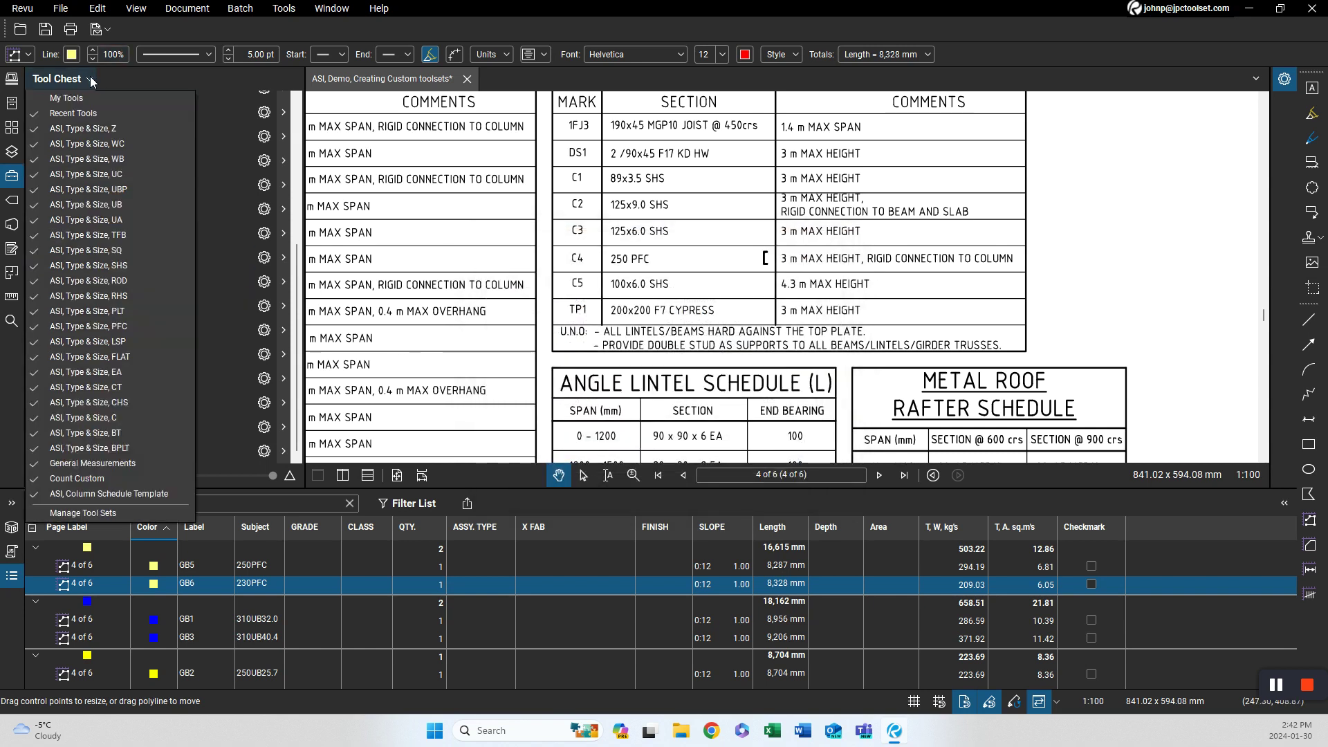
{"action": "left_click", "coordinate": [92, 511]}
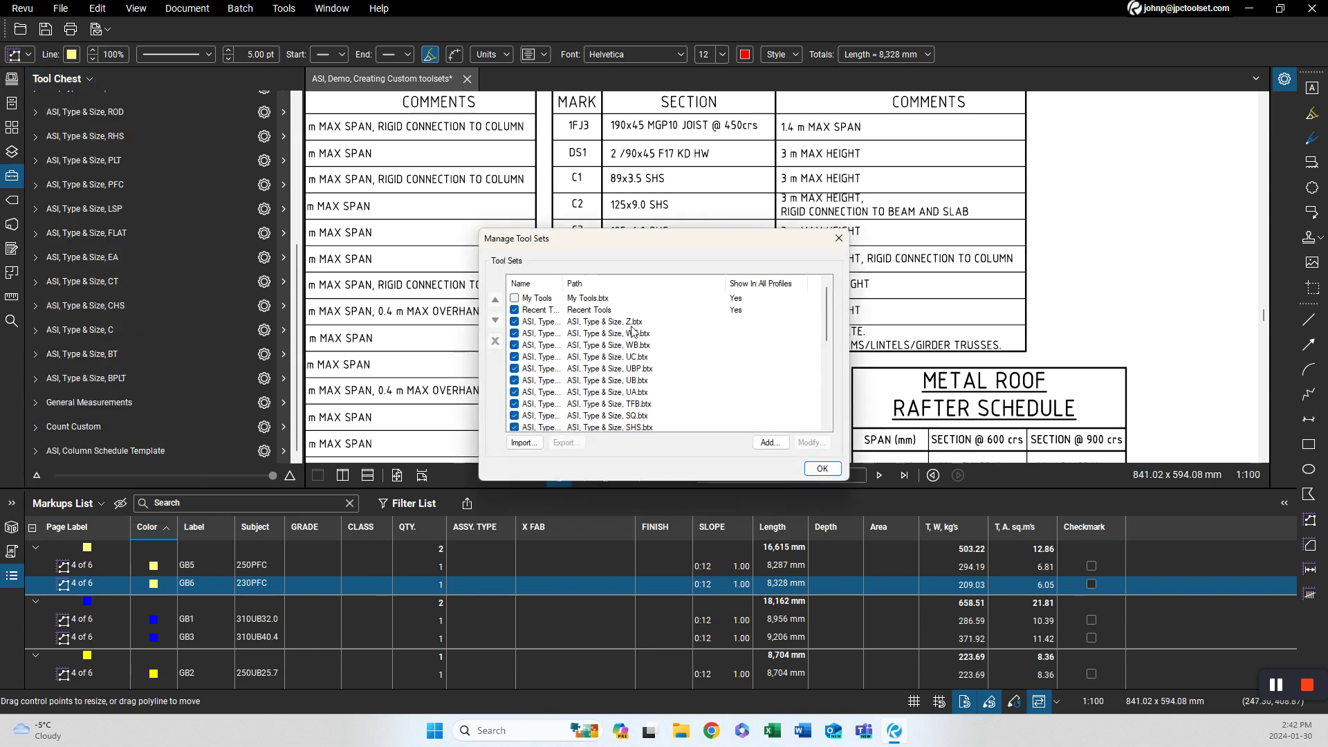
{"action": "left_click_drag", "start_coordinate": [564, 288], "coordinate": [647, 286]}
{"action": "left_click_drag", "start_coordinate": [822, 332], "coordinate": [835, 399]}
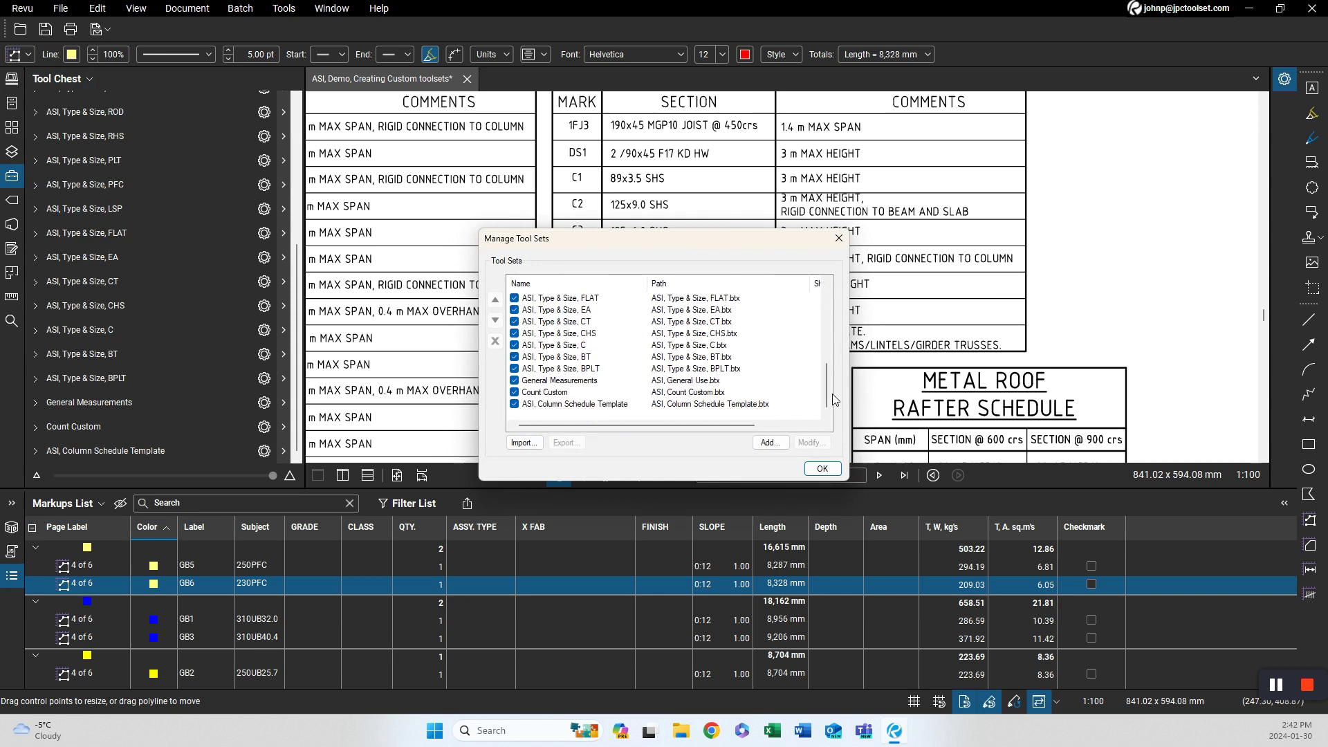
{"action": "left_click", "coordinate": [523, 442]}
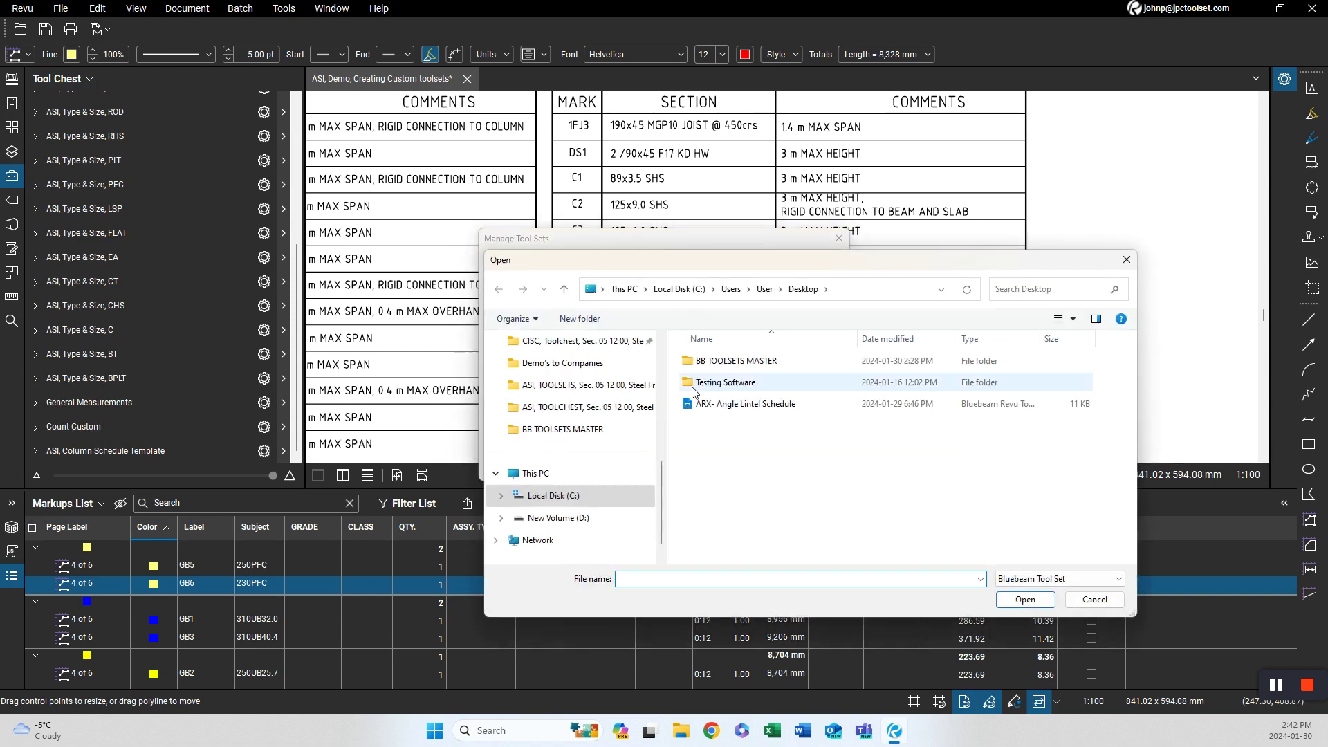
{"action": "double_click", "coordinate": [720, 365]}
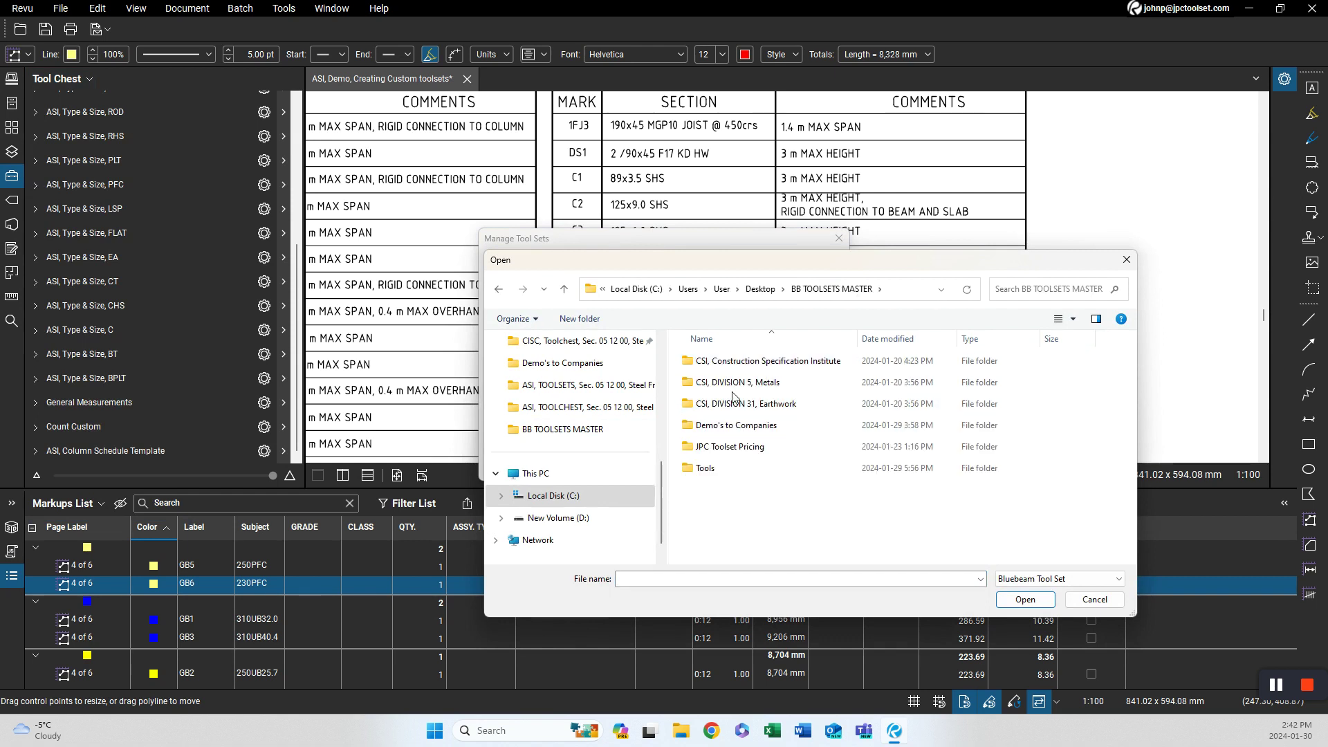
{"action": "double_click", "coordinate": [735, 383]}
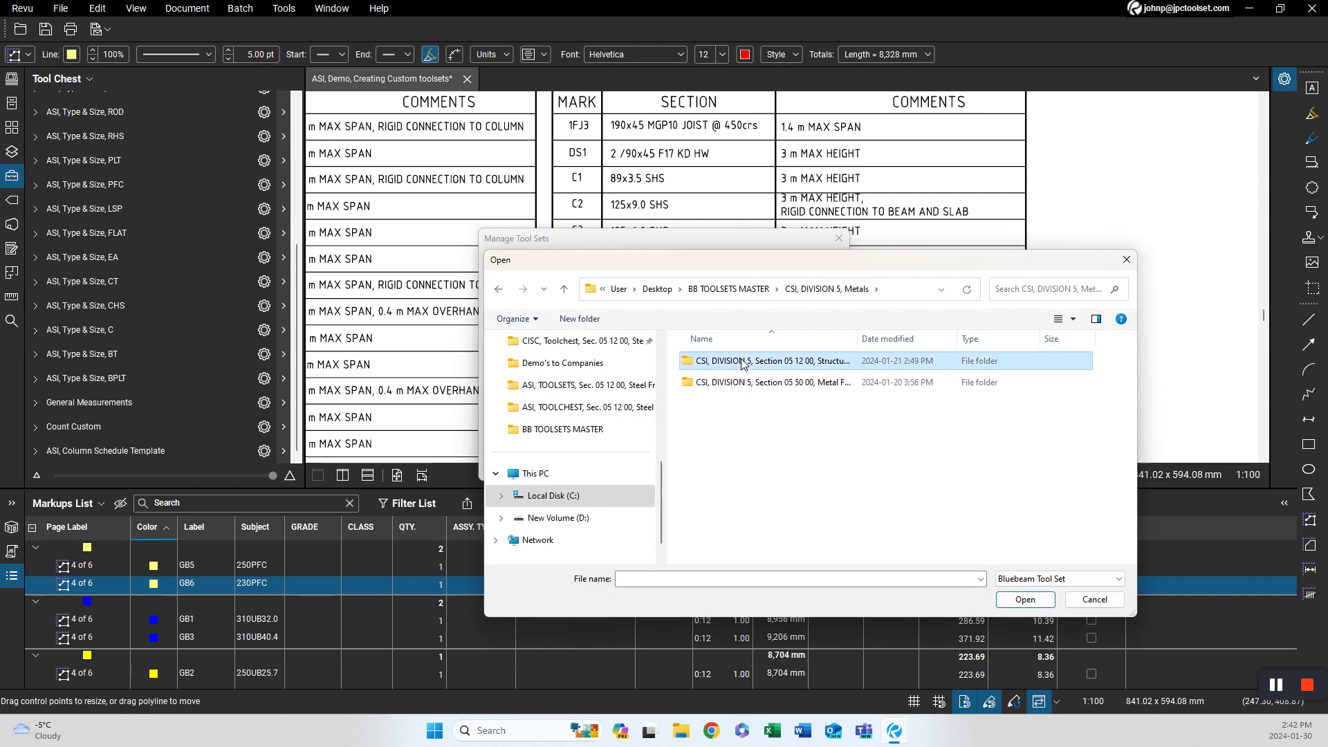
{"action": "double_click", "coordinate": [742, 363]}
{"action": "double_click", "coordinate": [735, 425]}
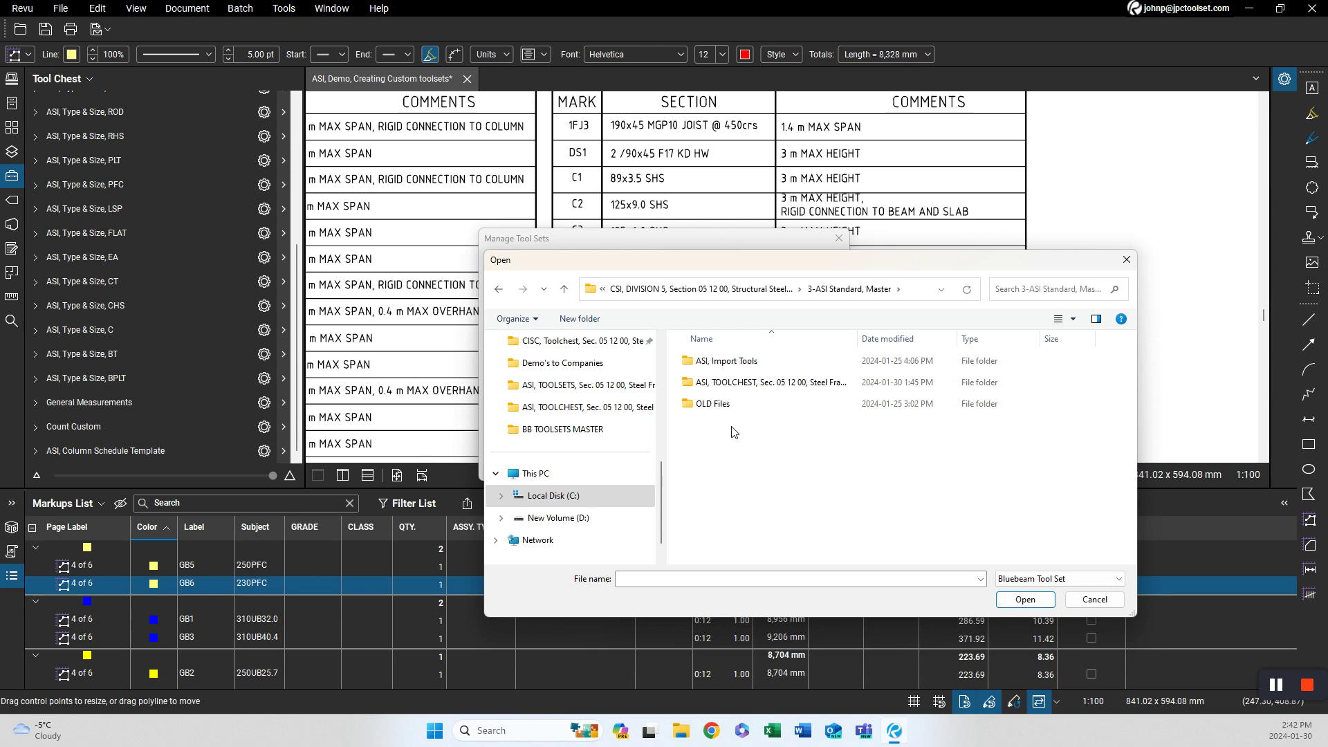
{"action": "double_click", "coordinate": [743, 384]}
{"action": "scroll", "coordinate": [766, 430], "scroll_direction": "down", "scroll_amount": 3}
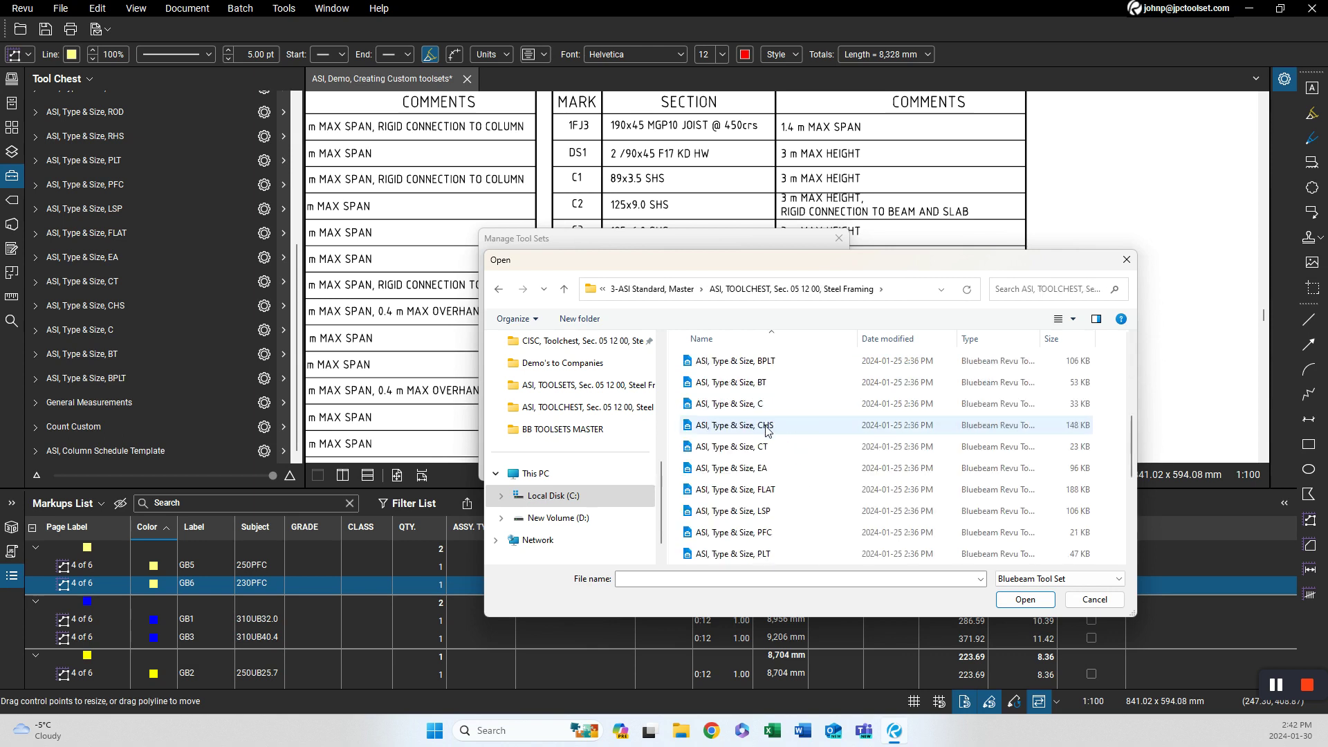
{"action": "scroll", "coordinate": [766, 430], "scroll_direction": "up", "scroll_amount": 3}
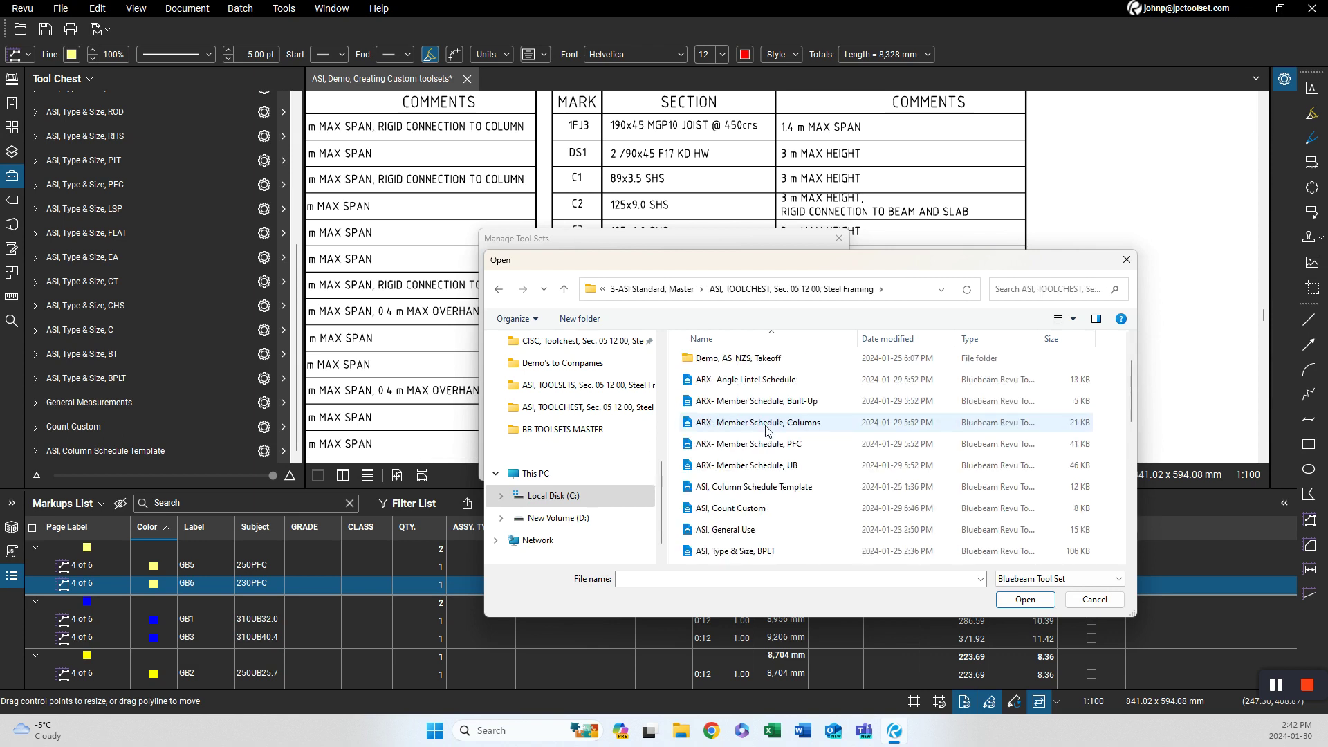
{"action": "double_click", "coordinate": [753, 382]}
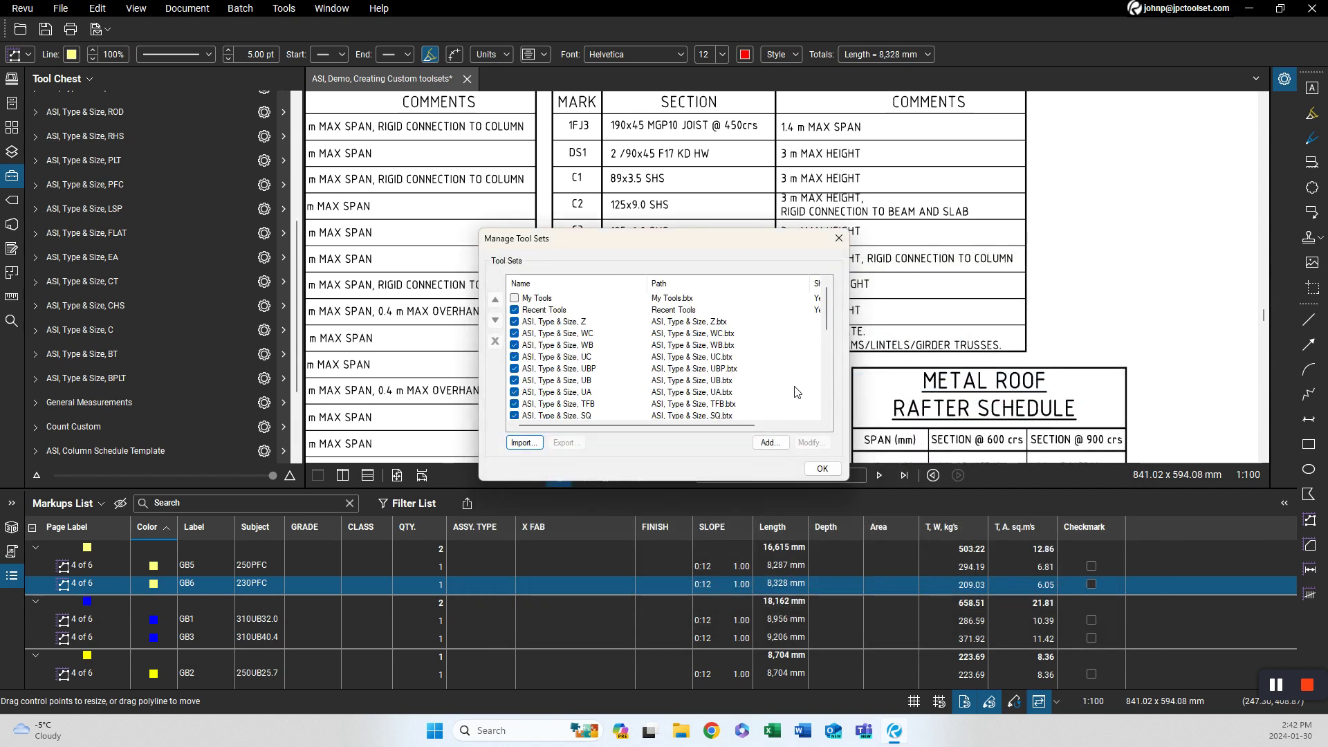
Import the ARX- Member Schedule, Built-Up tool set from the same ASI, TOOLCHEST steel framing folder and close the tool set manager.
{"action": "left_click", "coordinate": [523, 442]}
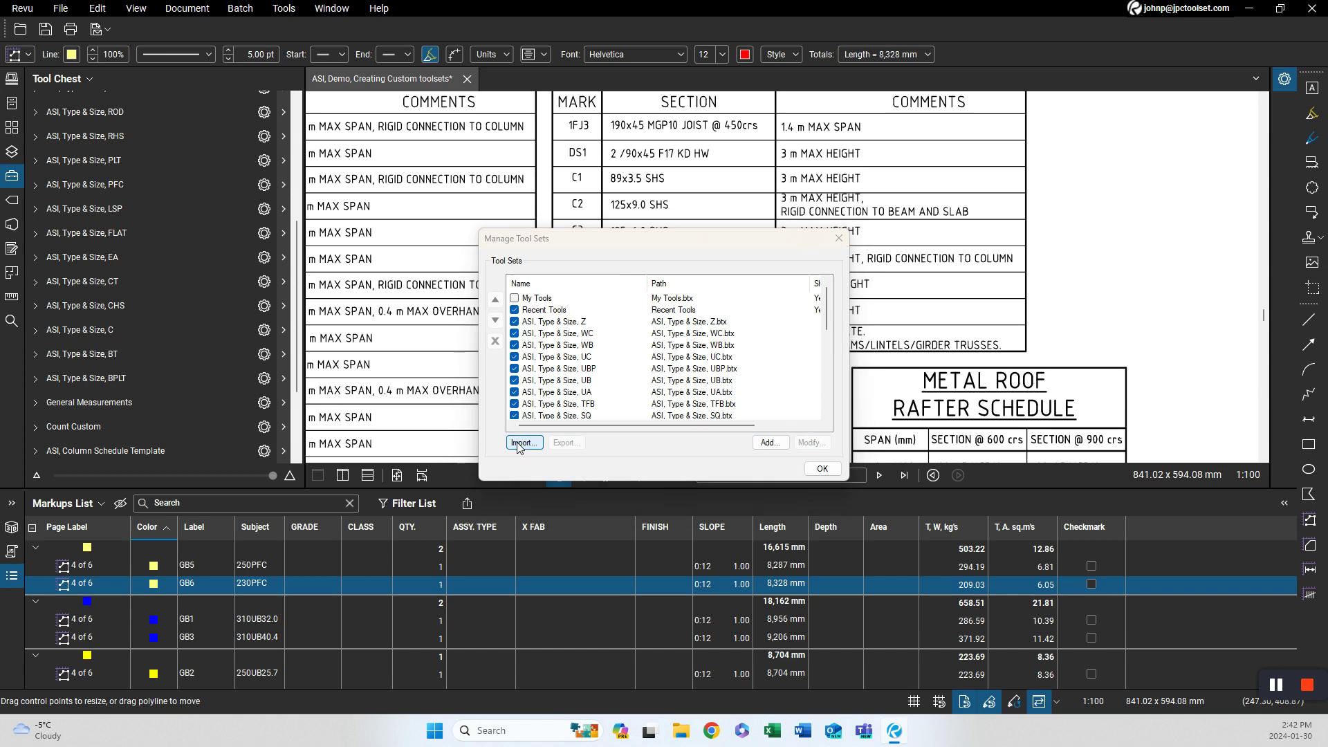
{"action": "left_click", "coordinate": [719, 364]}
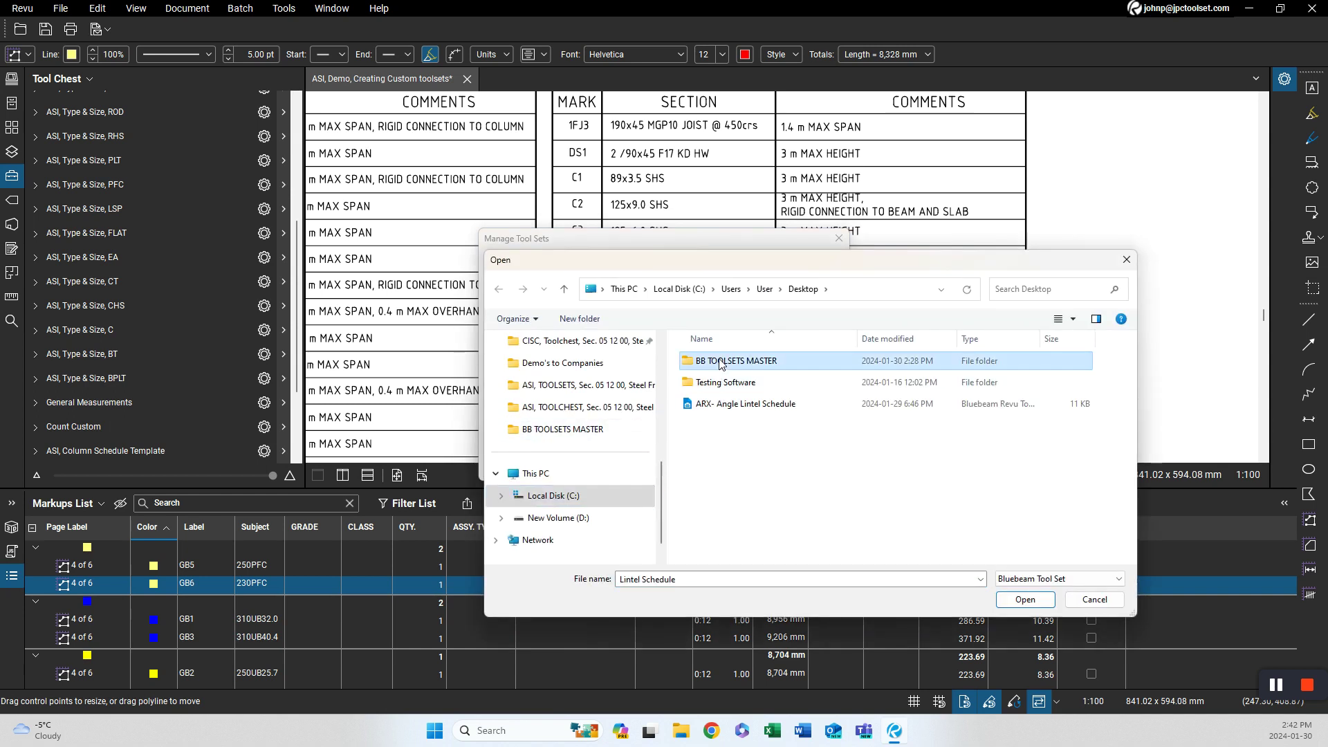
{"action": "double_click", "coordinate": [719, 365]}
{"action": "double_click", "coordinate": [732, 385]}
{"action": "double_click", "coordinate": [732, 365]}
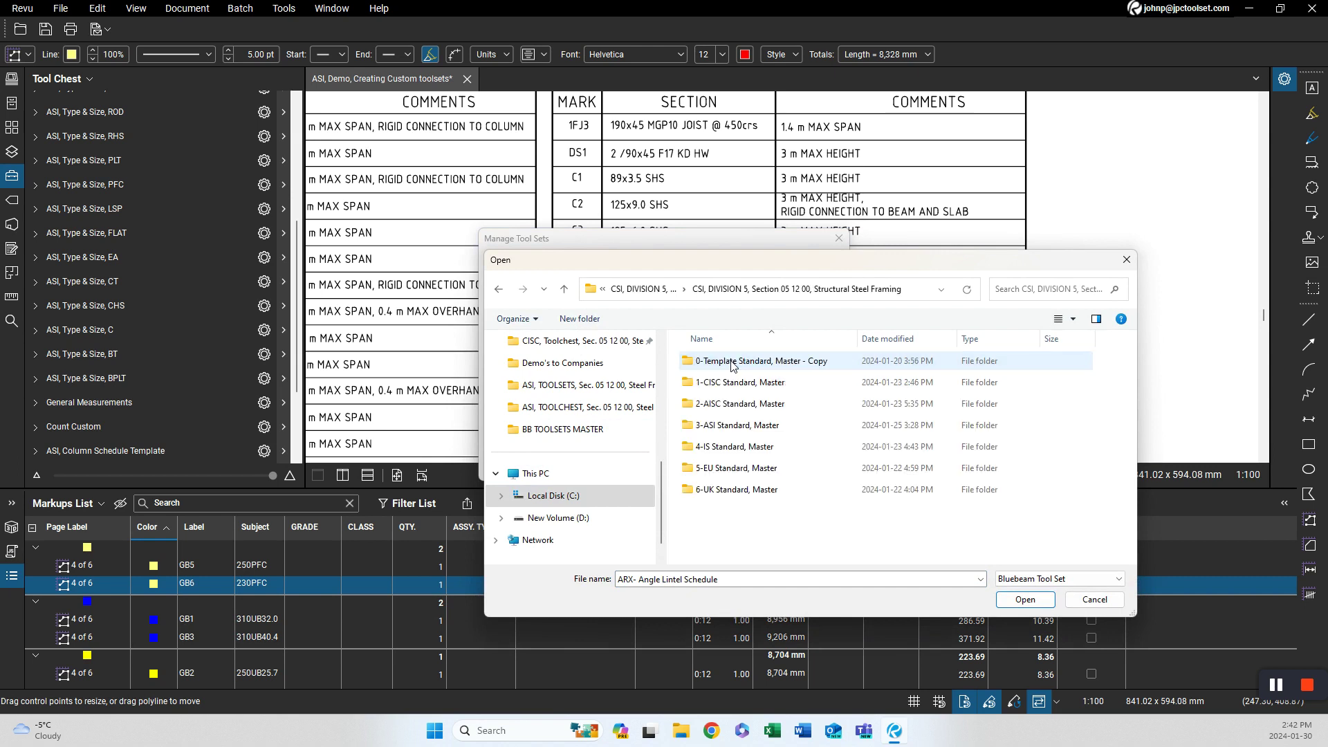
{"action": "double_click", "coordinate": [726, 429]}
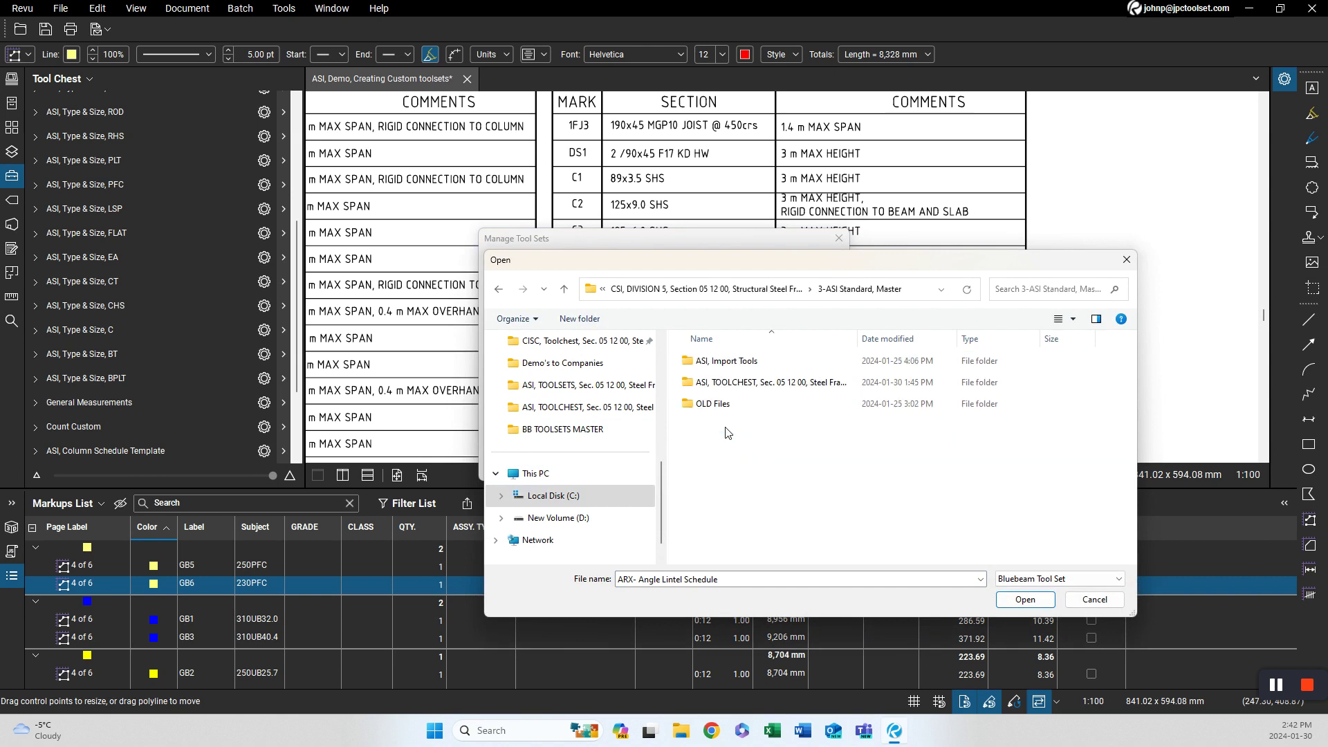
{"action": "double_click", "coordinate": [730, 384]}
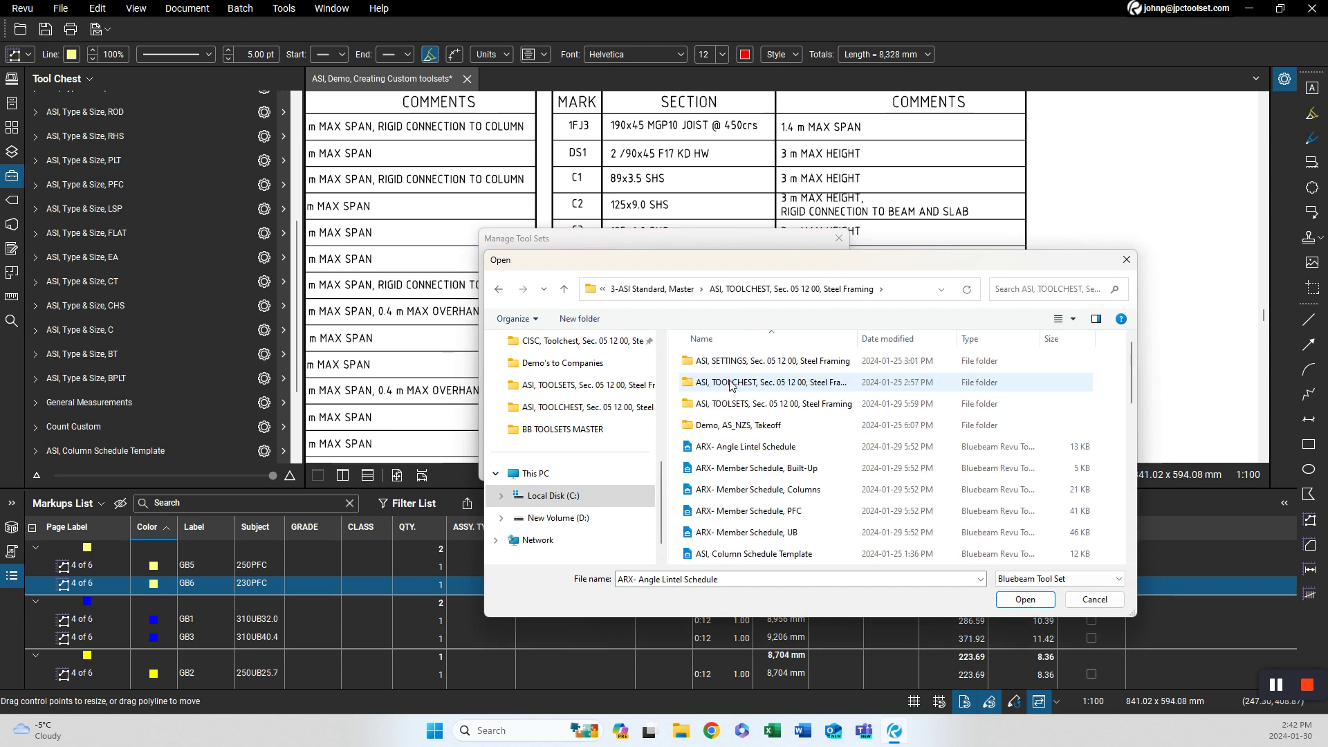
{"action": "double_click", "coordinate": [731, 470]}
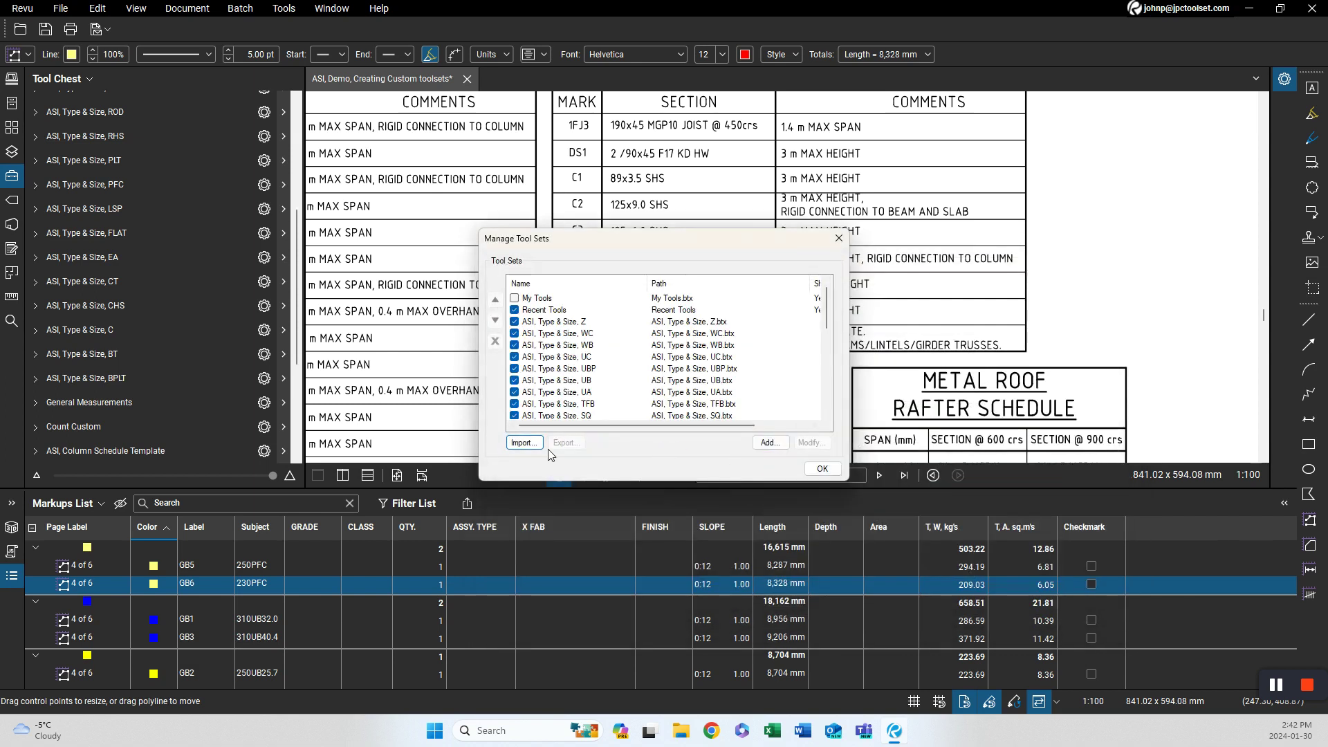
{"action": "scroll", "coordinate": [824, 322], "scroll_direction": "down", "scroll_amount": 6}
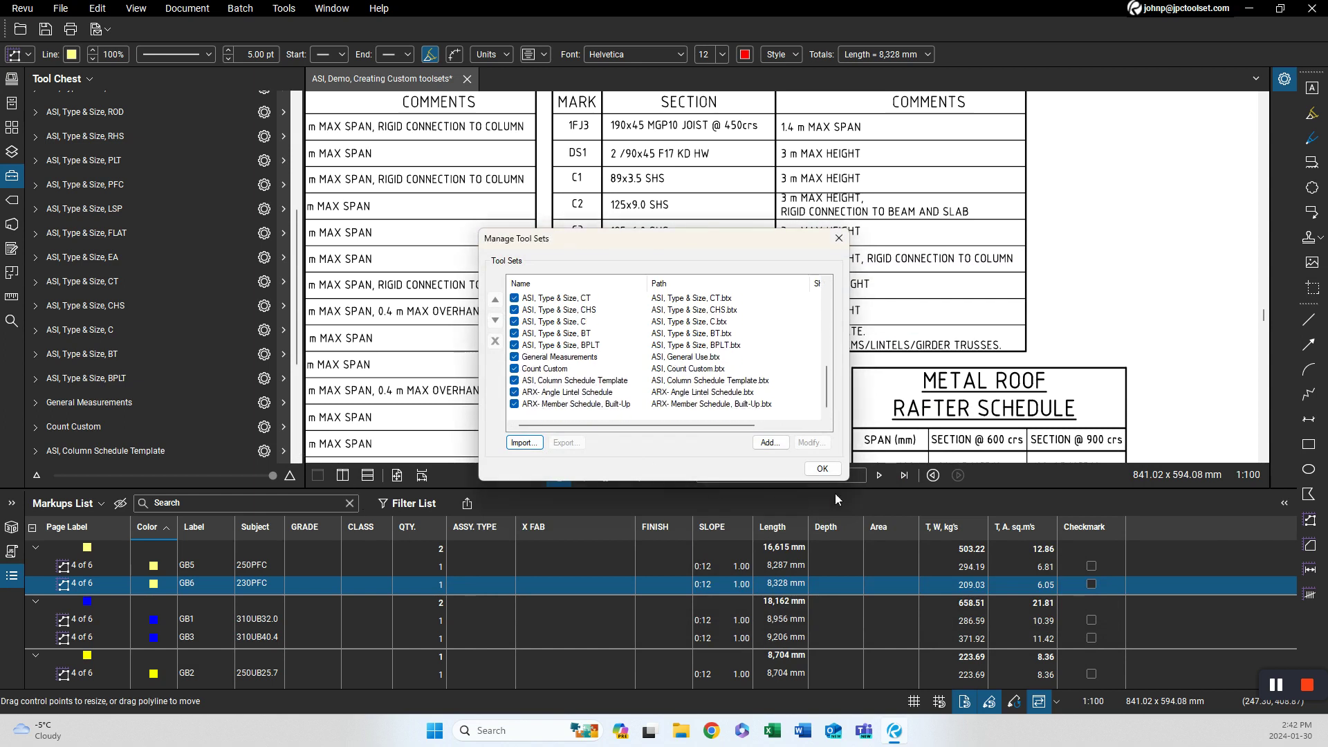
{"action": "left_click", "coordinate": [822, 469]}
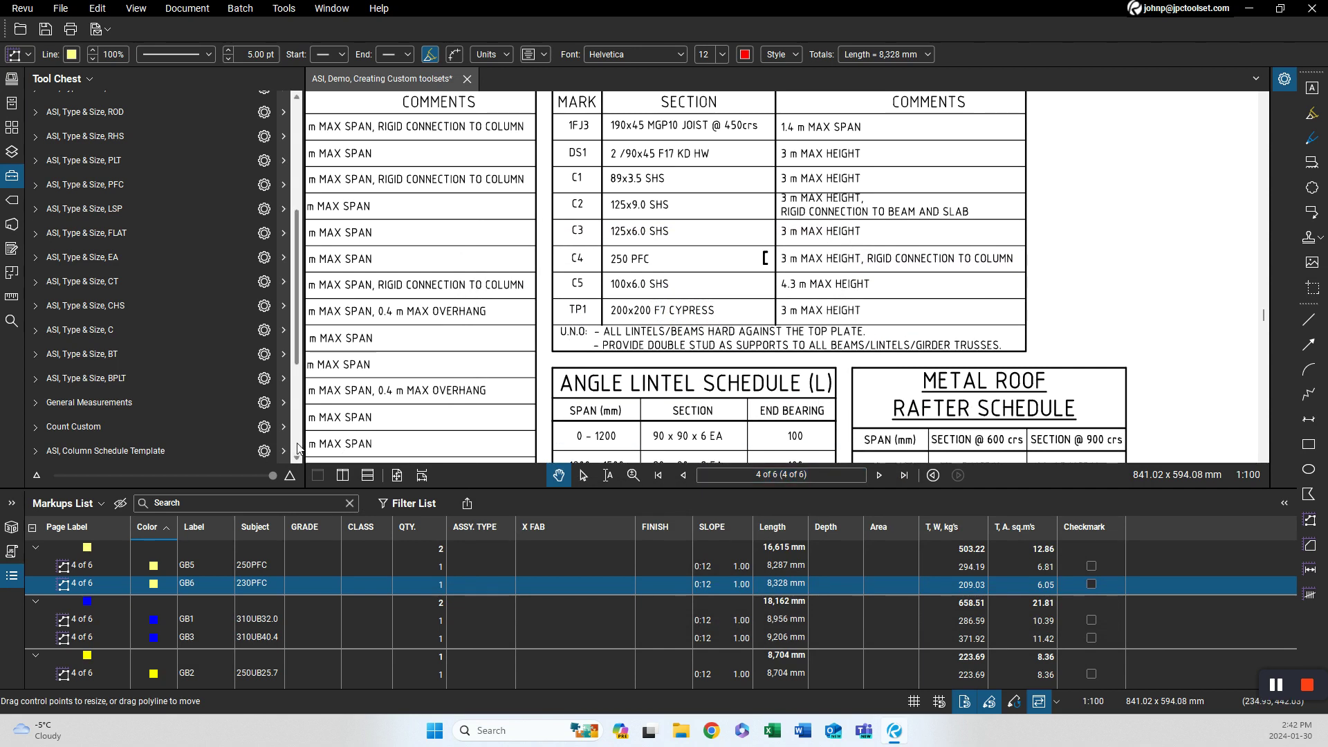
Switch the imported ARX- Angle Lintel Schedule set to Detail view, check its tools, and collapse the set.
{"action": "scroll", "coordinate": [297, 449], "scroll_direction": "down", "scroll_amount": 3}
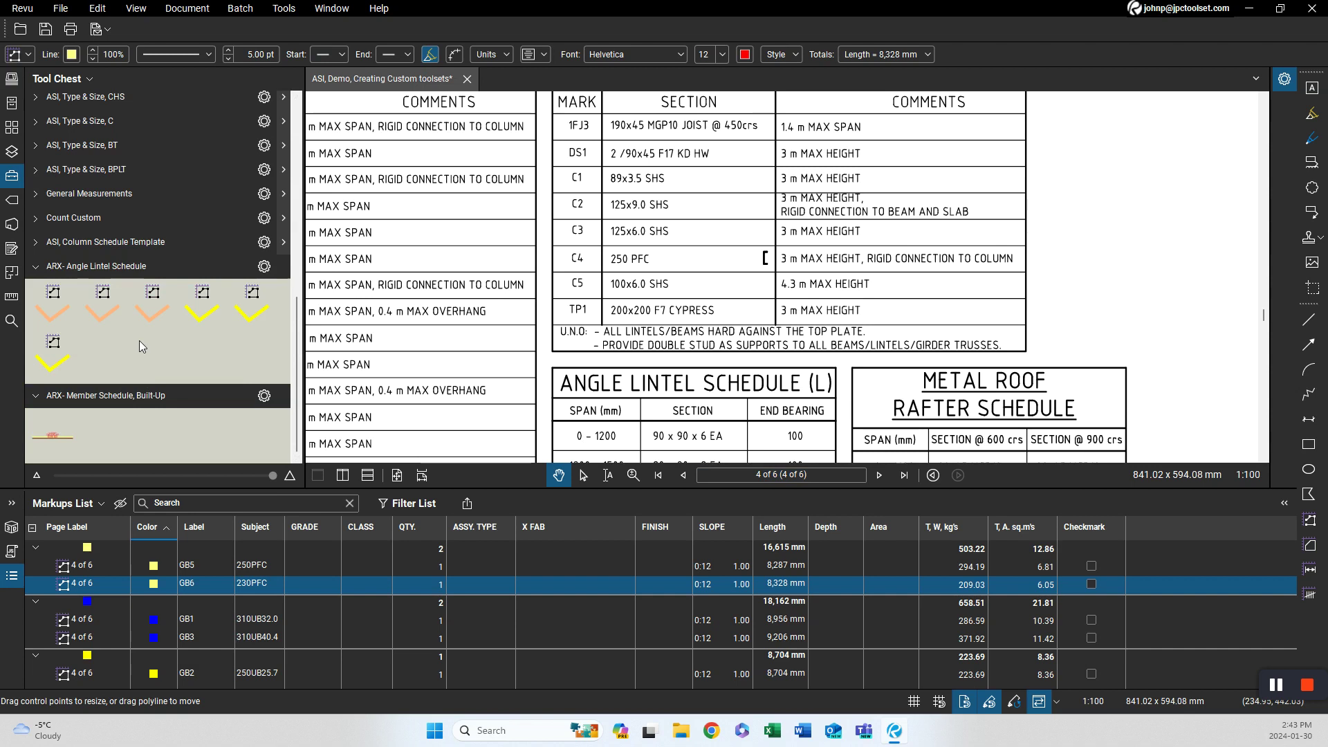
{"action": "left_click", "coordinate": [266, 269]}
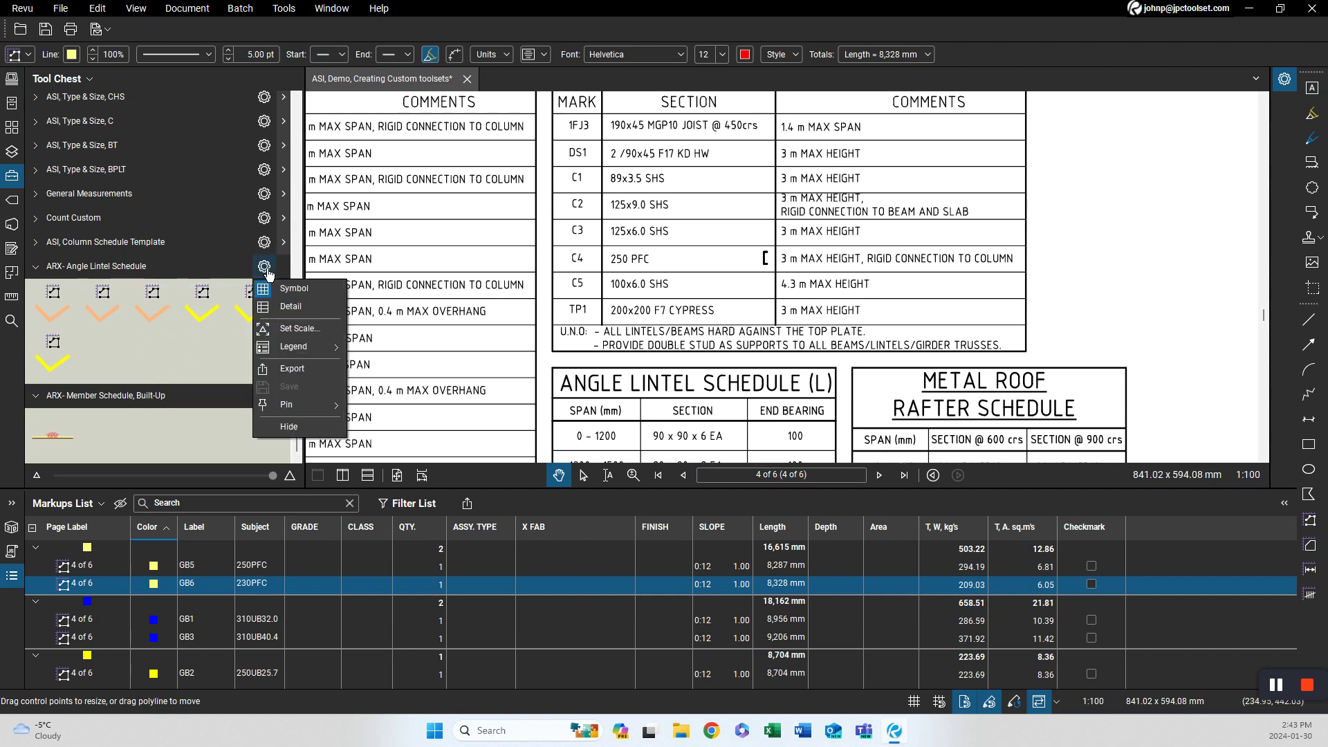
{"action": "left_click", "coordinate": [290, 309]}
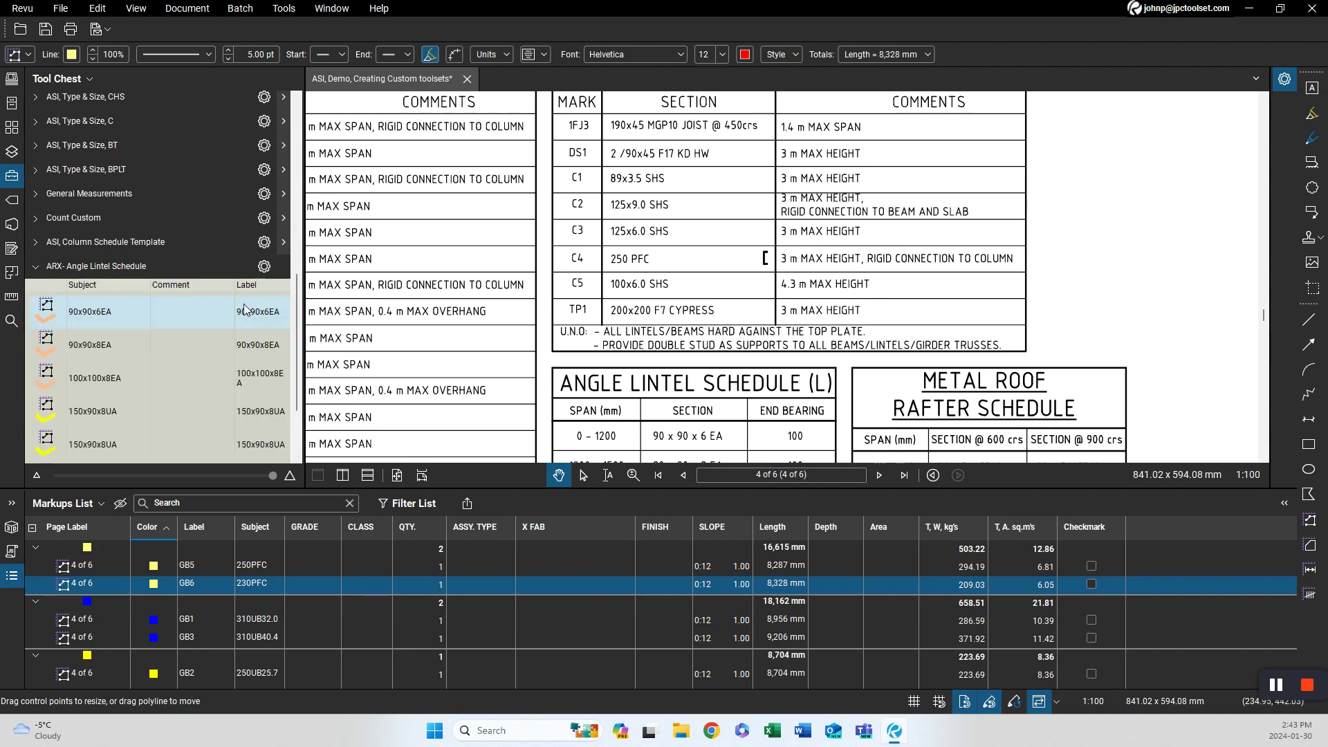
{"action": "left_click", "coordinate": [203, 267]}
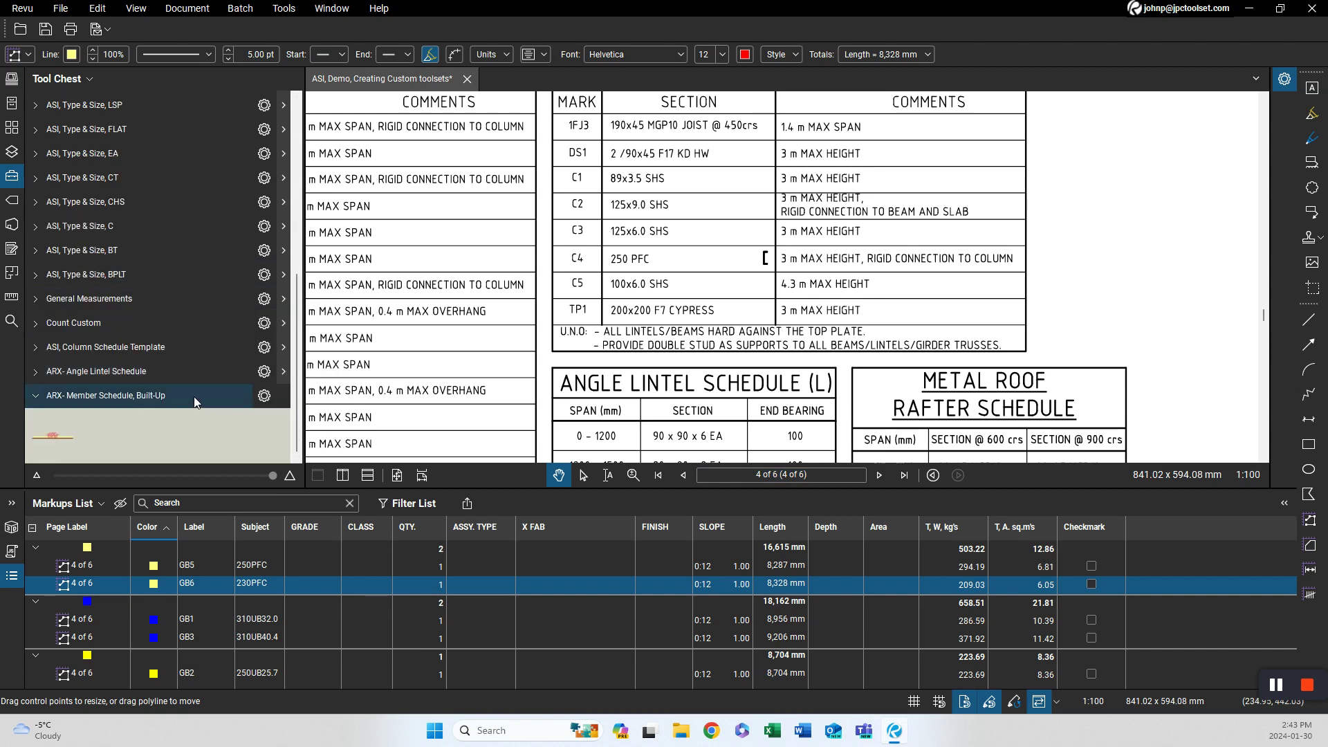
Switch the ARX- Member Schedule, Built-Up set to Detail view, check its grouped tool, and collapse the set.
{"action": "scroll", "coordinate": [194, 397], "scroll_direction": "up", "scroll_amount": 1}
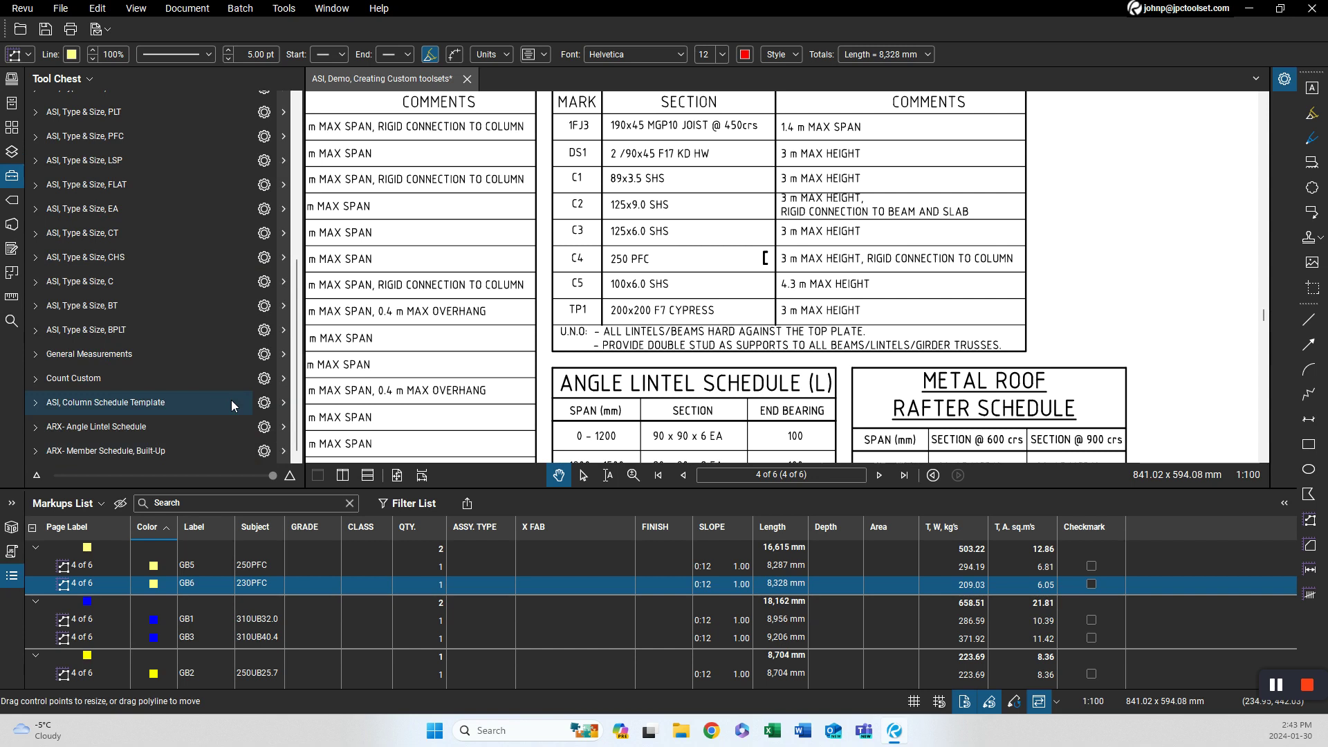
{"action": "left_click", "coordinate": [264, 451]}
{"action": "left_click", "coordinate": [289, 488]}
{"action": "scroll", "coordinate": [229, 415], "scroll_direction": "down", "scroll_amount": 1}
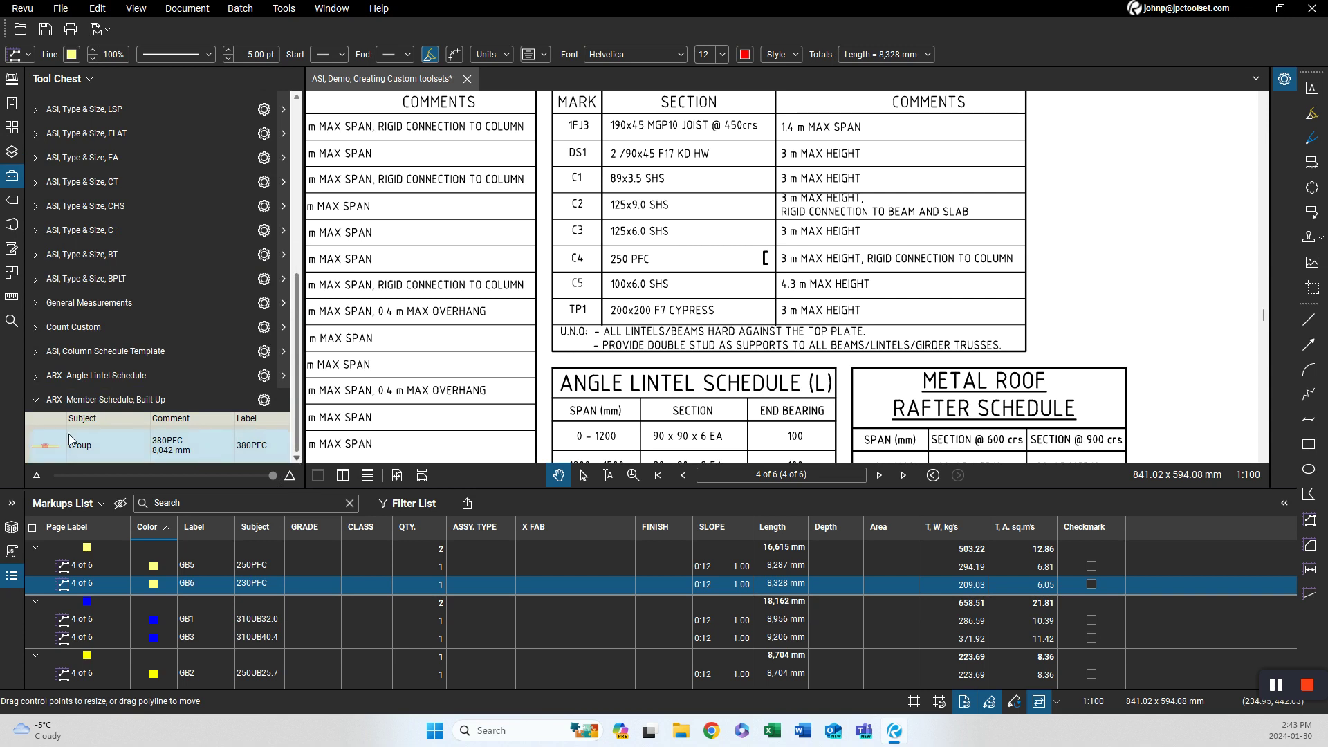
{"action": "left_click", "coordinate": [216, 399]}
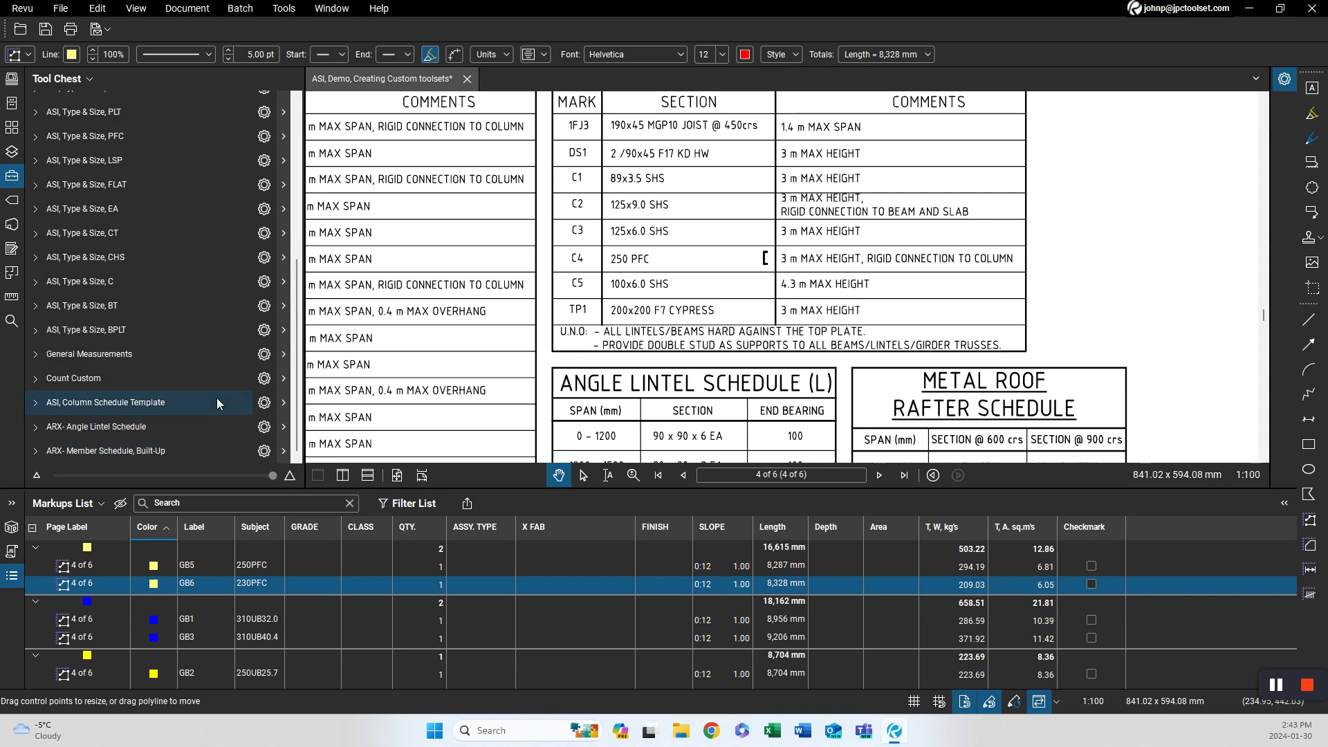
Import the ARX- Member Schedule, Columns tool set from the 3-ASI Standard, Master folder's ASI, TOOLCHEST, Sec. 05 12 00, Steel Framing subfolder.
{"action": "left_click", "coordinate": [77, 79]}
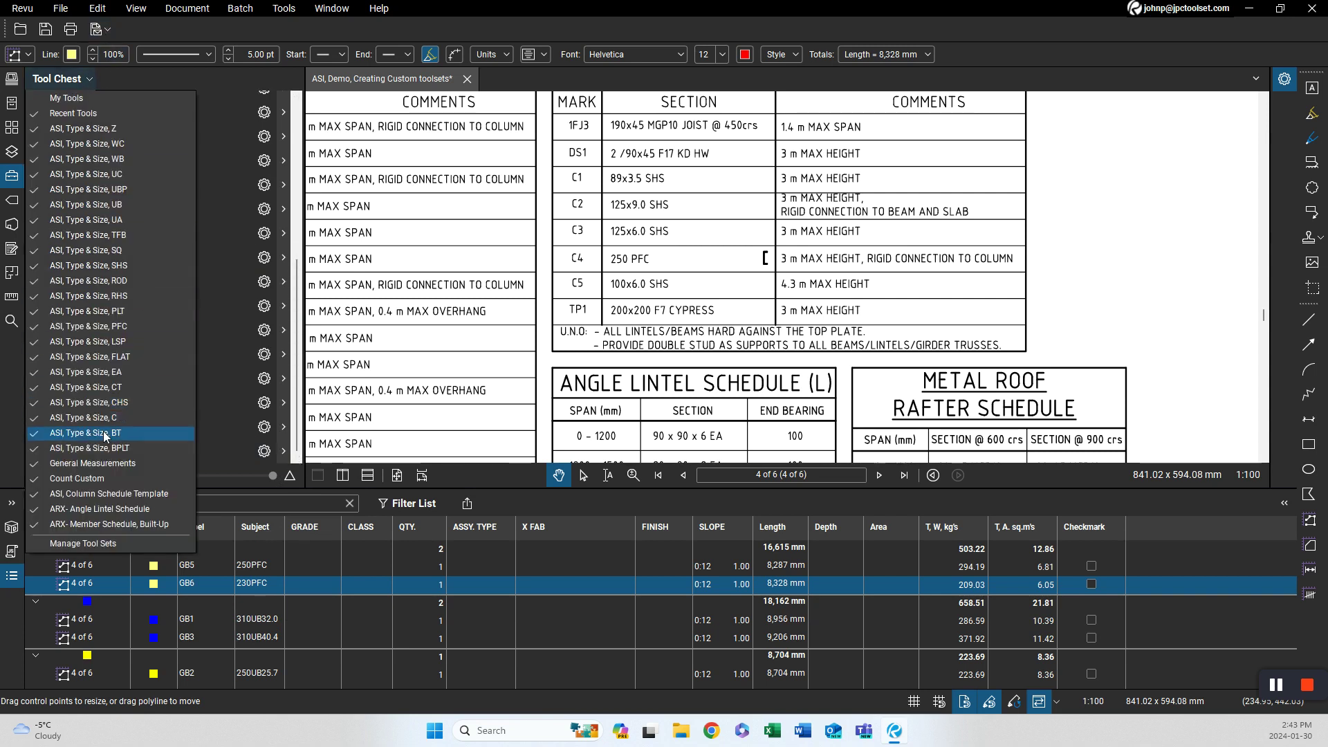
{"action": "left_click", "coordinate": [83, 543]}
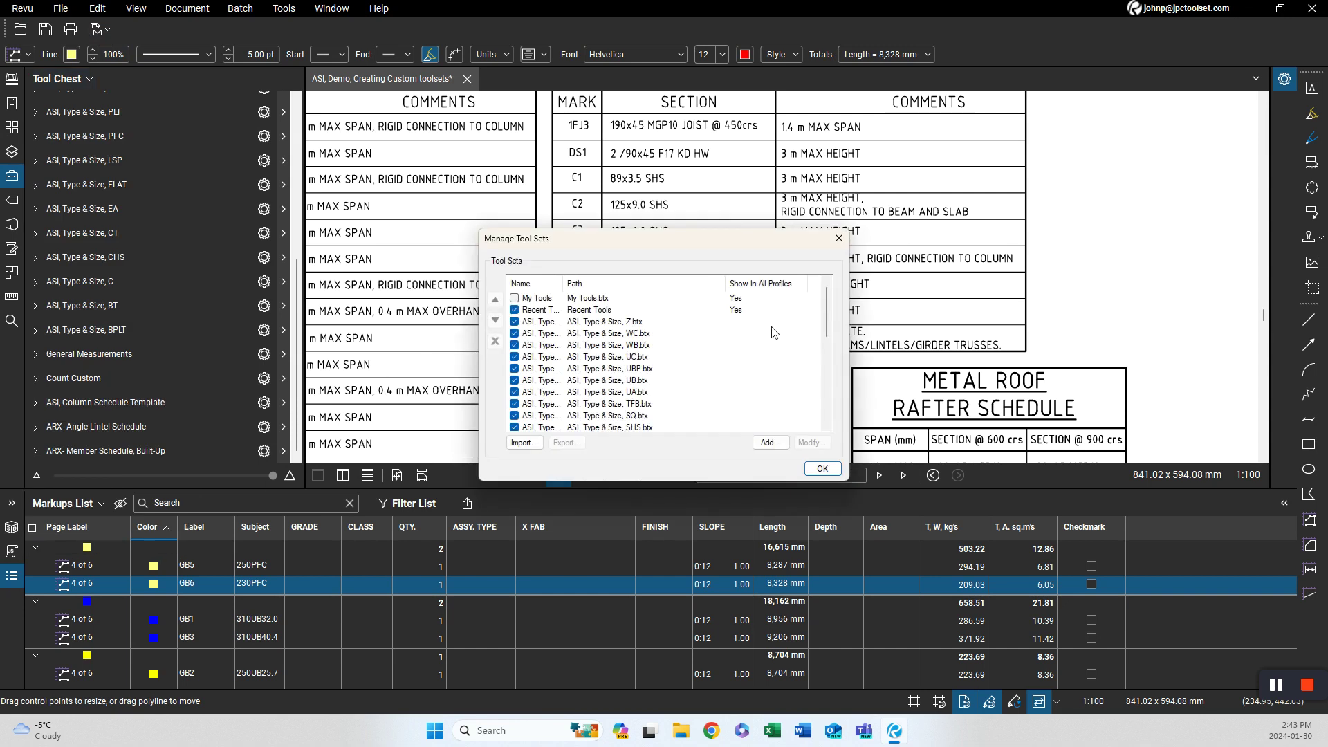
{"action": "left_click_drag", "start_coordinate": [827, 315], "coordinate": [827, 393]}
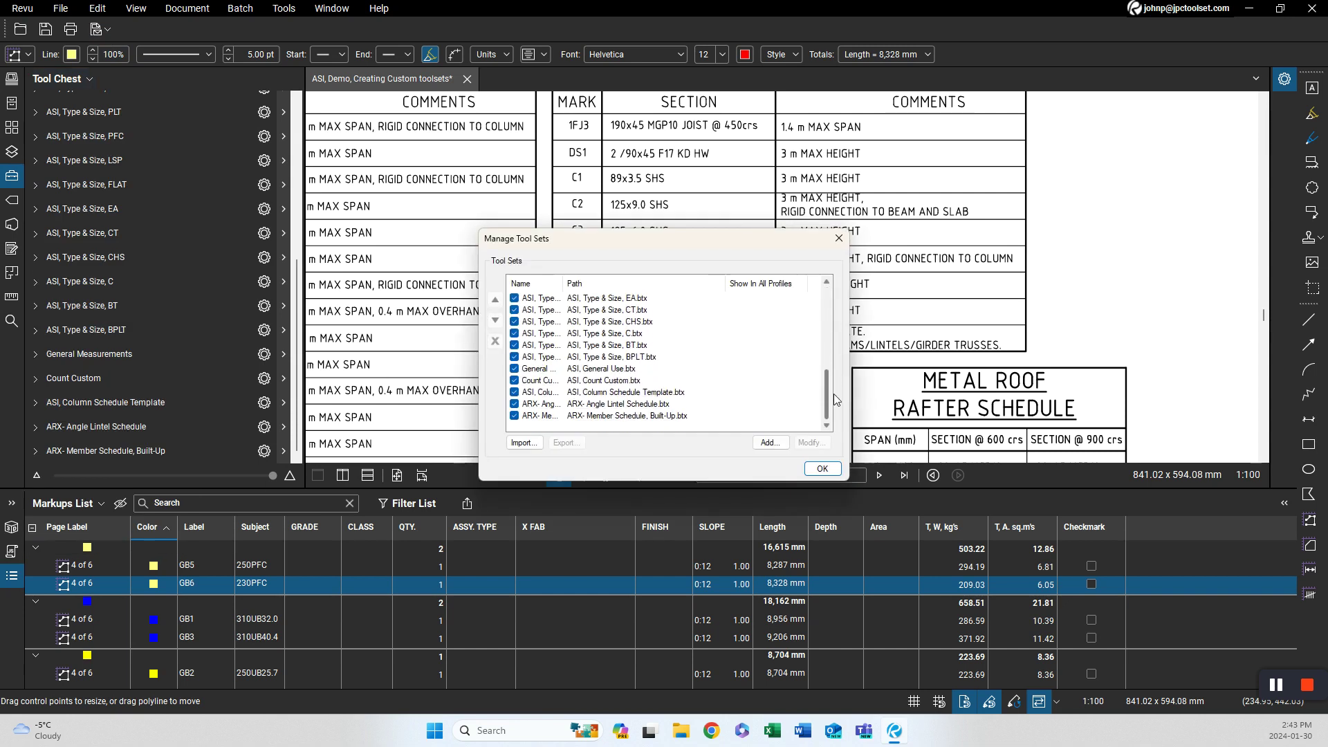
{"action": "left_click", "coordinate": [523, 442]}
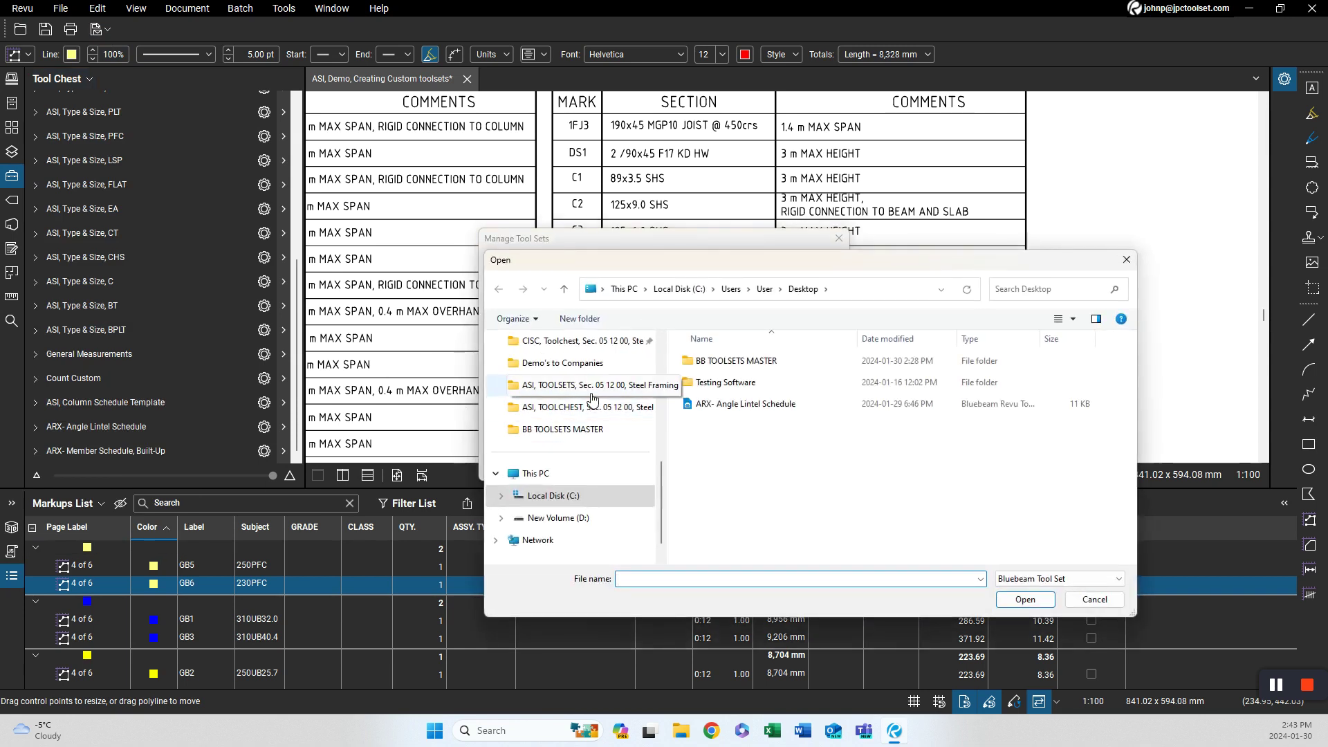
{"action": "double_click", "coordinate": [705, 362]}
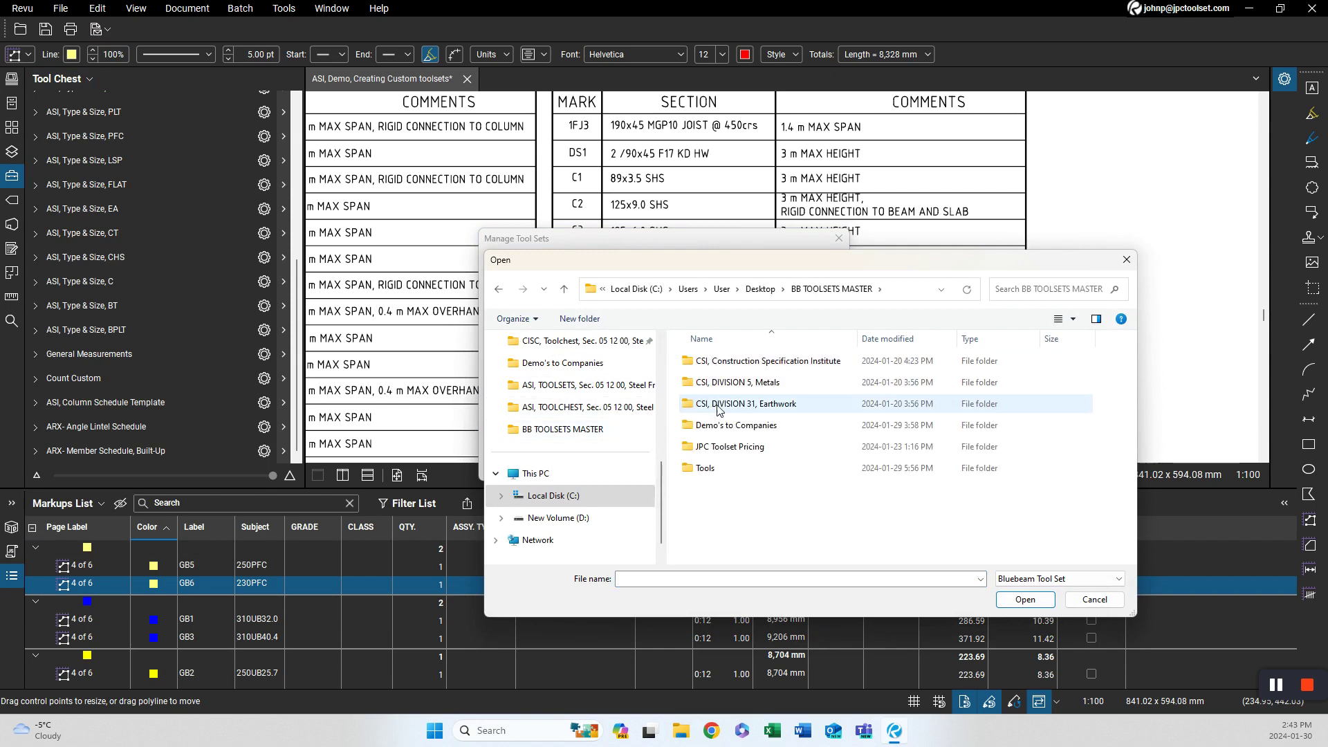
{"action": "double_click", "coordinate": [735, 392]}
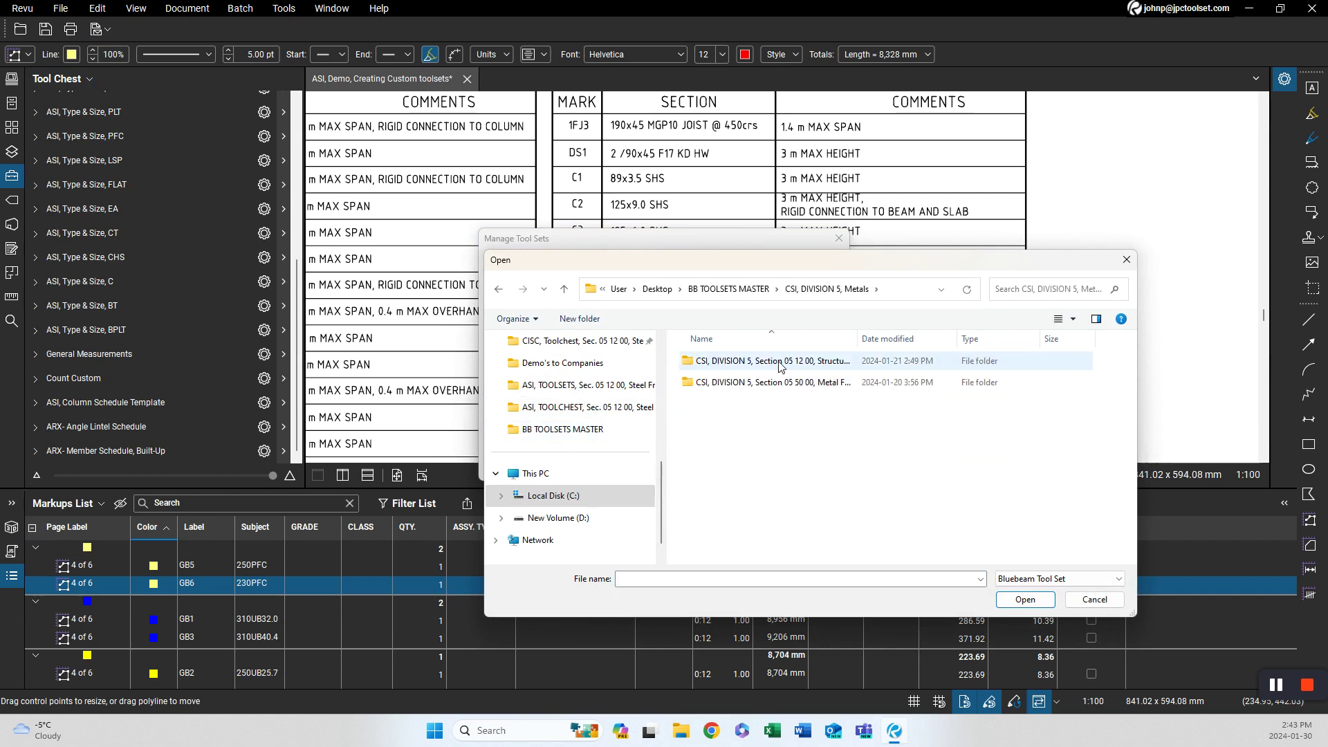
{"action": "double_click", "coordinate": [775, 366]}
{"action": "left_click", "coordinate": [731, 429]}
{"action": "double_click", "coordinate": [732, 426]}
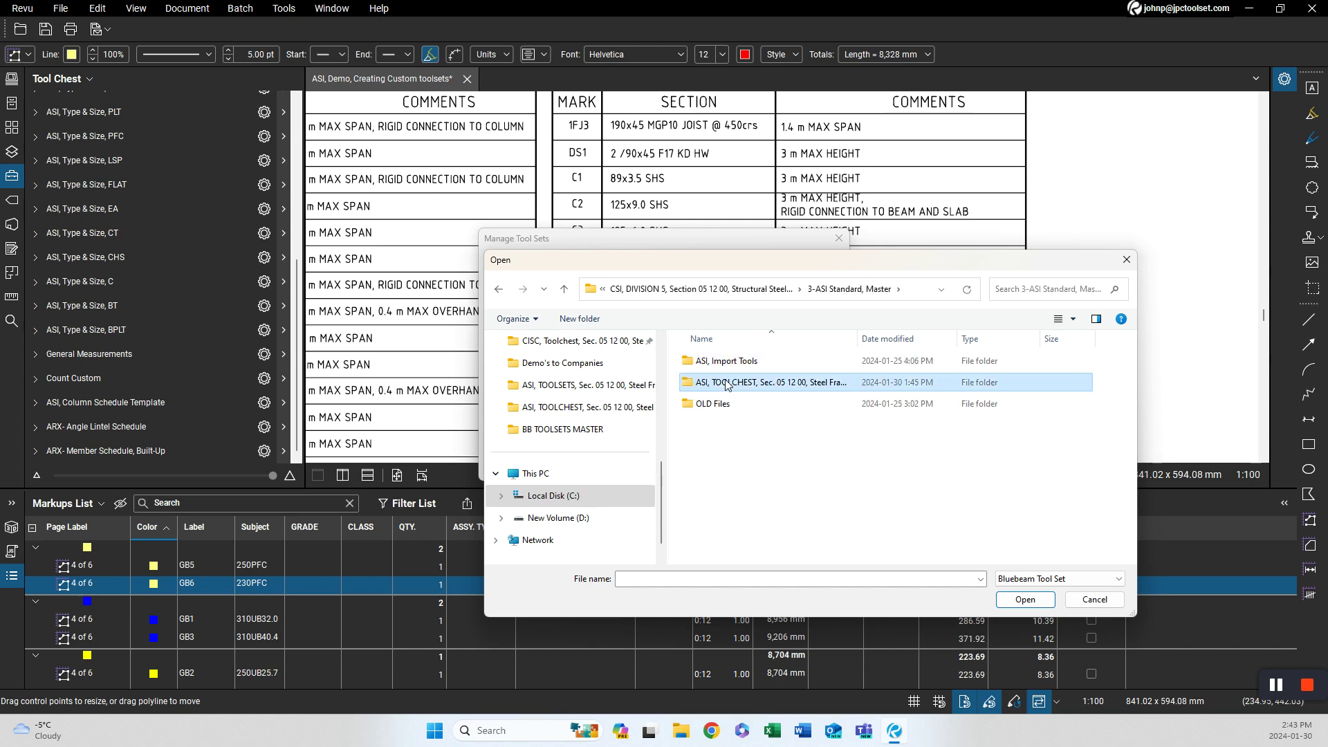
{"action": "double_click", "coordinate": [726, 384]}
{"action": "scroll", "coordinate": [726, 385], "scroll_direction": "down", "scroll_amount": 1}
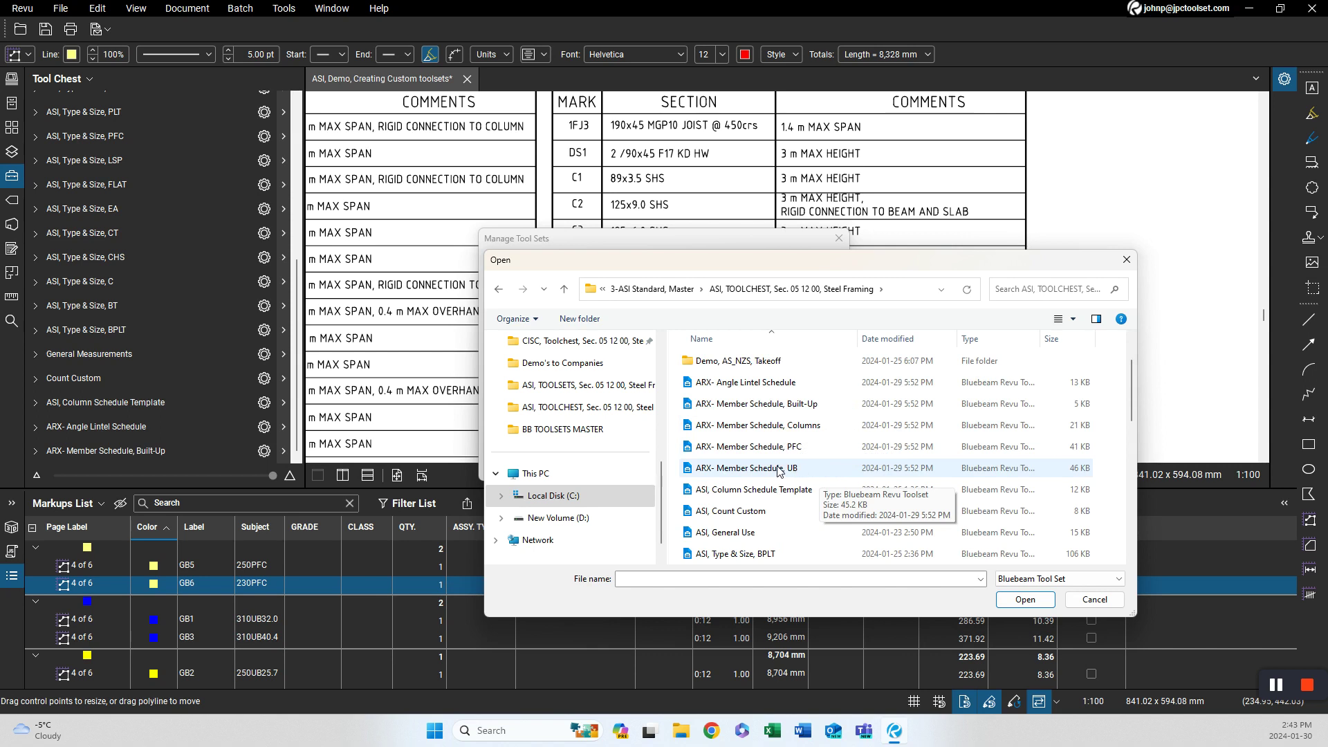
{"action": "double_click", "coordinate": [763, 428]}
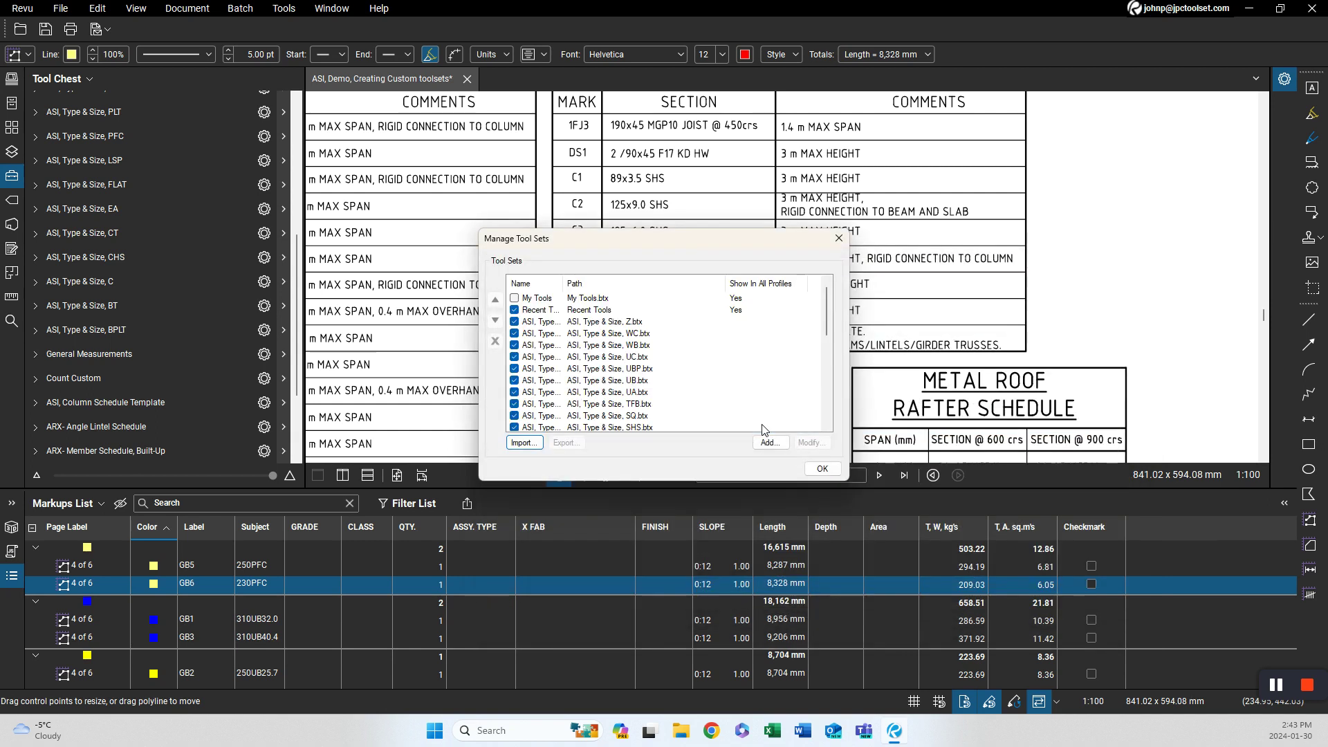
Import the ARX- Member Schedule, PFC tool set from the same ASI, TOOLCHEST steel framing folder.
{"action": "left_click", "coordinate": [524, 443]}
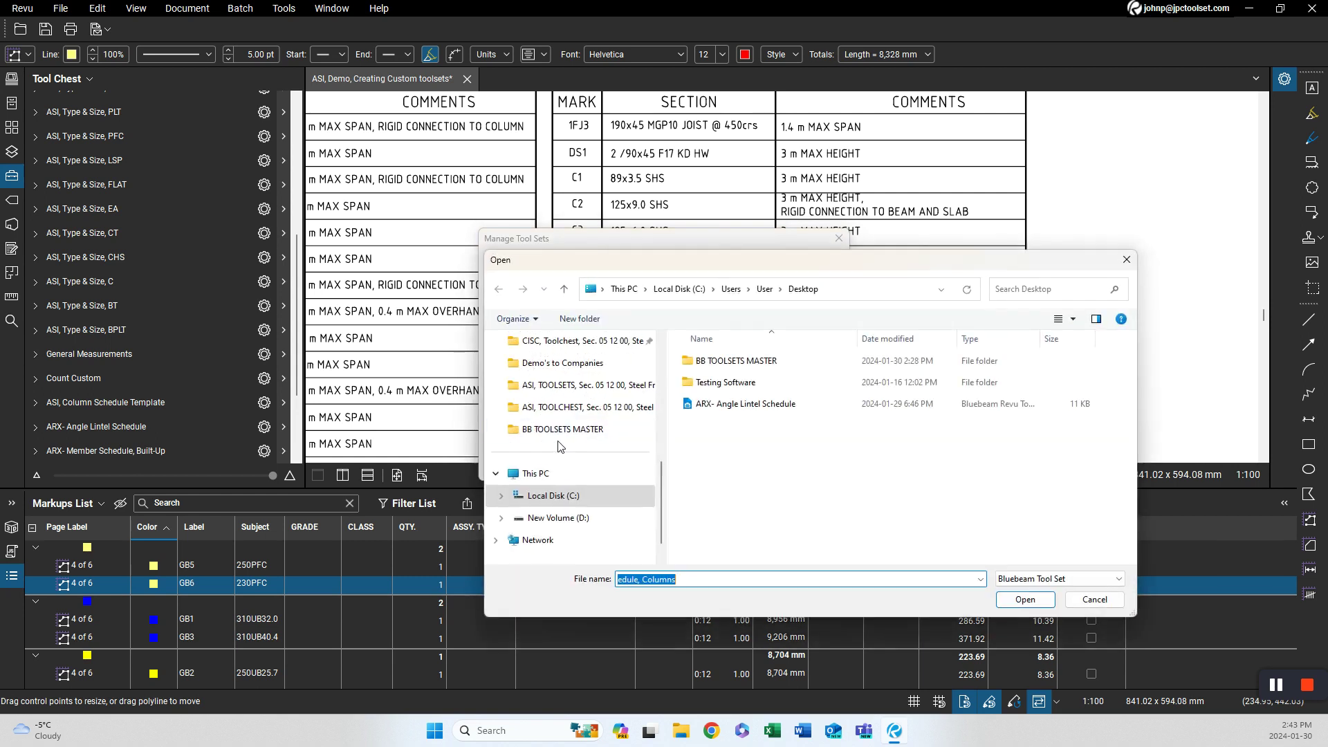
{"action": "double_click", "coordinate": [723, 360]}
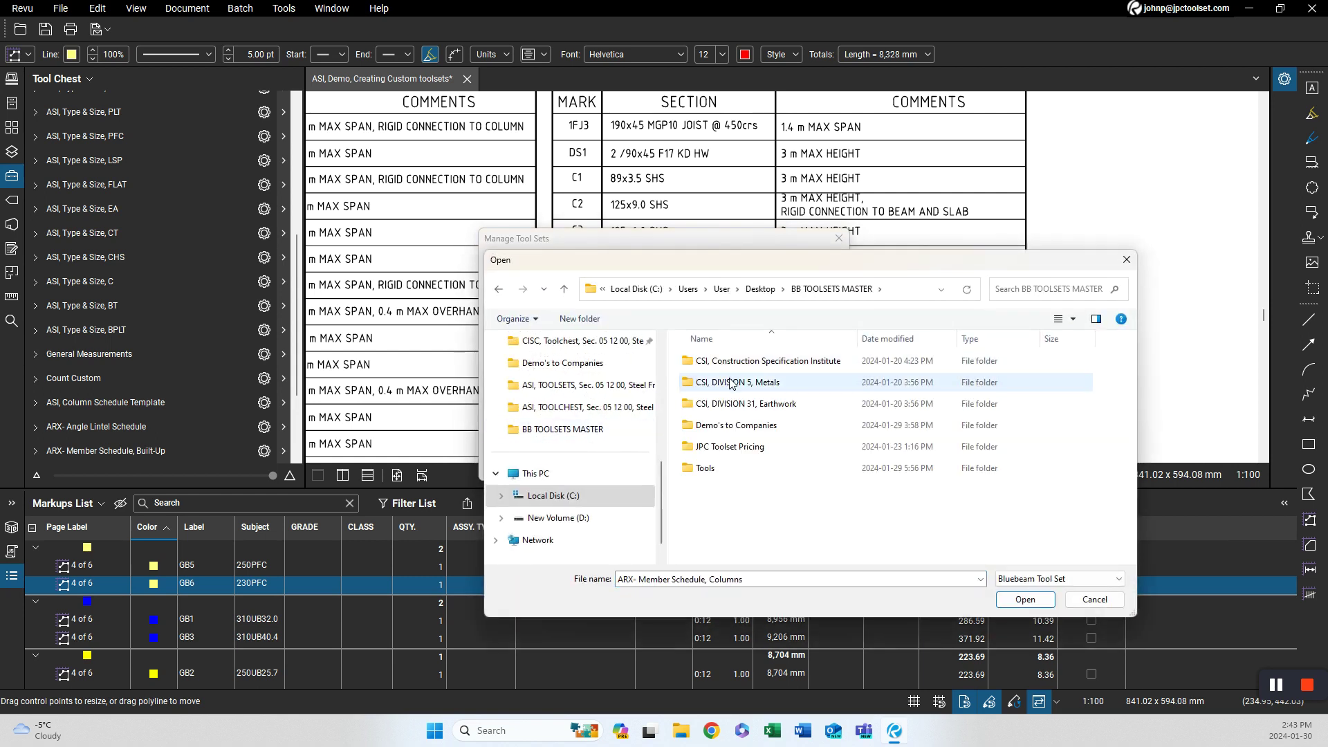
{"action": "double_click", "coordinate": [731, 382]}
{"action": "double_click", "coordinate": [729, 364]}
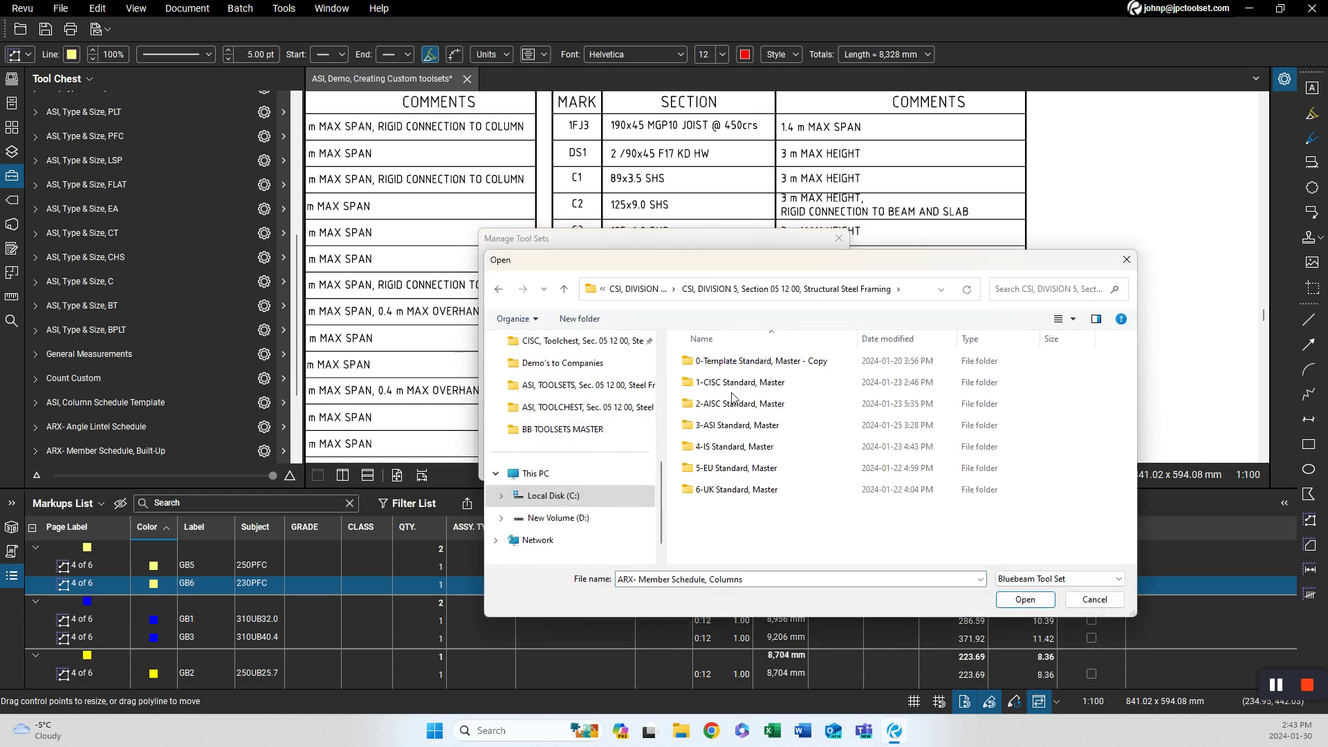
{"action": "double_click", "coordinate": [721, 425]}
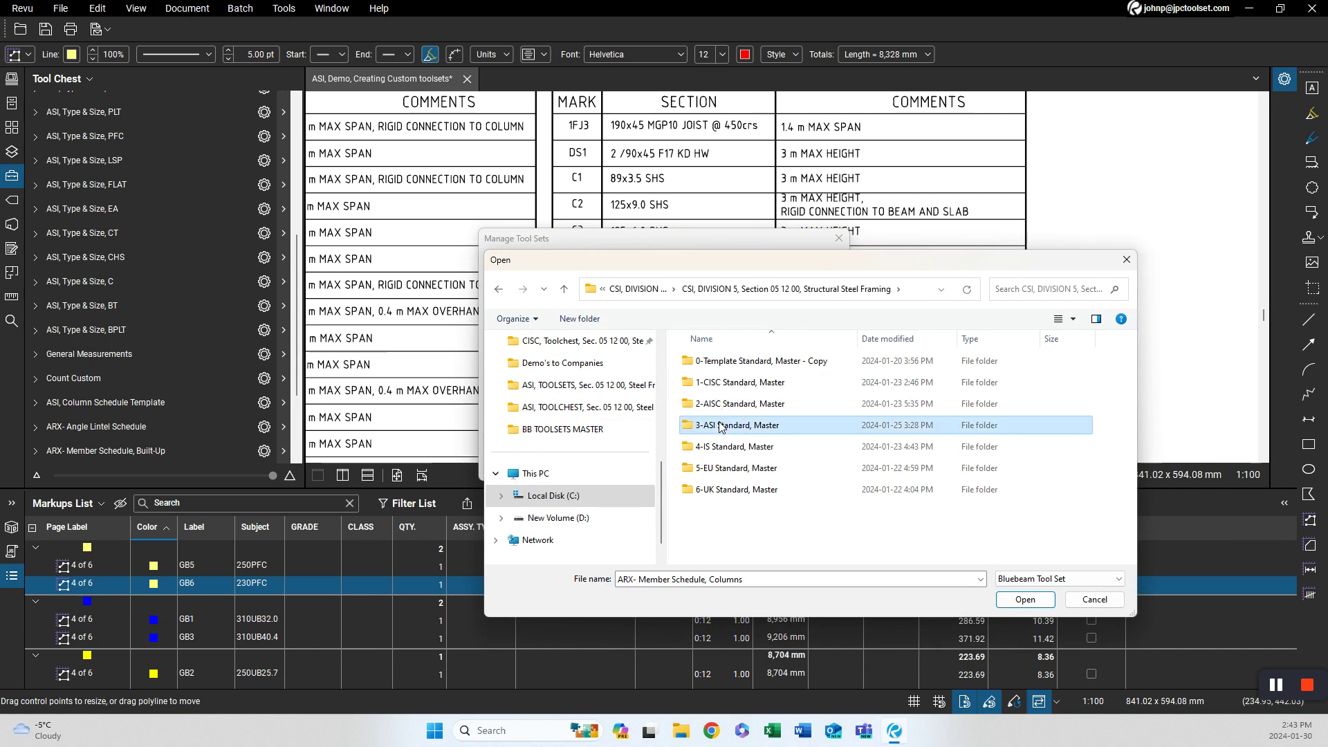
{"action": "left_click", "coordinate": [739, 383]}
{"action": "double_click", "coordinate": [739, 383]}
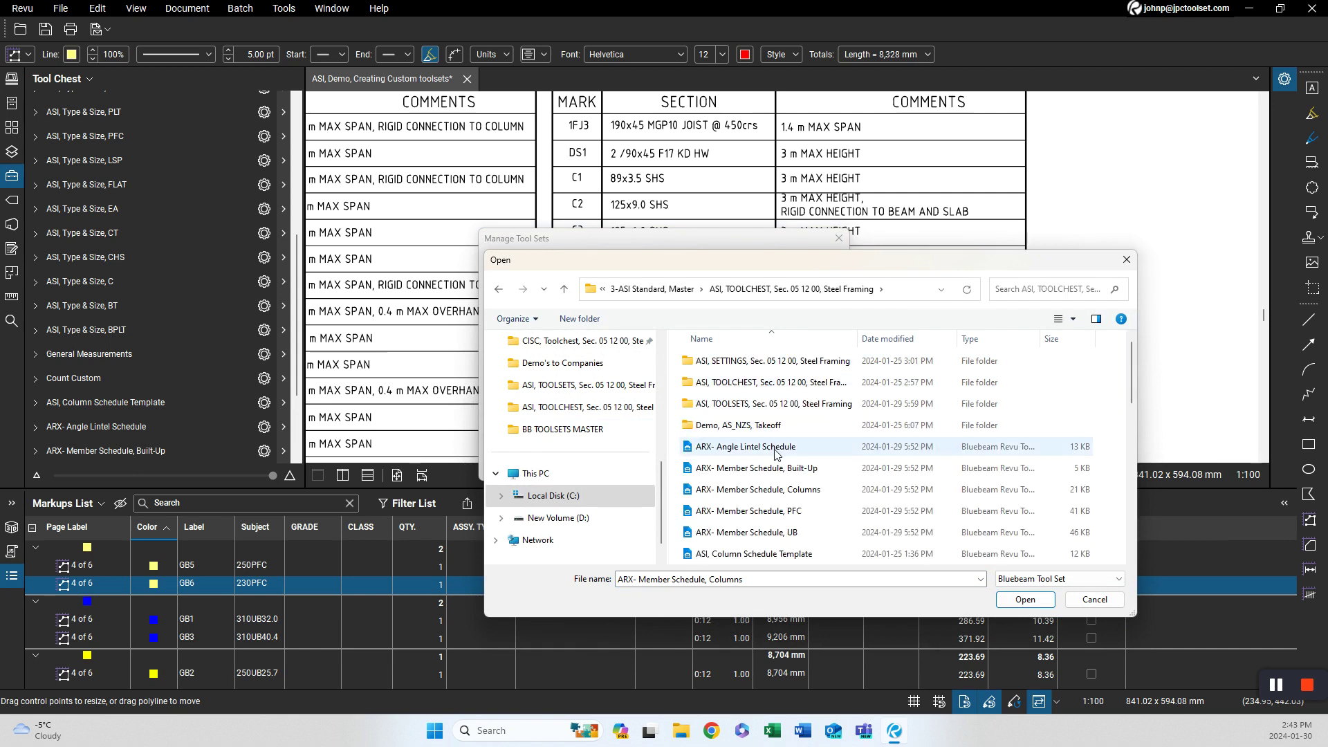
{"action": "scroll", "coordinate": [775, 450], "scroll_direction": "down", "scroll_amount": 2}
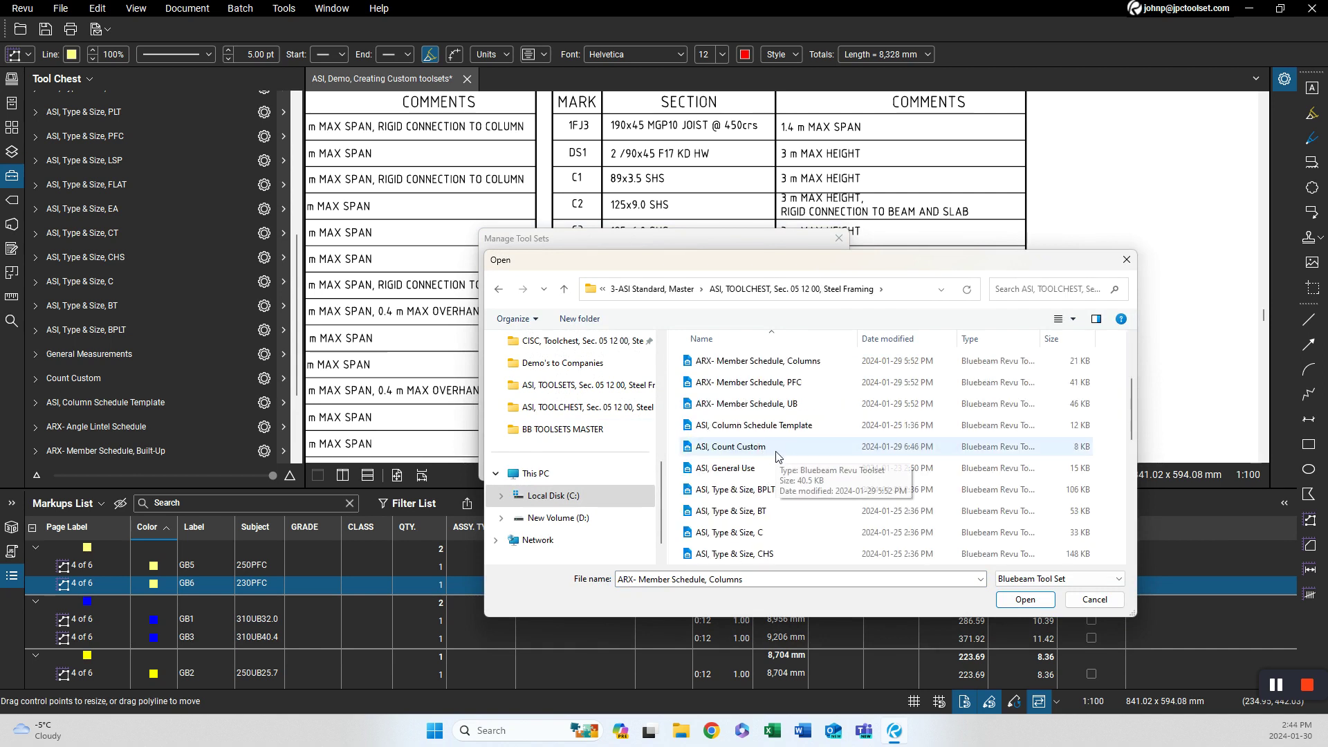
{"action": "double_click", "coordinate": [752, 383]}
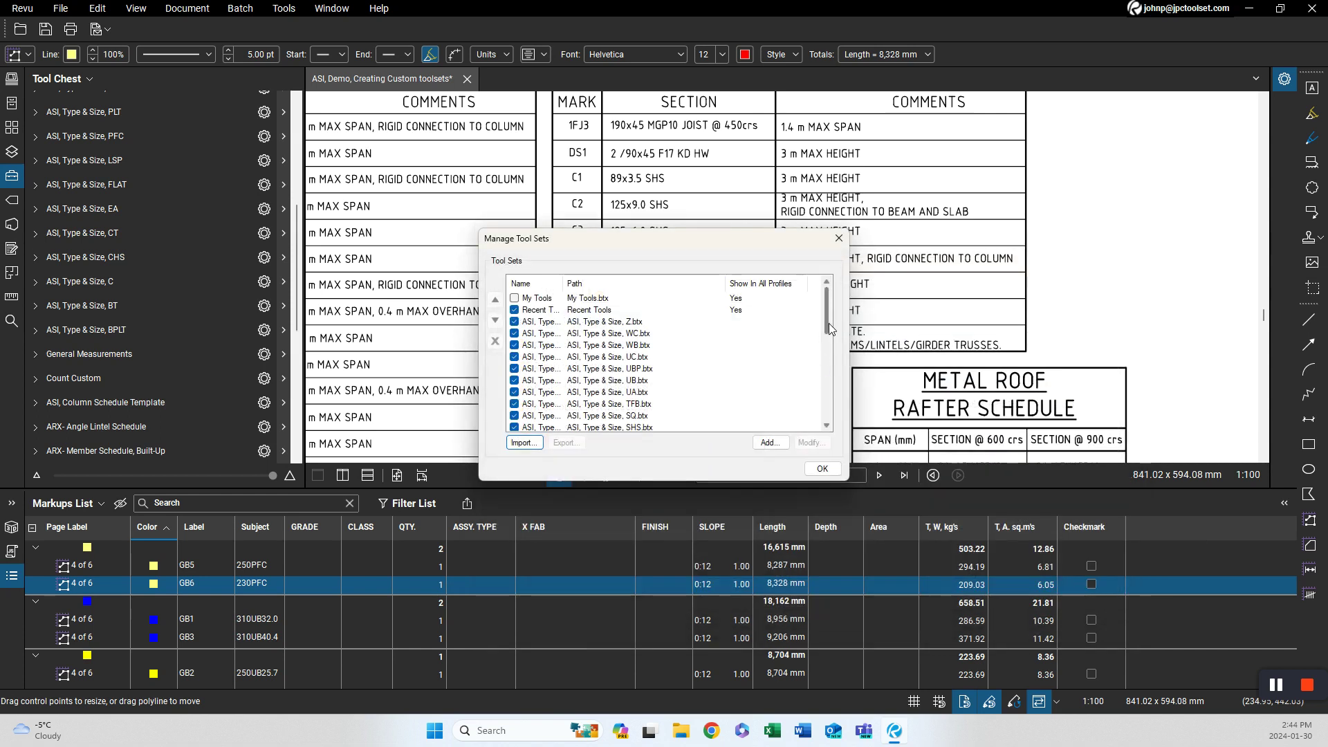
Import the ARX- Member Schedule, UB tool set from the same folder, overwriting the existing copy, and close the tool set manager.
{"action": "left_click", "coordinate": [527, 444]}
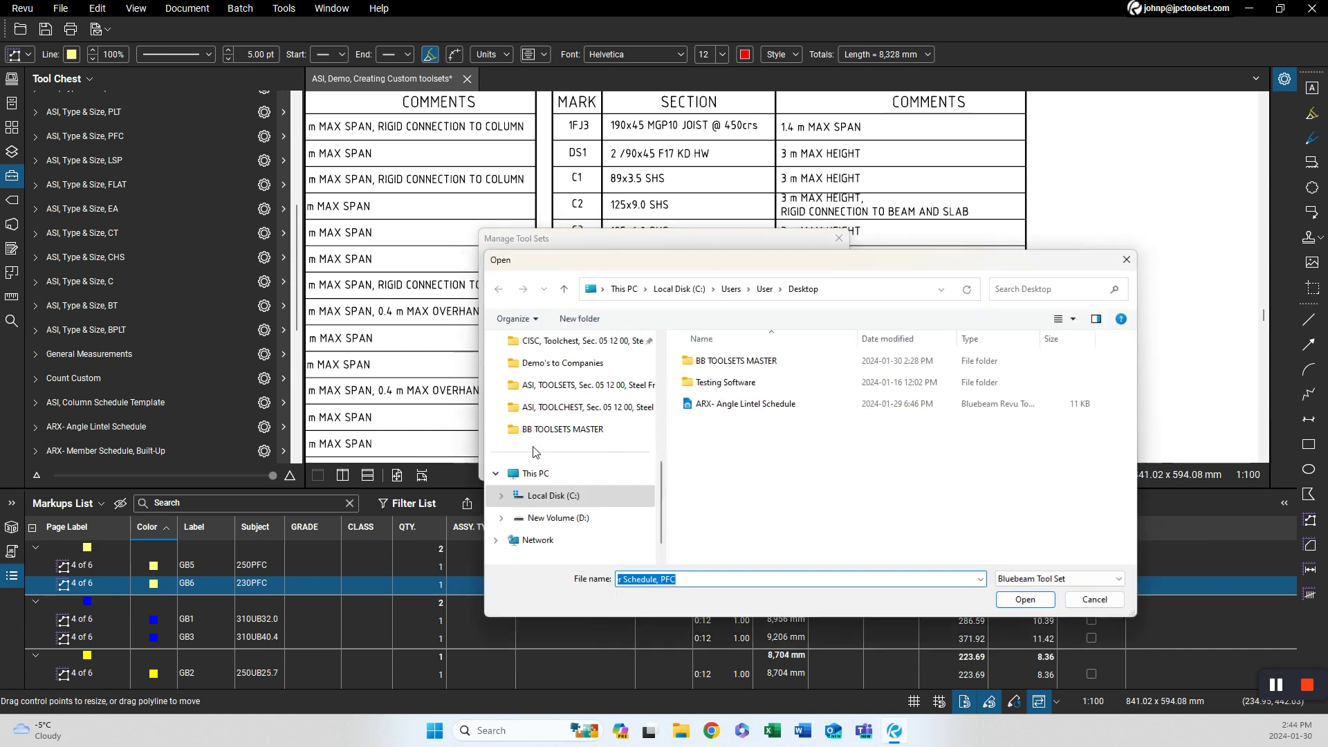
{"action": "double_click", "coordinate": [734, 361]}
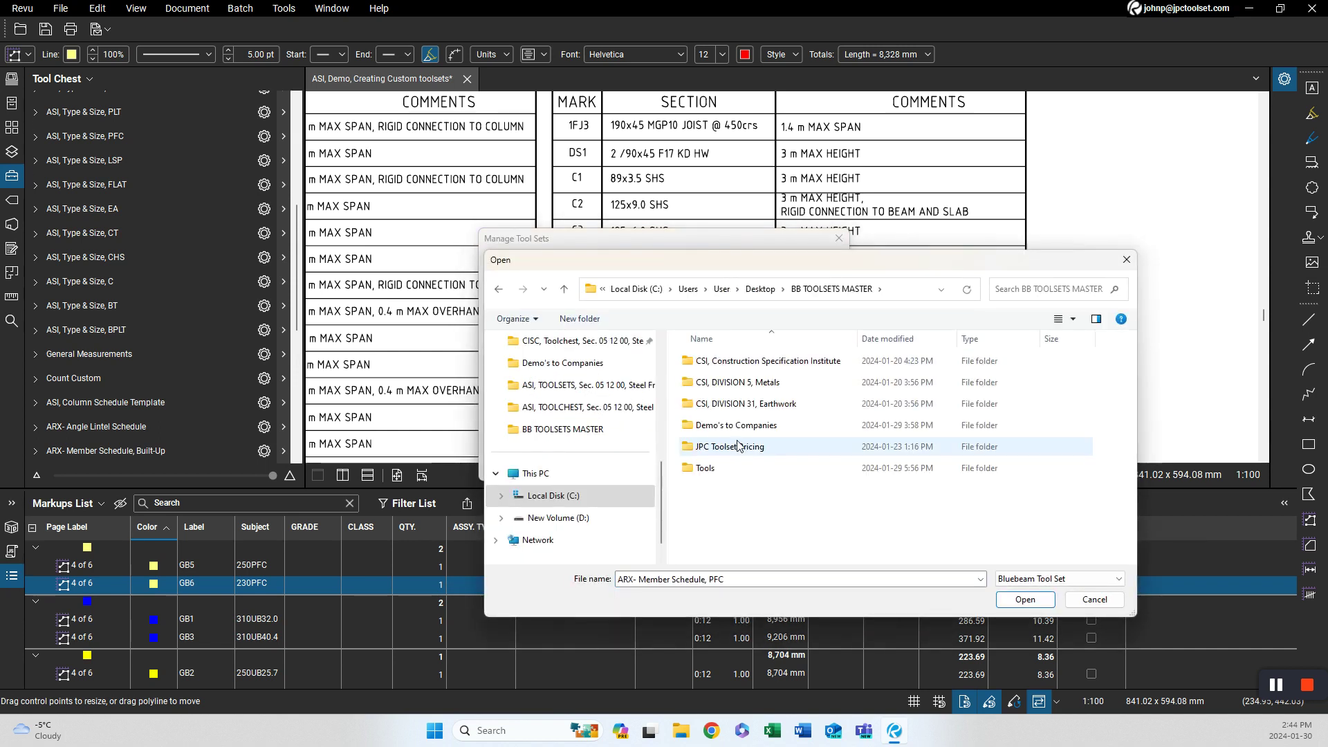
{"action": "double_click", "coordinate": [737, 383]}
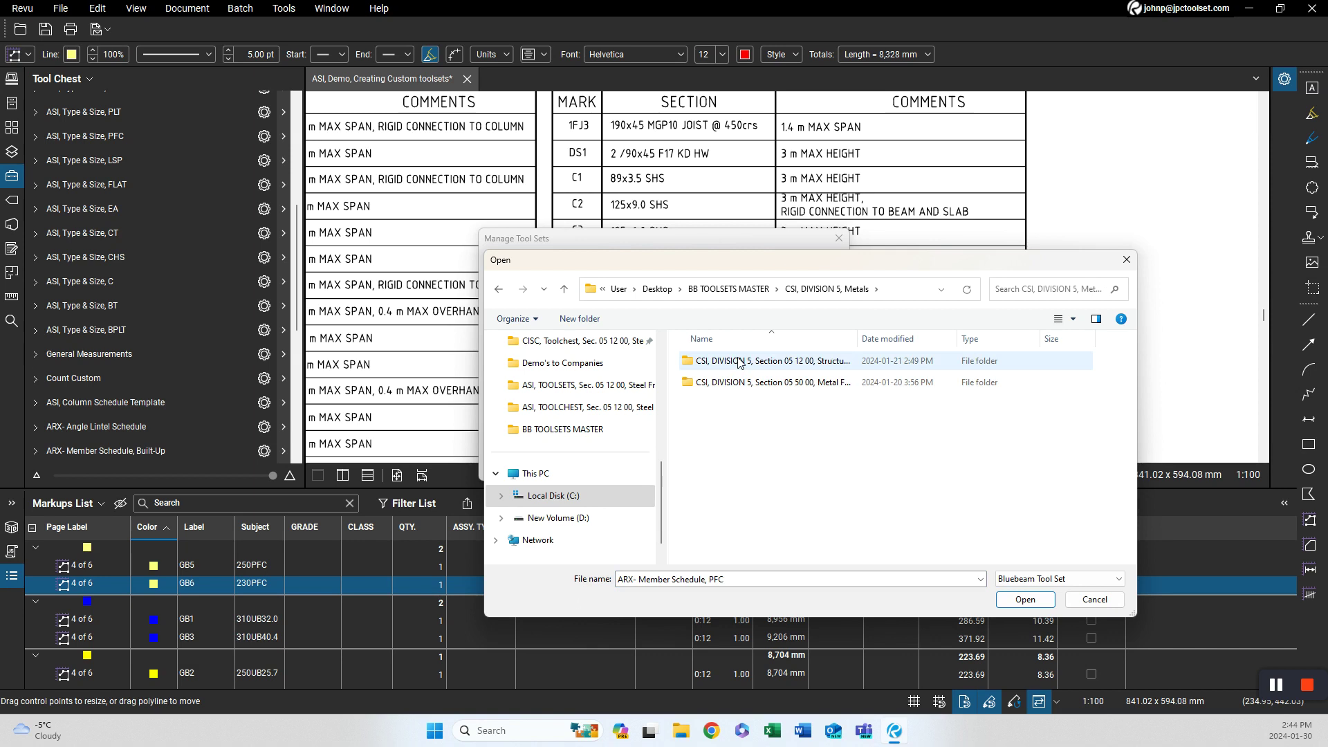
{"action": "double_click", "coordinate": [739, 362]}
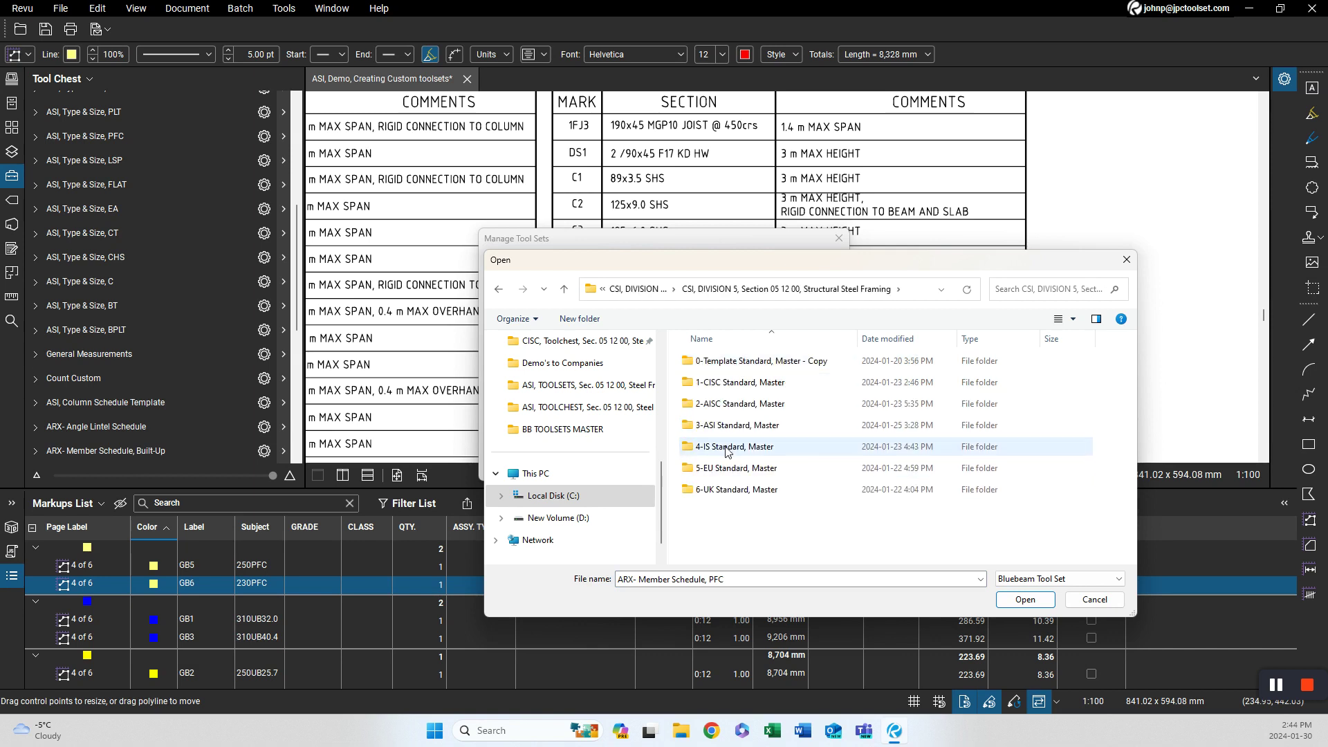
{"action": "double_click", "coordinate": [725, 426]}
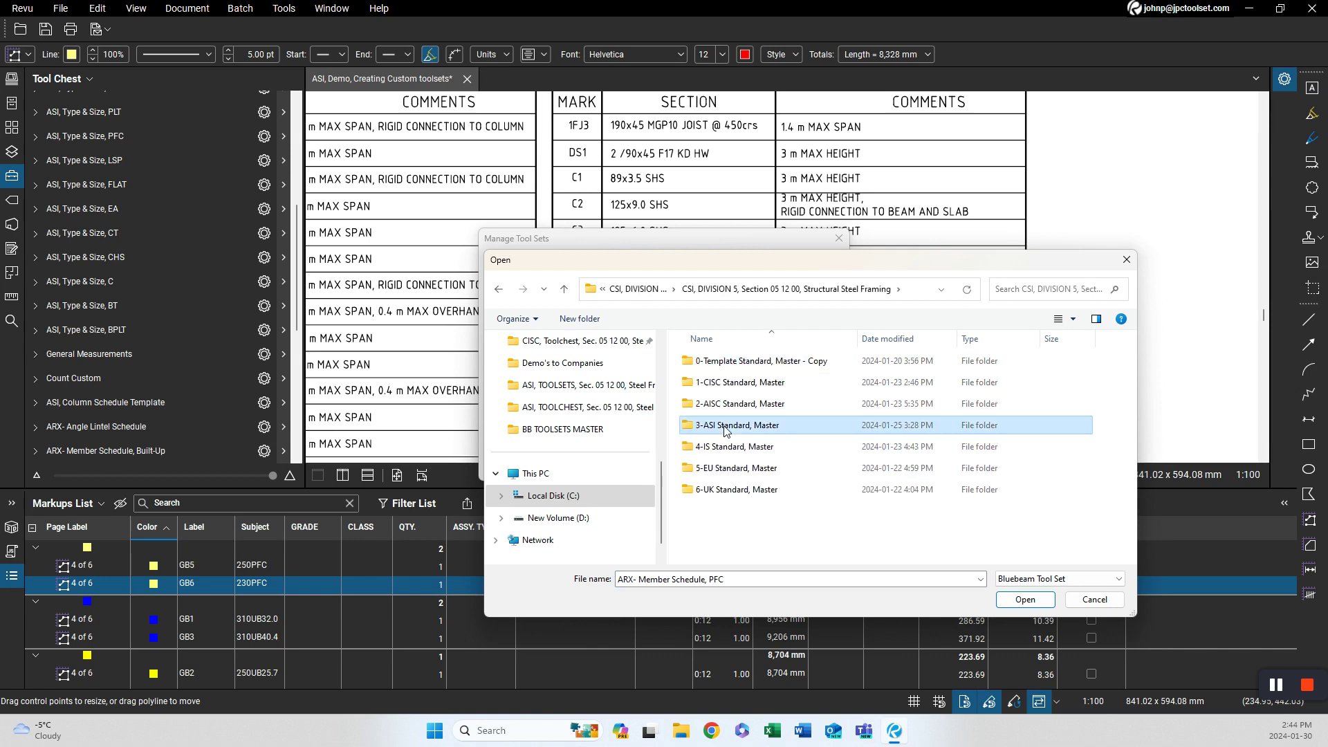
{"action": "double_click", "coordinate": [724, 385]}
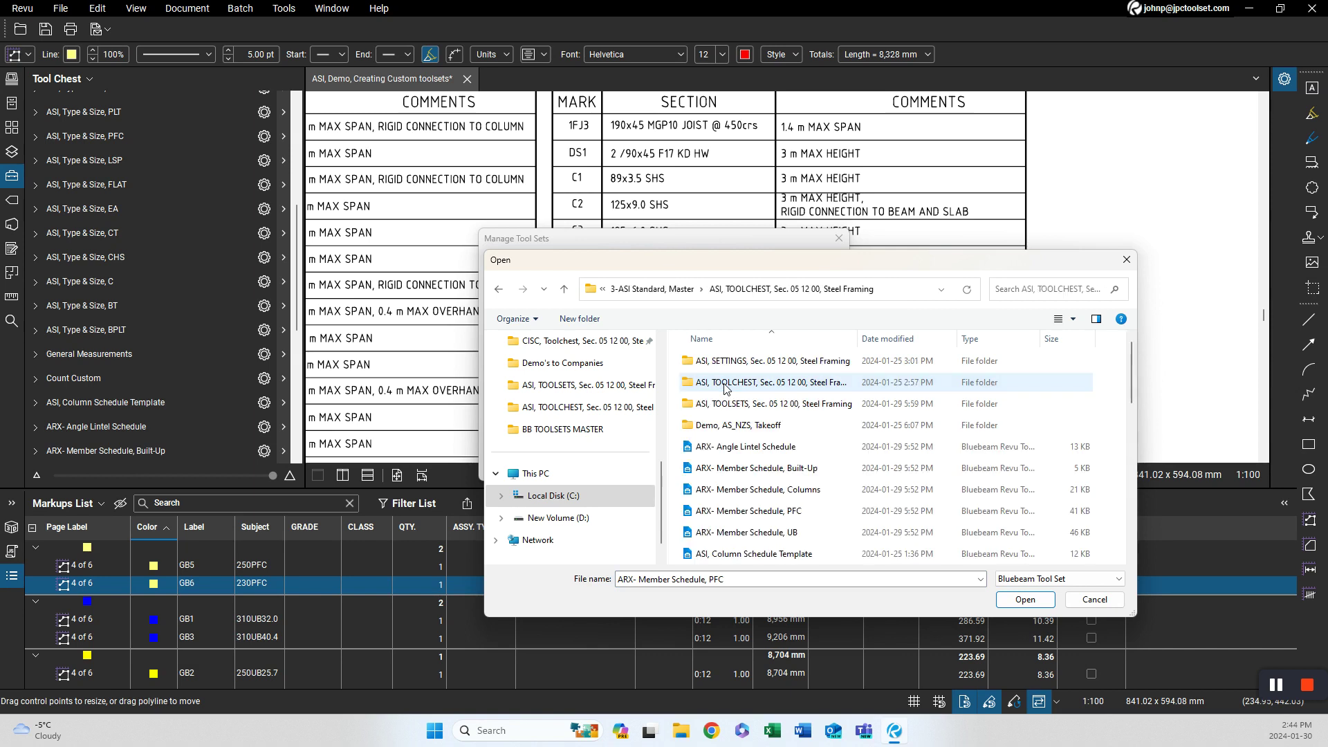
{"action": "scroll", "coordinate": [747, 467], "scroll_direction": "down", "scroll_amount": 1}
{"action": "double_click", "coordinate": [745, 470]}
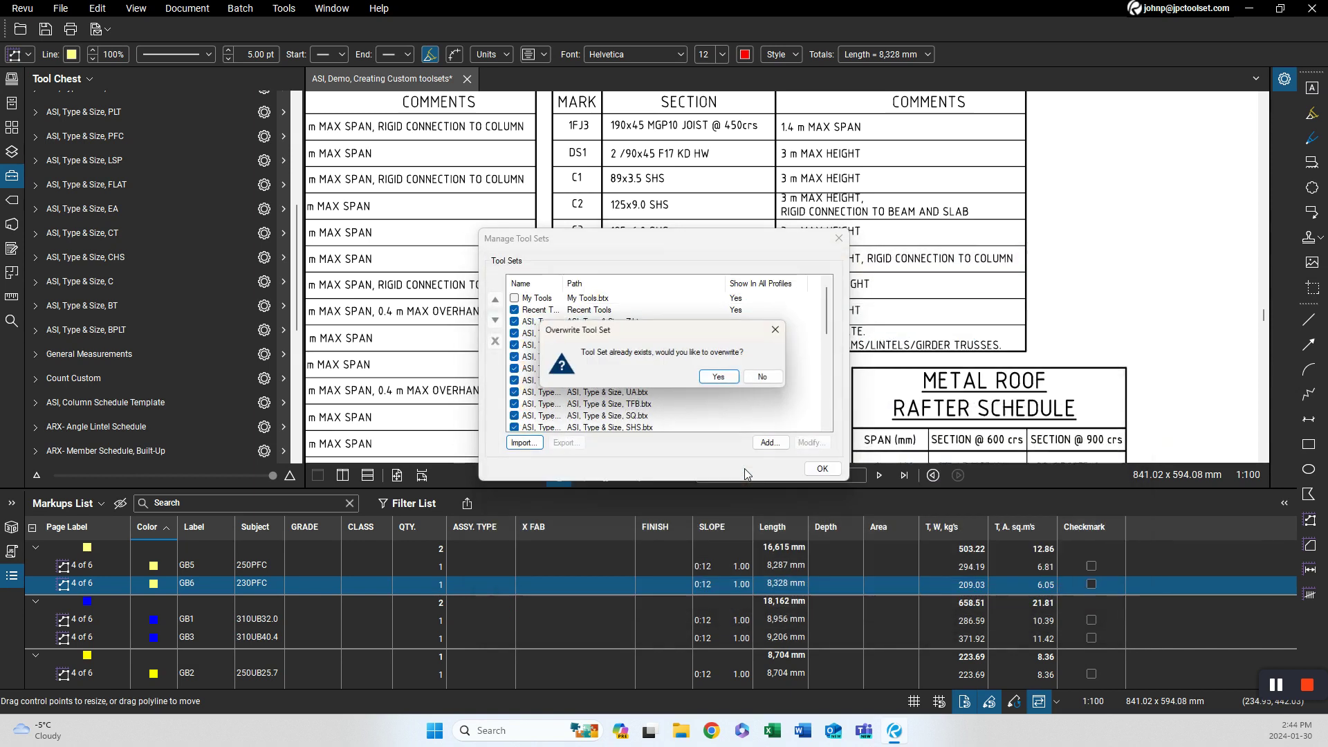
{"action": "left_click", "coordinate": [728, 447]}
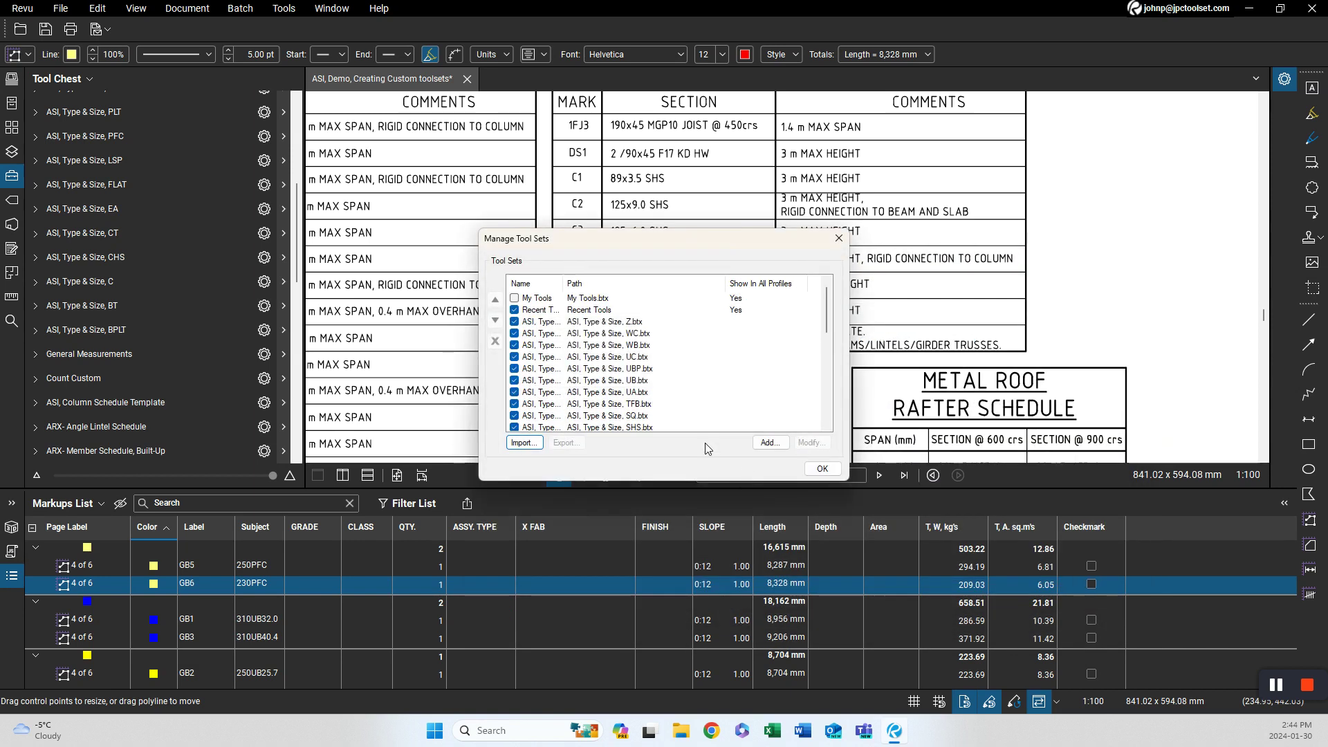
{"action": "left_click", "coordinate": [822, 468]}
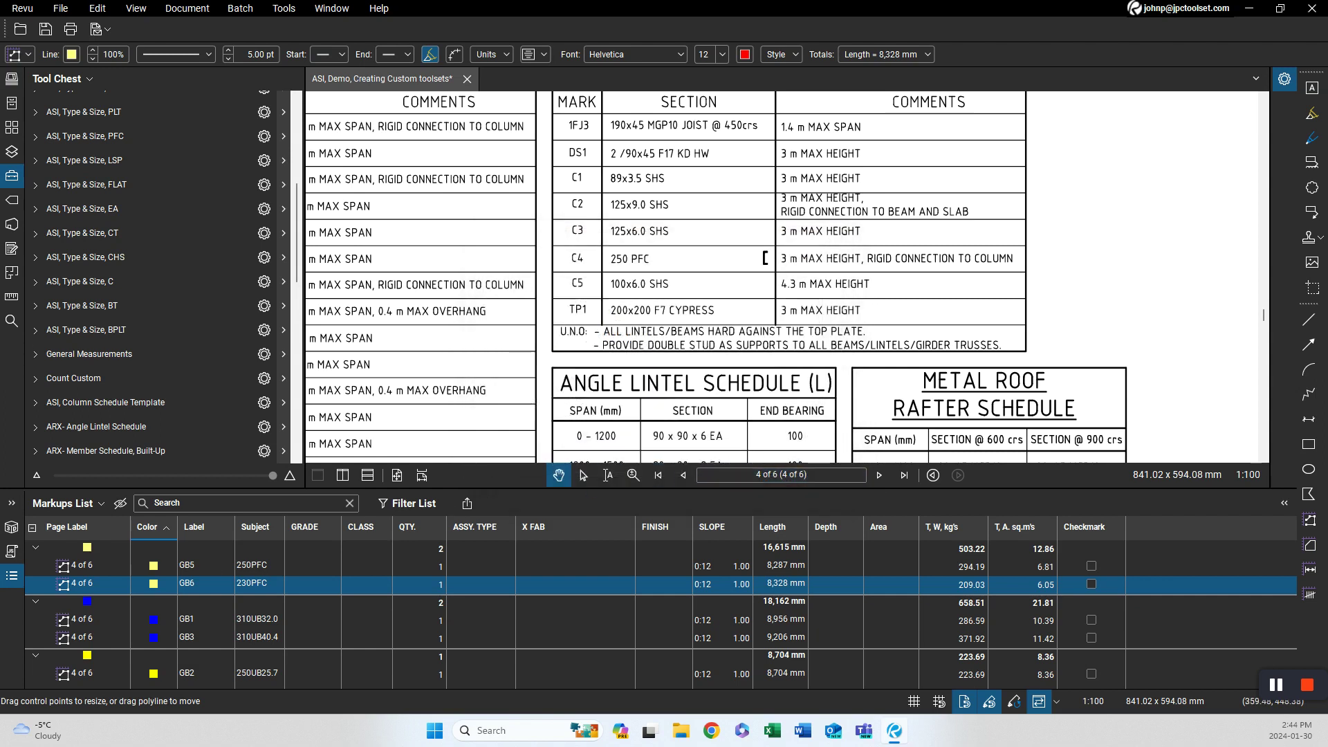
{"action": "left_click", "coordinate": [1272, 684]}
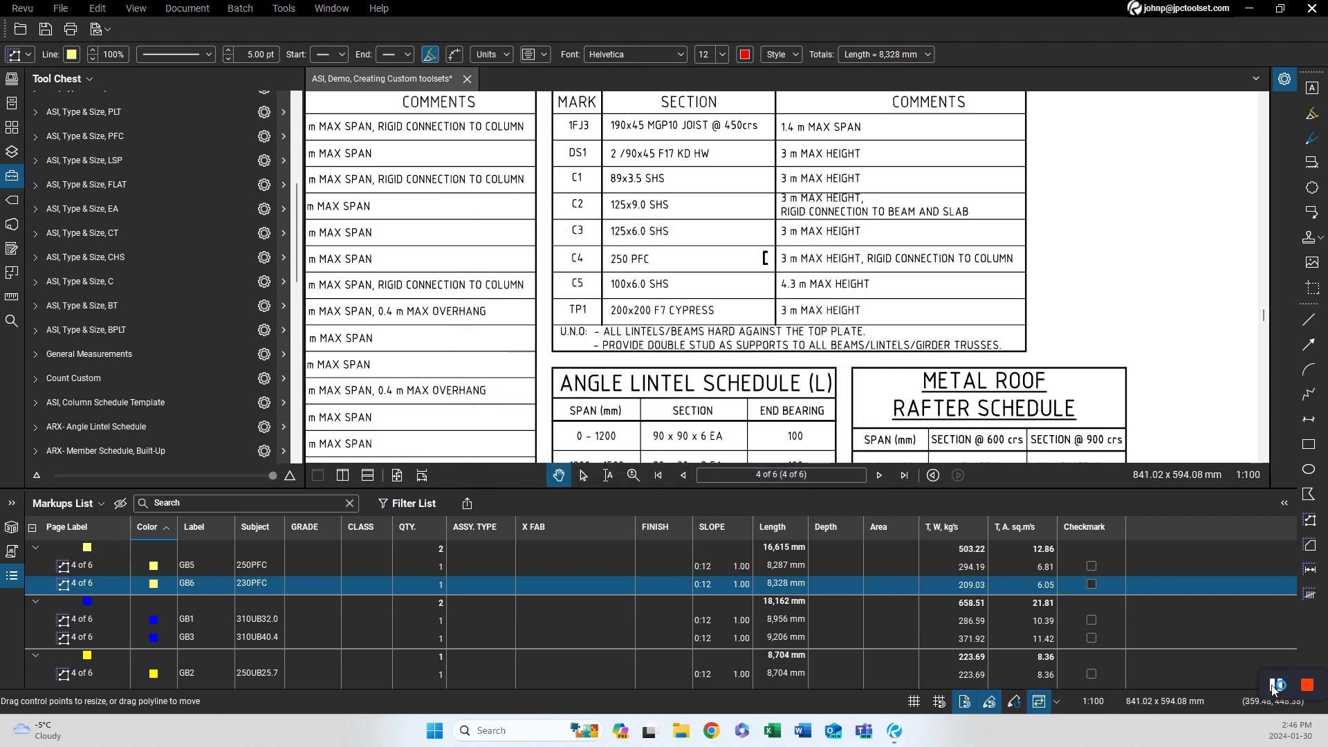
Switch the imported ARX- Member Schedule, Columns set to Detail view, check its labelled tools, and collapse the set.
{"action": "left_click", "coordinate": [296, 458]}
{"action": "left_click", "coordinate": [294, 457]}
{"action": "left_click", "coordinate": [294, 458]}
{"action": "left_click", "coordinate": [294, 458]}
{"action": "left_click", "coordinate": [294, 458]}
{"action": "left_click", "coordinate": [295, 457]}
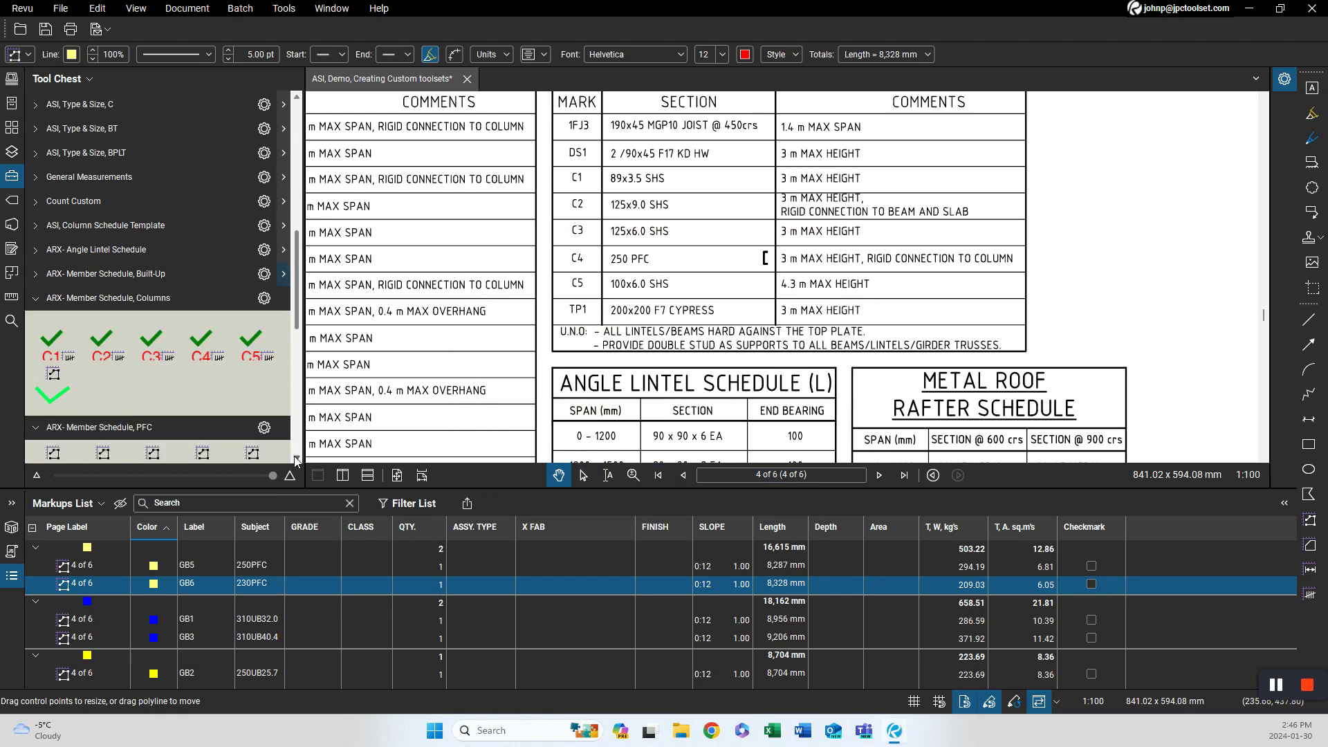
{"action": "left_click", "coordinate": [263, 298]}
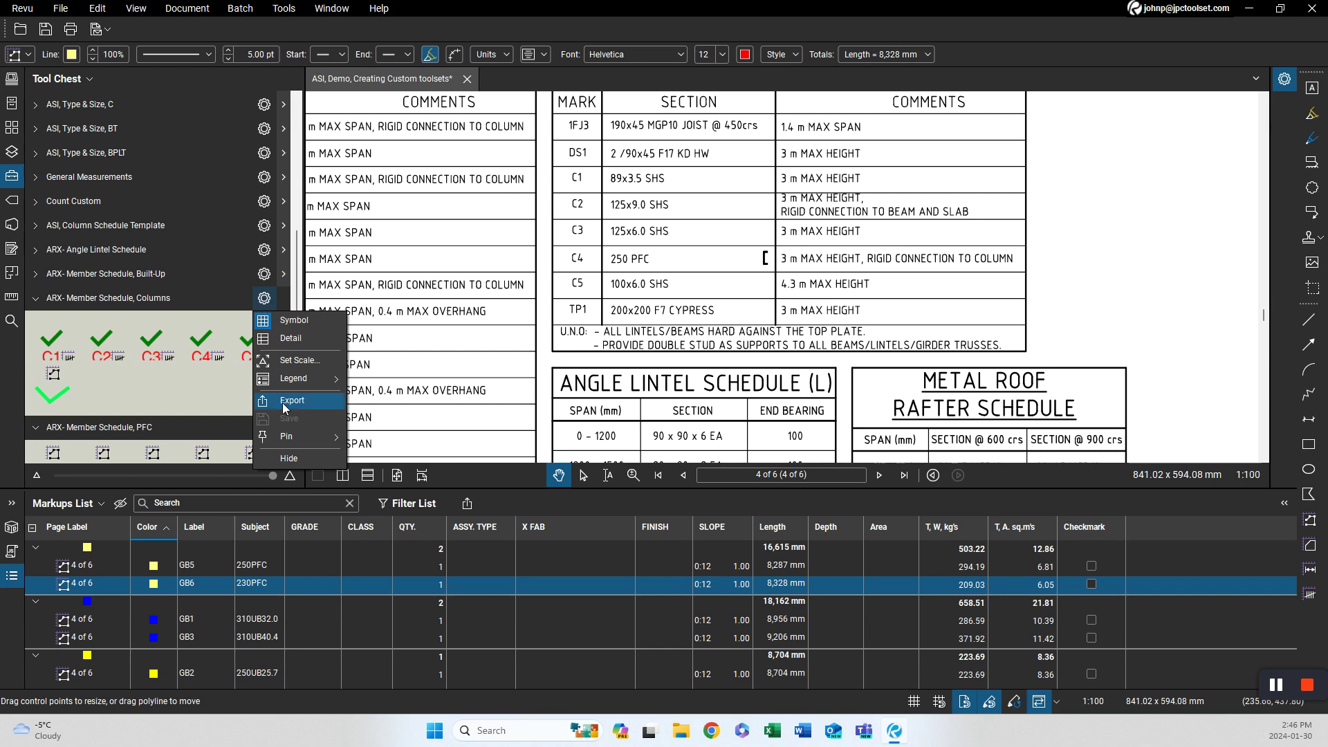
{"action": "left_click", "coordinate": [285, 338]}
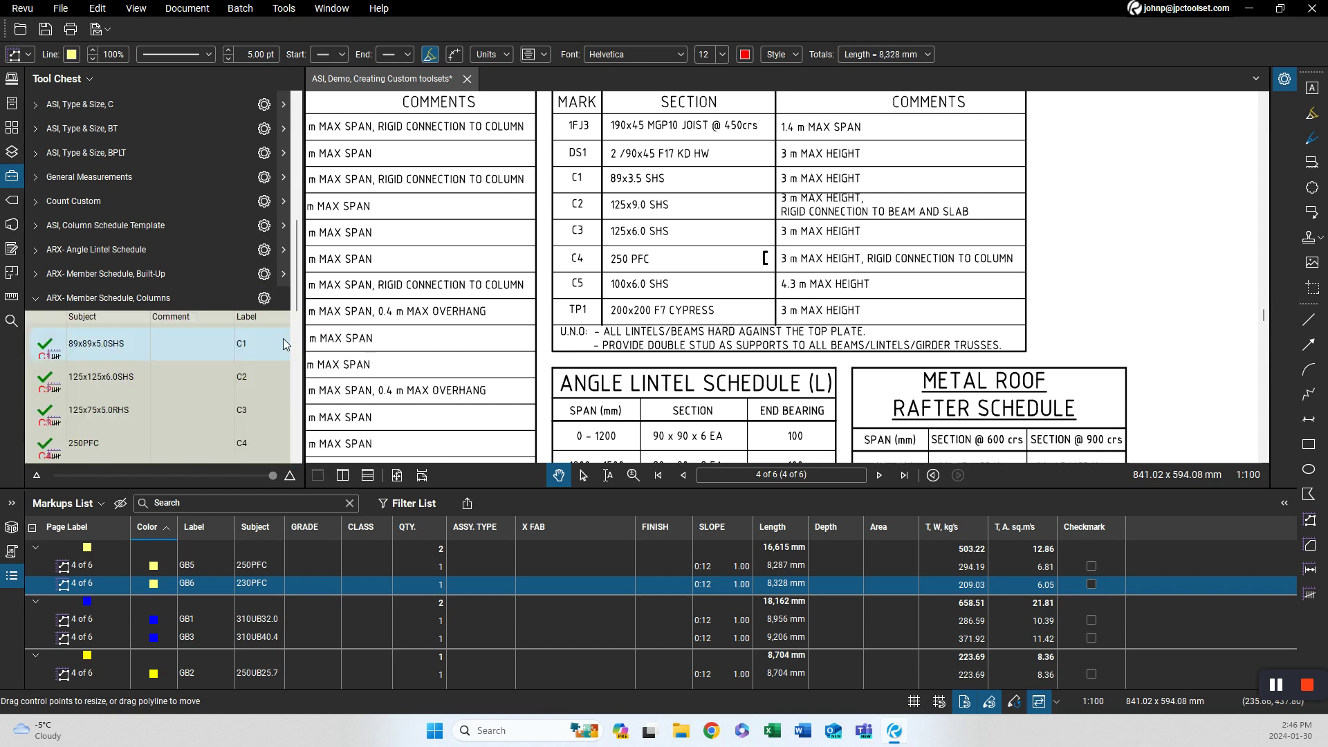
{"action": "left_click", "coordinate": [236, 302]}
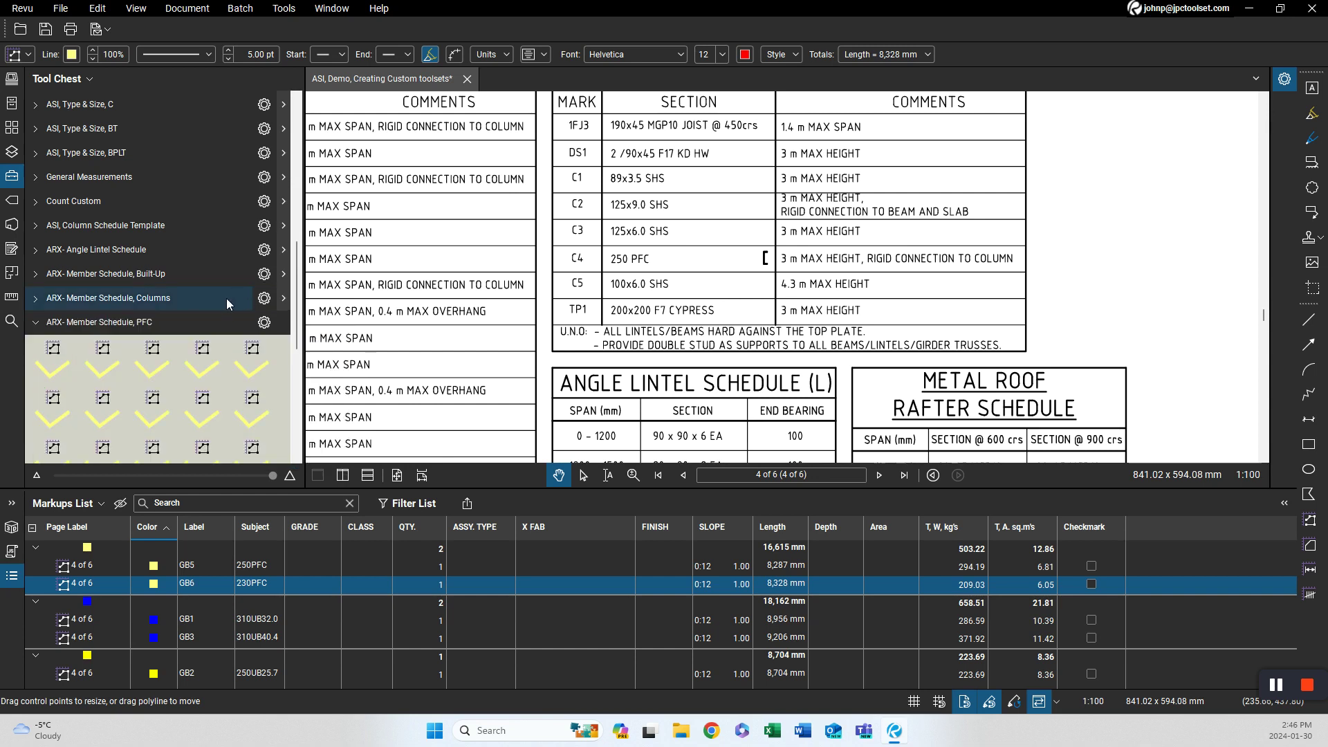
Switch the ARX- Member Schedule, PFC set to Detail view and check the subjects and labels of its tools.
{"action": "left_click", "coordinate": [263, 321]}
{"action": "left_click", "coordinate": [293, 374]}
{"action": "scroll", "coordinate": [231, 379], "scroll_direction": "down", "scroll_amount": 3}
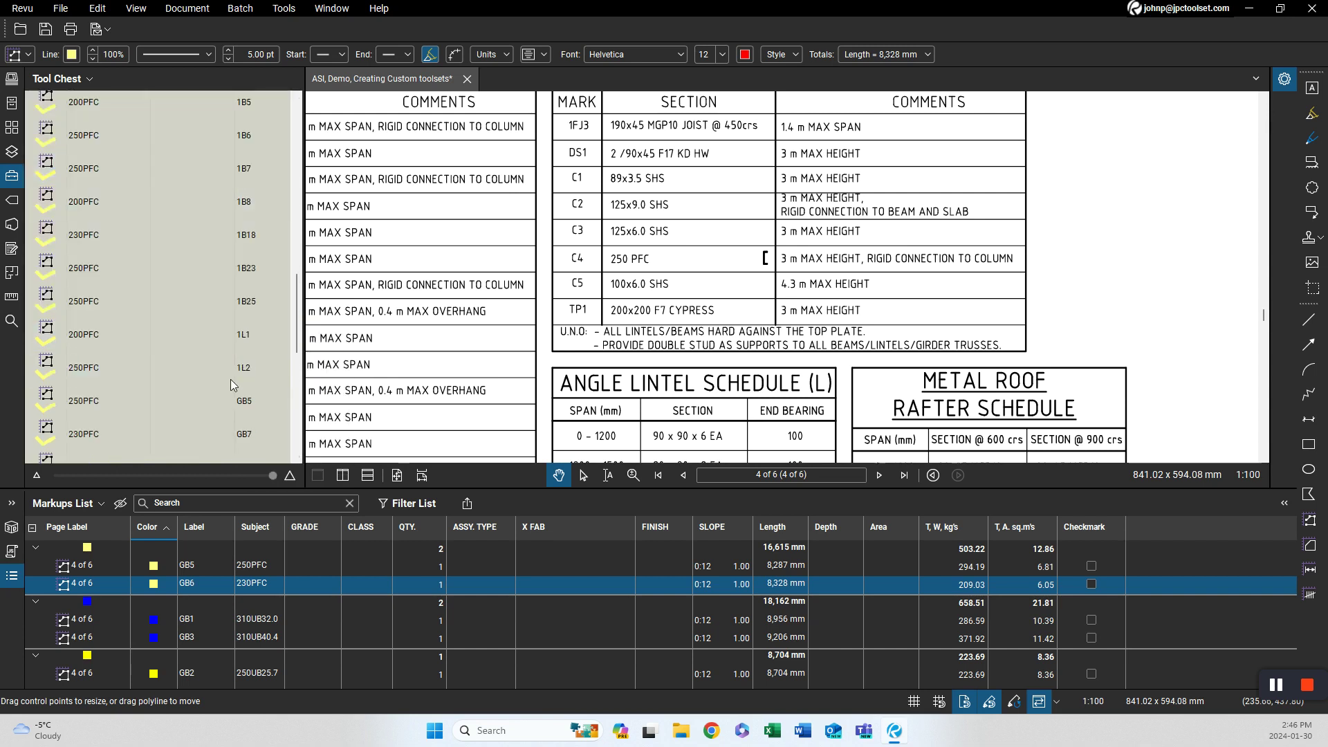
{"action": "scroll", "coordinate": [239, 343], "scroll_direction": "up", "scroll_amount": 8}
{"action": "scroll", "coordinate": [240, 343], "scroll_direction": "down", "scroll_amount": 8}
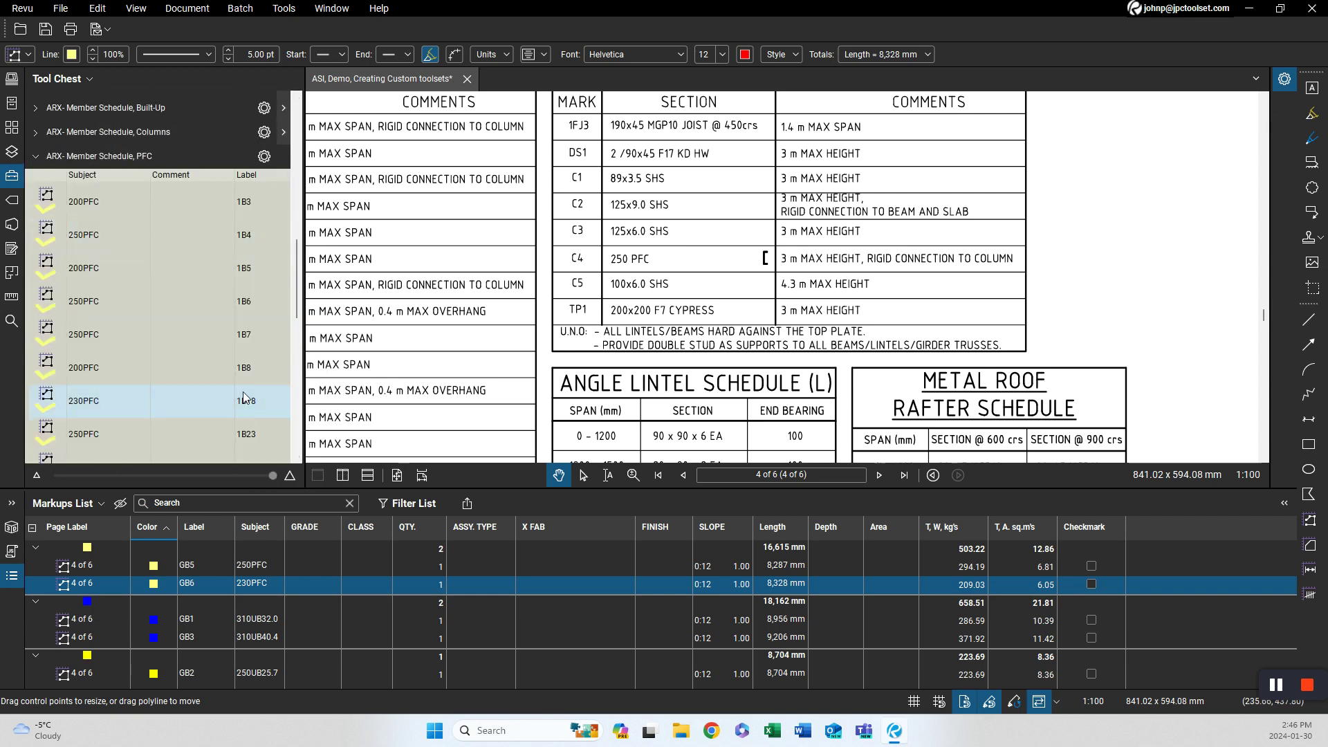
{"action": "left_click", "coordinate": [263, 163]}
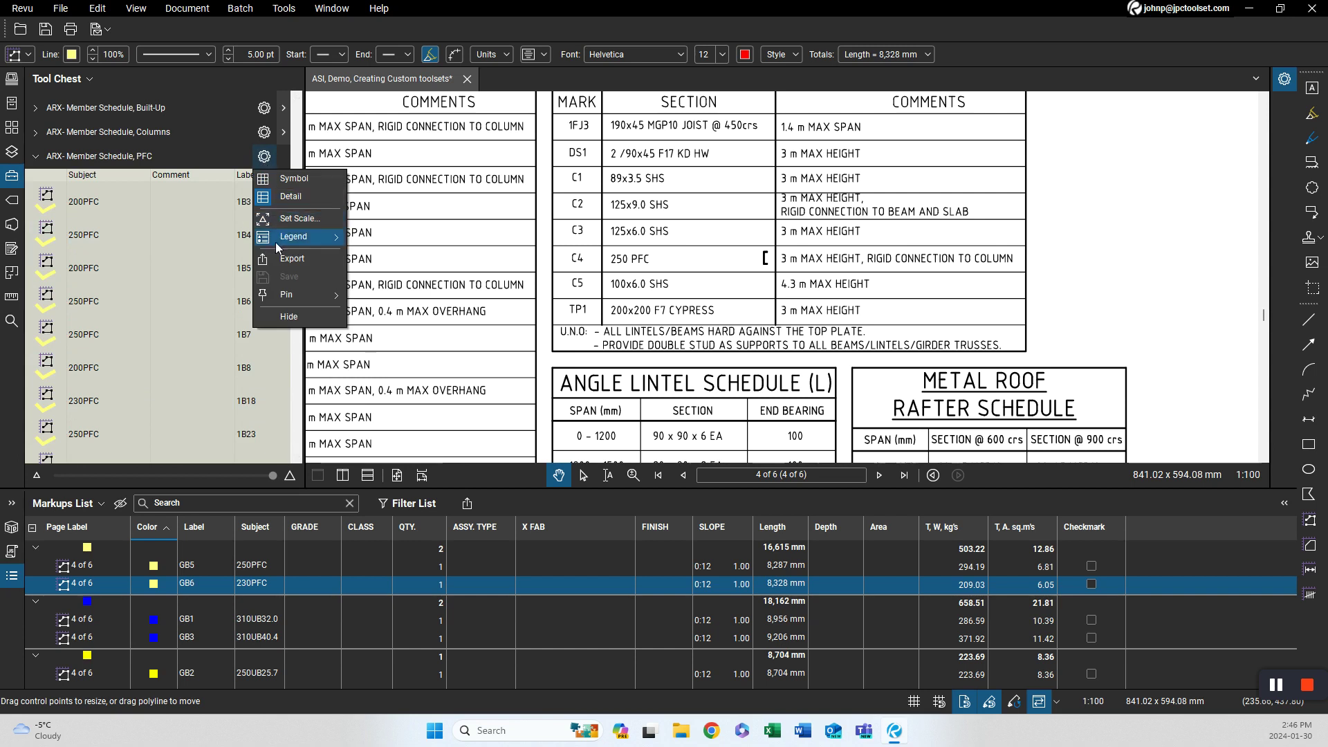
{"action": "left_click", "coordinate": [289, 197]}
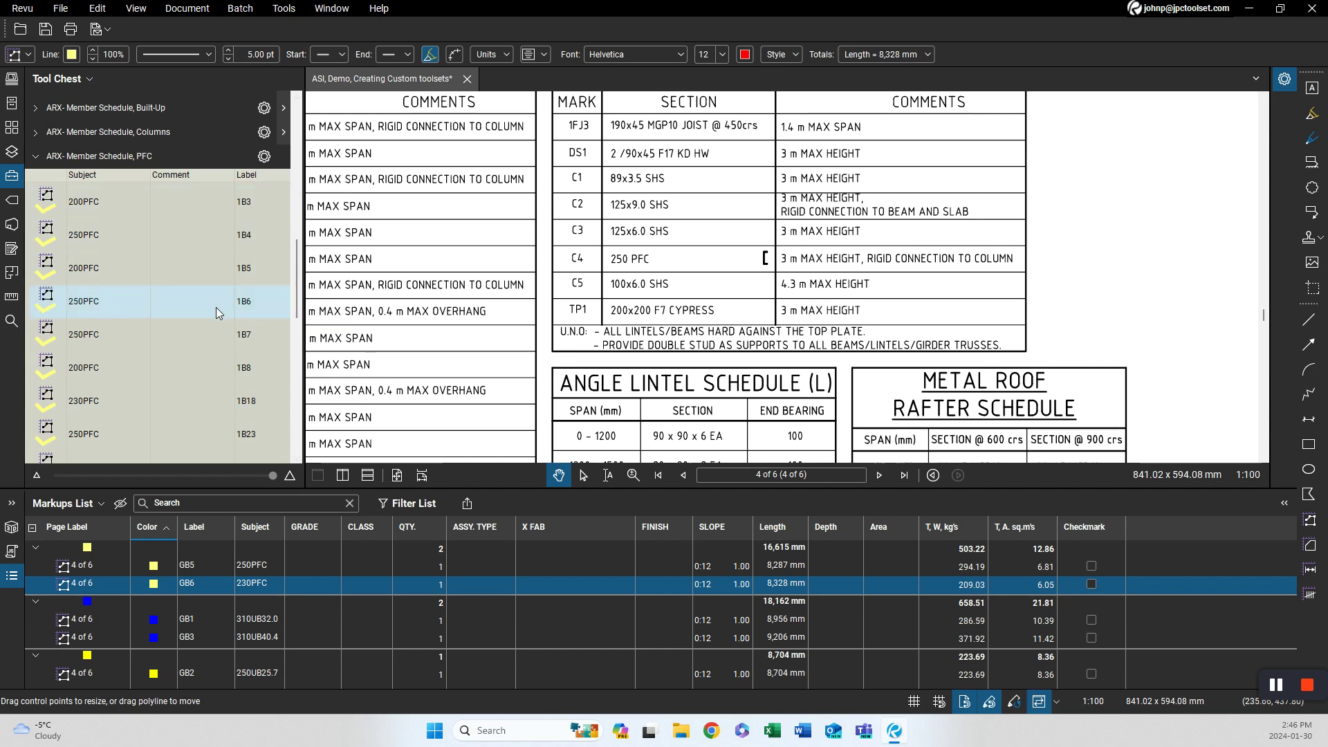
{"action": "scroll", "coordinate": [215, 307], "scroll_direction": "down", "scroll_amount": 2}
{"action": "scroll", "coordinate": [213, 308], "scroll_direction": "down", "scroll_amount": 5}
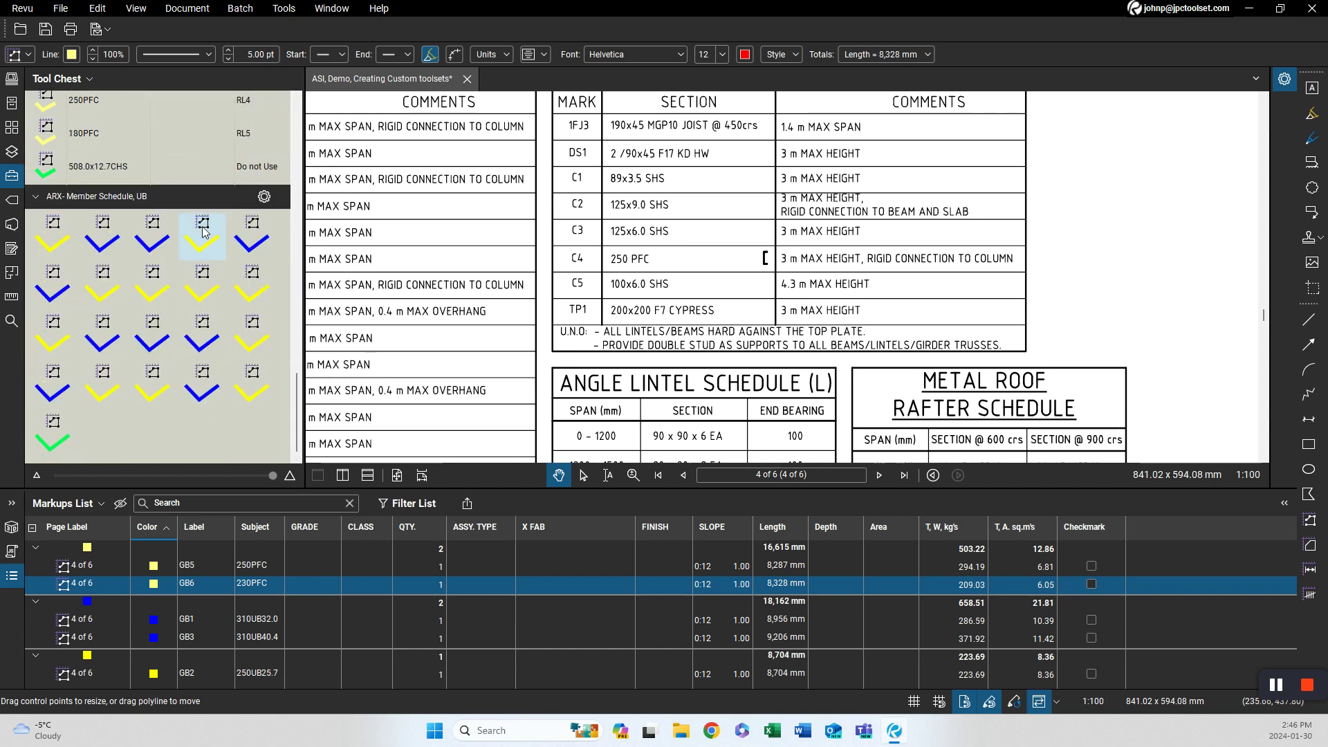
Collapse the ARX- Member Schedule, PFC set and switch the ARX- Member Schedule, UB set to Detail view.
{"action": "scroll", "coordinate": [201, 197], "scroll_direction": "up", "scroll_amount": 5}
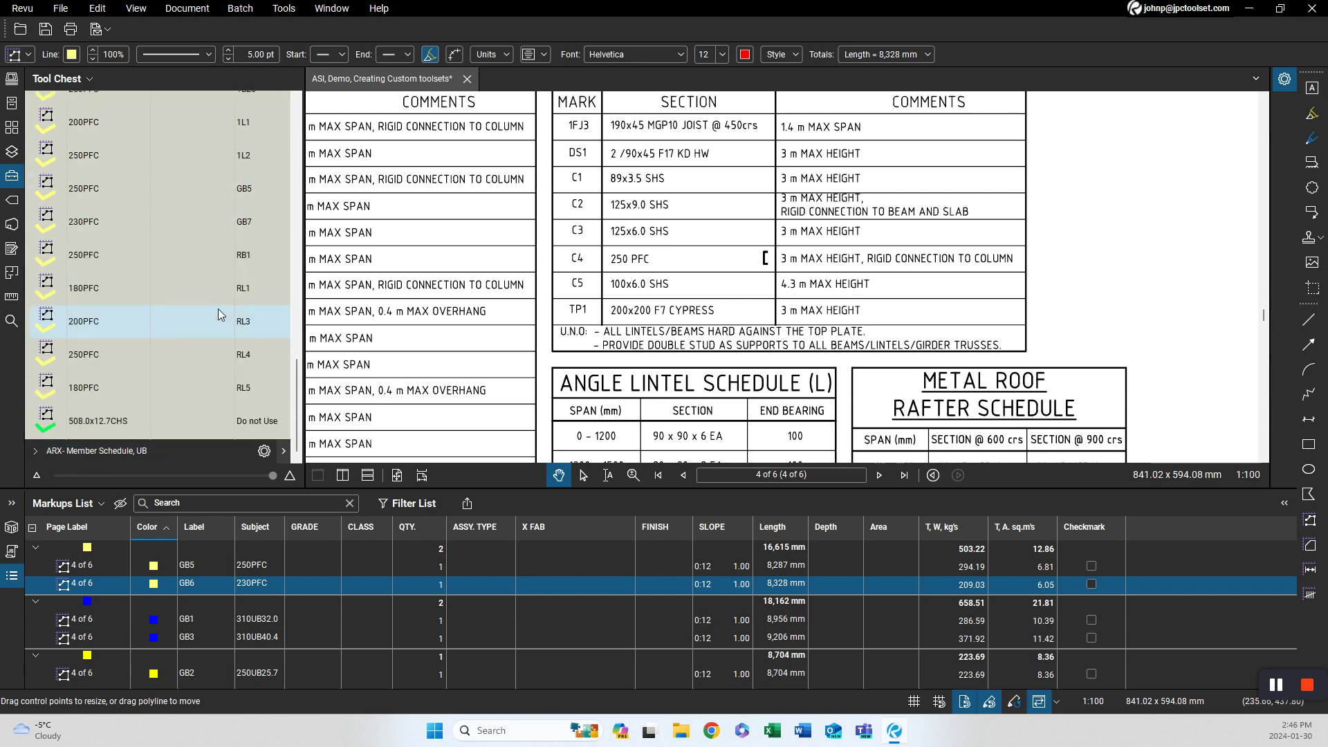
{"action": "scroll", "coordinate": [218, 309], "scroll_direction": "up", "scroll_amount": 2}
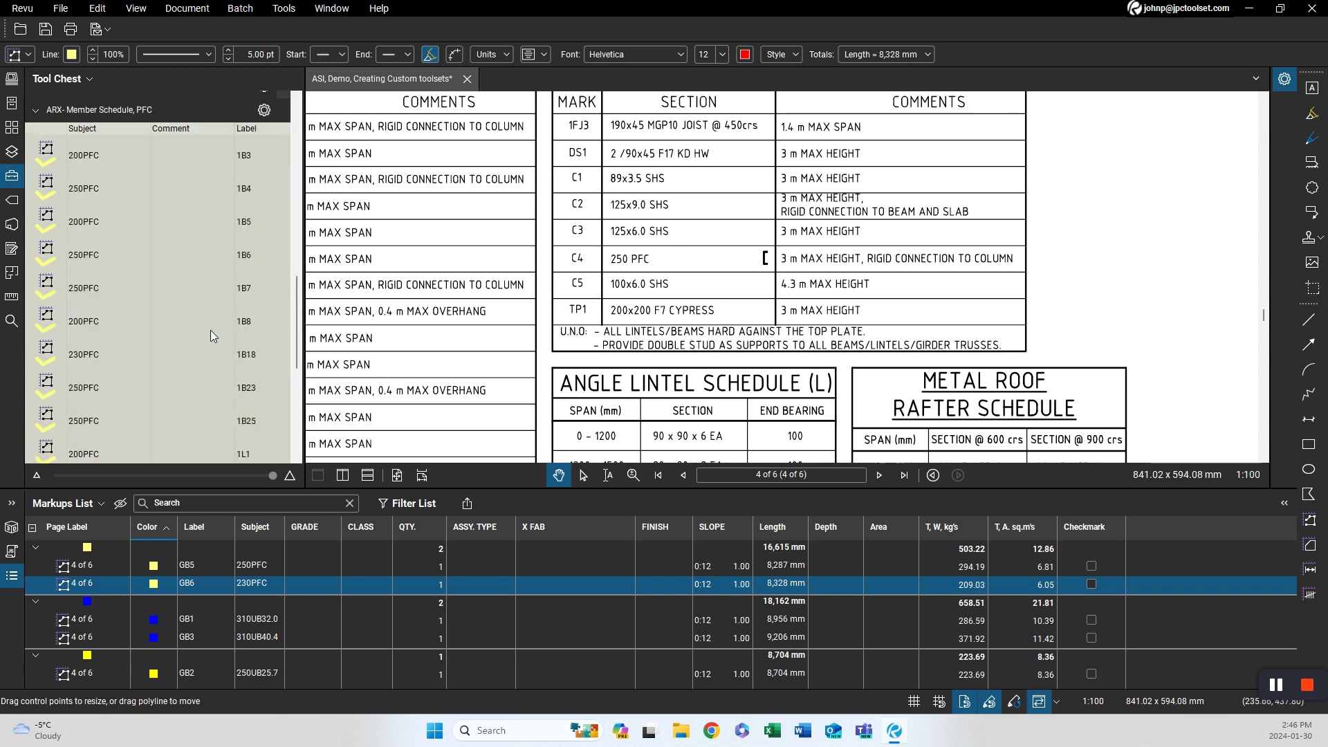
{"action": "scroll", "coordinate": [210, 330], "scroll_direction": "up", "scroll_amount": 3}
{"action": "left_click", "coordinate": [204, 277]}
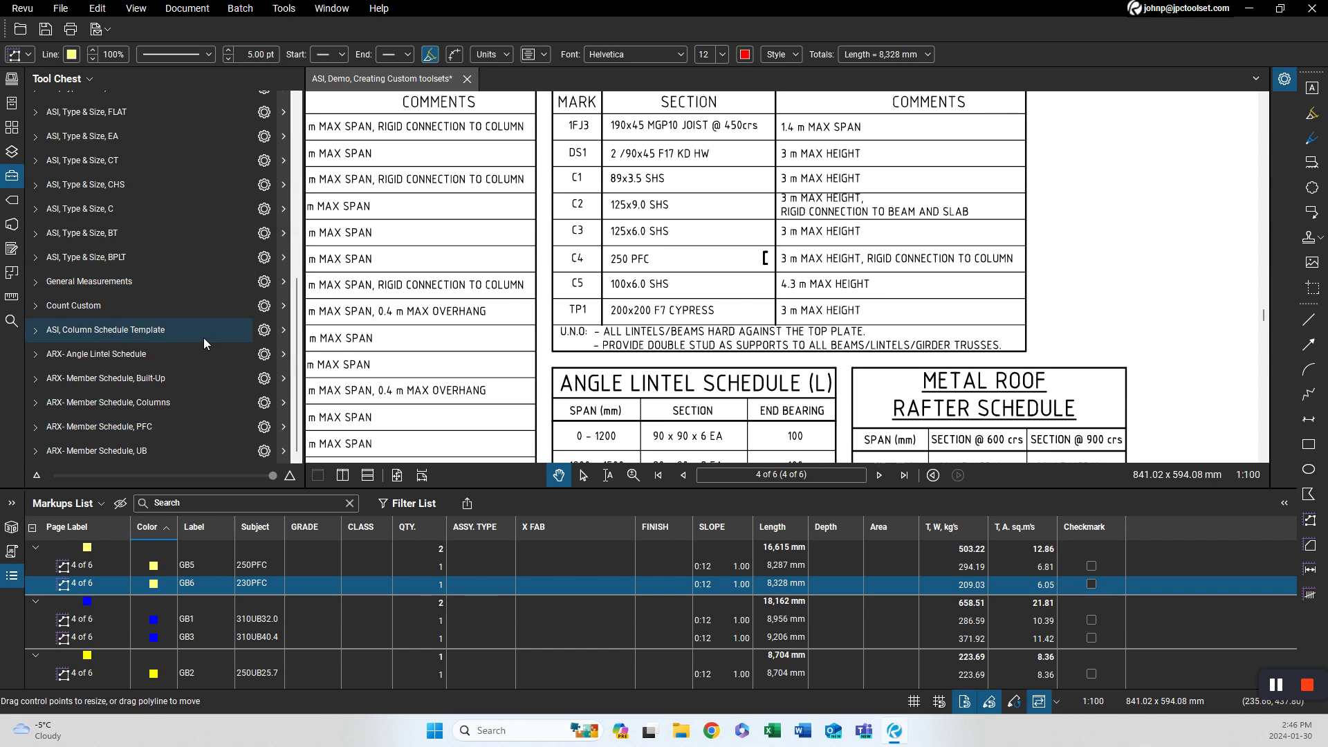
{"action": "left_click", "coordinate": [176, 452]}
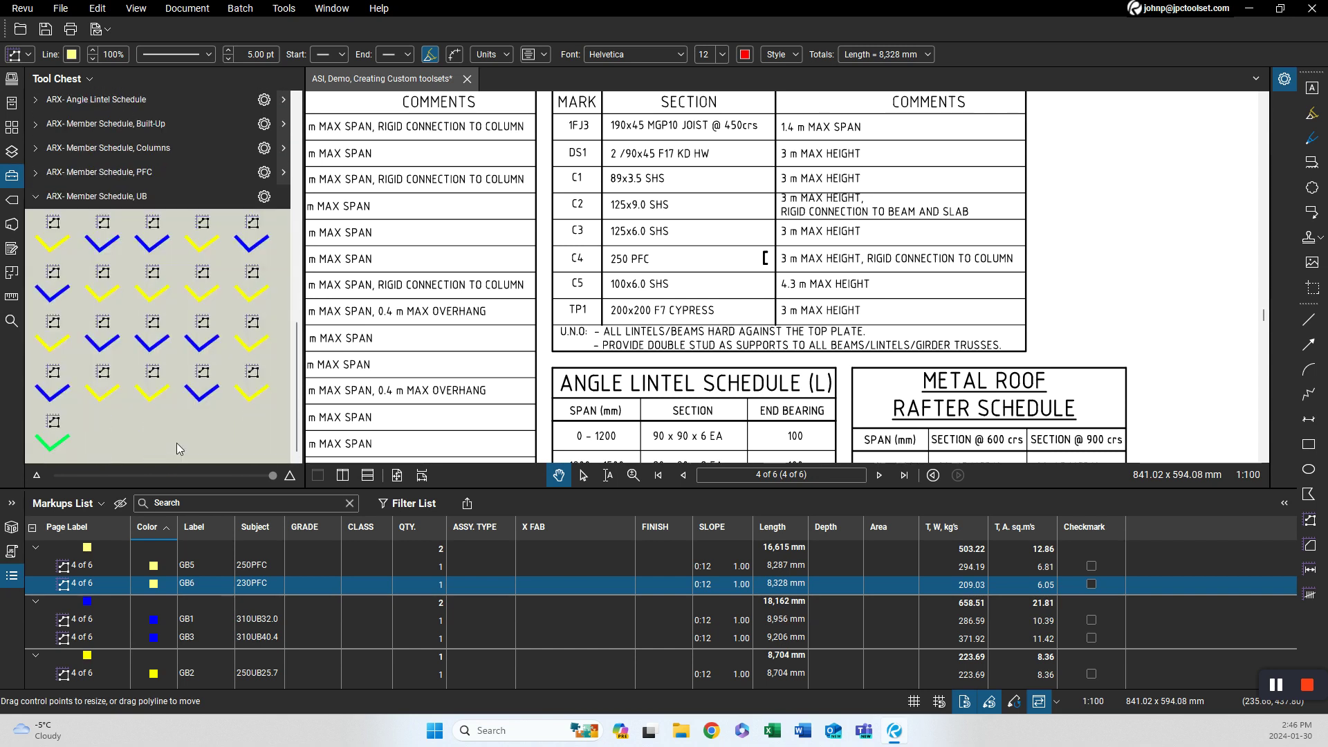
{"action": "left_click", "coordinate": [264, 198]}
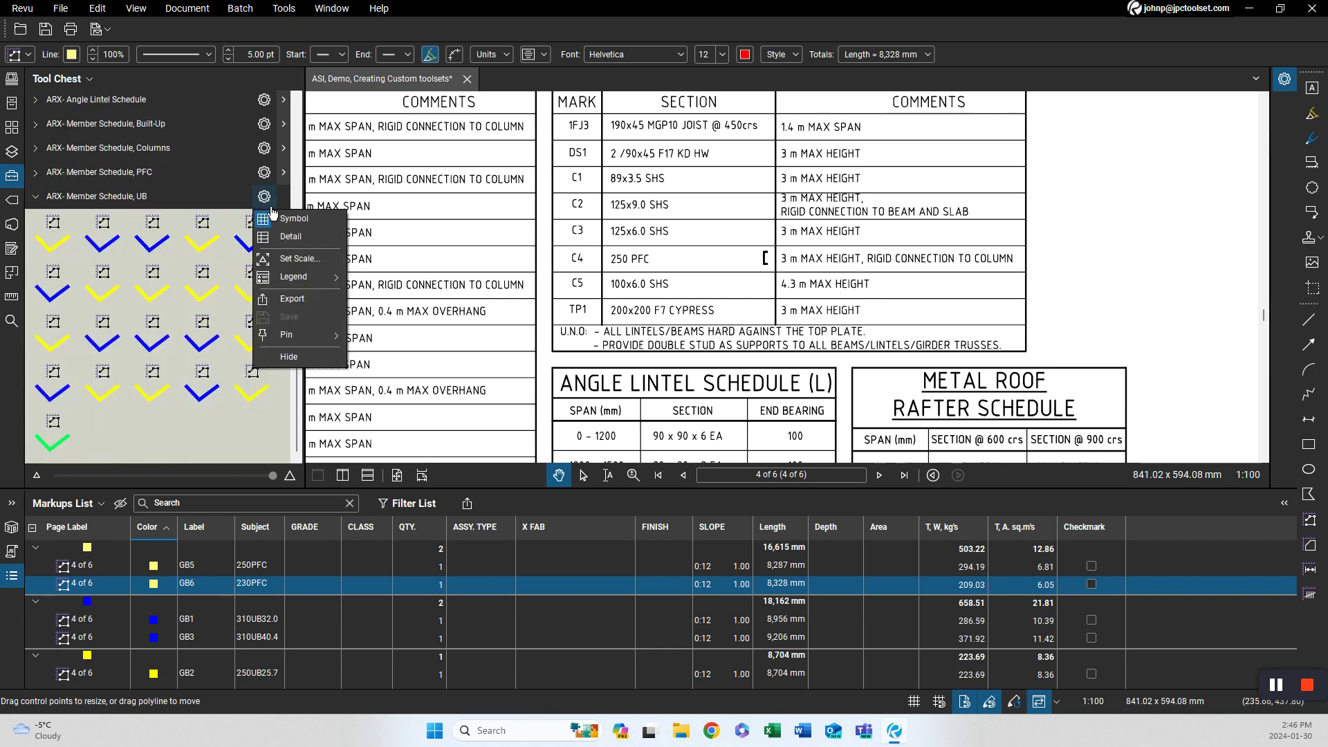
{"action": "left_click", "coordinate": [290, 237]}
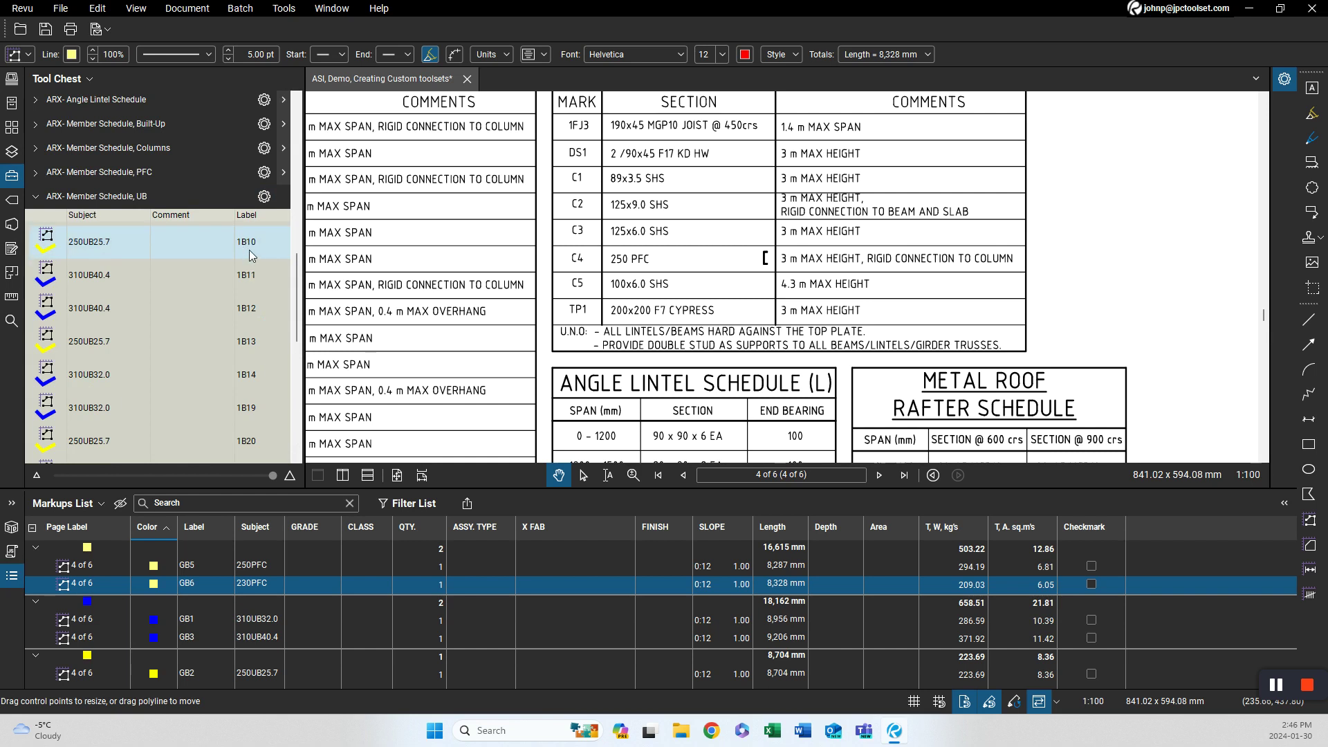
Expand the ARX- Member Schedule, PFC set and examine the beam marks on the first floor framing plan.
{"action": "scroll", "coordinate": [531, 277], "scroll_direction": "down", "scroll_amount": 5}
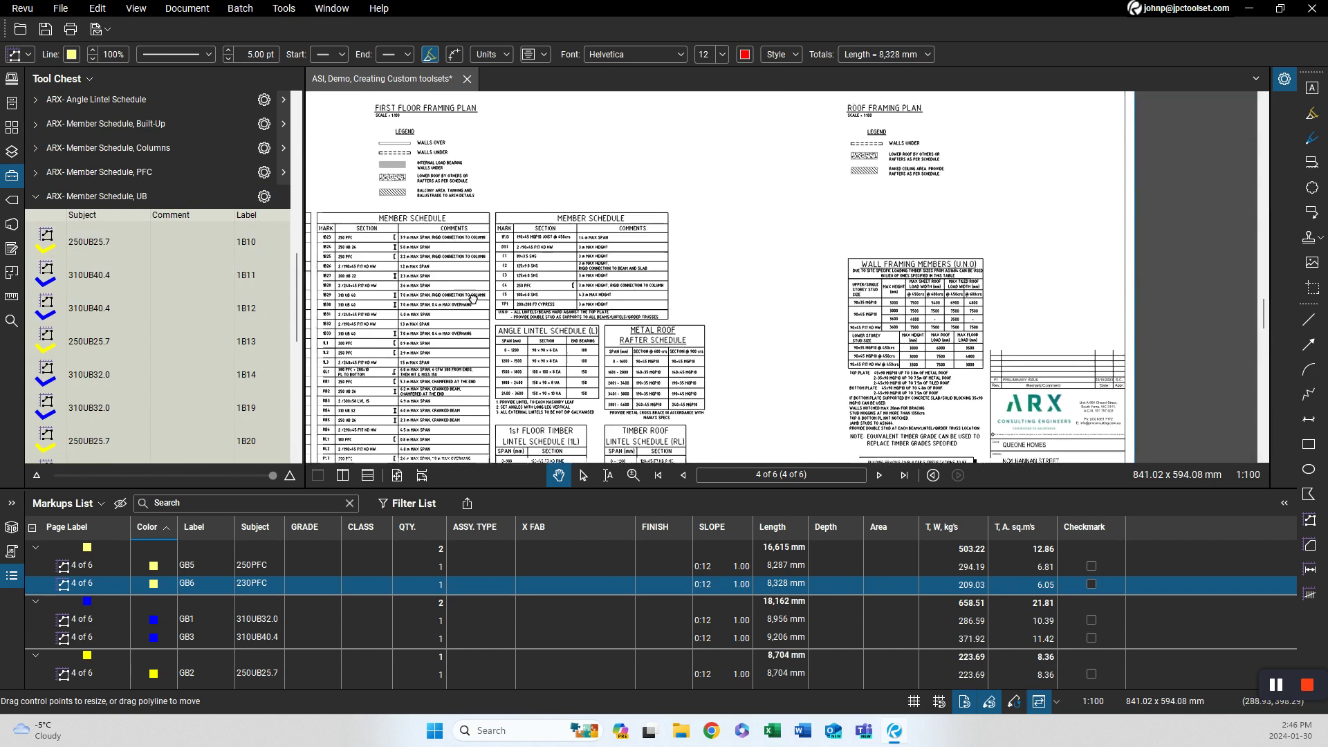
{"action": "mouse_move", "coordinate": [428, 314]}
{"action": "left_mouse_down"}
{"action": "mouse_move", "coordinate": [540, 290]}
{"action": "mouse_move", "coordinate": [580, 305]}
{"action": "left_mouse_up"}
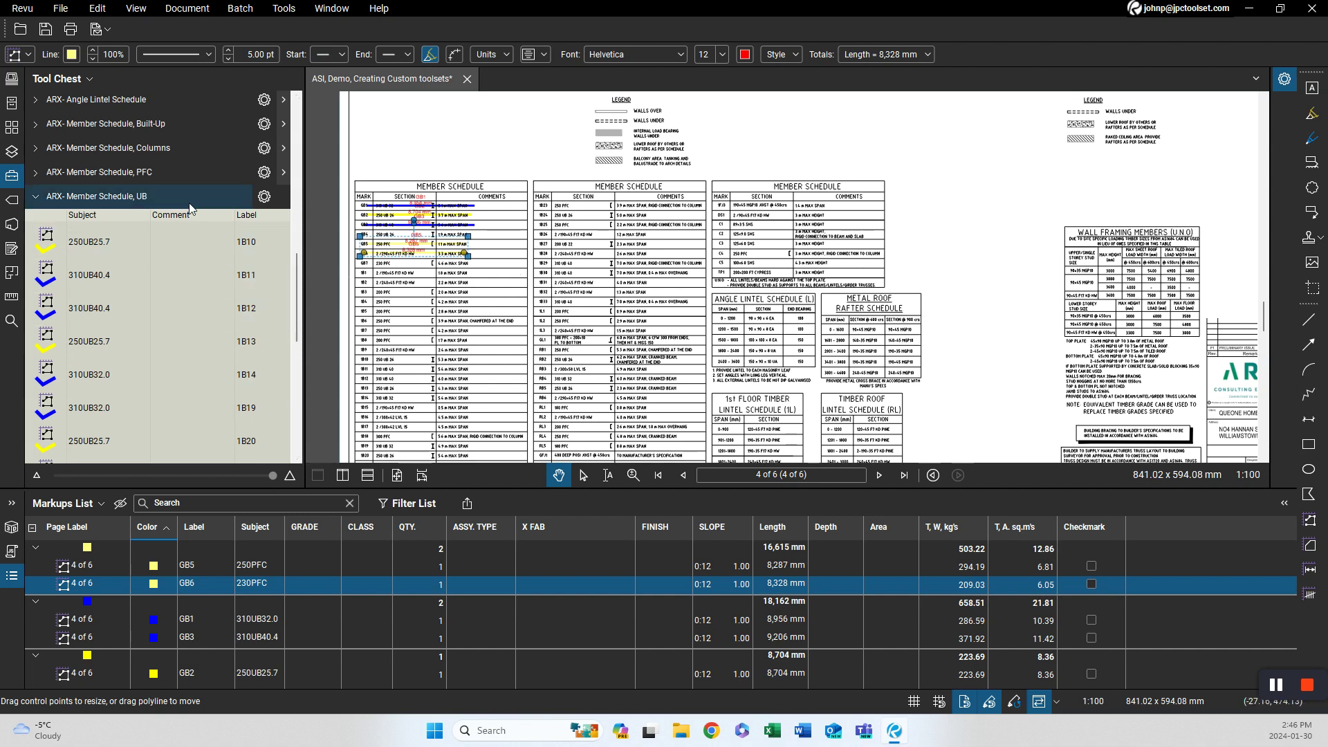
{"action": "left_click", "coordinate": [193, 172]}
{"action": "scroll", "coordinate": [539, 270], "scroll_direction": "up", "scroll_amount": 3}
{"action": "scroll", "coordinate": [546, 275], "scroll_direction": "down", "scroll_amount": 3}
{"action": "scroll", "coordinate": [546, 274], "scroll_direction": "down", "scroll_amount": 3}
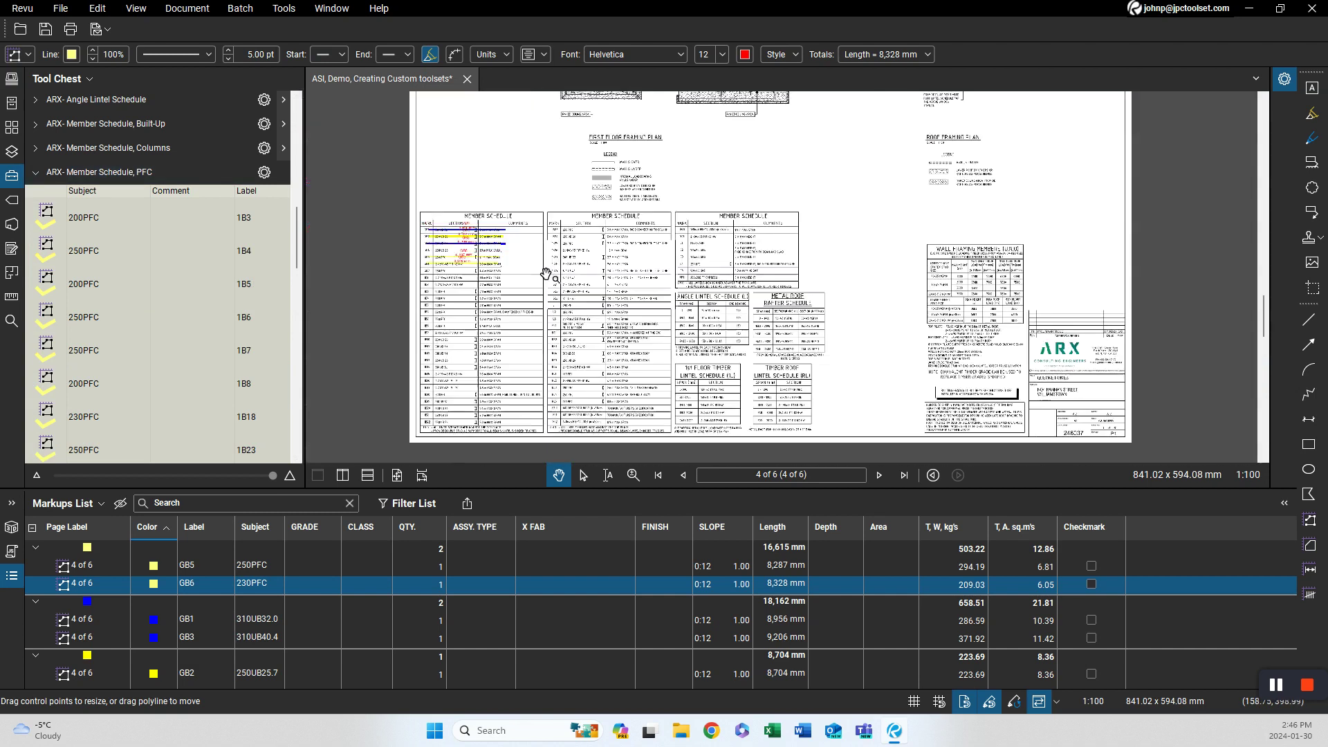
{"action": "scroll", "coordinate": [504, 334], "scroll_direction": "up", "scroll_amount": 3}
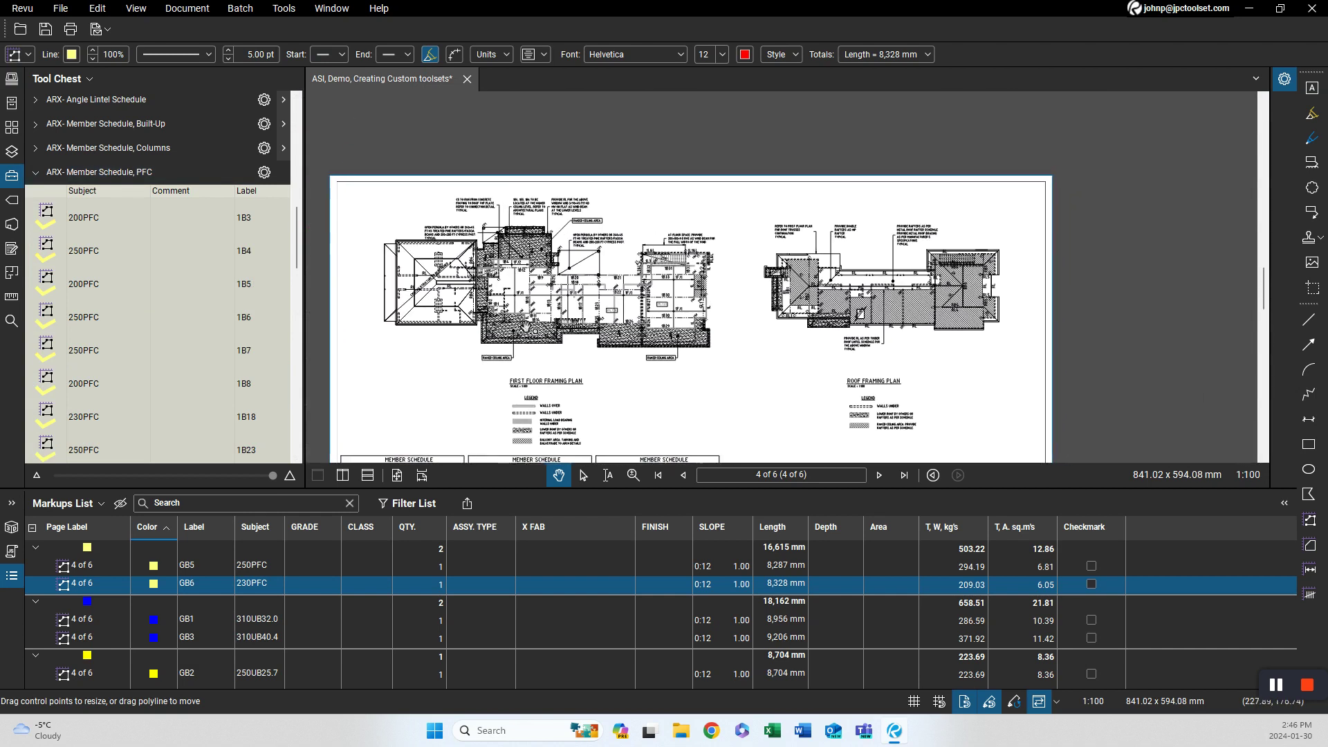
{"action": "scroll", "coordinate": [505, 334], "scroll_direction": "up", "scroll_amount": 5}
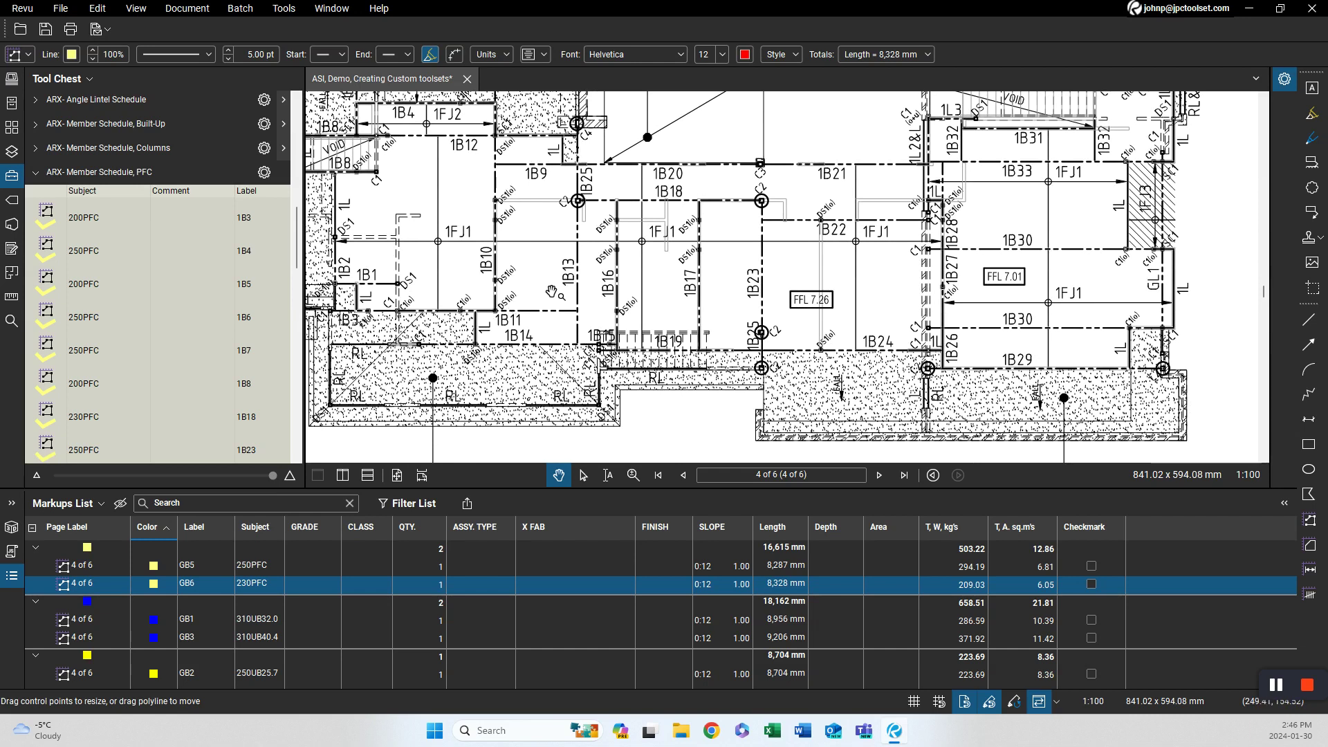
Measure beam 1B13 on the first floor framing plan with the UB set's 1B13 250UB25.7 tool, about 5,500 mm long.
{"action": "scroll", "coordinate": [176, 349], "scroll_direction": "down", "scroll_amount": 5}
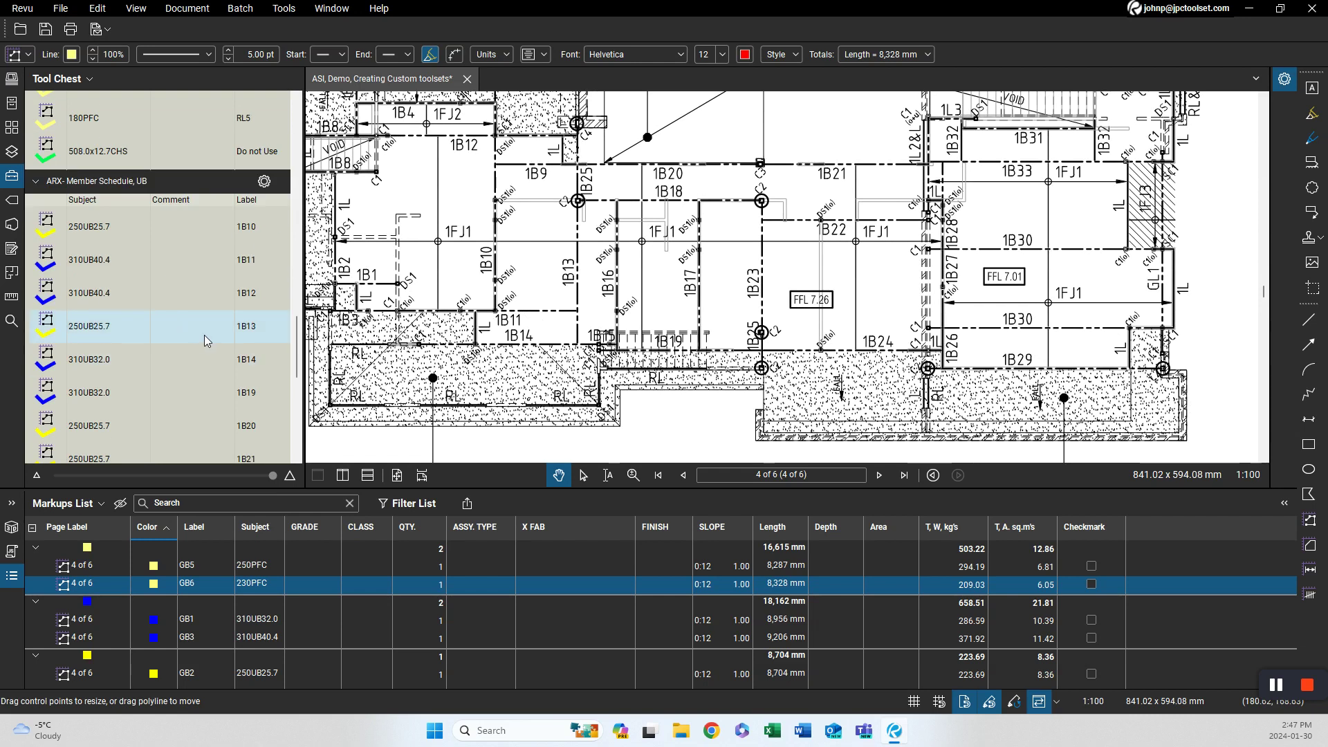
{"action": "left_click", "coordinate": [105, 334]}
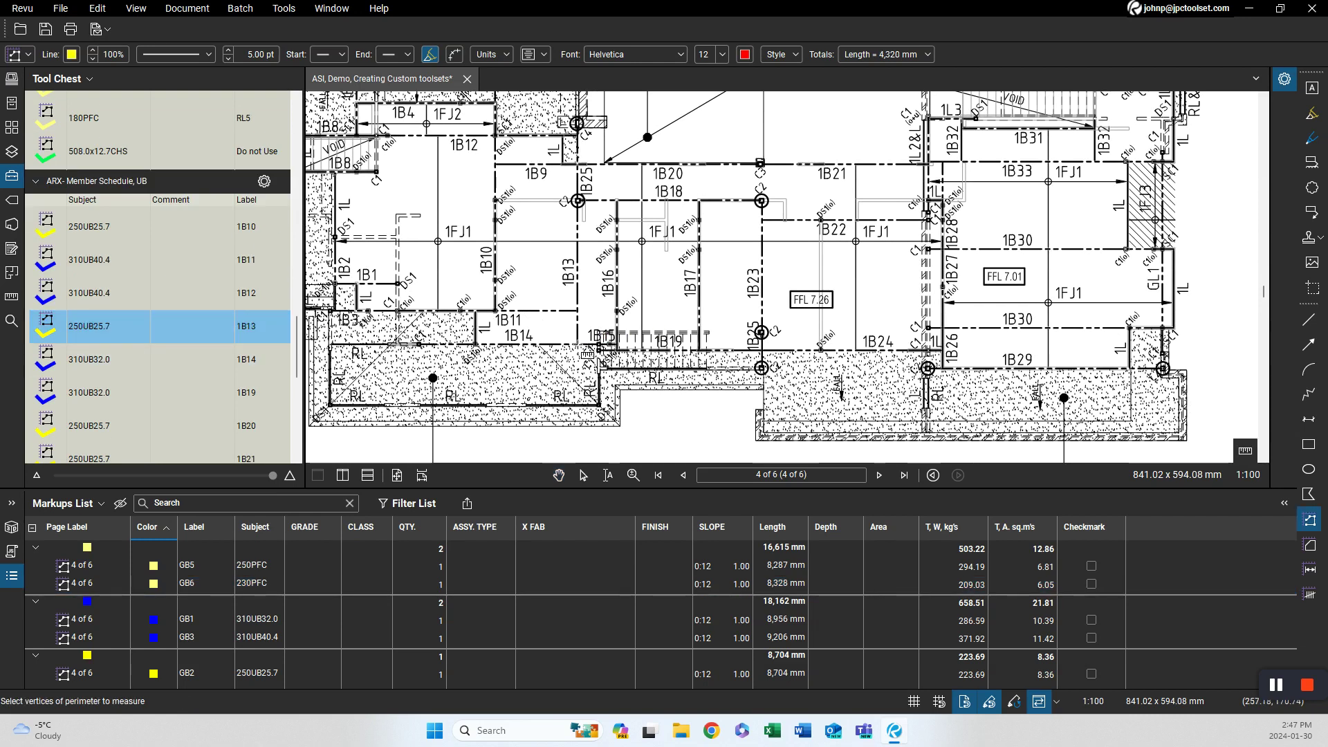
{"action": "left_click", "coordinate": [578, 344]}
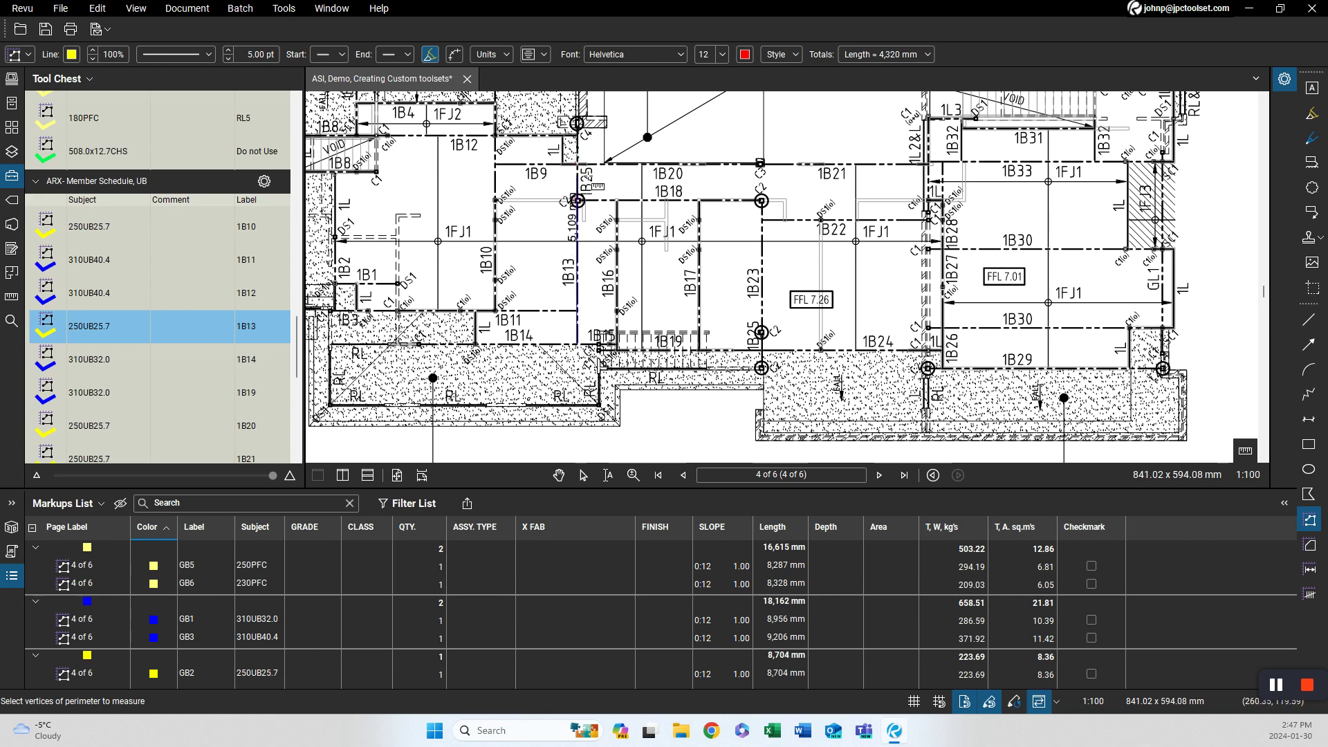
{"action": "double_click", "coordinate": [578, 166]}
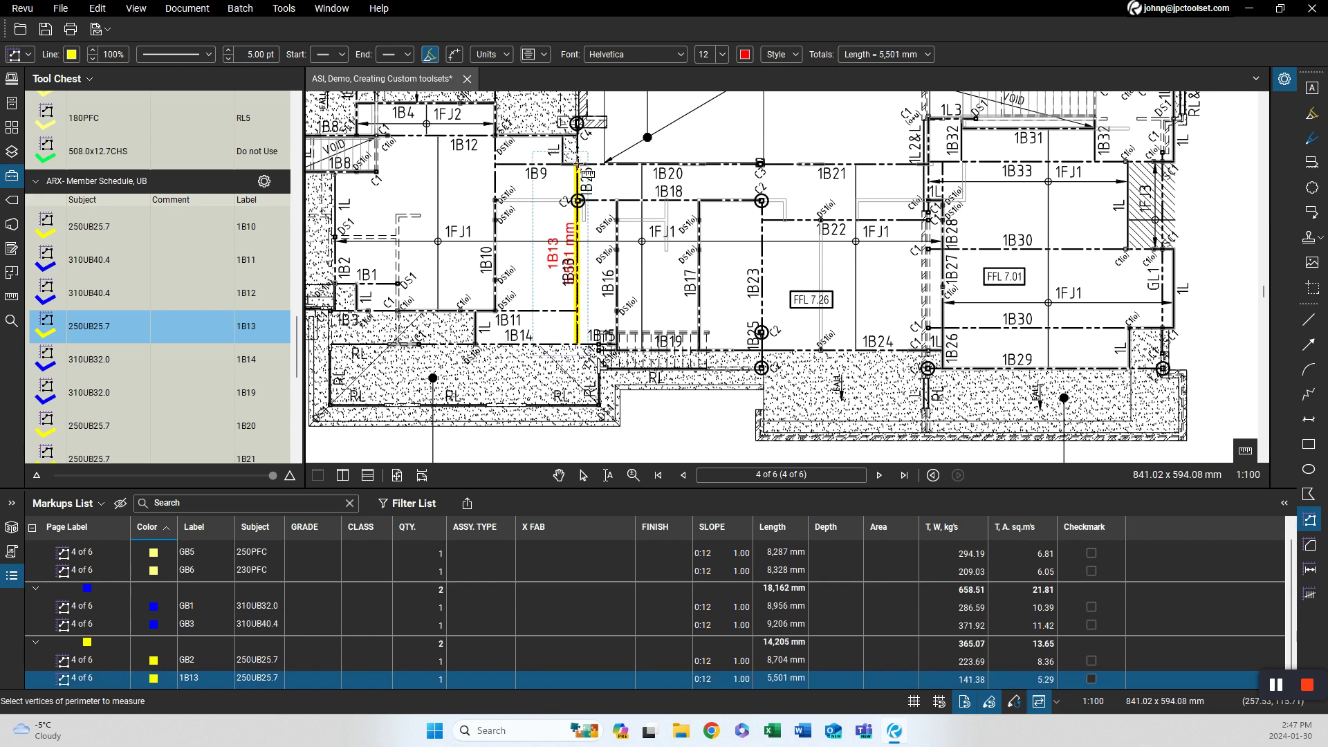
Measure beam 1B10 from 1B11 up to 1B12 with the UB set's 1B10 250UB25.7 tool, about 5,370 mm long.
{"action": "left_click", "coordinate": [166, 227]}
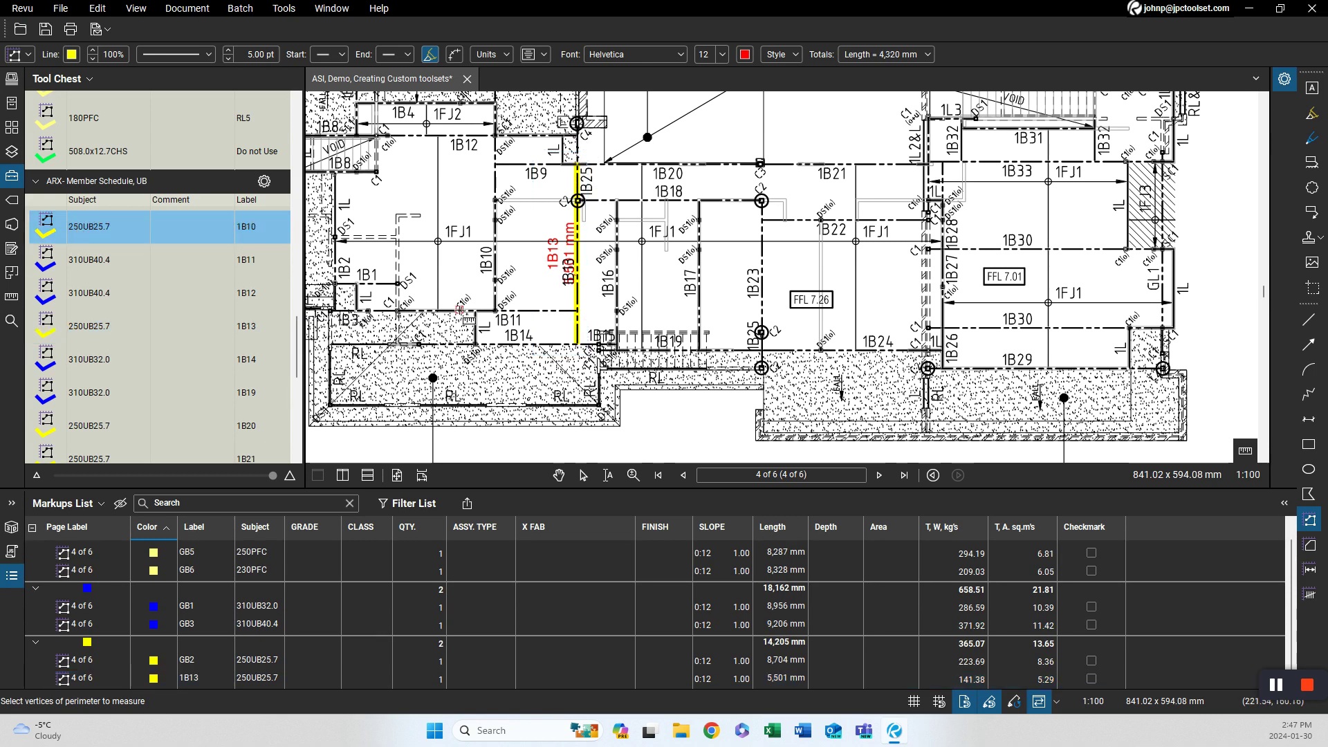
{"action": "left_click", "coordinate": [495, 312]}
{"action": "scroll", "coordinate": [498, 228], "scroll_direction": "down", "scroll_amount": 3}
{"action": "left_click_drag", "start_coordinate": [503, 270], "coordinate": [484, 169]}
{"action": "scroll", "coordinate": [486, 203], "scroll_direction": "up", "scroll_amount": 4}
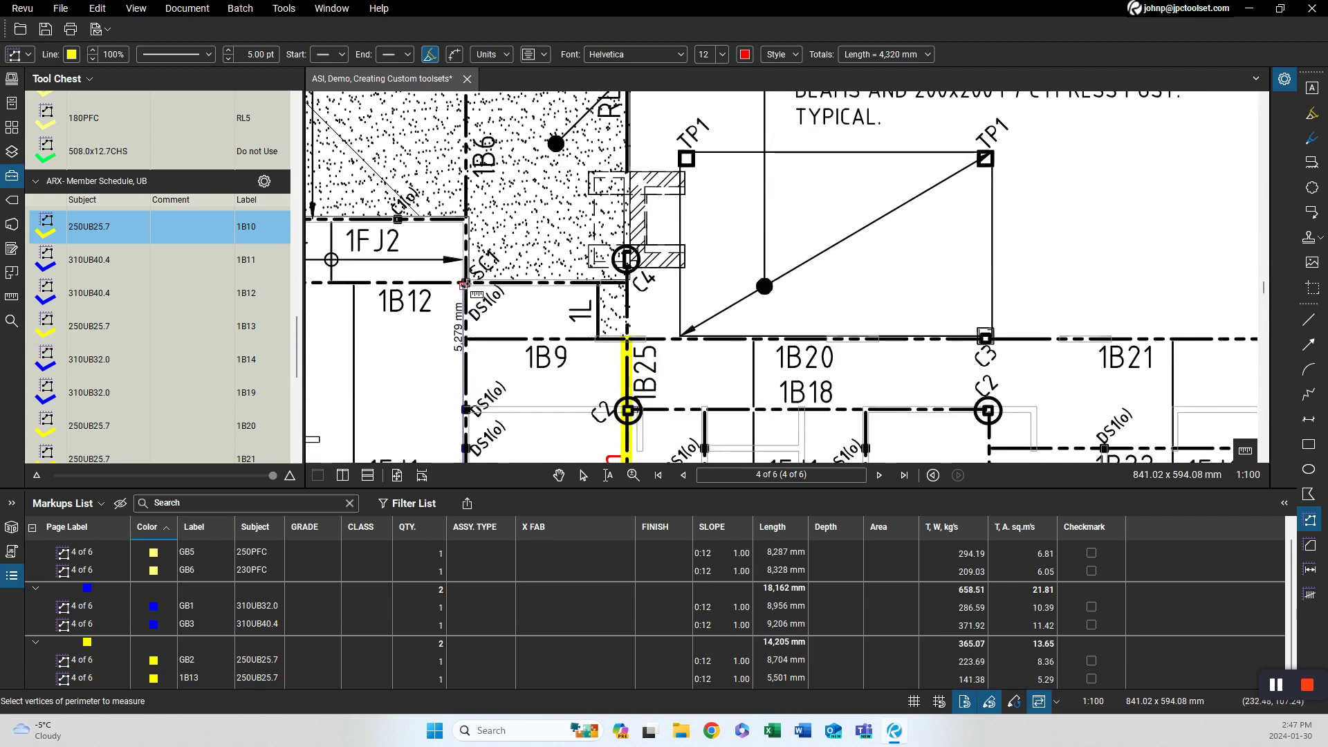
{"action": "left_click", "coordinate": [464, 283]}
{"action": "scroll", "coordinate": [477, 276], "scroll_direction": "down", "scroll_amount": 3}
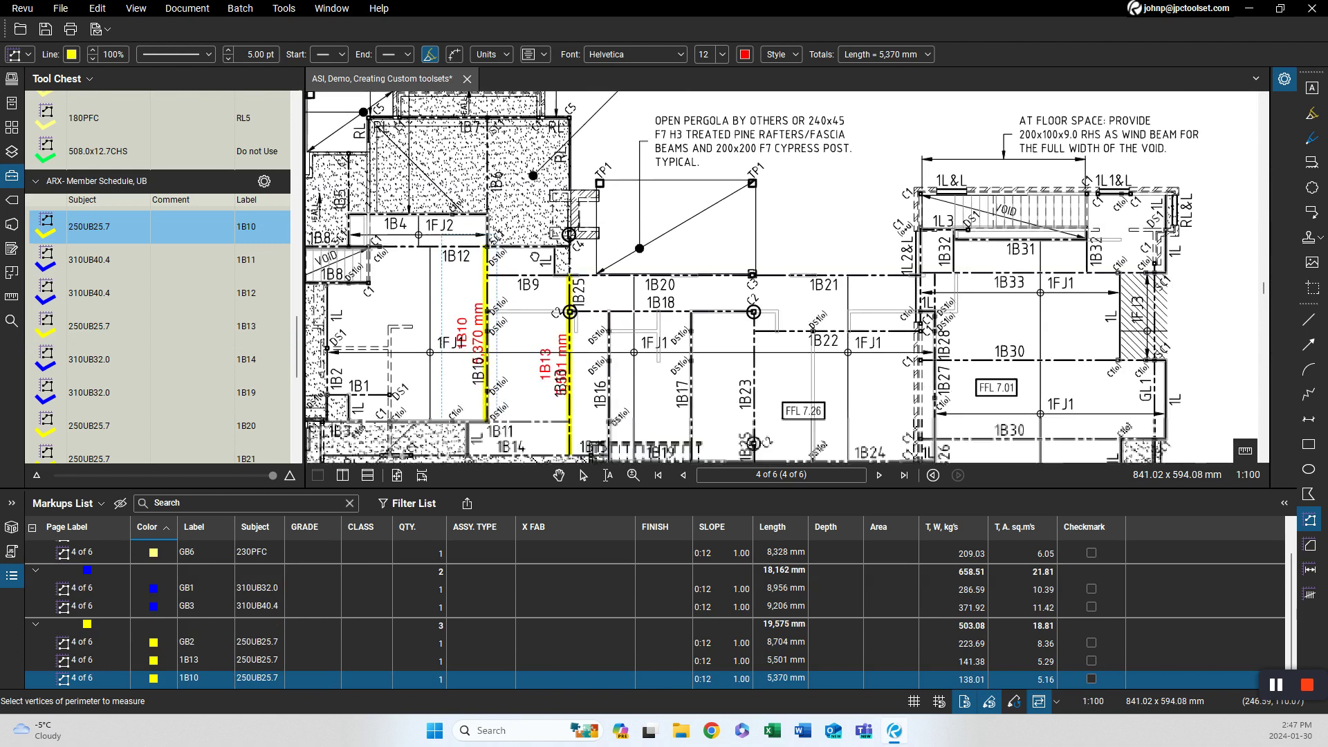
Run a visual search of the current page for the C2 mark beside the column on beam 1B13, with increased sensitivity.
{"action": "left_click_drag", "start_coordinate": [535, 257], "coordinate": [513, 208]}
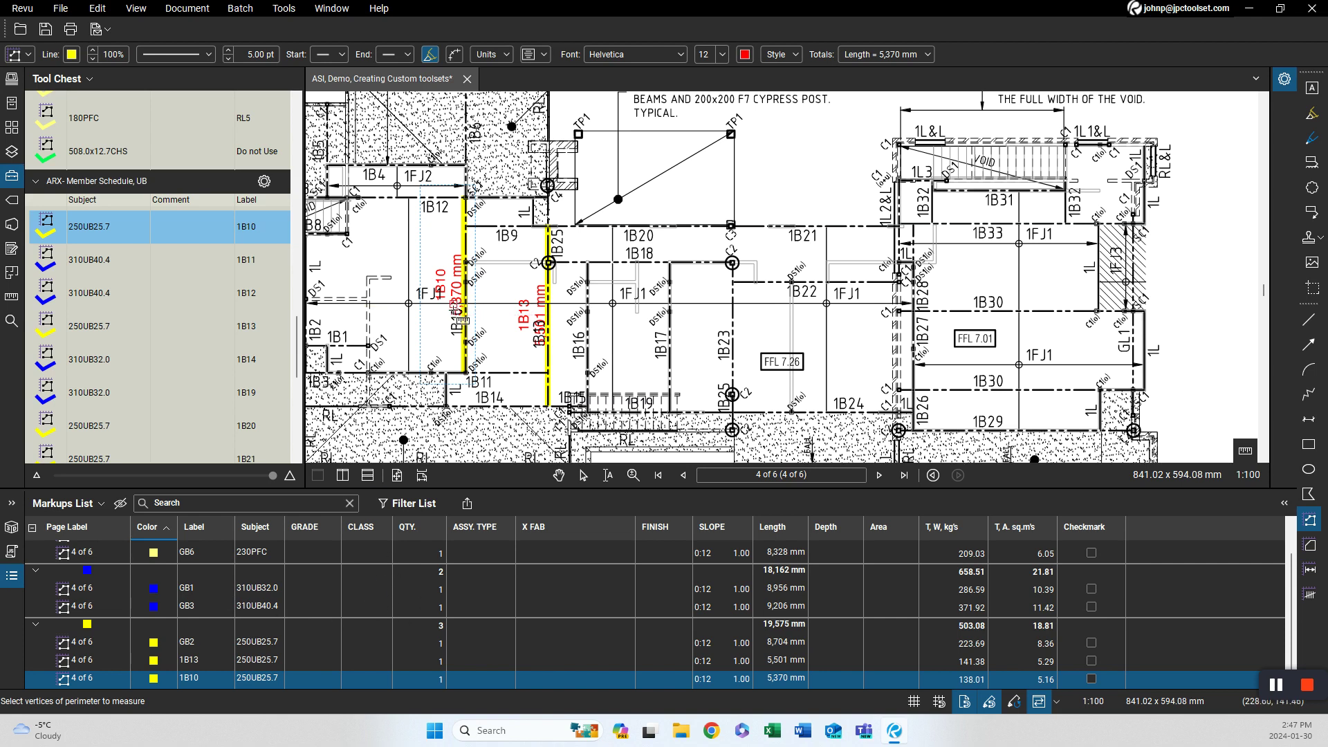
{"action": "mouse_move", "coordinate": [527, 328]}
{"action": "left_mouse_down"}
{"action": "mouse_move", "coordinate": [519, 295]}
{"action": "mouse_move", "coordinate": [447, 366]}
{"action": "left_mouse_up"}
{"action": "scroll", "coordinate": [466, 305], "scroll_direction": "up", "scroll_amount": 5}
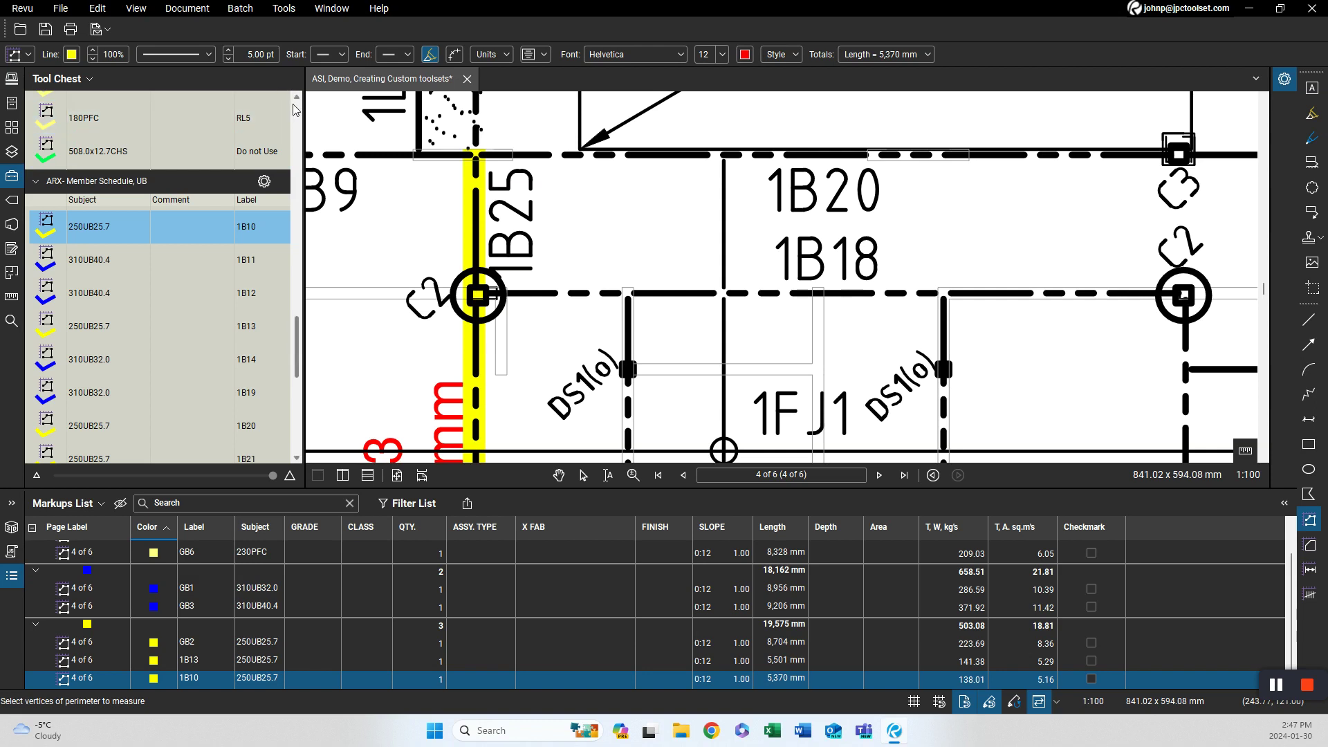
{"action": "scroll", "coordinate": [293, 109], "scroll_direction": "up", "scroll_amount": 10}
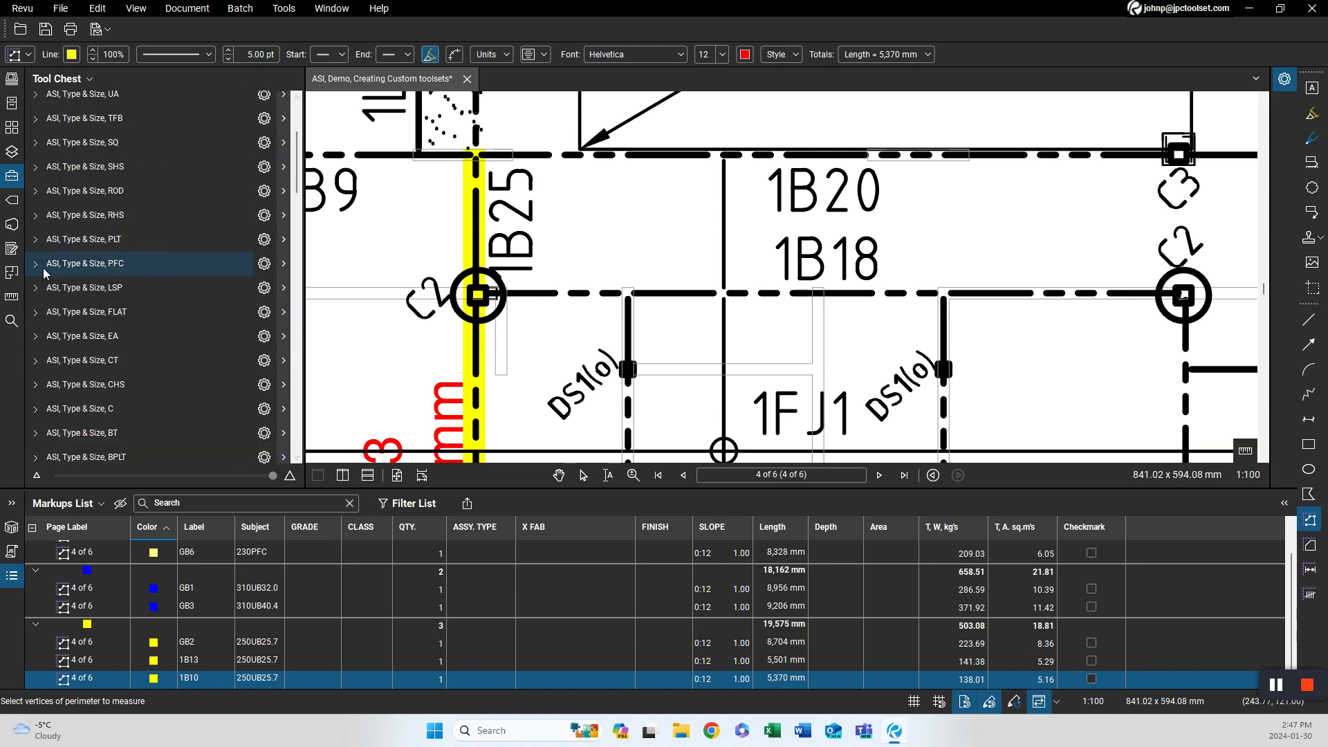
{"action": "left_click", "coordinate": [11, 323]}
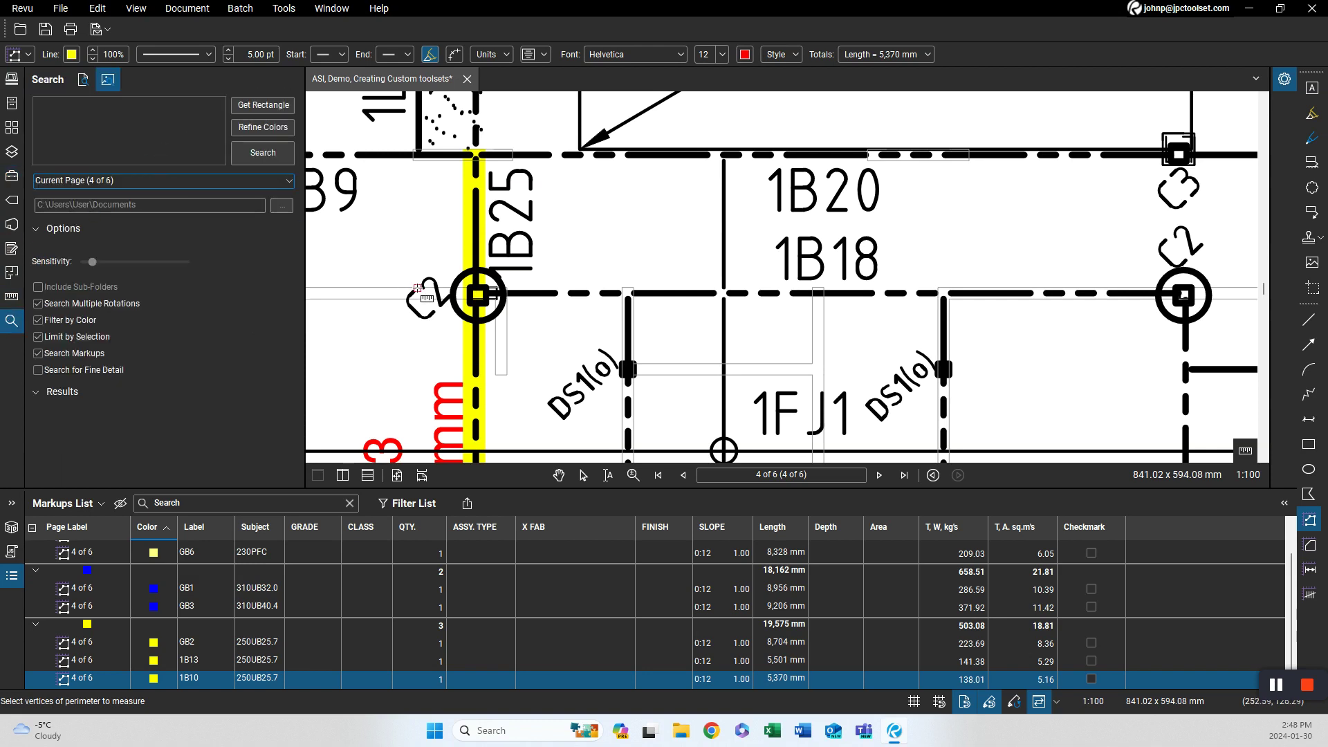
{"action": "left_click", "coordinate": [262, 107]}
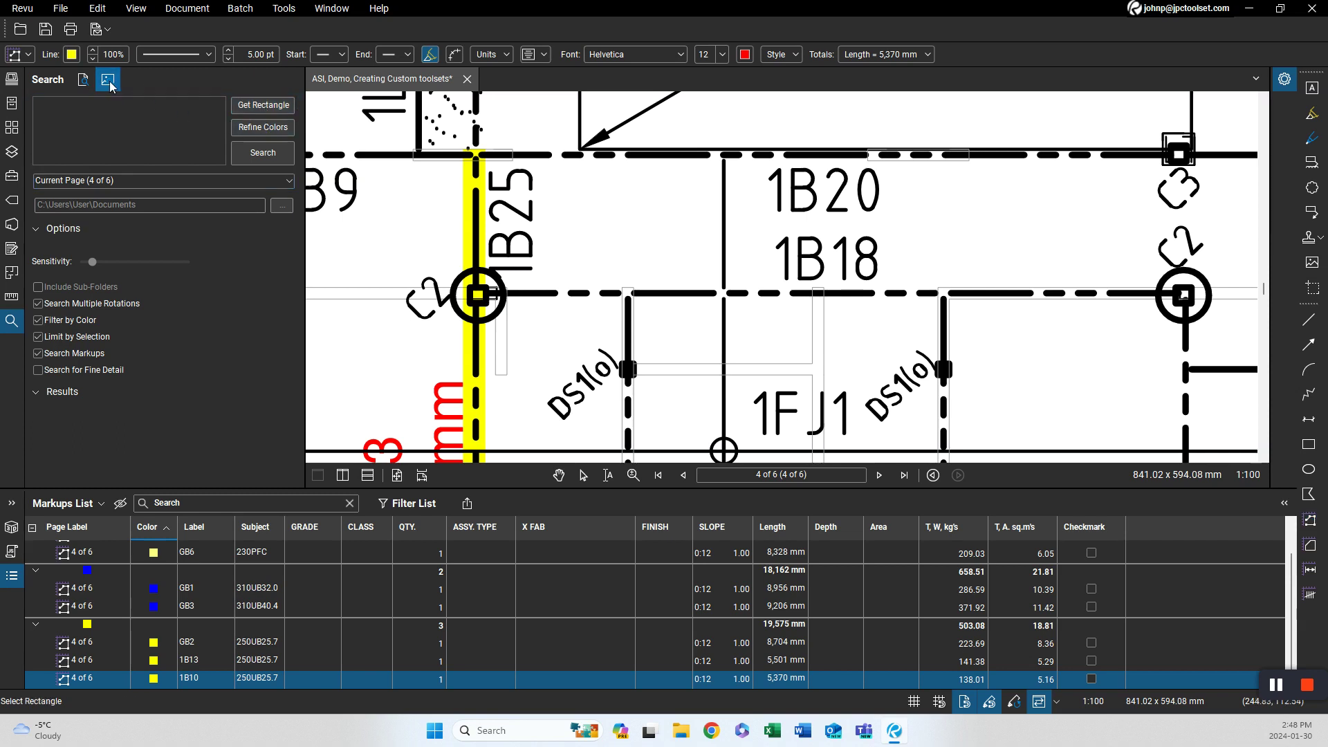
{"action": "left_click", "coordinate": [260, 110]}
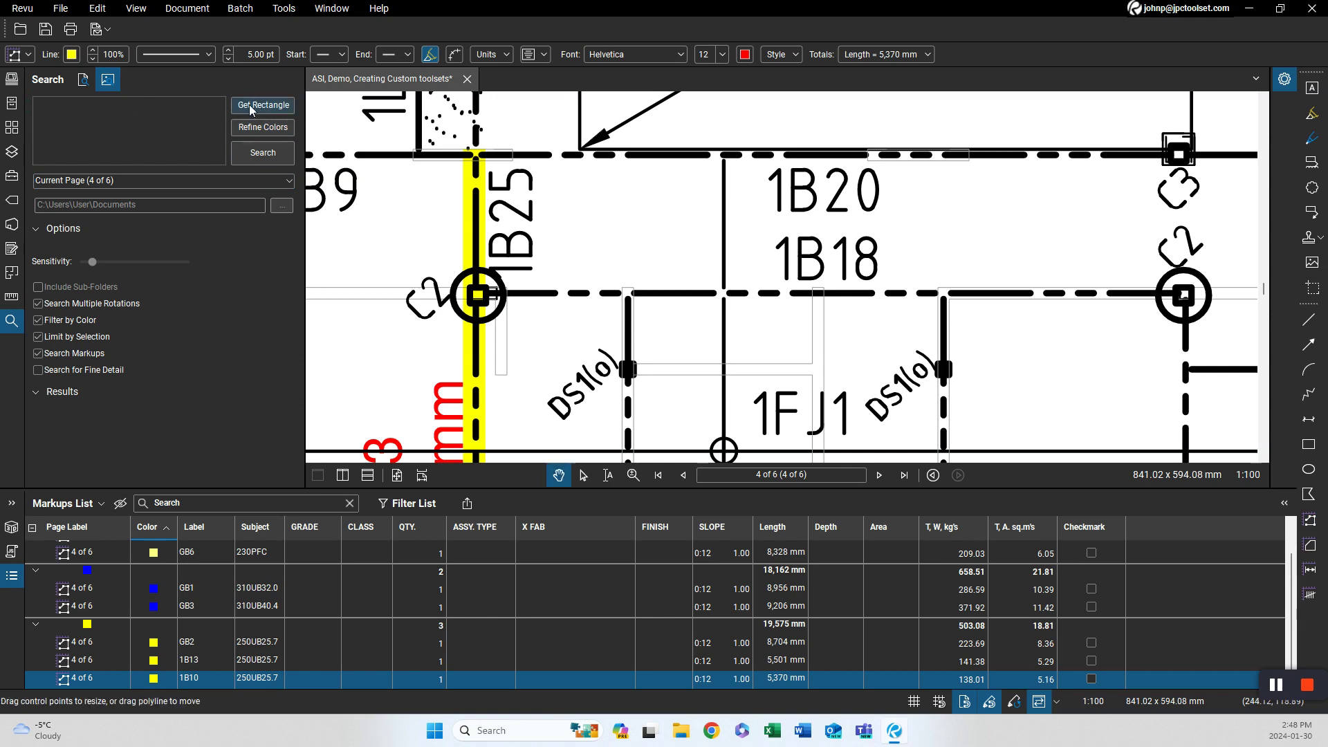
{"action": "left_click_drag", "start_coordinate": [398, 268], "coordinate": [461, 335]}
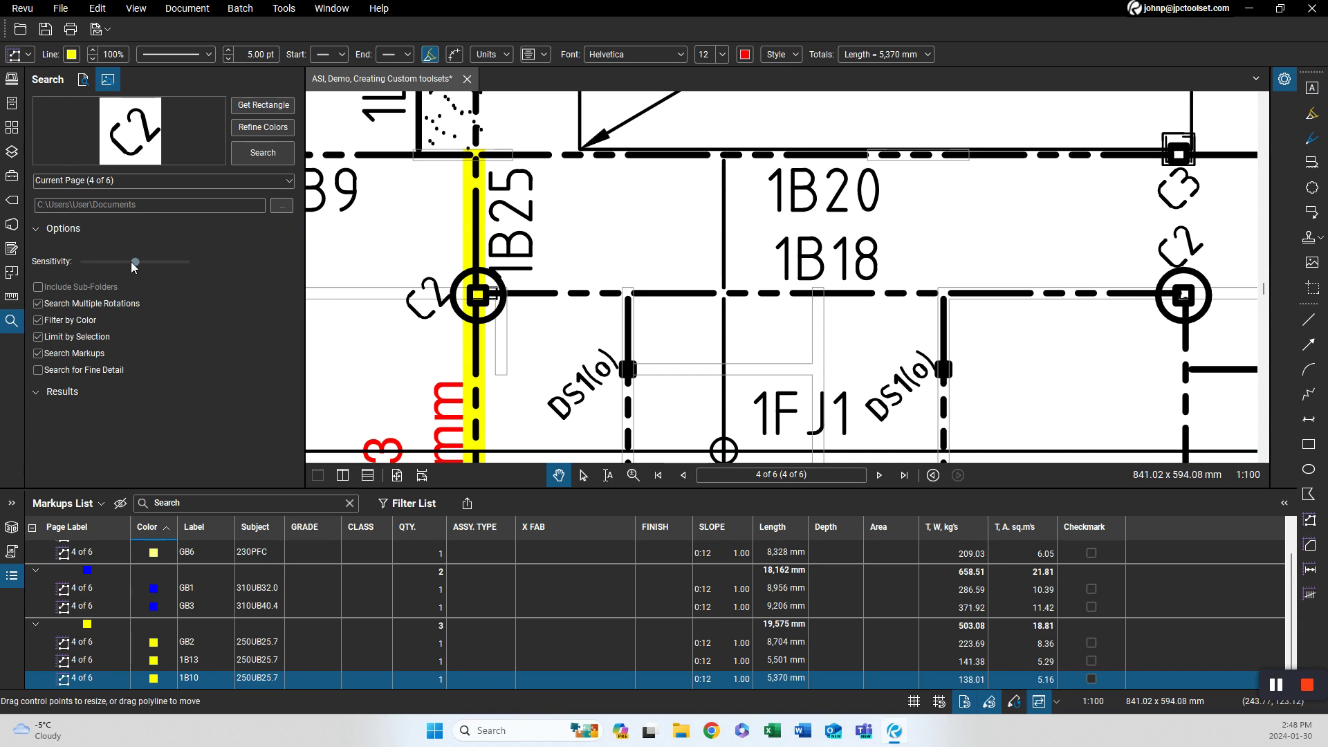
{"action": "left_click", "coordinate": [260, 155]}
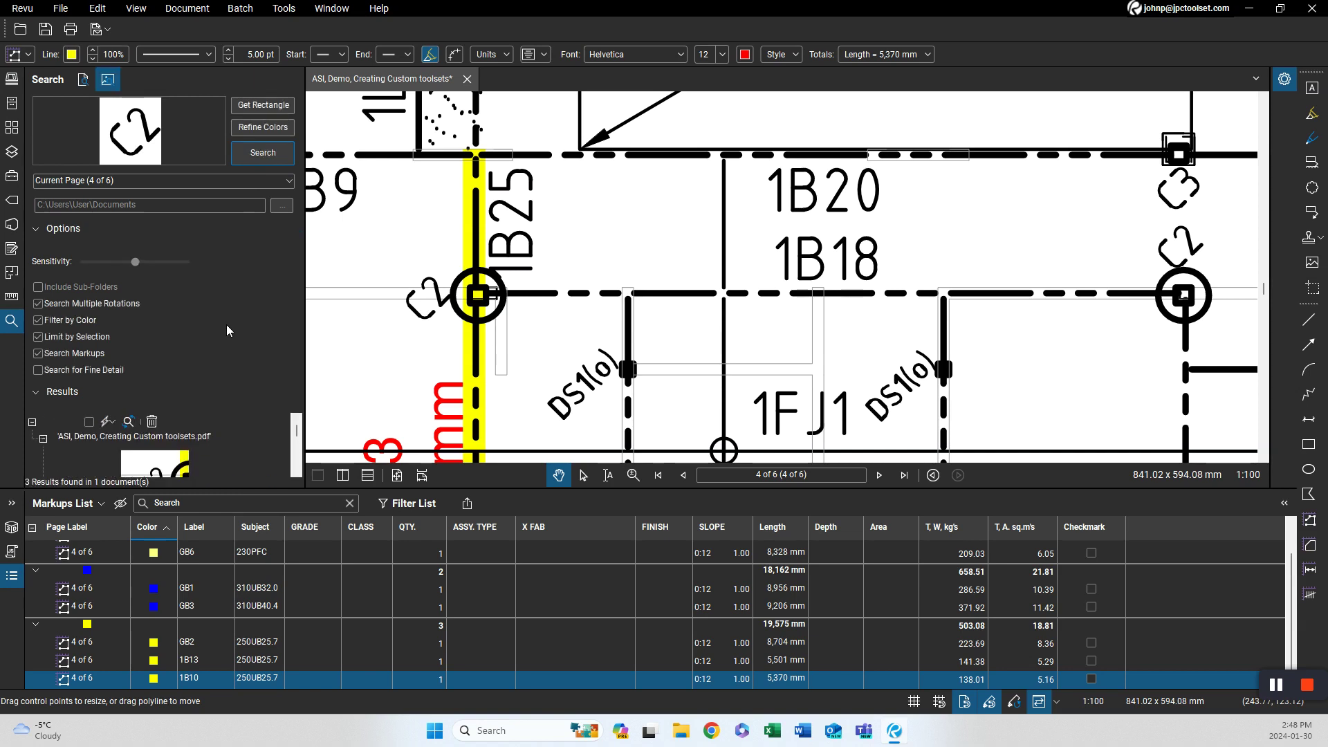
Check all C2 search results and apply the C2 125x125x6.0SHS count measurement from the ASI, Column Schedule Template set.
{"action": "left_click", "coordinate": [89, 422]}
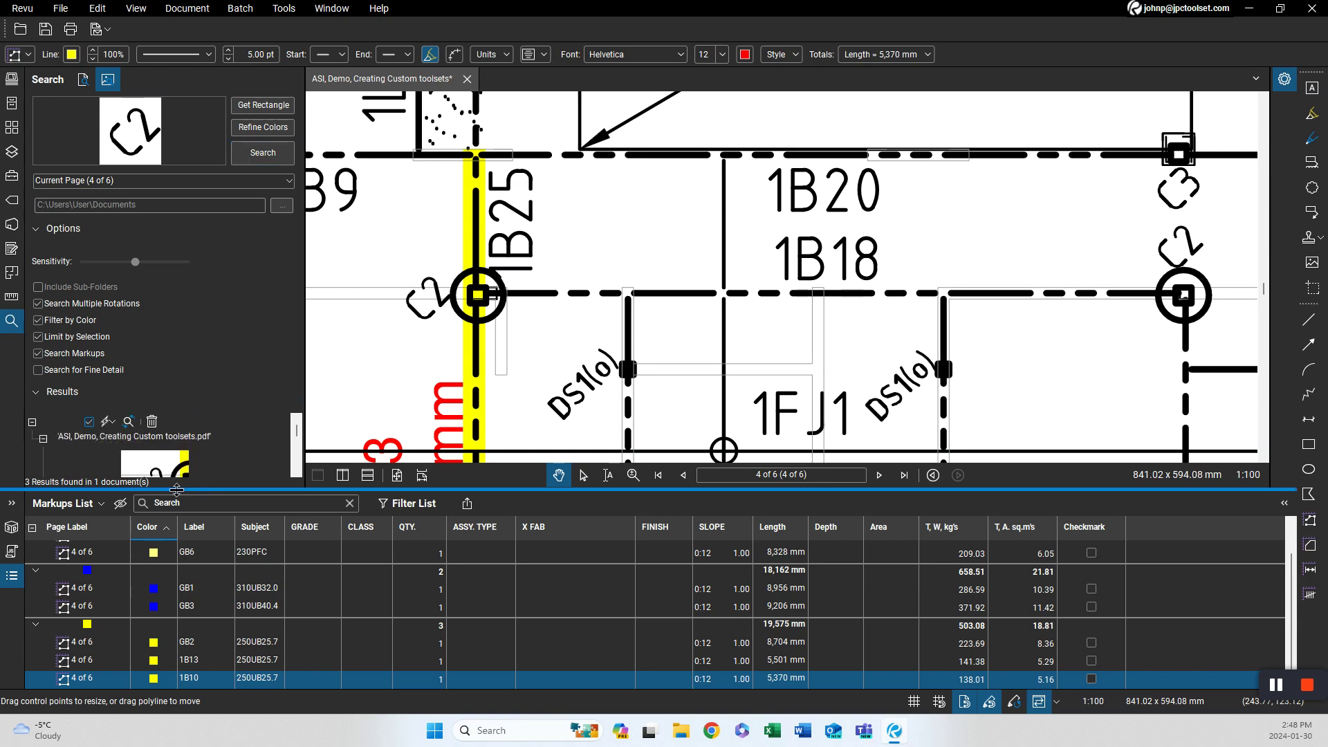
{"action": "left_click_drag", "start_coordinate": [176, 489], "coordinate": [177, 531]}
{"action": "scroll", "coordinate": [210, 461], "scroll_direction": "down", "scroll_amount": 1}
{"action": "scroll", "coordinate": [163, 494], "scroll_direction": "down", "scroll_amount": 1}
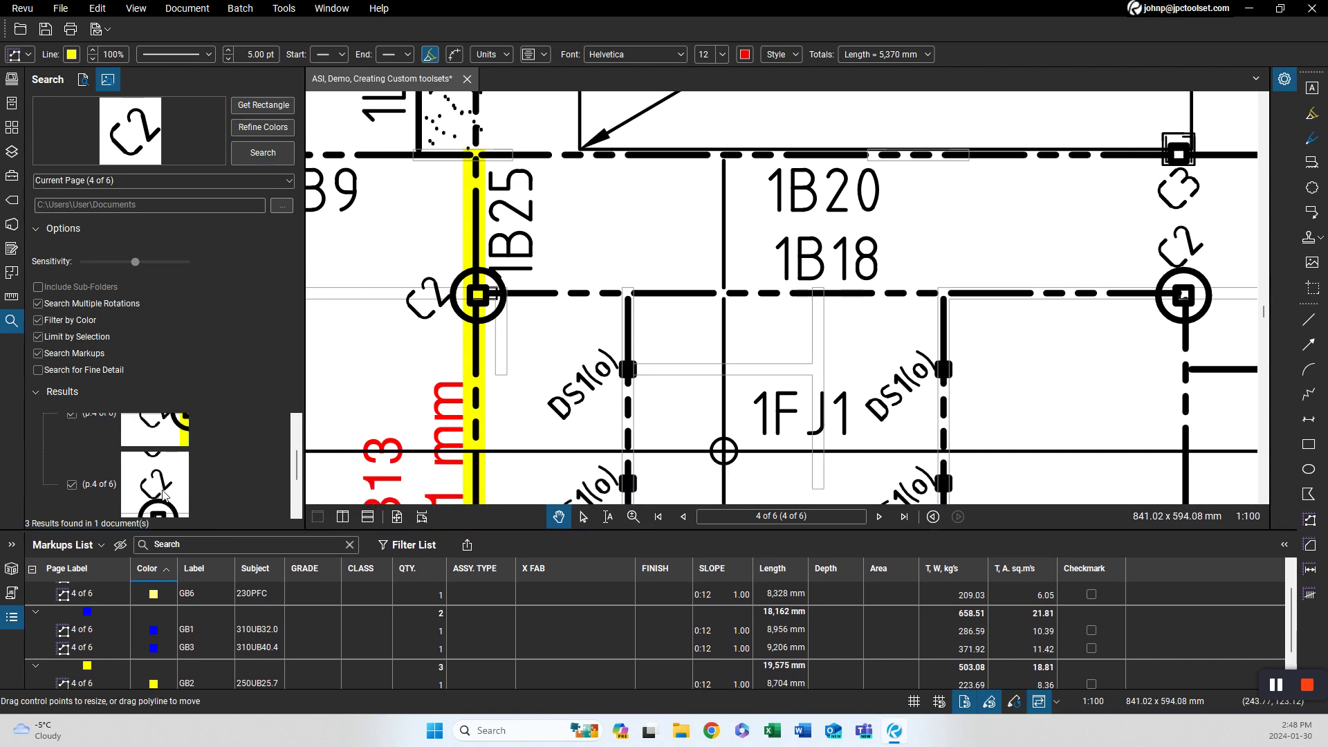
{"action": "scroll", "coordinate": [163, 494], "scroll_direction": "up", "scroll_amount": 2}
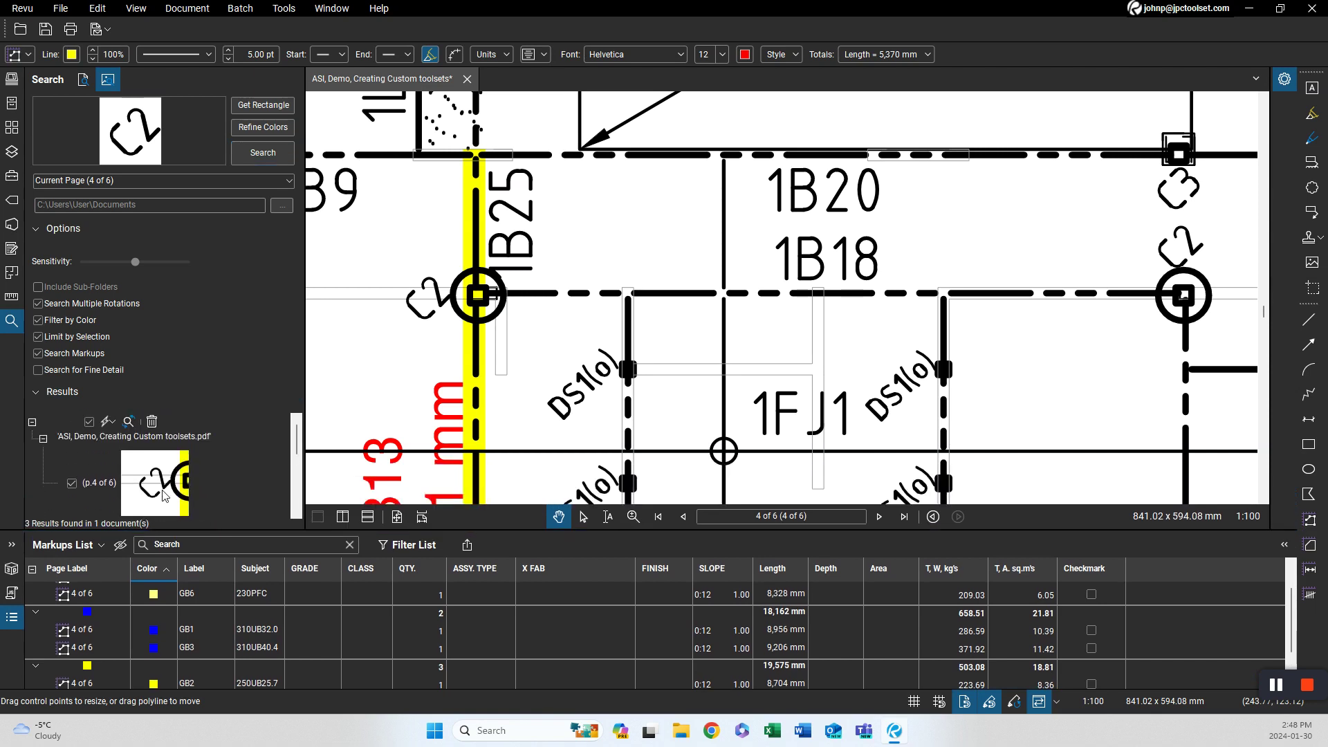
{"action": "left_click", "coordinate": [109, 422]}
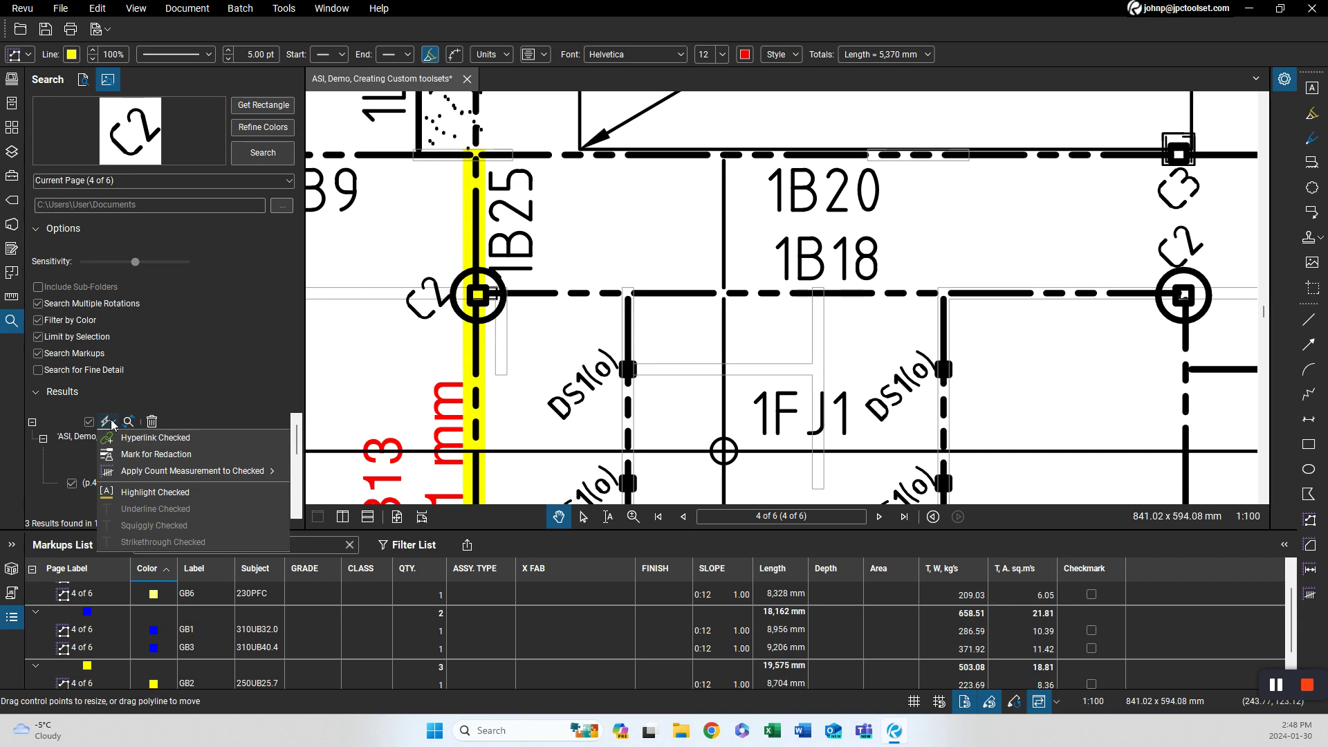
{"action": "mouse_move", "coordinate": [144, 476]}
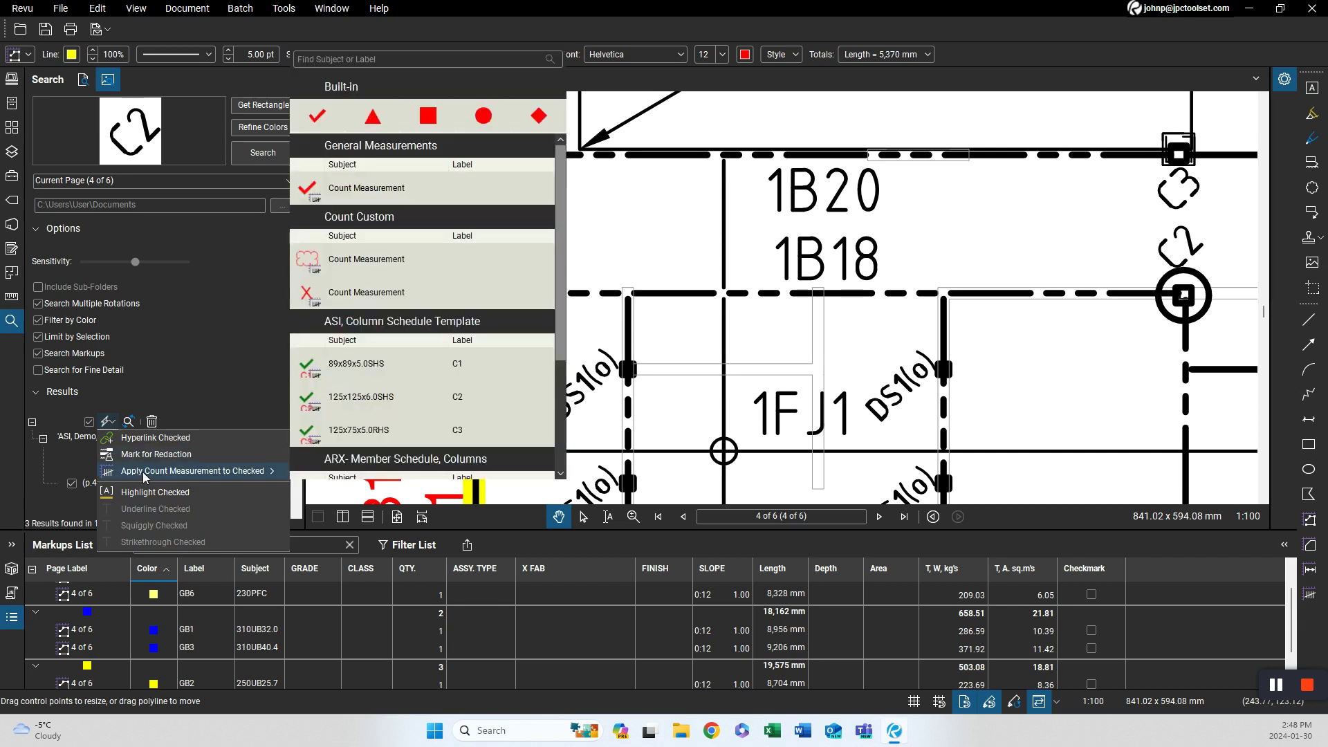
{"action": "left_click", "coordinate": [339, 398]}
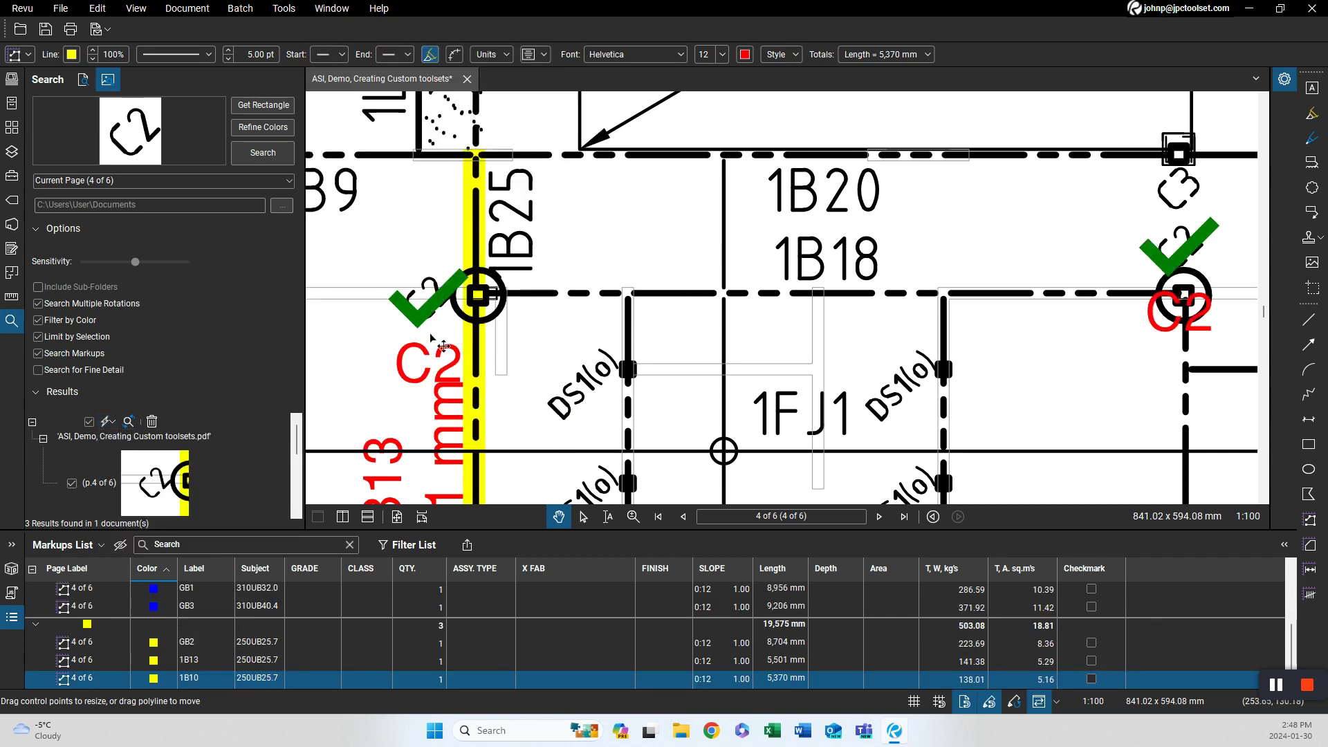
Split the C2 125x125x6.0SHS count measurement into individual counts in the markups list.
{"action": "scroll", "coordinate": [442, 345], "scroll_direction": "down", "scroll_amount": 3}
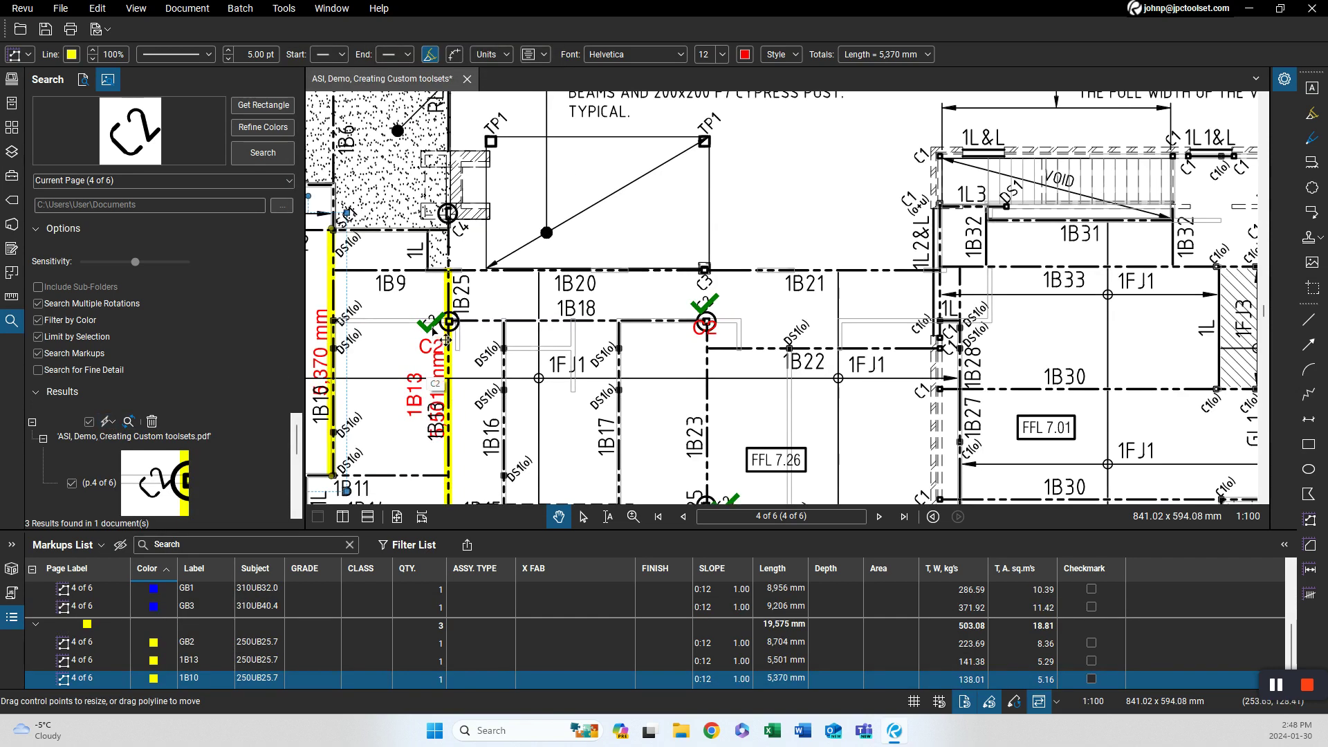
{"action": "left_click", "coordinate": [709, 323]}
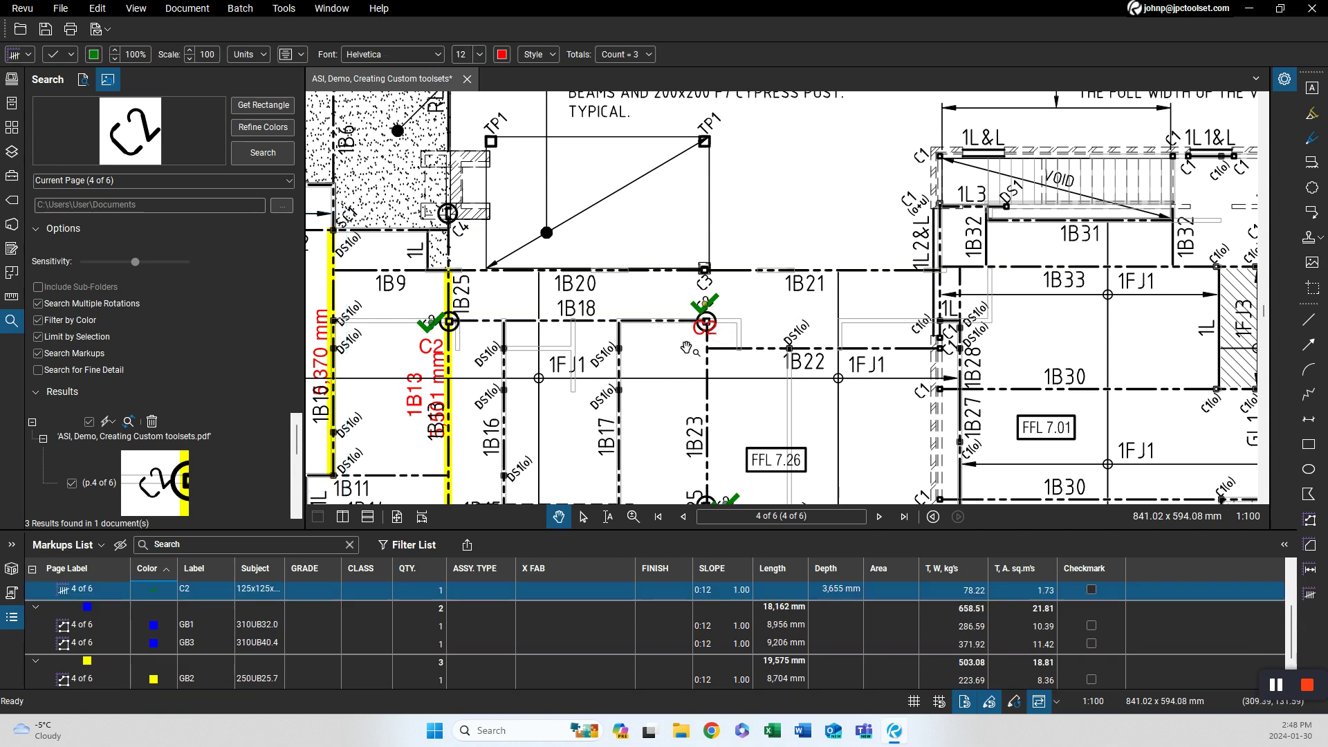
{"action": "right_click", "coordinate": [264, 592]}
{"action": "left_click", "coordinate": [263, 591]}
{"action": "right_click", "coordinate": [256, 596]}
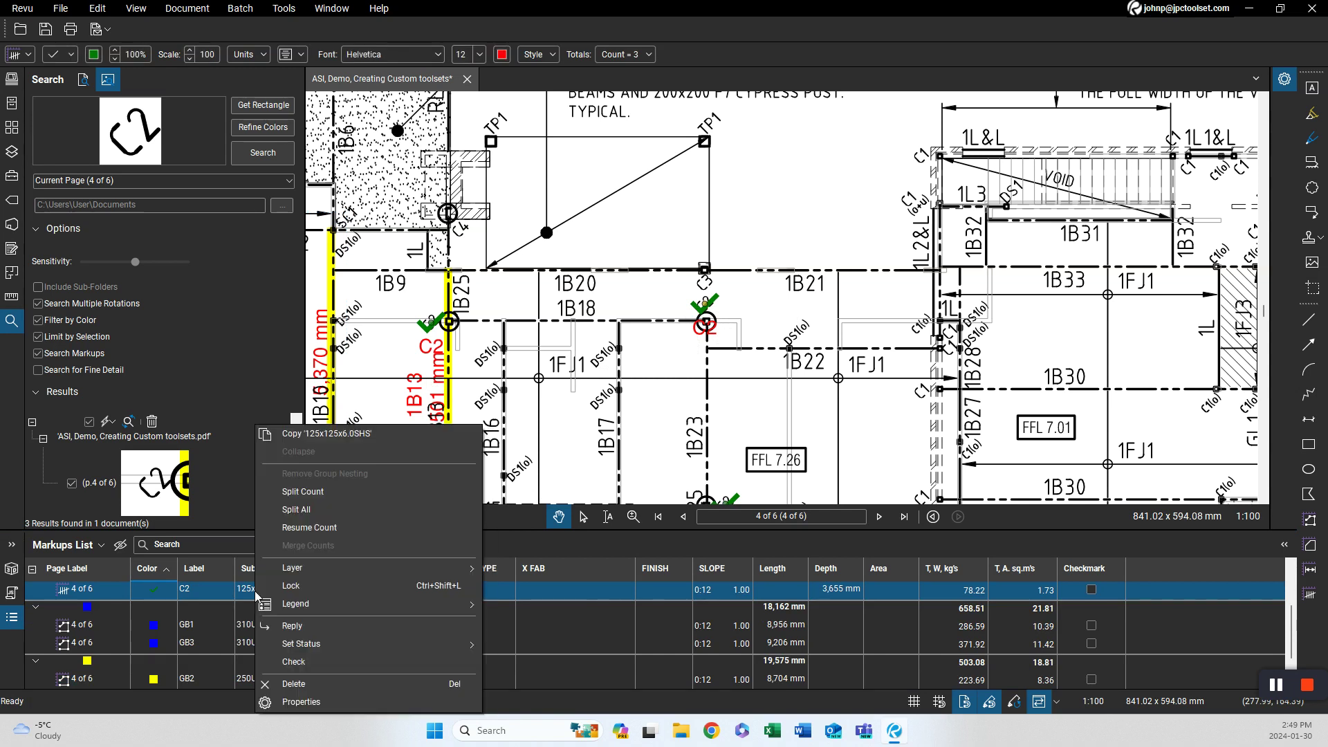
{"action": "left_click", "coordinate": [256, 592]}
{"action": "right_click", "coordinate": [255, 592]}
{"action": "left_click", "coordinate": [255, 592]}
{"action": "right_click", "coordinate": [251, 591]}
{"action": "left_click", "coordinate": [298, 510]}
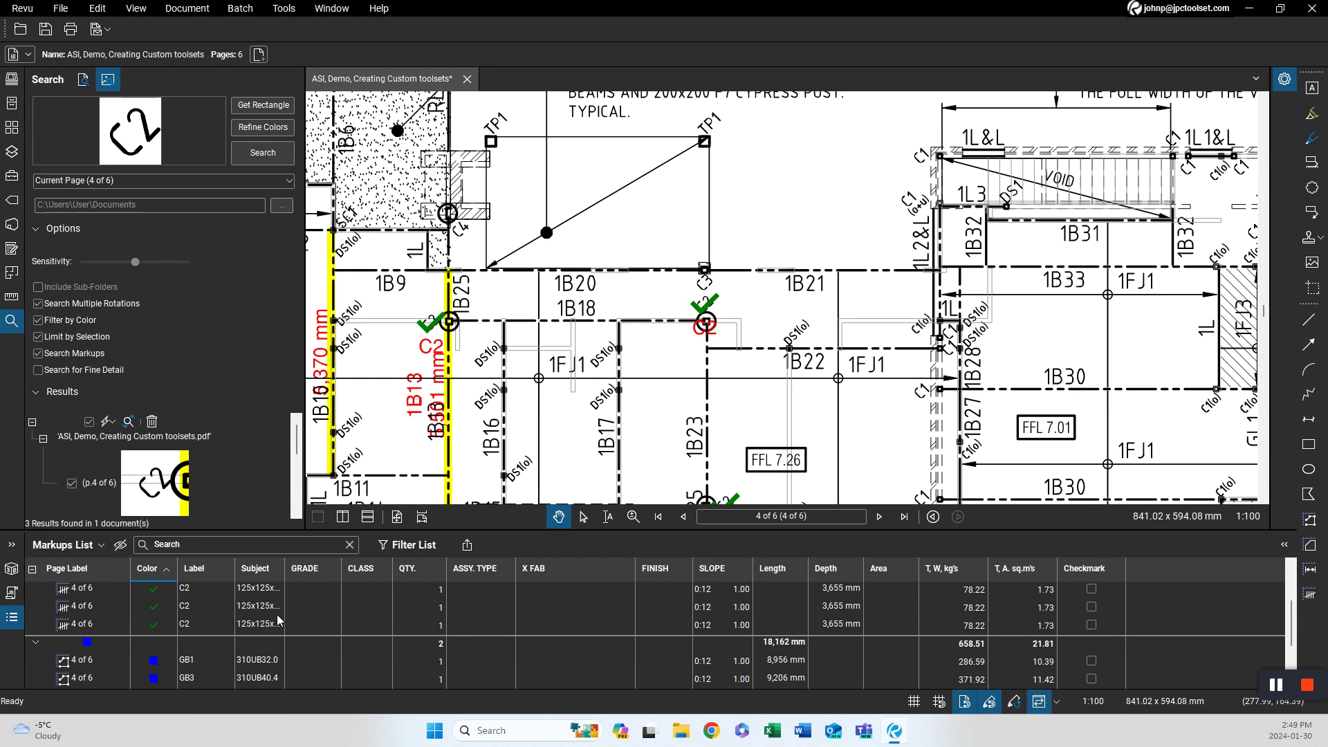
Run a visual search of the current page for the C1 mark beside the lower 1B30 beam, above 1B24.
{"action": "mouse_move", "coordinate": [577, 477]}
{"action": "left_mouse_down"}
{"action": "mouse_move", "coordinate": [525, 405]}
{"action": "mouse_move", "coordinate": [529, 375]}
{"action": "mouse_move", "coordinate": [473, 372]}
{"action": "left_mouse_up"}
{"action": "left_click_drag", "start_coordinate": [701, 396], "coordinate": [618, 390]}
{"action": "left_click_drag", "start_coordinate": [890, 403], "coordinate": [873, 395]}
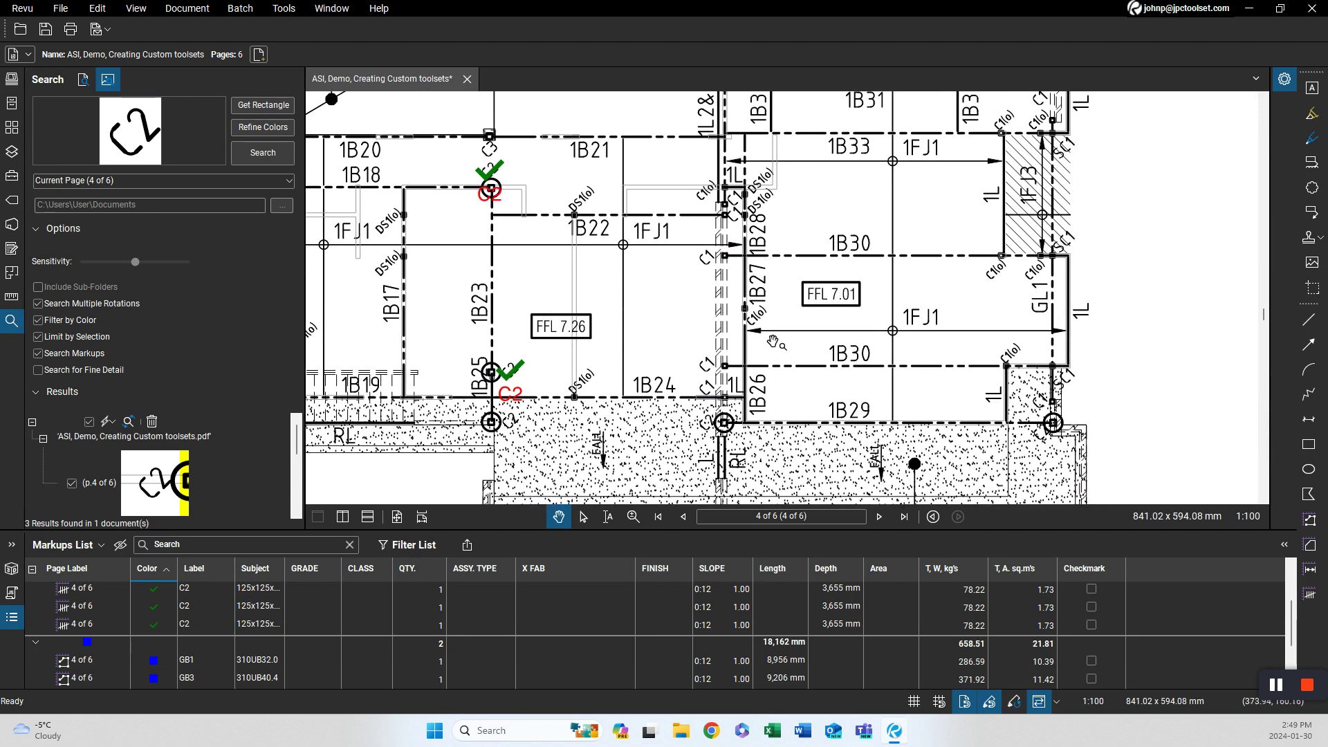
{"action": "scroll", "coordinate": [774, 341], "scroll_direction": "up", "scroll_amount": 2}
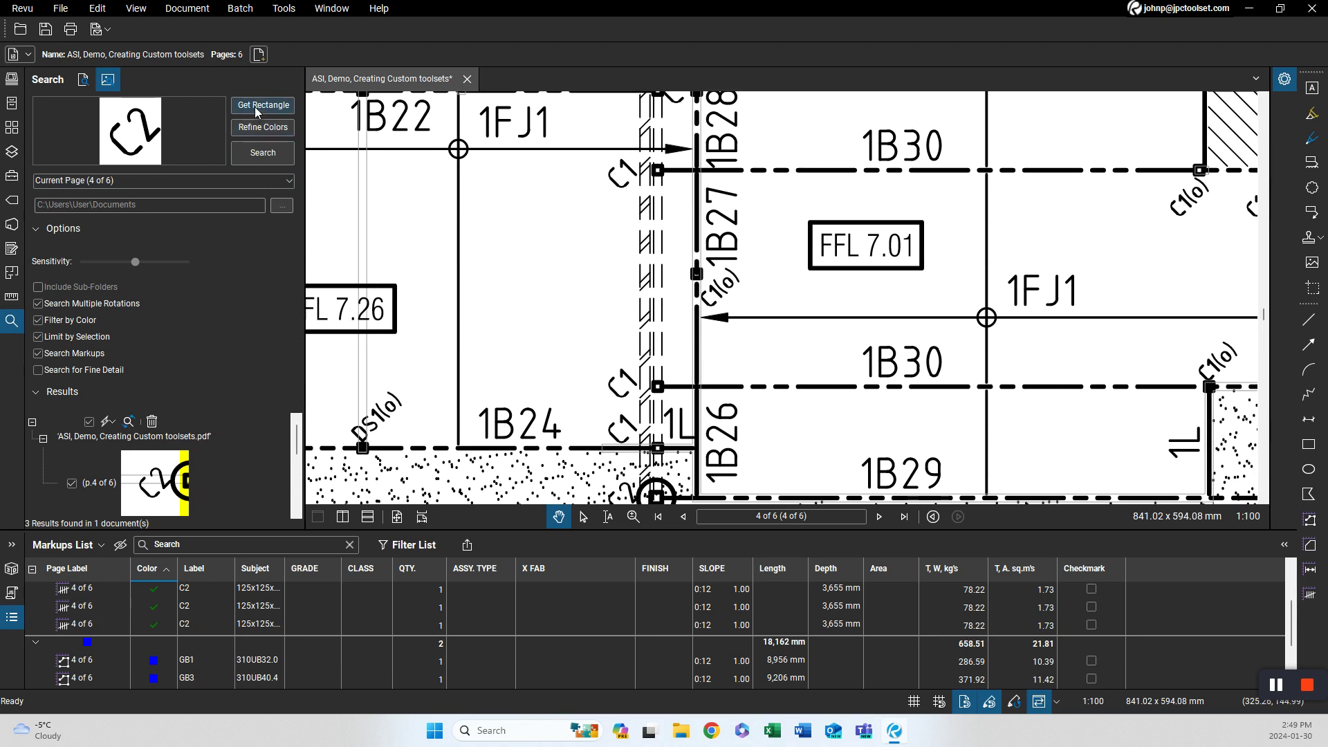
{"action": "left_click", "coordinate": [258, 107]}
{"action": "left_click_drag", "start_coordinate": [599, 361], "coordinate": [640, 402]}
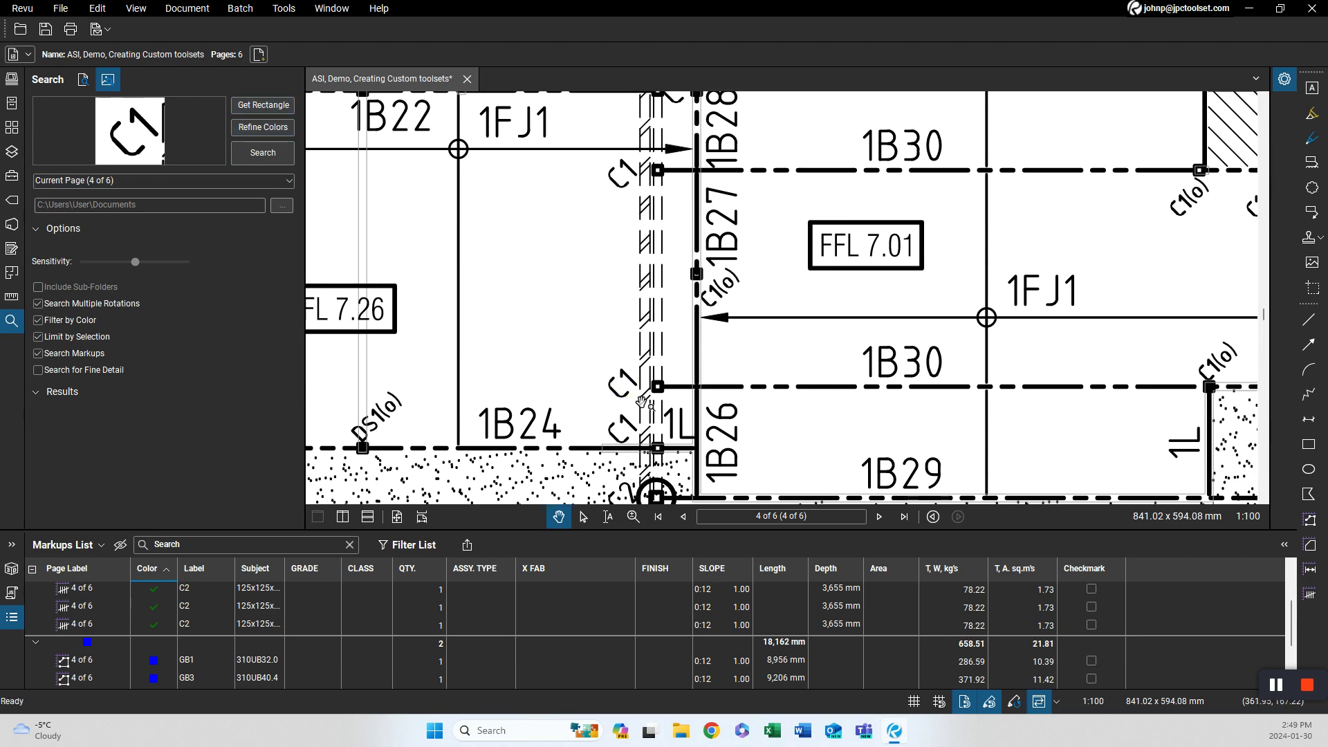
{"action": "left_click", "coordinate": [258, 154]}
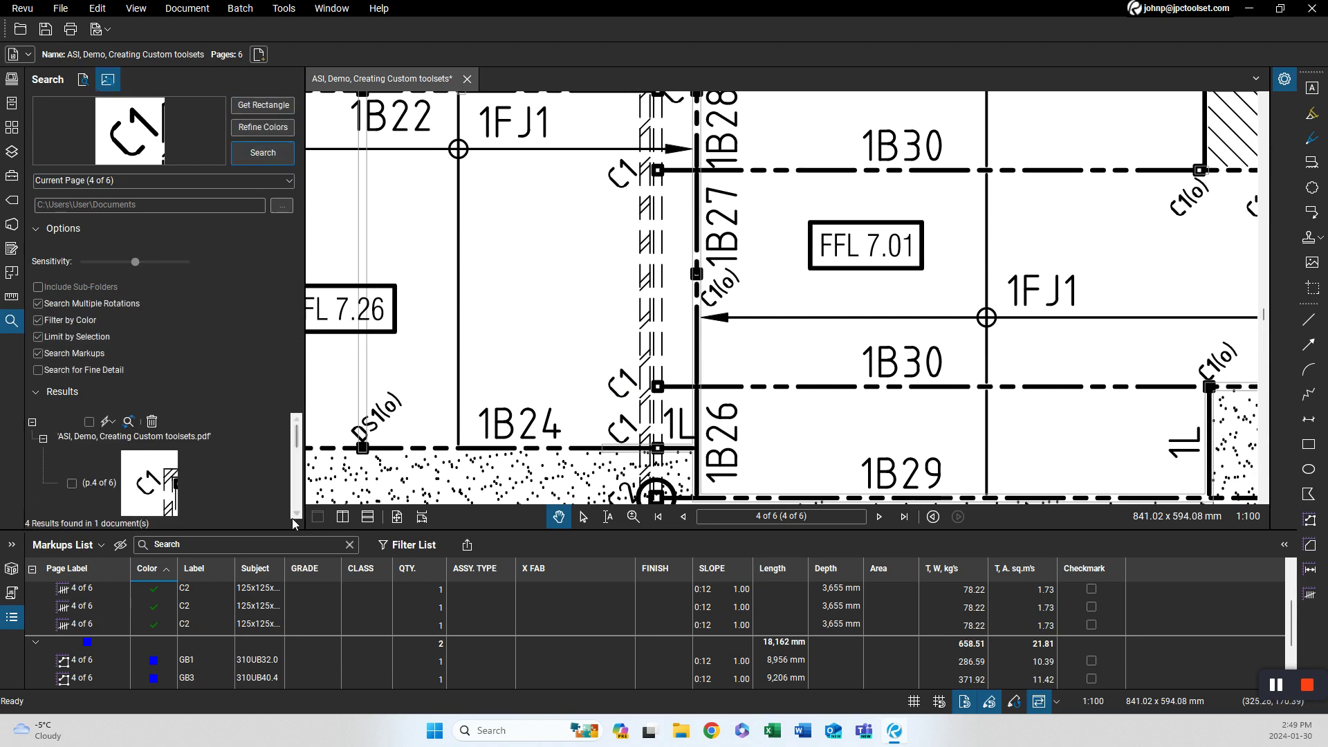
Review and check all the C1 search results, then apply the C1 89x89x5.0SHS count measurement from the ASI, Column Schedule Template set.
{"action": "left_click", "coordinate": [296, 514]}
{"action": "left_click", "coordinate": [296, 514]}
{"action": "left_click", "coordinate": [296, 514]}
{"action": "left_click", "coordinate": [296, 513]}
{"action": "left_click", "coordinate": [296, 419]}
{"action": "left_click", "coordinate": [296, 420]}
{"action": "left_click", "coordinate": [296, 419]}
{"action": "left_click", "coordinate": [296, 436]}
{"action": "left_click", "coordinate": [296, 435]}
{"action": "left_click", "coordinate": [89, 422]}
{"action": "left_click", "coordinate": [112, 422]}
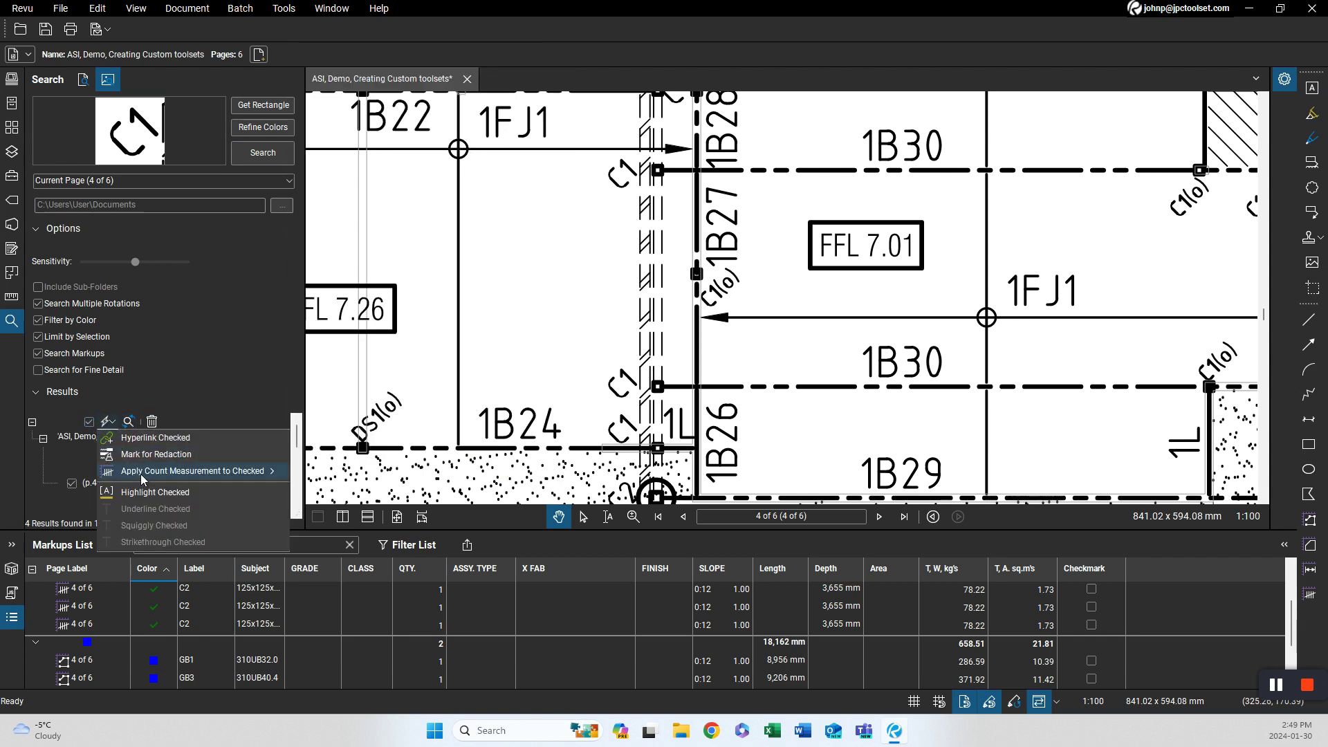
{"action": "left_click", "coordinate": [142, 471]}
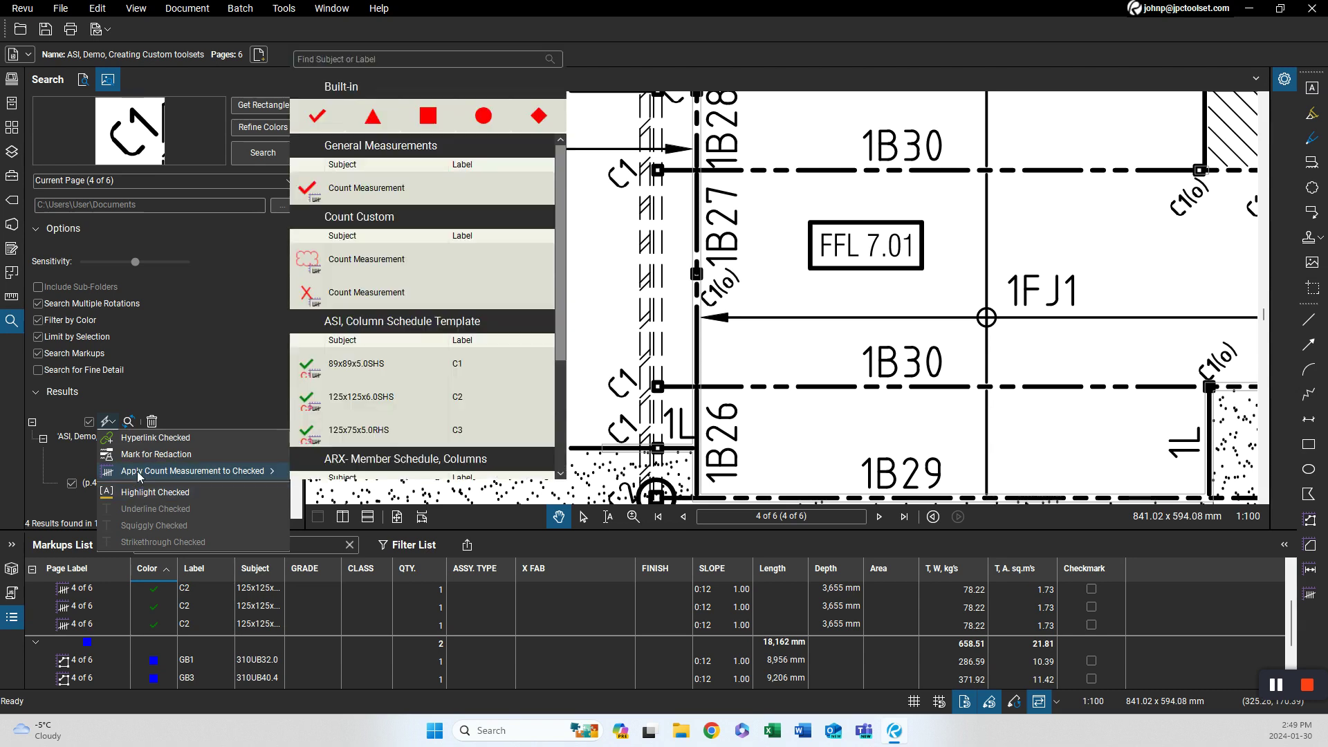
{"action": "left_click", "coordinate": [372, 364]}
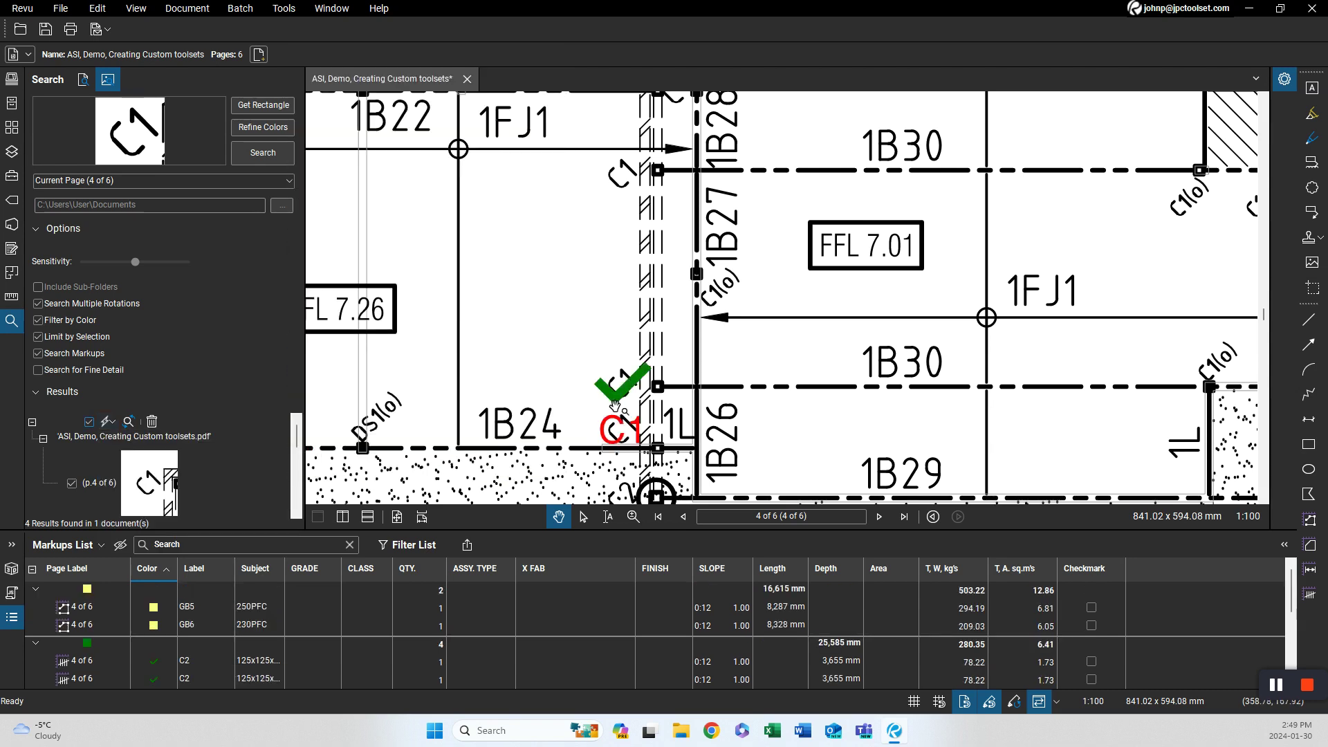
Capture a cleaner C1 mark at the end of the upper 1B30 beam and rerun the visual search on the current page.
{"action": "scroll", "coordinate": [630, 408], "scroll_direction": "up", "scroll_amount": 3}
{"action": "scroll", "coordinate": [630, 408], "scroll_direction": "down", "scroll_amount": 4}
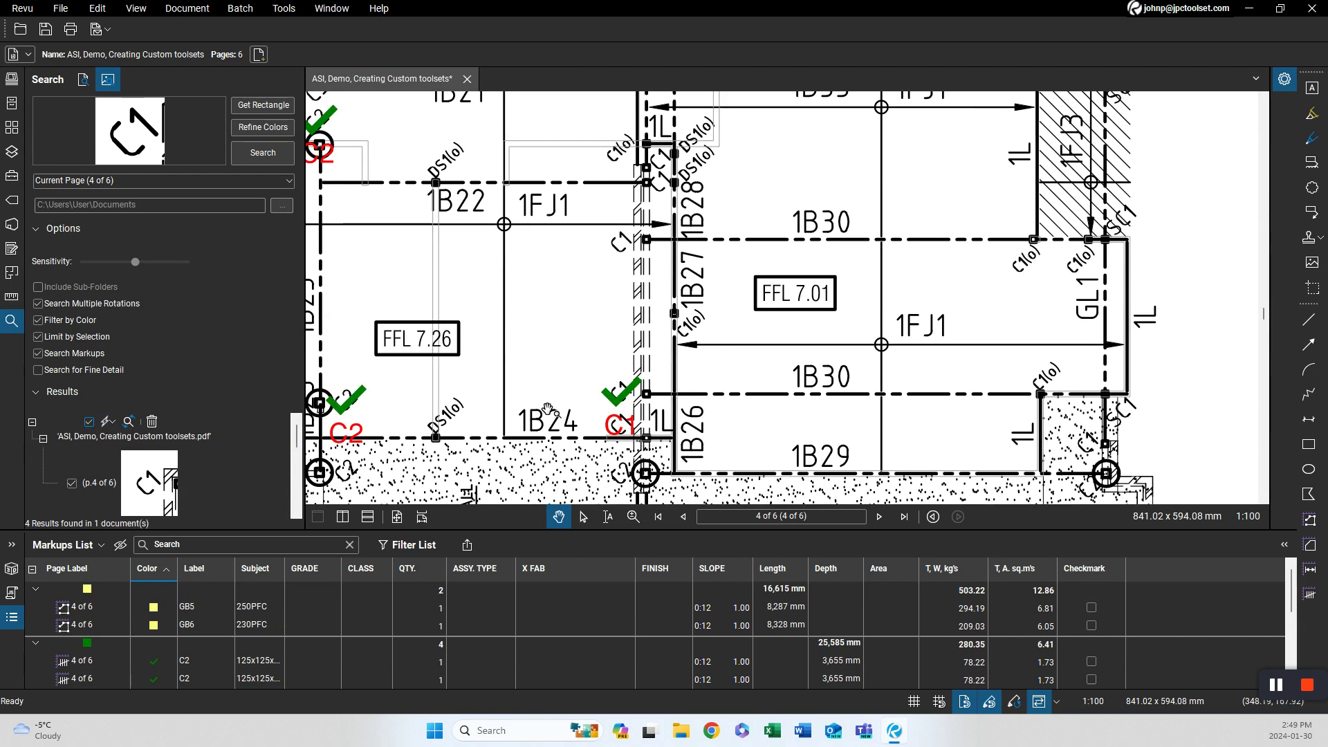
{"action": "scroll", "coordinate": [569, 385], "scroll_direction": "up", "scroll_amount": 2}
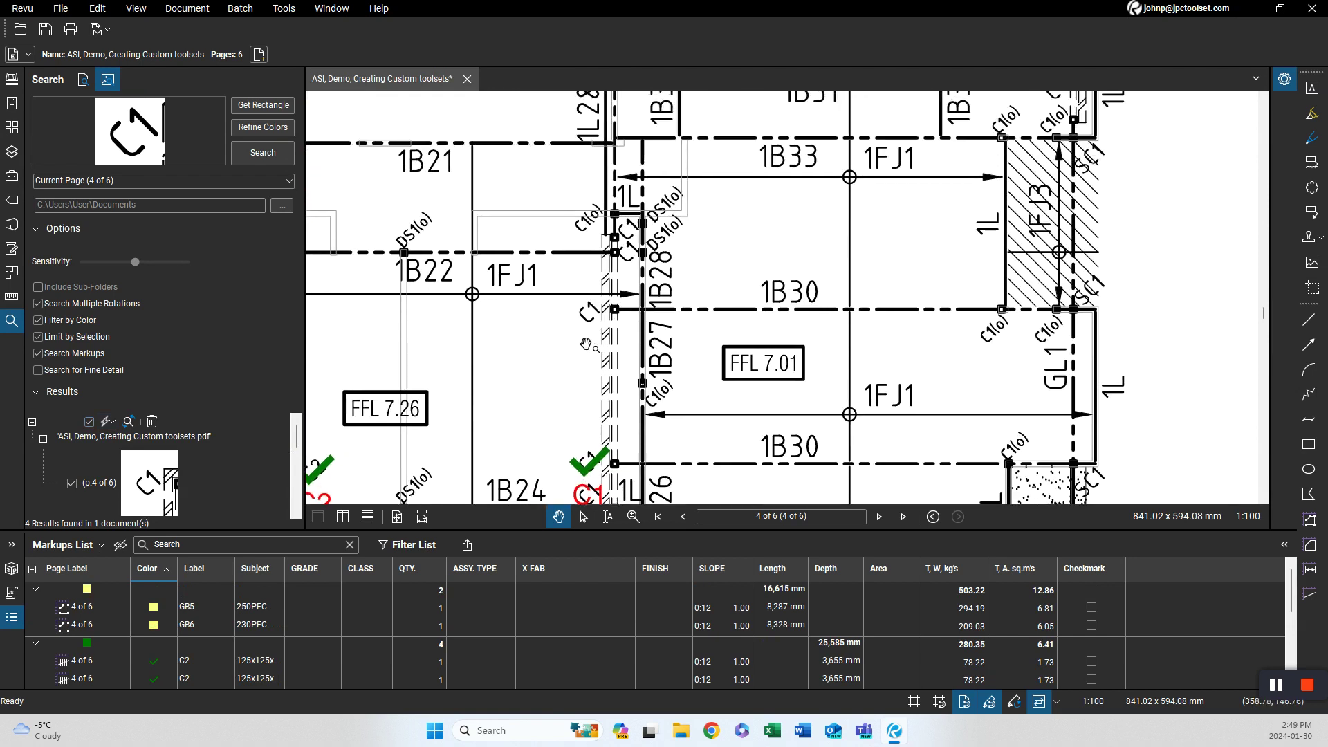
{"action": "scroll", "coordinate": [609, 320], "scroll_direction": "up", "scroll_amount": 3}
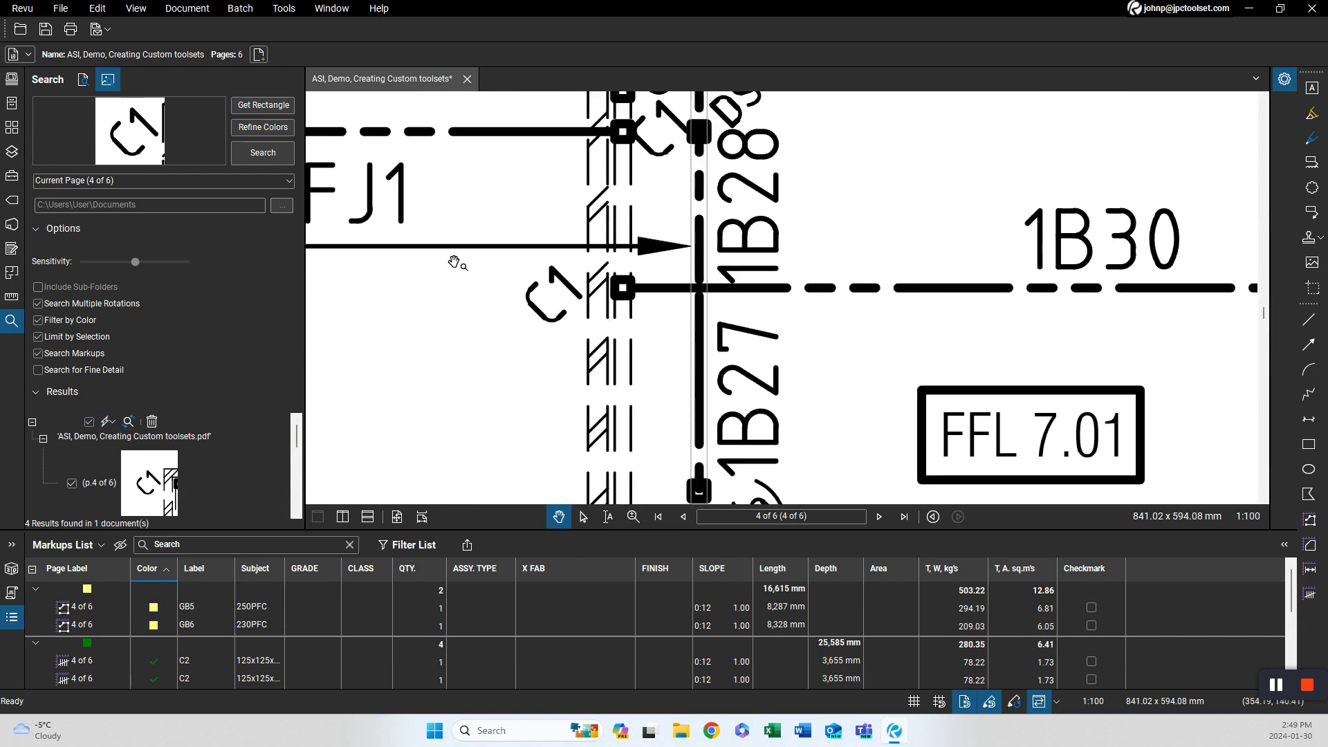
{"action": "left_click", "coordinate": [264, 107]}
{"action": "left_click_drag", "start_coordinate": [511, 257], "coordinate": [584, 344]}
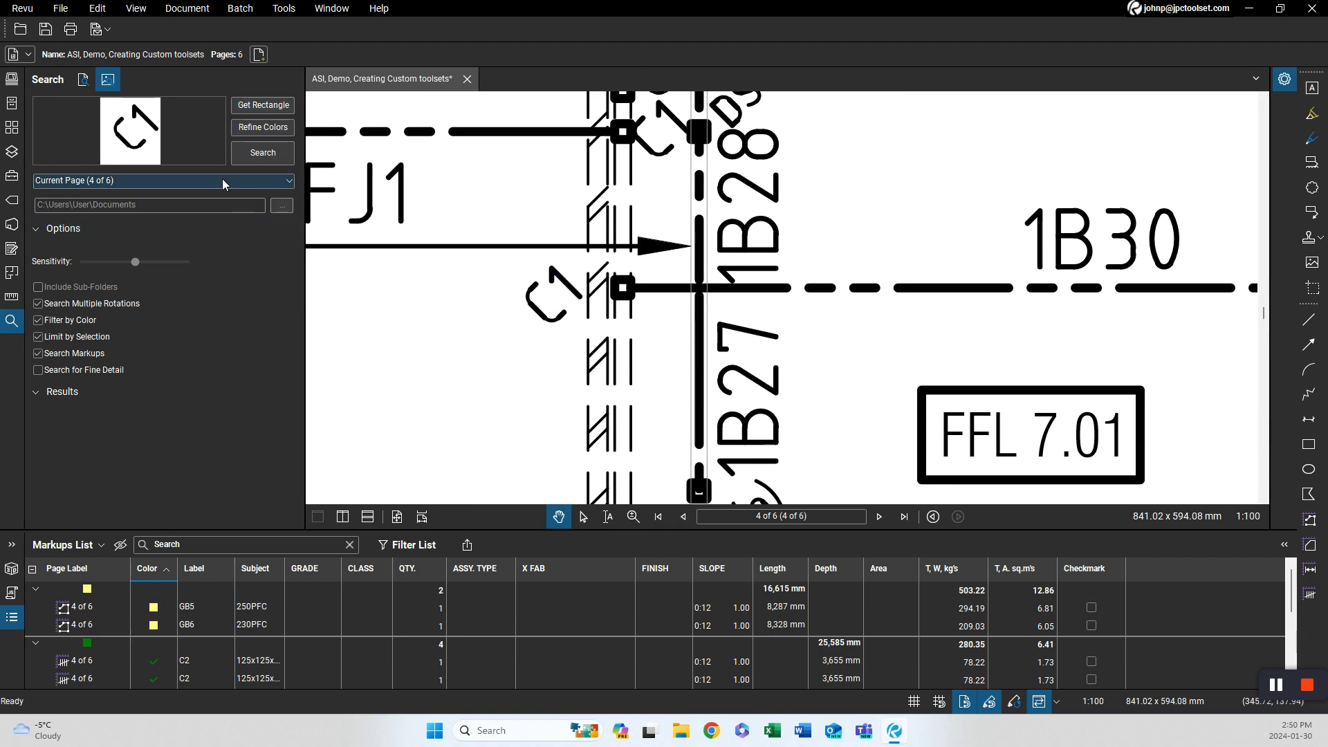
{"action": "left_click", "coordinate": [250, 160]}
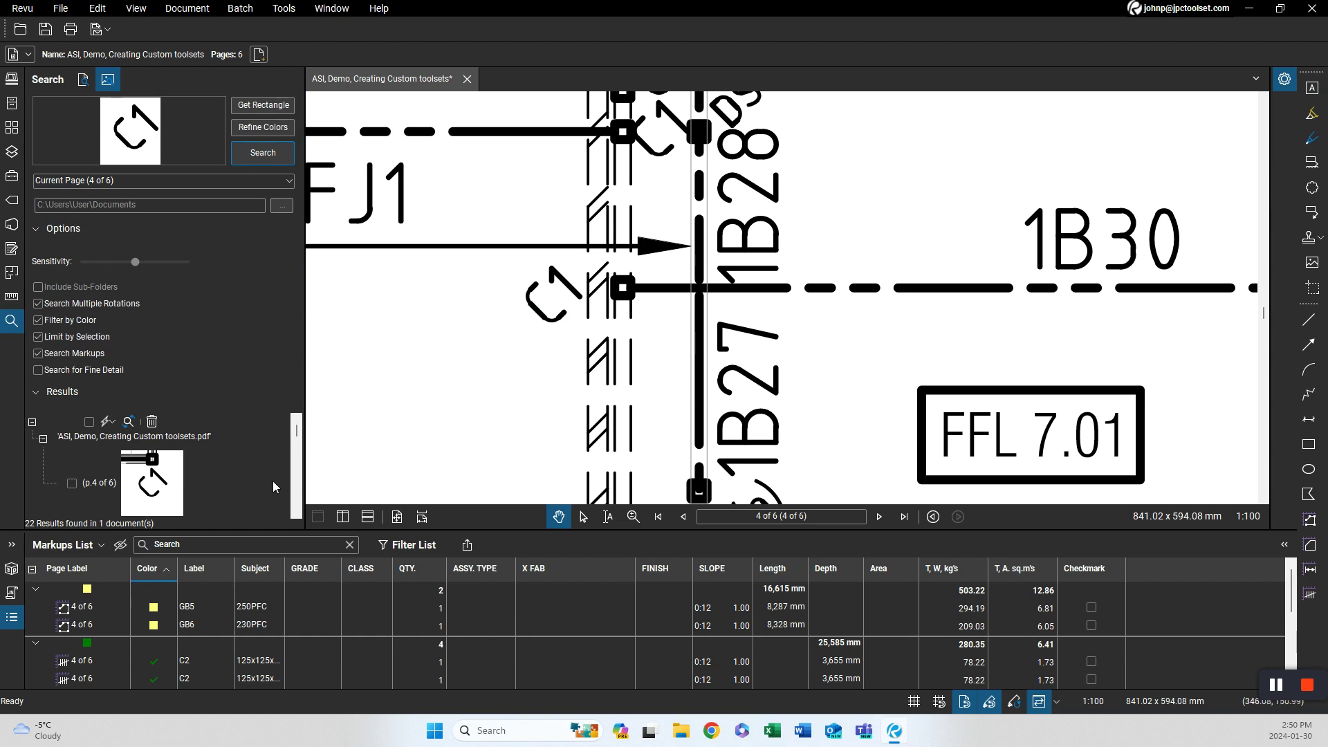
Check all results of the new C1 search and apply the ASI, Column Schedule Template's C1 89x89x5.0SHS count measurement to them.
{"action": "left_click", "coordinate": [296, 514]}
{"action": "left_click", "coordinate": [296, 514]}
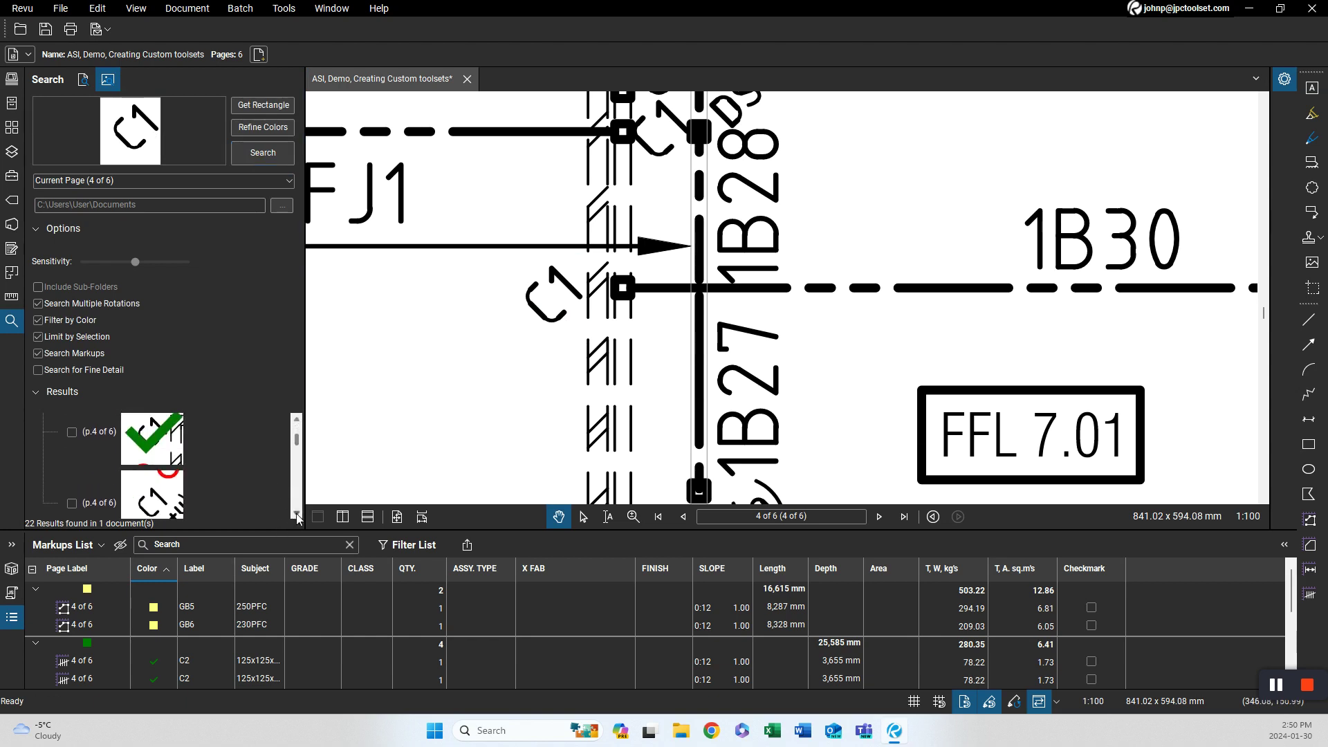
{"action": "left_click", "coordinate": [296, 513]}
{"action": "left_click", "coordinate": [296, 513]}
{"action": "left_click", "coordinate": [296, 514]}
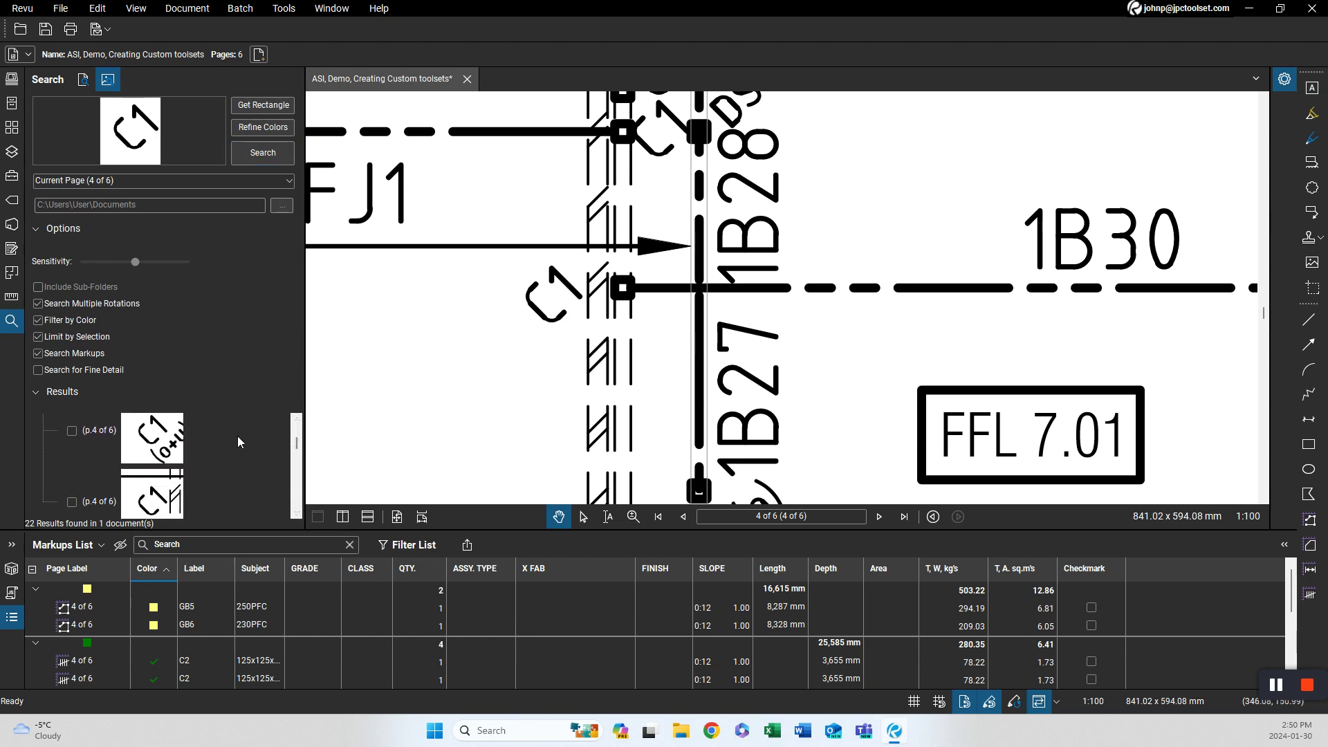
{"action": "left_click_drag", "start_coordinate": [296, 447], "coordinate": [296, 428]}
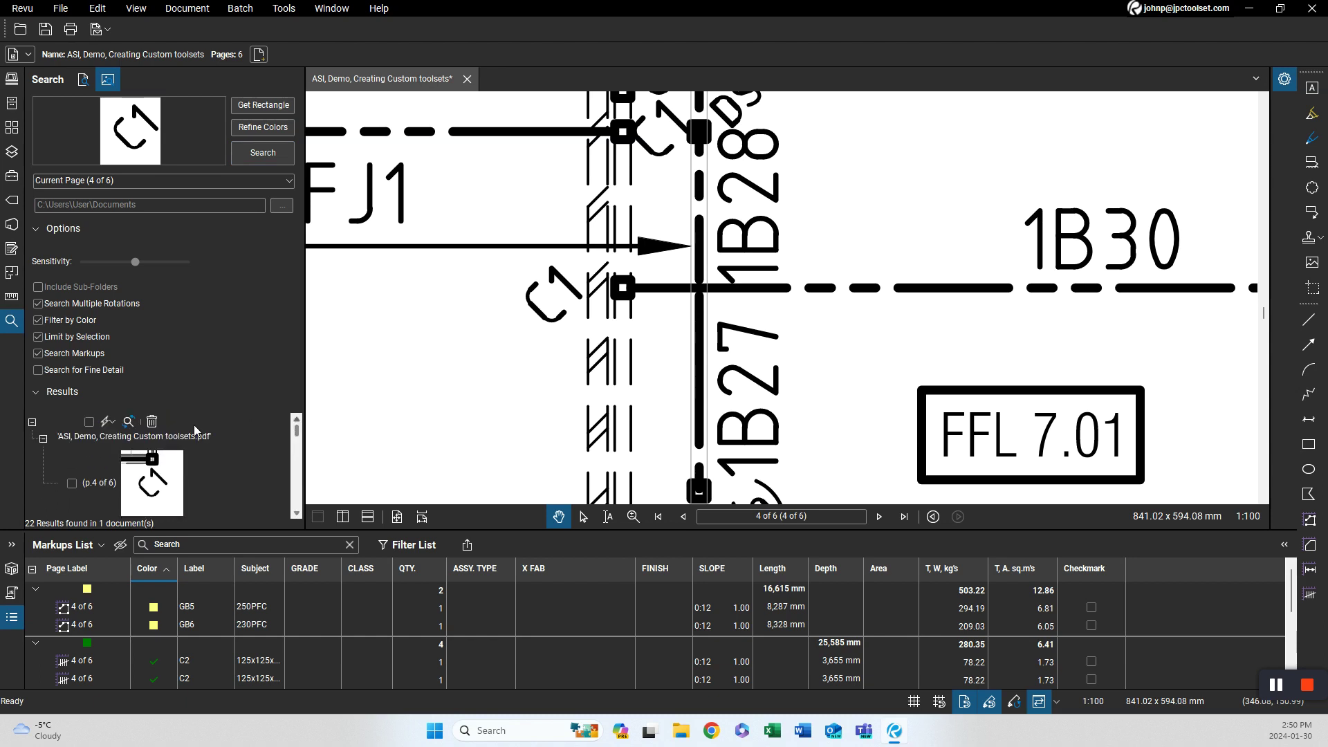
{"action": "left_click", "coordinate": [89, 421]}
{"action": "left_click", "coordinate": [108, 421]}
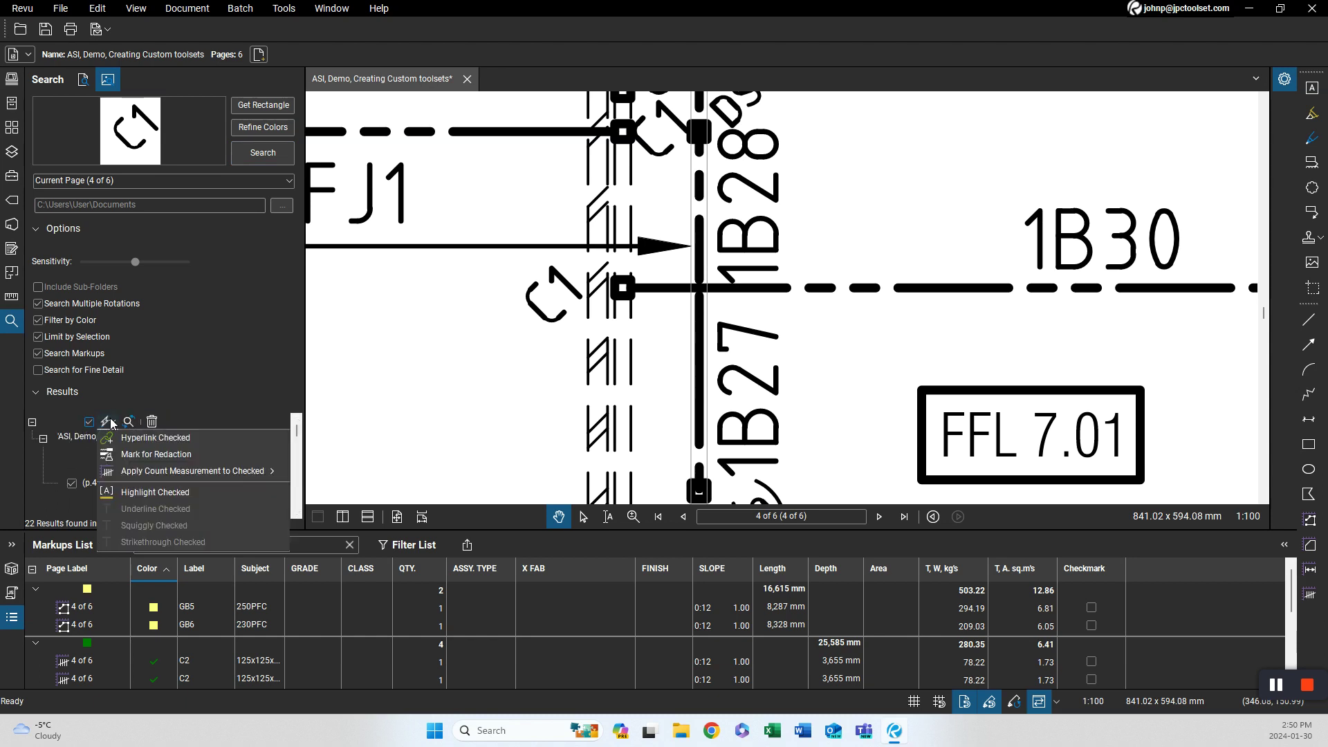
{"action": "mouse_move", "coordinate": [141, 473]}
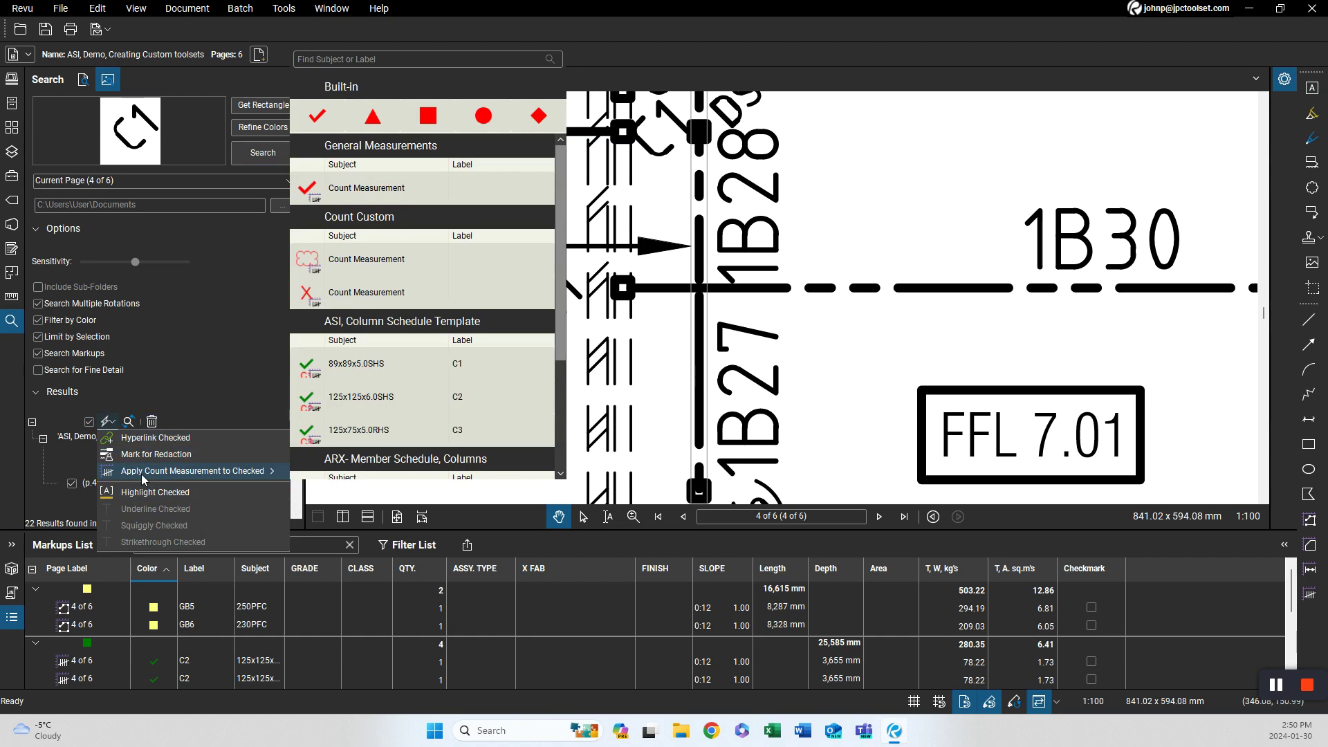
{"action": "left_click", "coordinate": [353, 365]}
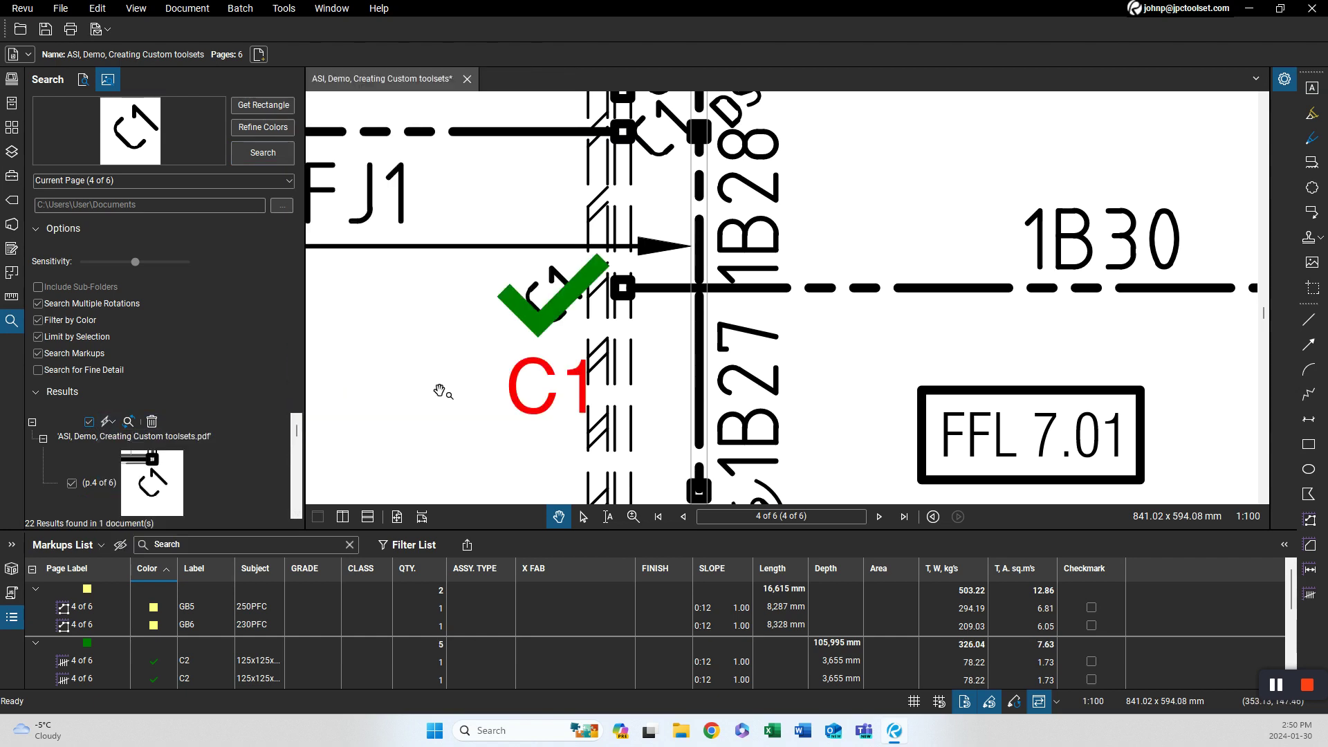
{"action": "scroll", "coordinate": [440, 392], "scroll_direction": "down", "scroll_amount": 2}
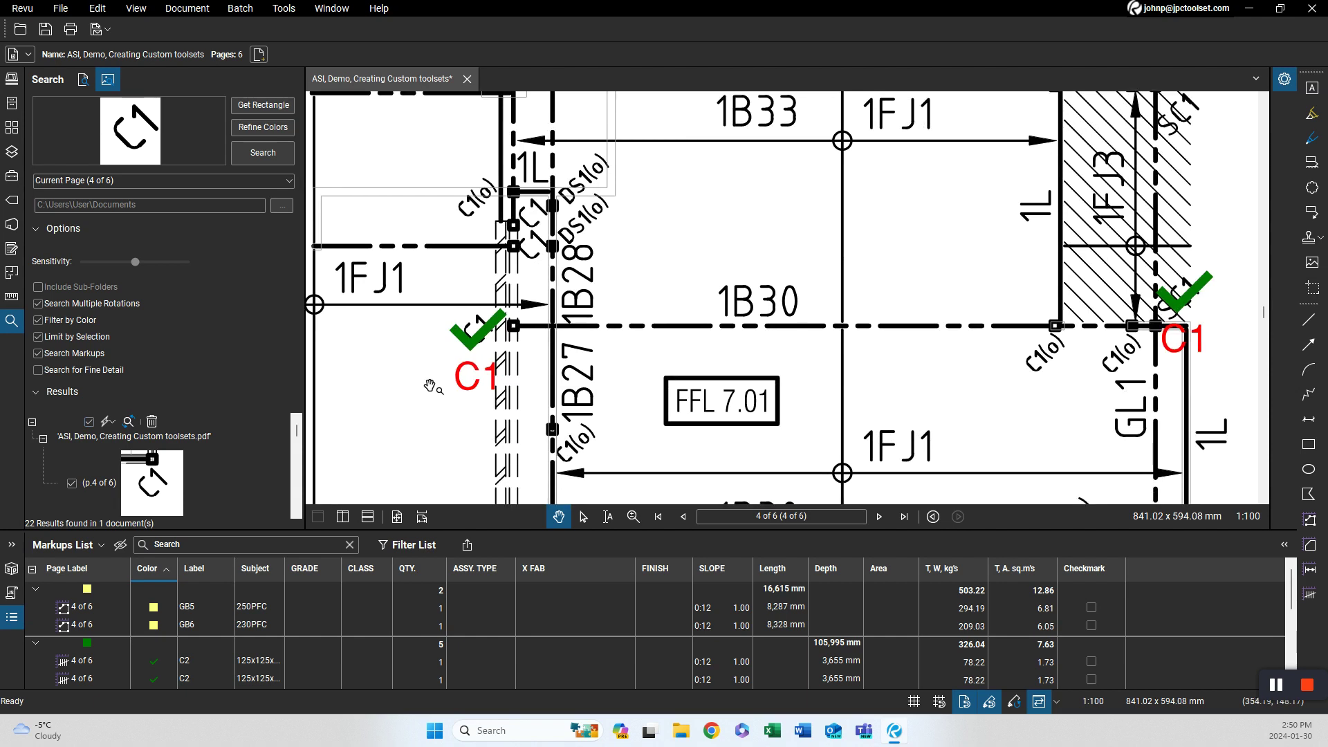
{"action": "scroll", "coordinate": [439, 393], "scroll_direction": "down", "scroll_amount": 3}
{"action": "mouse_move", "coordinate": [547, 402]}
{"action": "left_mouse_down"}
{"action": "mouse_move", "coordinate": [526, 425]}
{"action": "mouse_move", "coordinate": [490, 404]}
{"action": "left_mouse_up"}
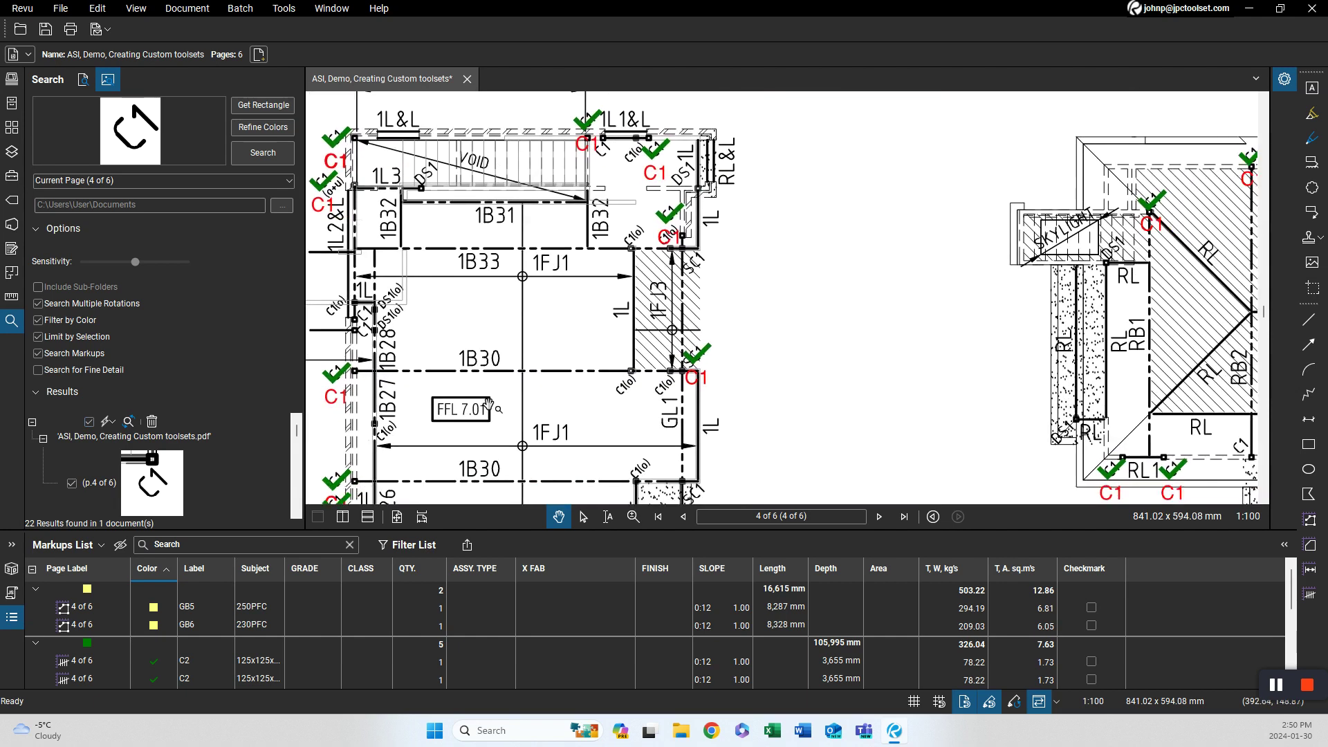
Collapse the ARX- Member Schedule PFC and UB sets in the Tool Chest and expand the ARX- Member Schedule, Columns set.
{"action": "left_click", "coordinate": [11, 176]}
{"action": "scroll", "coordinate": [130, 335], "scroll_direction": "down", "scroll_amount": 3}
{"action": "scroll", "coordinate": [155, 325], "scroll_direction": "up", "scroll_amount": 2}
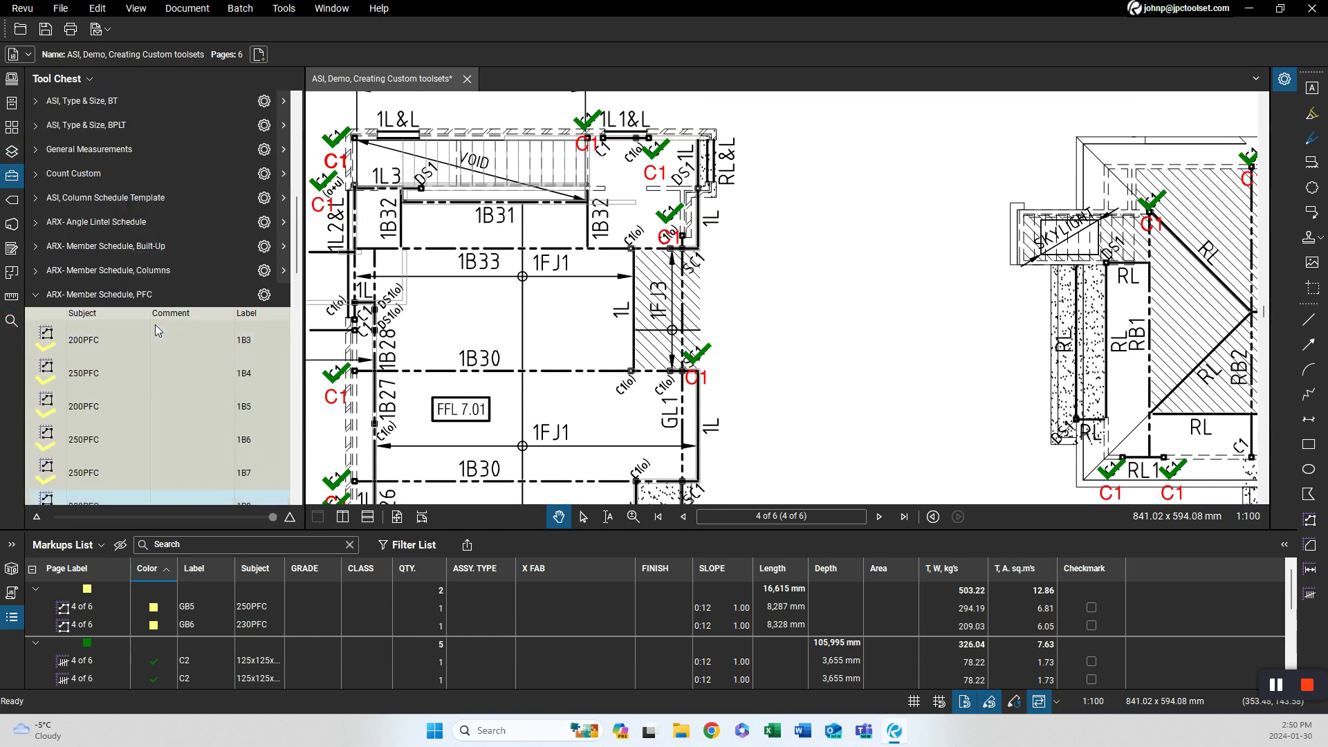
{"action": "scroll", "coordinate": [157, 324], "scroll_direction": "down", "scroll_amount": 1}
{"action": "left_click", "coordinate": [190, 291]}
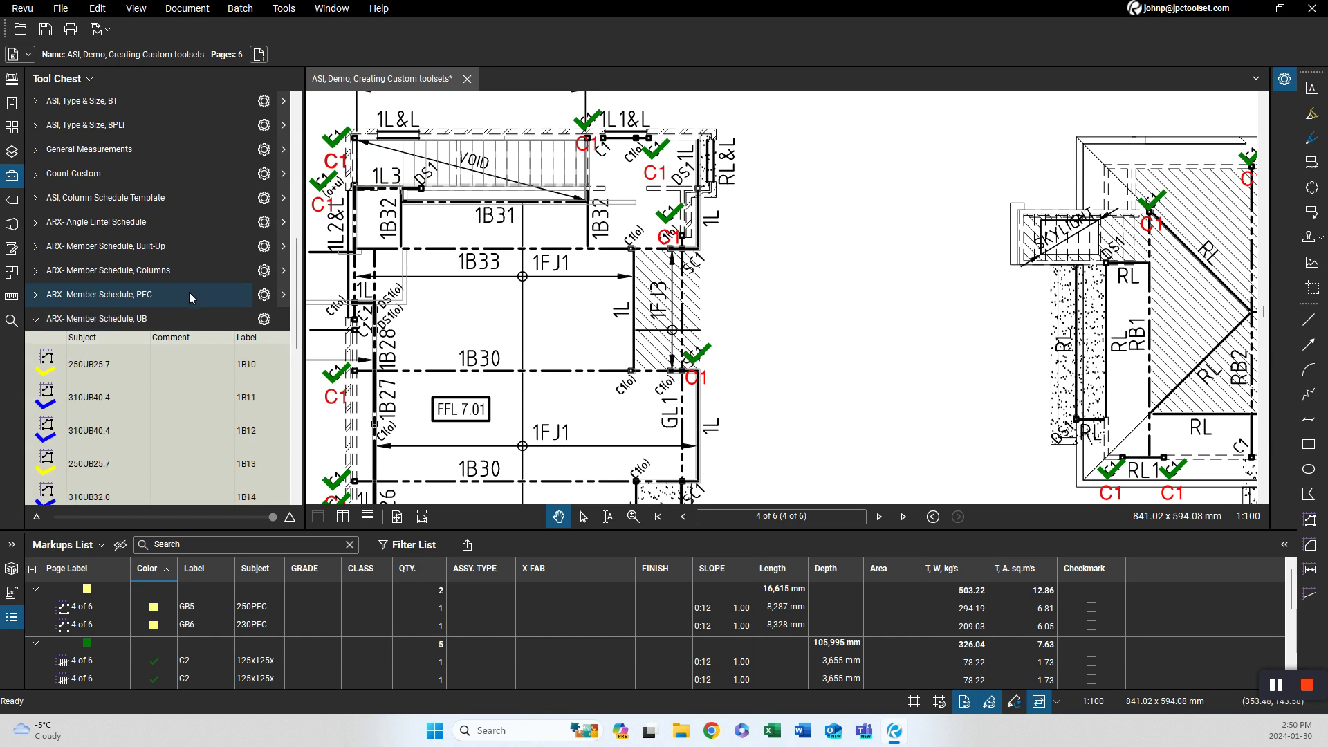
{"action": "scroll", "coordinate": [125, 320], "scroll_direction": "down", "scroll_amount": 5}
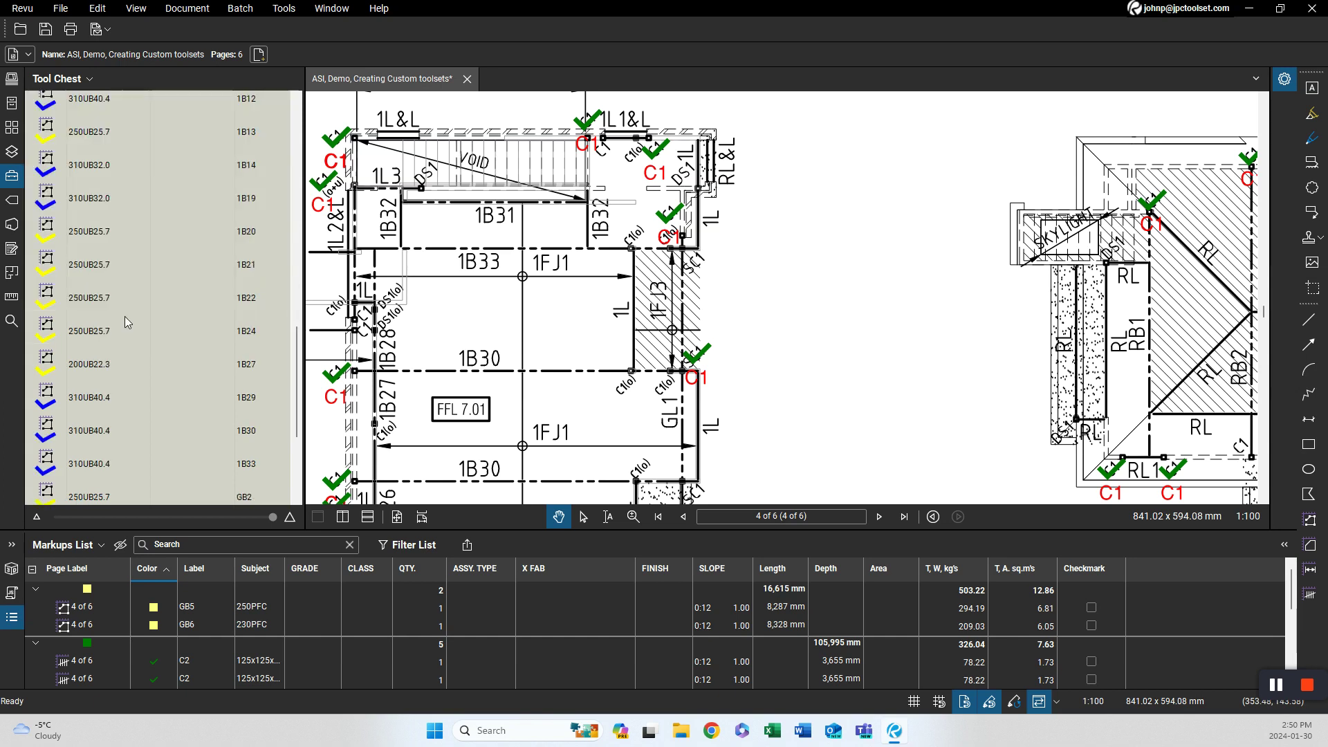
{"action": "scroll", "coordinate": [131, 322], "scroll_direction": "up", "scroll_amount": 5}
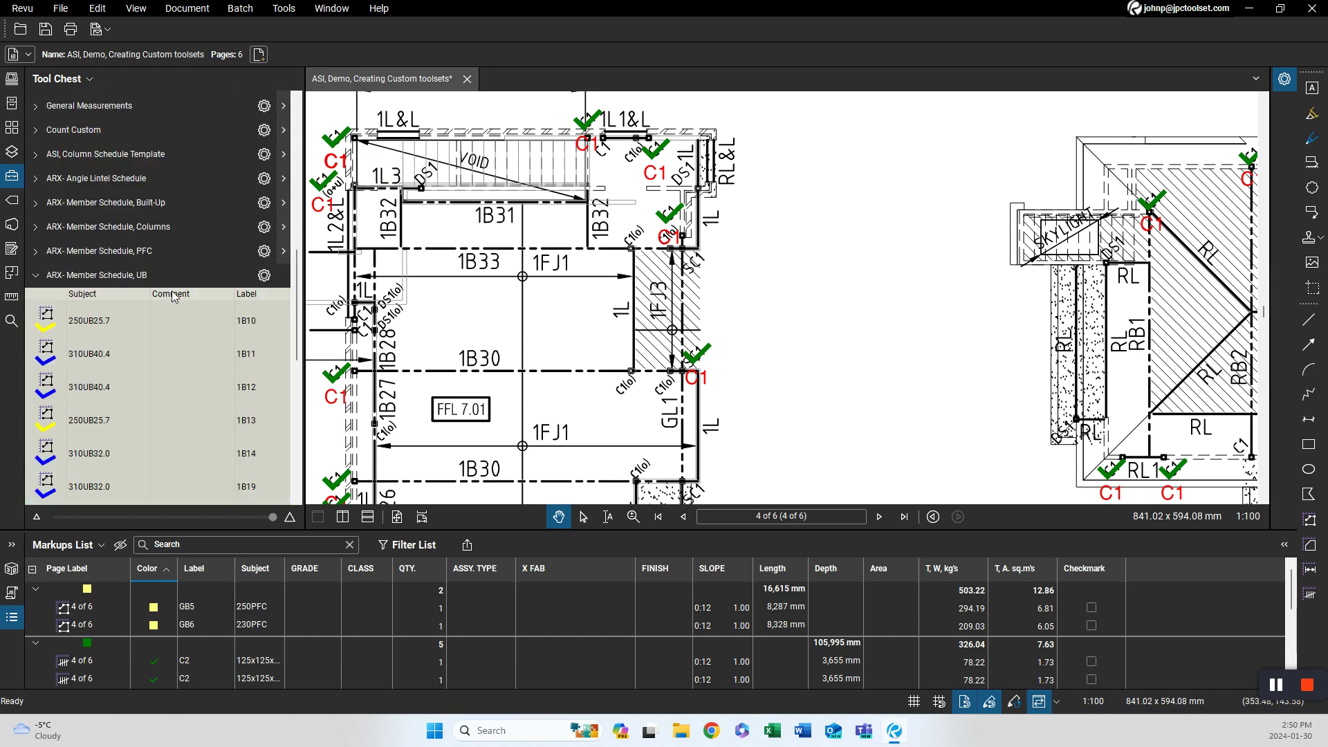
{"action": "left_click", "coordinate": [188, 275]}
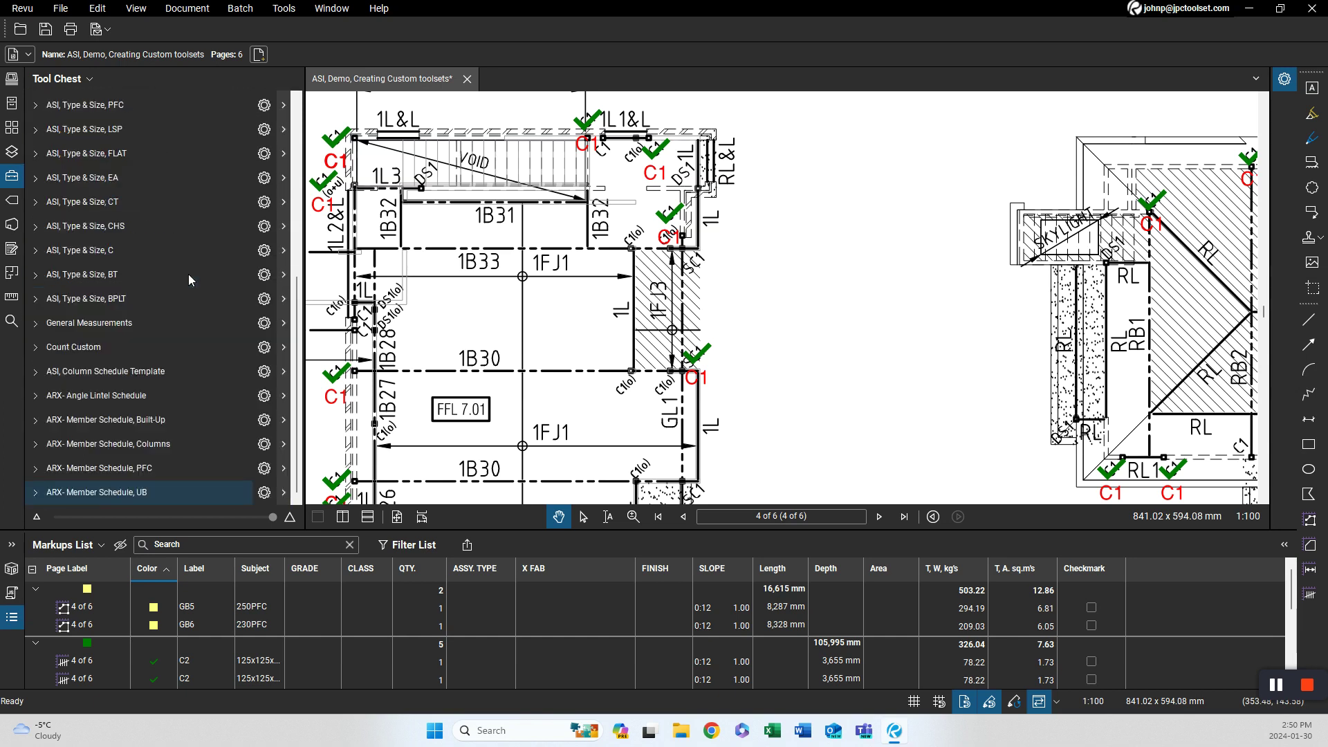
{"action": "left_click", "coordinate": [128, 451]}
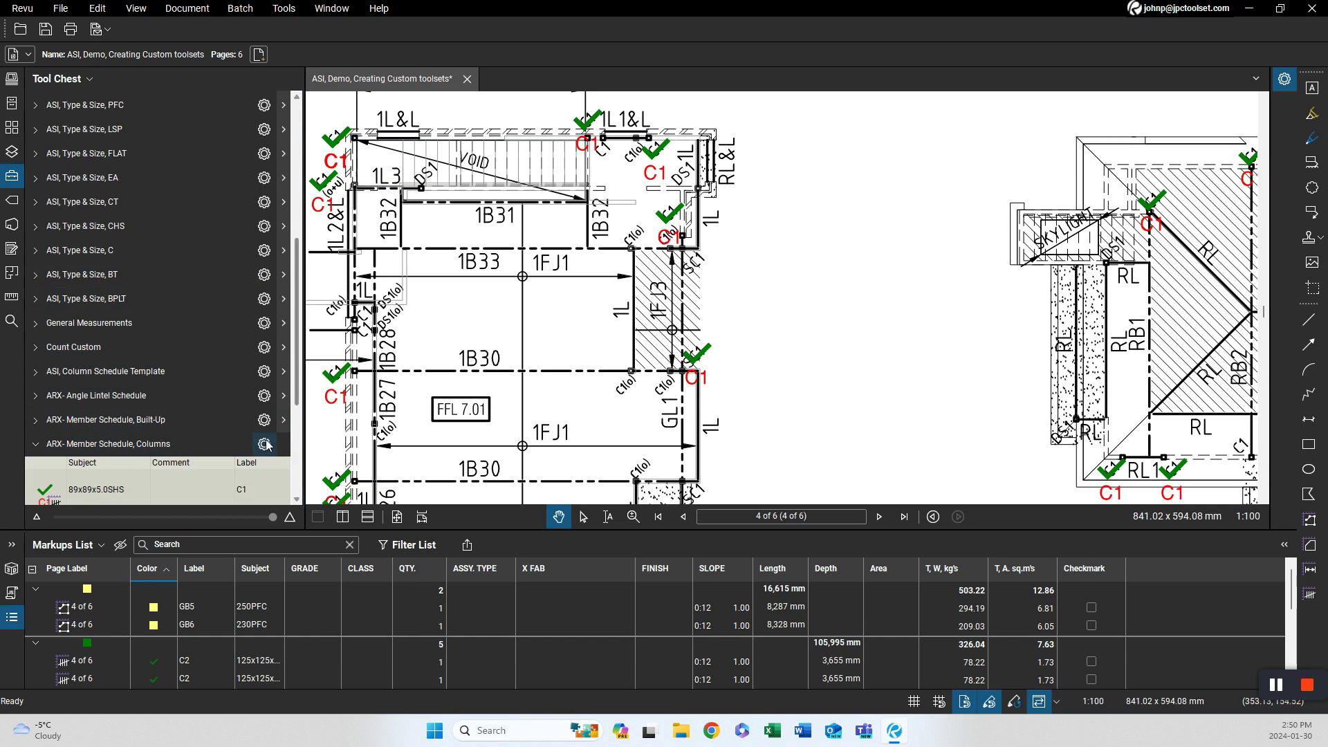
Count four missed C1 columns at the corners of the hatched 1FJ3 area with the Columns set's C1 89x89x5.0SHS tool.
{"action": "scroll", "coordinate": [266, 444], "scroll_direction": "down", "scroll_amount": 2}
{"action": "left_click", "coordinate": [280, 331]}
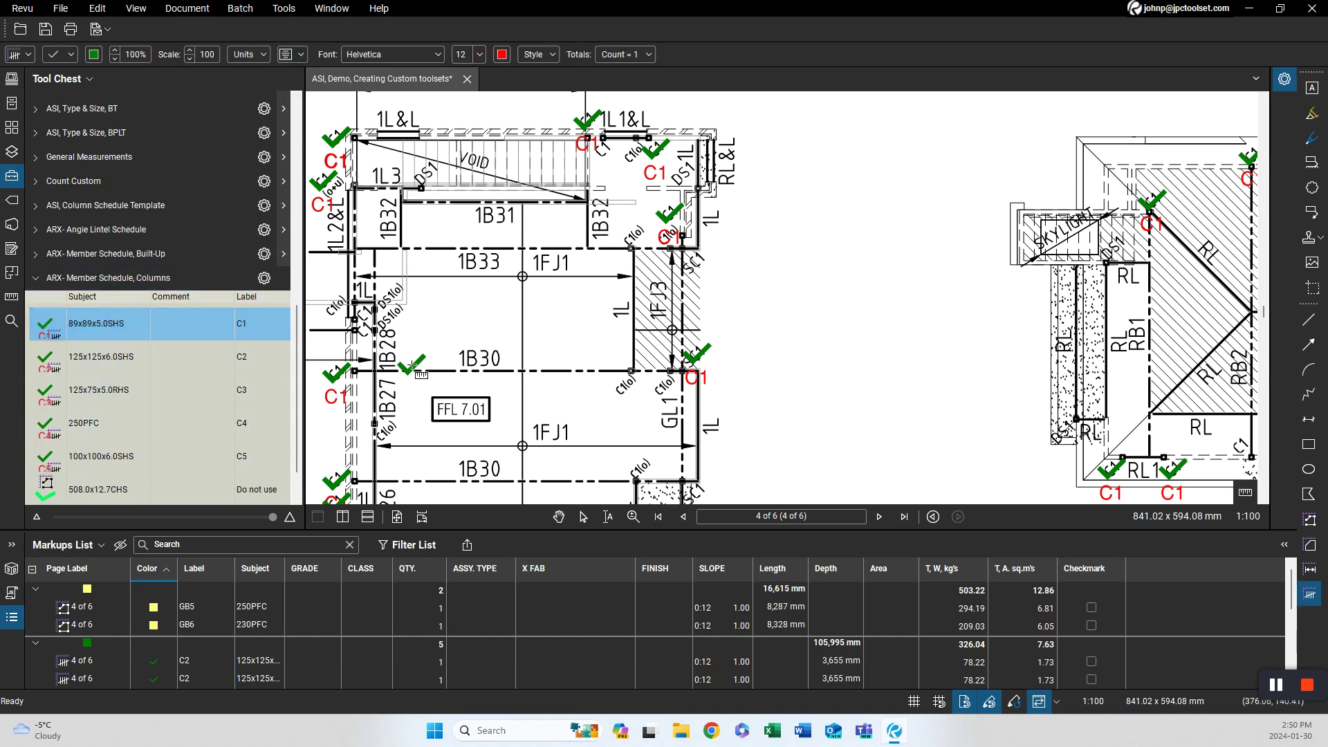
{"action": "left_click", "coordinate": [628, 374]}
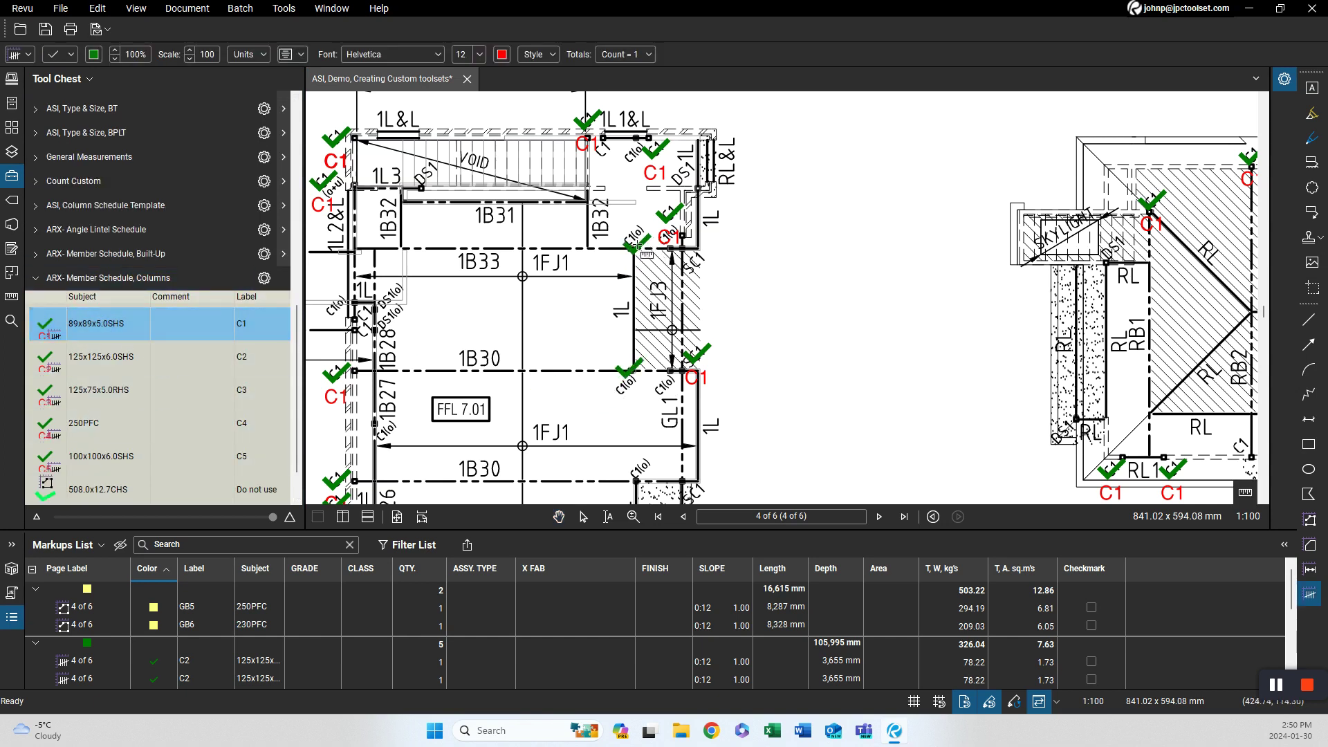
{"action": "left_click", "coordinate": [673, 240]}
{"action": "mouse_move", "coordinate": [524, 346]}
{"action": "left_mouse_down"}
{"action": "mouse_move", "coordinate": [631, 346]}
{"action": "mouse_move", "coordinate": [695, 236]}
{"action": "left_mouse_up"}
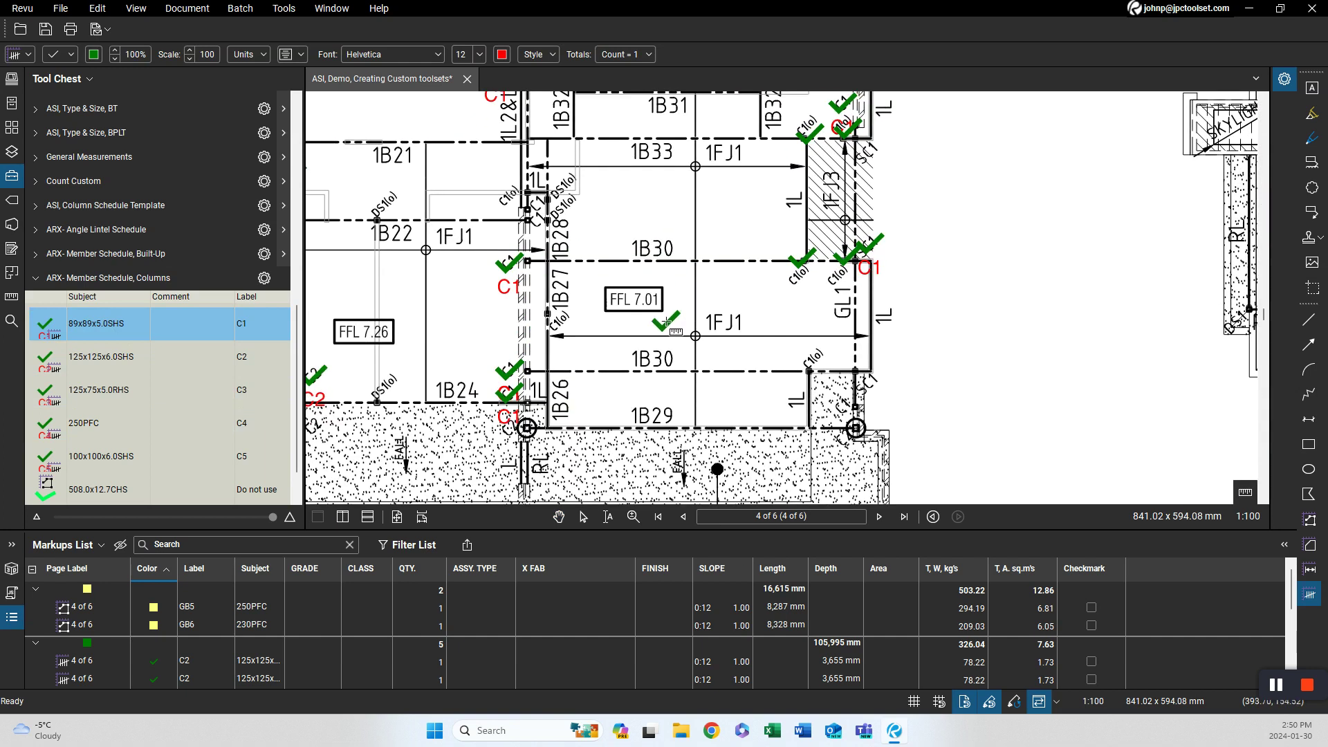
{"action": "key", "text": "Escape"}
{"action": "scroll", "coordinate": [665, 327], "scroll_direction": "down", "scroll_amount": 3}
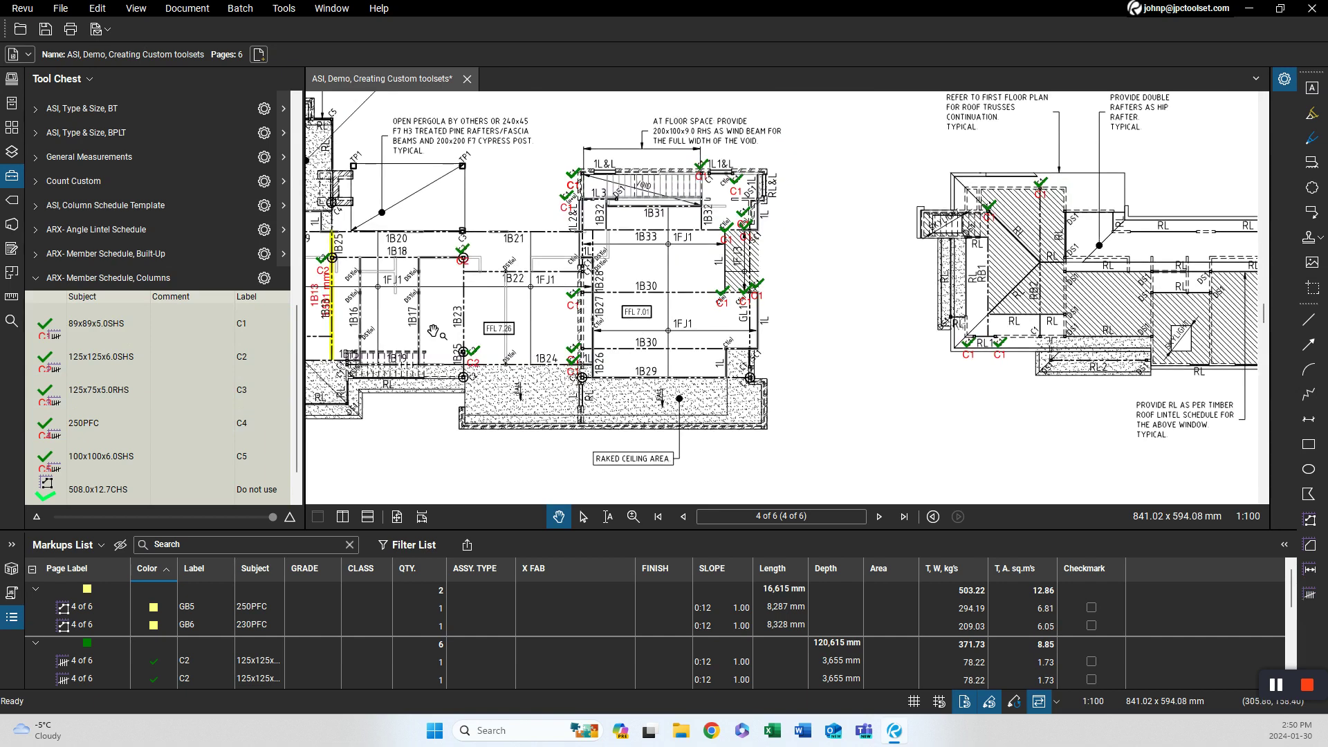
{"action": "left_click_drag", "start_coordinate": [609, 366], "coordinate": [329, 375]}
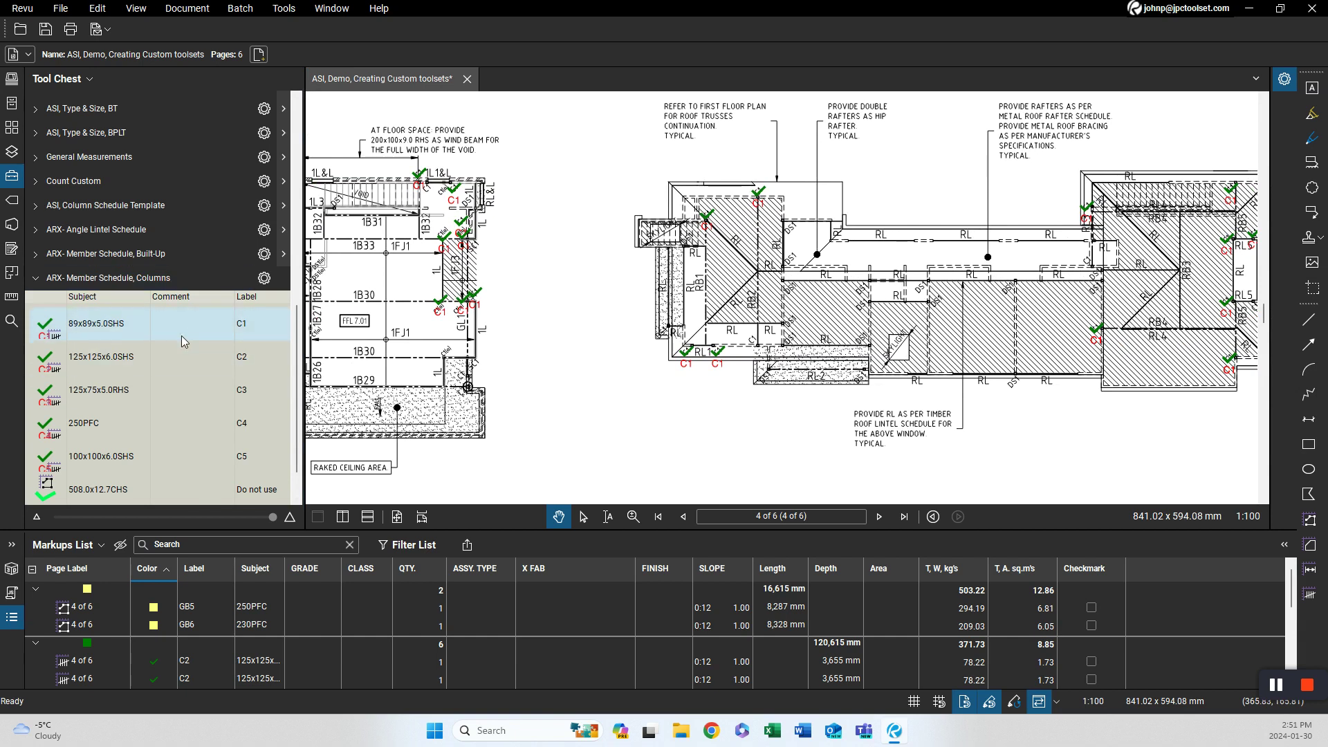
Collapse the ARX- Member Schedule, Columns set in the Tool Chest.
{"action": "left_click_drag", "start_coordinate": [718, 389], "coordinate": [474, 377]}
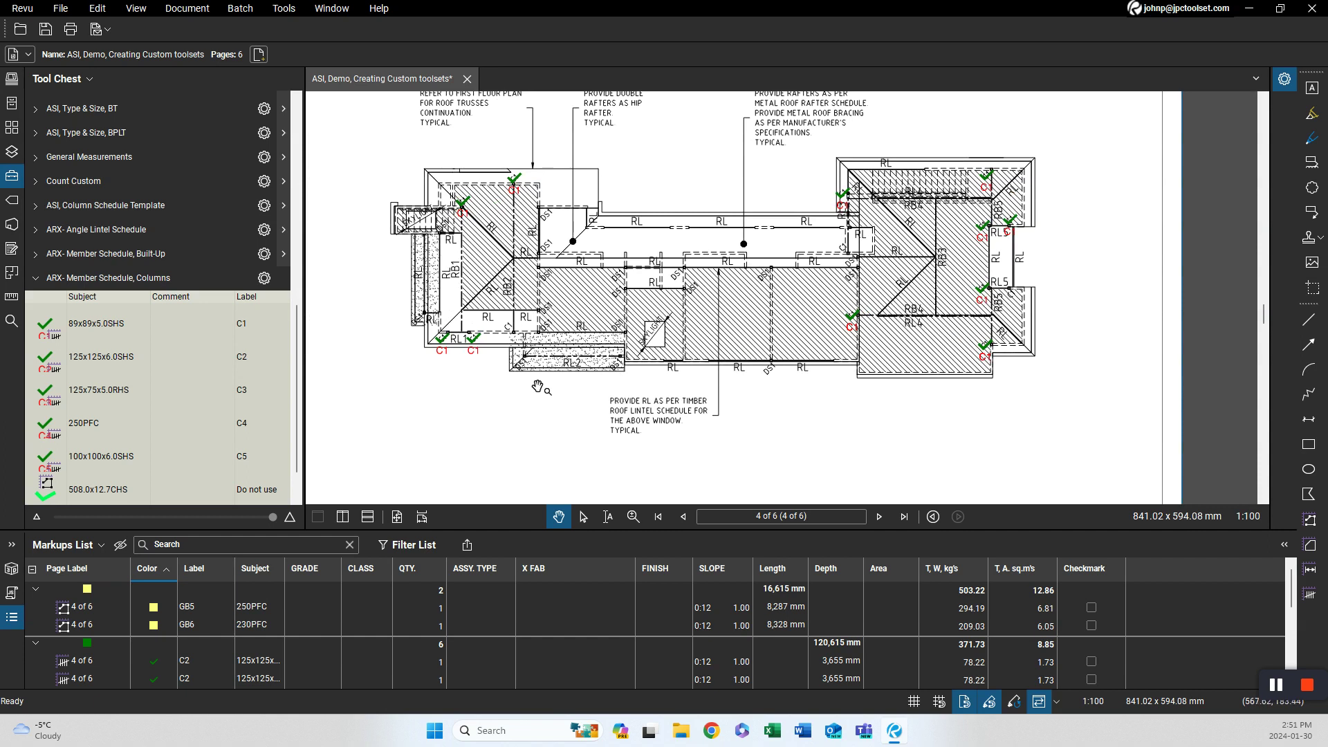
{"action": "scroll", "coordinate": [525, 387], "scroll_direction": "down", "scroll_amount": 3}
{"action": "scroll", "coordinate": [466, 364], "scroll_direction": "up", "scroll_amount": 4}
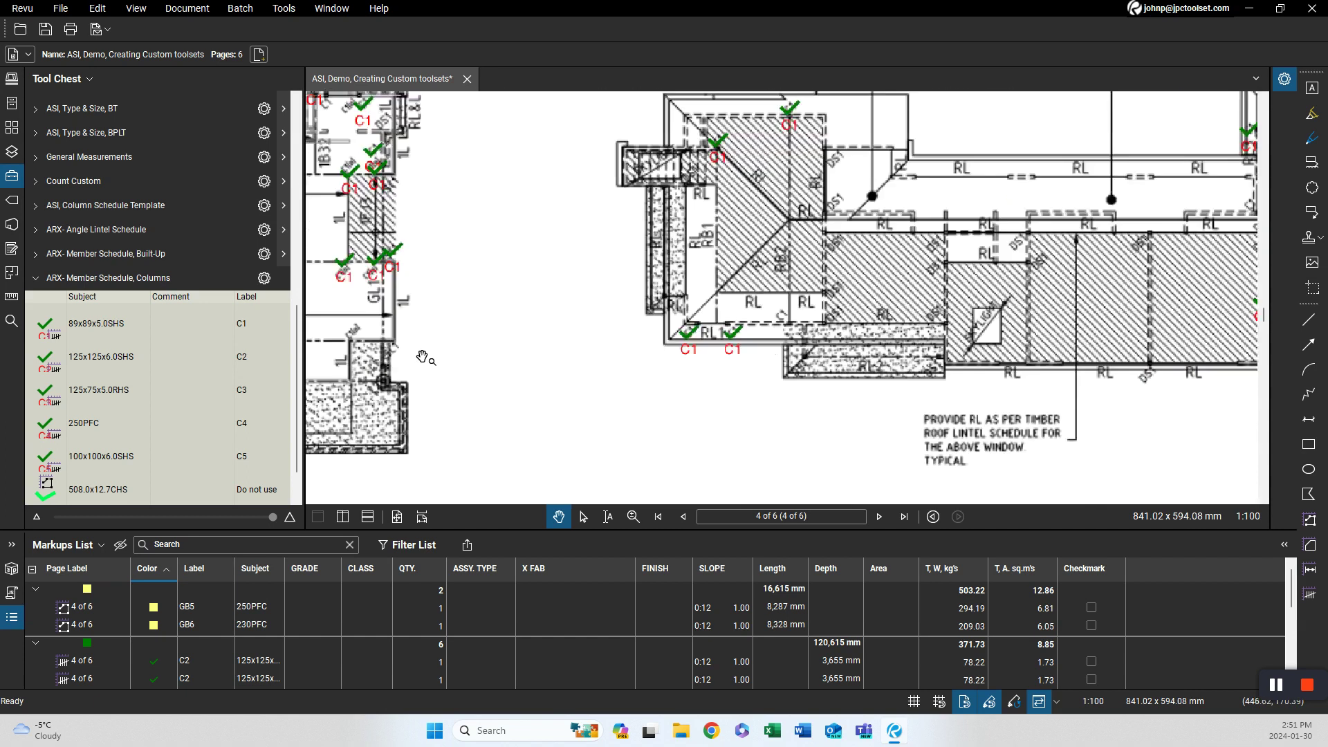
{"action": "scroll", "coordinate": [417, 358], "scroll_direction": "up", "scroll_amount": 3}
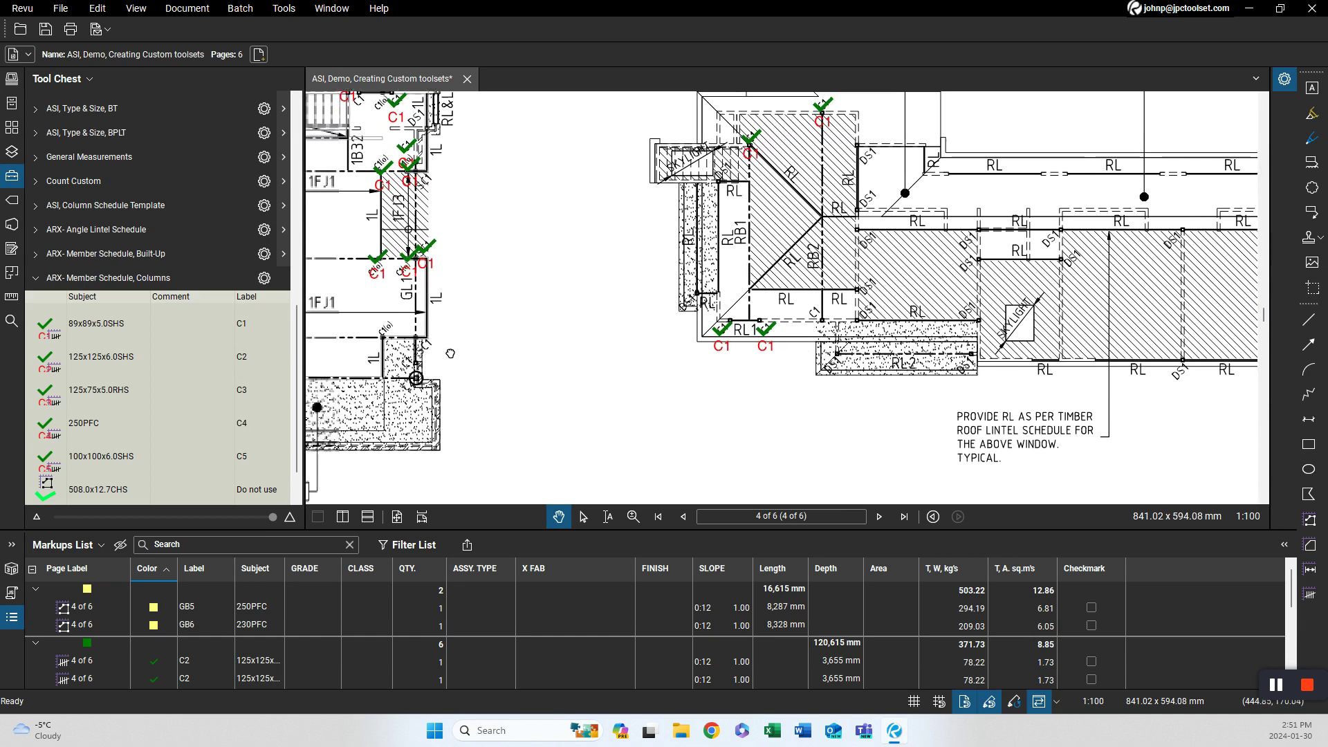
{"action": "scroll", "coordinate": [493, 308], "scroll_direction": "up", "scroll_amount": 3}
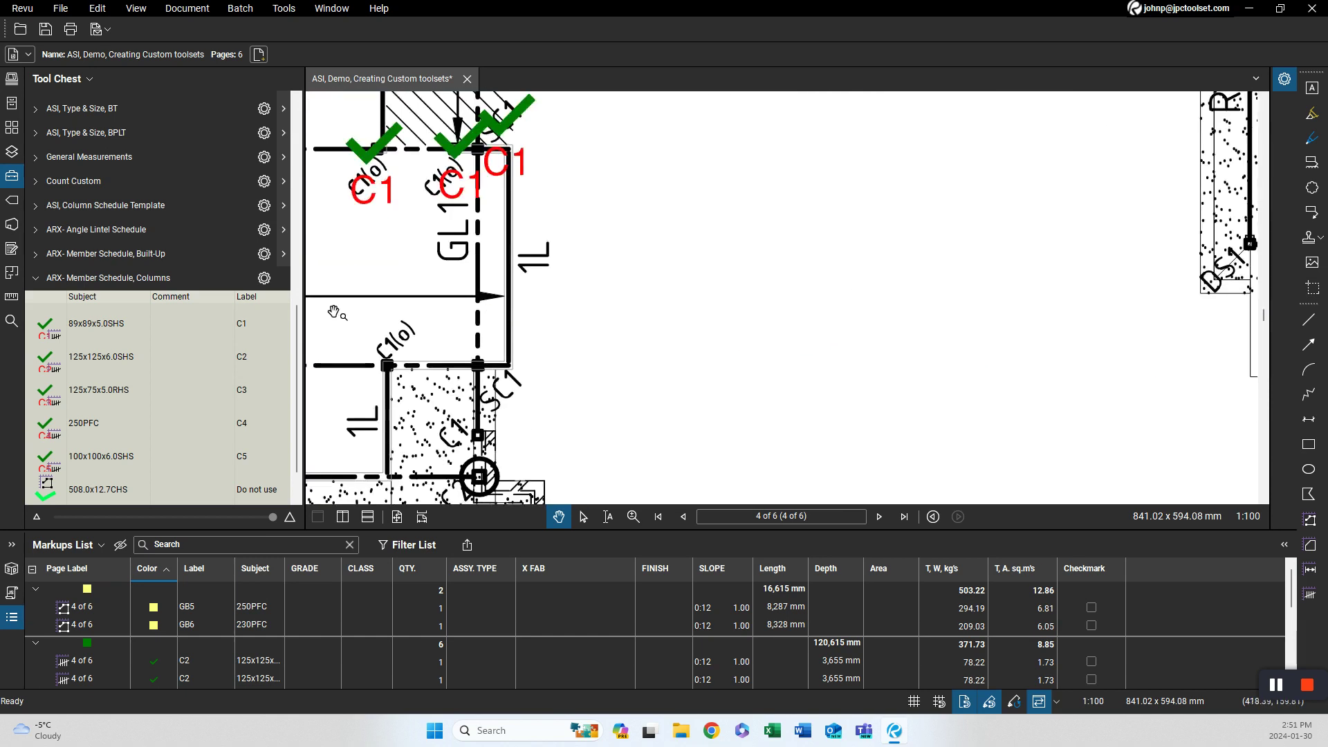
{"action": "scroll", "coordinate": [296, 334], "scroll_direction": "down", "scroll_amount": 1}
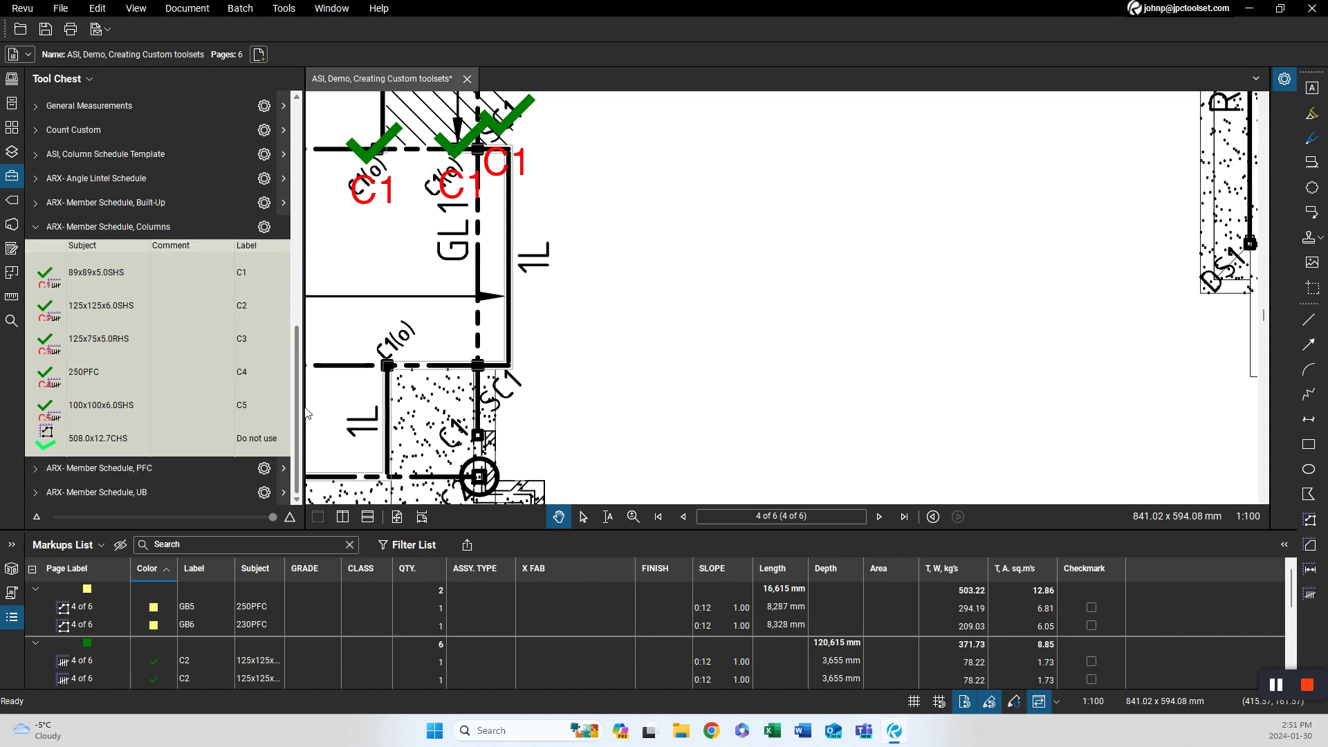
{"action": "left_click", "coordinate": [34, 227]}
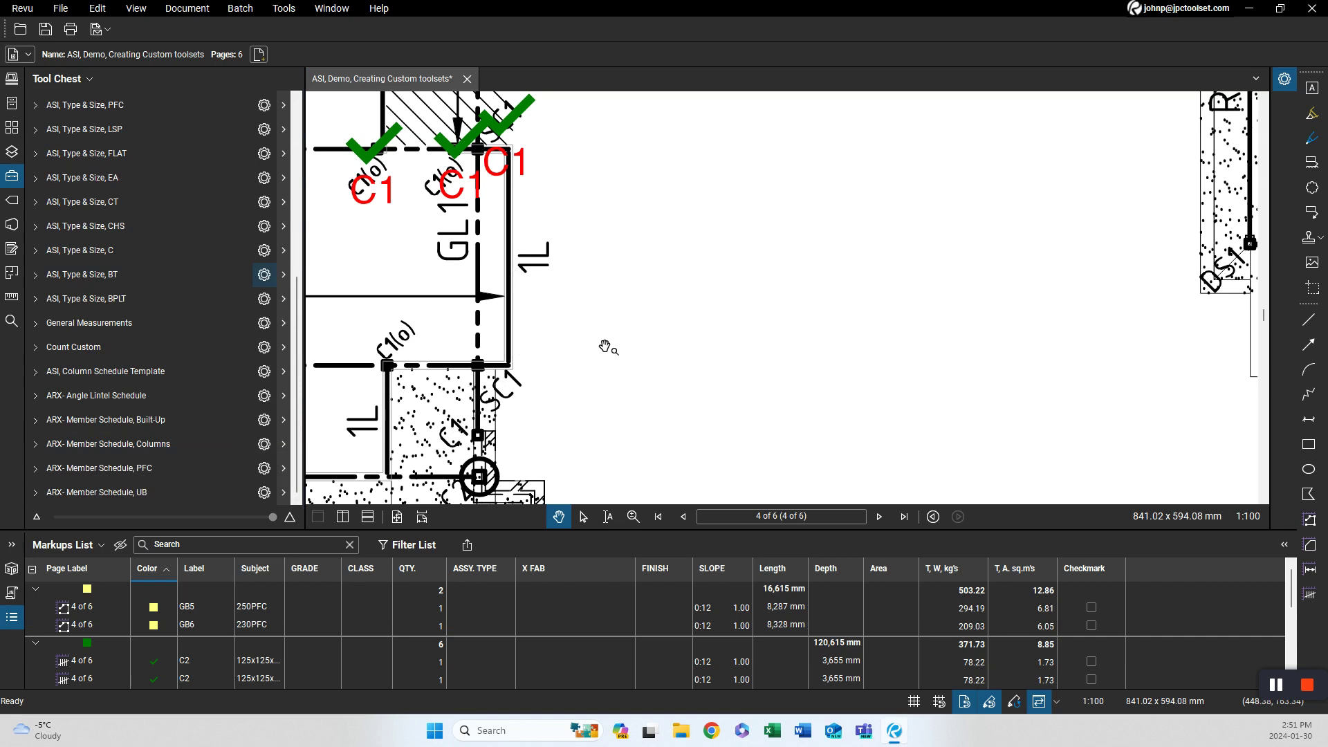
Examine the GL1 entry in the sheet's Member Schedule for its section make-up.
{"action": "scroll", "coordinate": [606, 347], "scroll_direction": "down", "scroll_amount": 3}
{"action": "scroll", "coordinate": [569, 317], "scroll_direction": "up", "scroll_amount": 4}
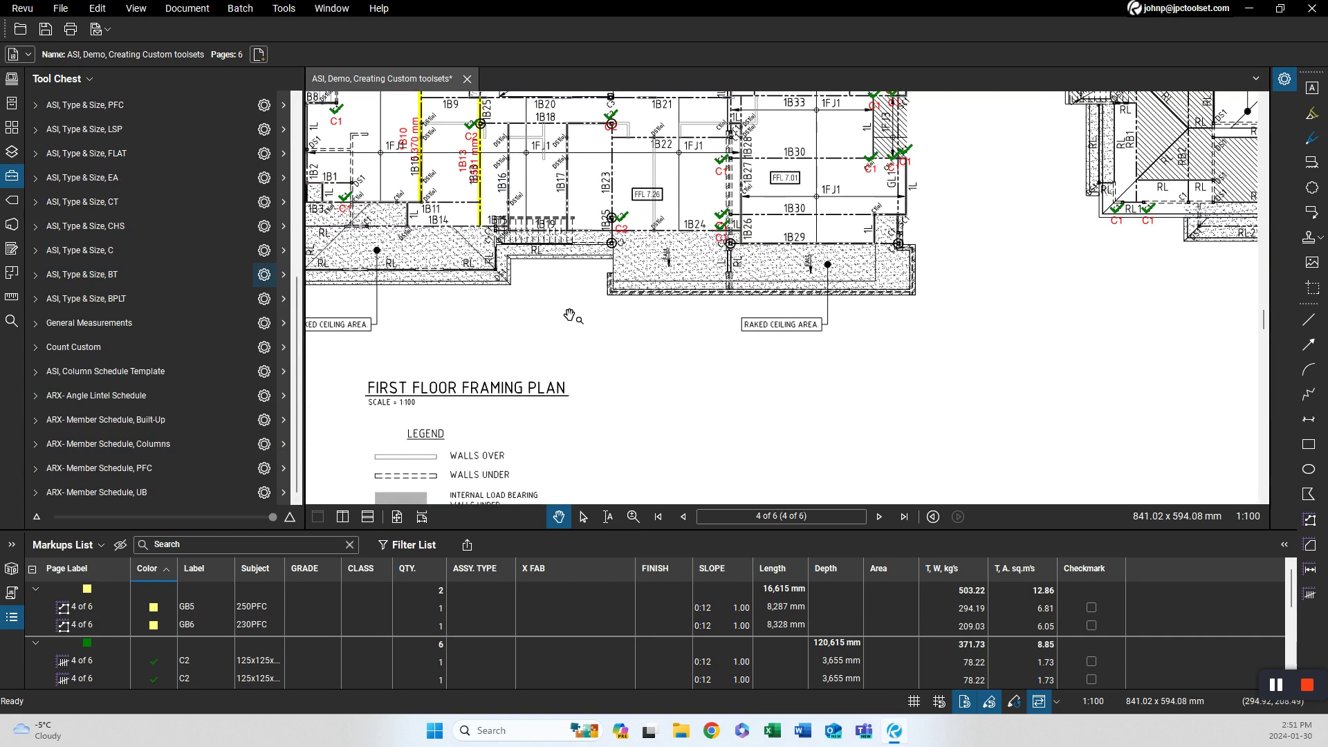
{"action": "left_click_drag", "start_coordinate": [497, 336], "coordinate": [665, 274]}
{"action": "left_click_drag", "start_coordinate": [427, 323], "coordinate": [654, 260]}
{"action": "left_click_drag", "start_coordinate": [479, 309], "coordinate": [645, 222]}
{"action": "mouse_move", "coordinate": [610, 297]}
{"action": "left_mouse_down"}
{"action": "mouse_move", "coordinate": [572, 199]}
{"action": "mouse_move", "coordinate": [537, 156]}
{"action": "left_mouse_up"}
{"action": "left_click_drag", "start_coordinate": [751, 425], "coordinate": [594, 267]}
{"action": "scroll", "coordinate": [632, 447], "scroll_direction": "up", "scroll_amount": 3}
{"action": "mouse_move", "coordinate": [790, 446]}
{"action": "left_mouse_down"}
{"action": "mouse_move", "coordinate": [650, 458]}
{"action": "mouse_move", "coordinate": [800, 427]}
{"action": "left_mouse_up"}
{"action": "scroll", "coordinate": [633, 447], "scroll_direction": "up", "scroll_amount": 1}
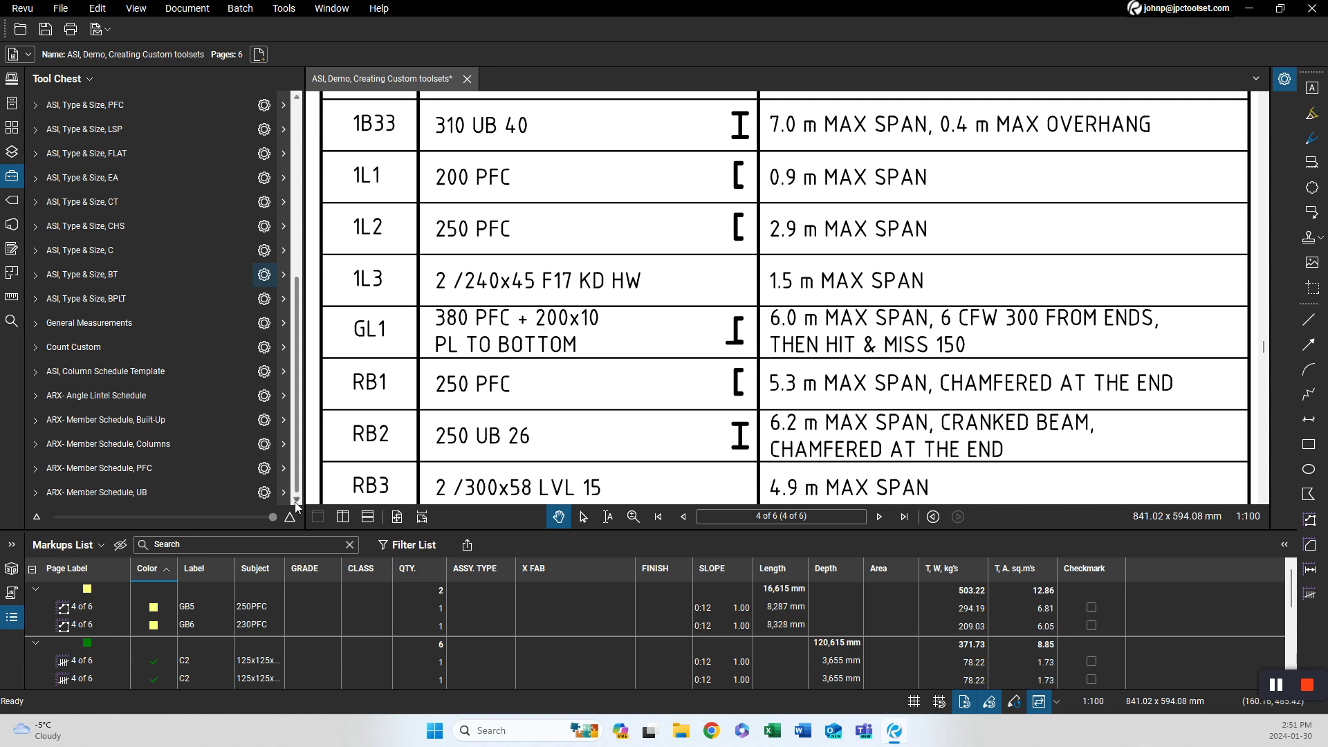
Expand the ARX- Member Schedule, Built-Up set and place its grouped 380PFC and 200x10FLAT tool beside the GL1 beam on the first floor framing plan.
{"action": "left_click", "coordinate": [142, 422]}
{"action": "scroll", "coordinate": [141, 426], "scroll_direction": "down", "scroll_amount": 2}
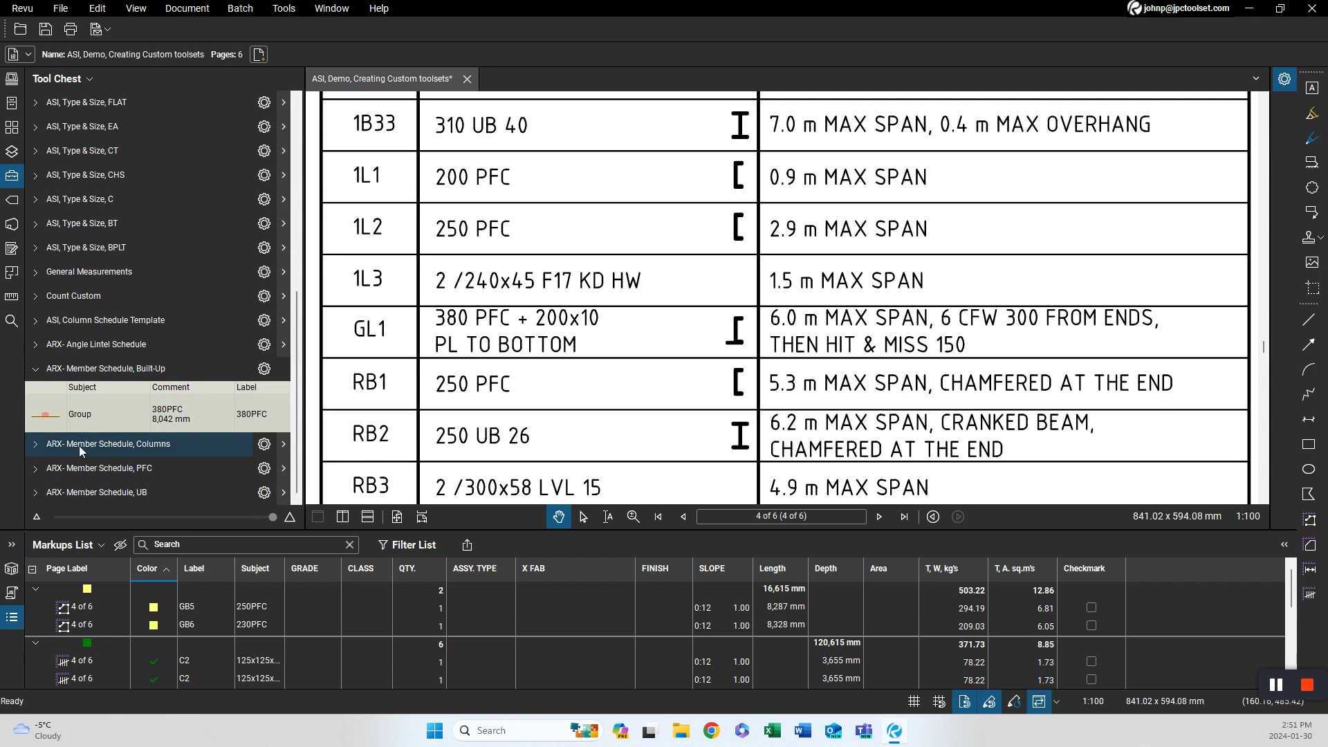
{"action": "left_click", "coordinate": [44, 420]}
{"action": "scroll", "coordinate": [626, 368], "scroll_direction": "down", "scroll_amount": 5}
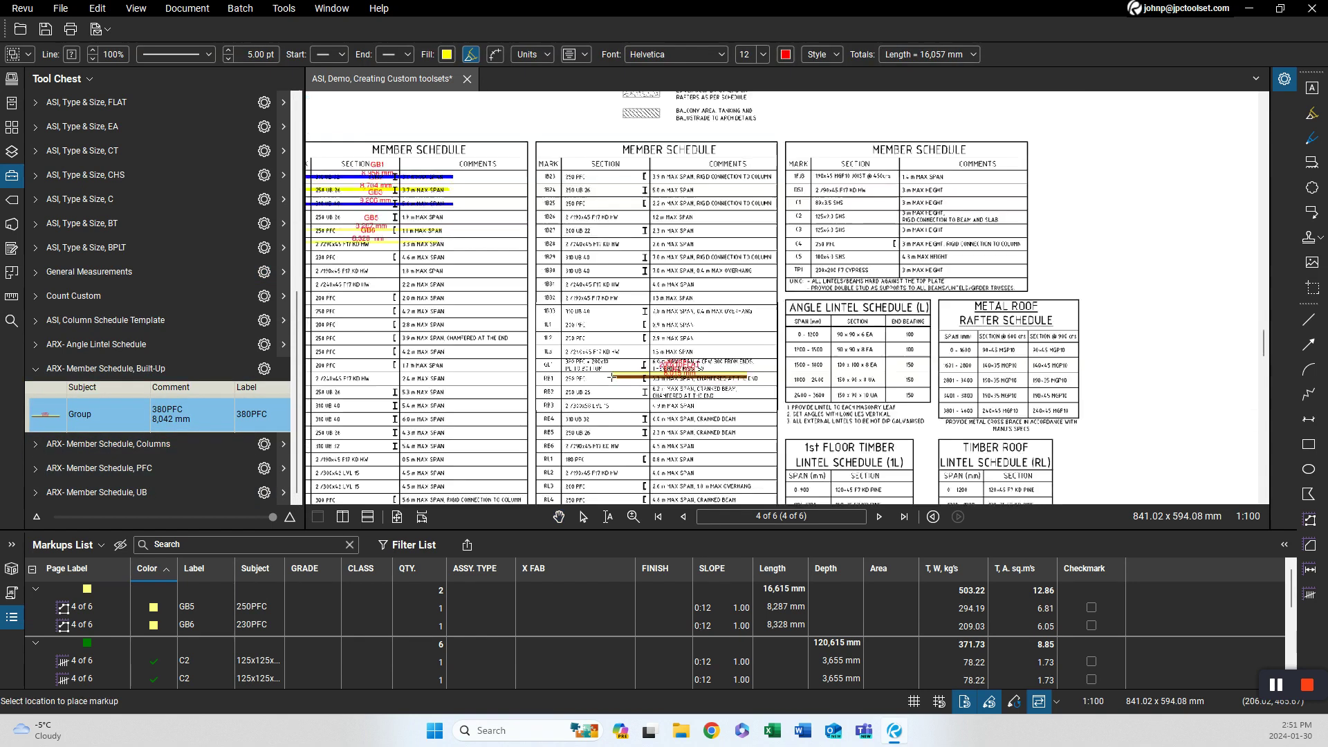
{"action": "left_click_drag", "start_coordinate": [626, 370], "coordinate": [336, 457]}
{"action": "left_click_drag", "start_coordinate": [789, 277], "coordinate": [610, 463]}
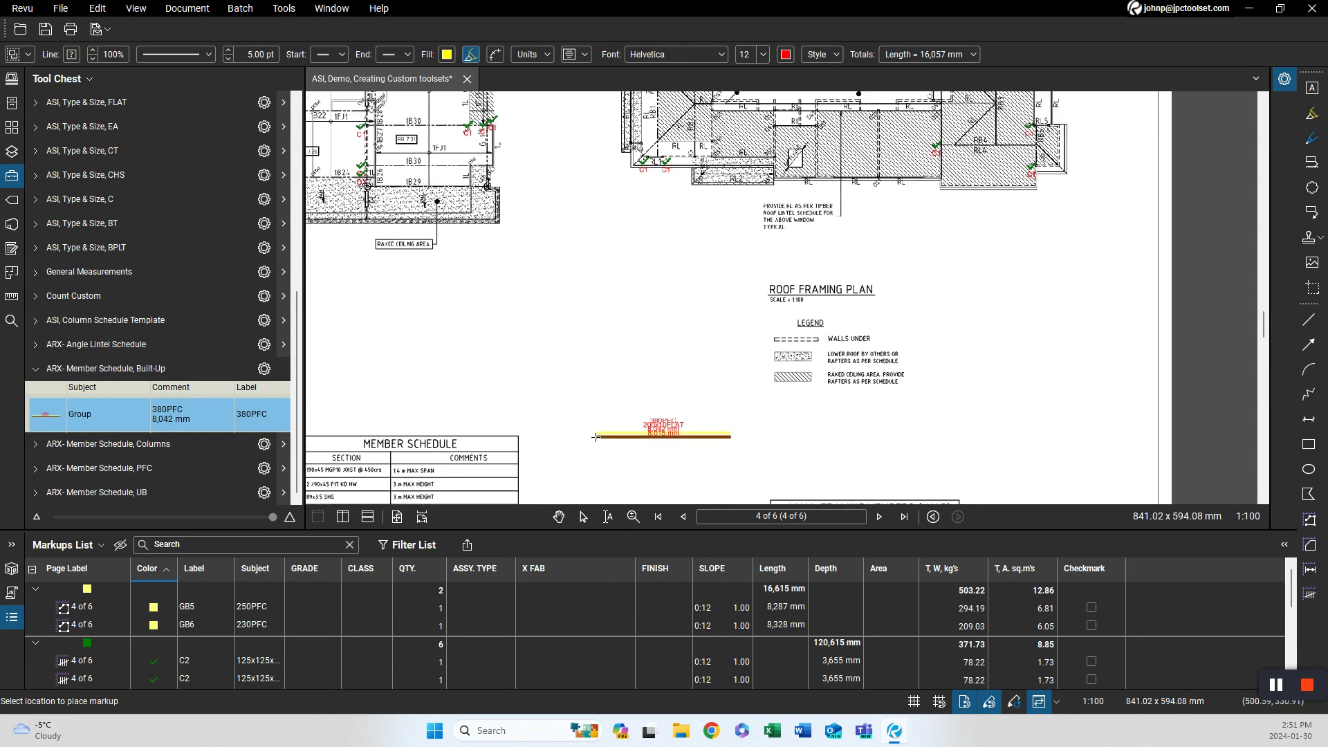
{"action": "scroll", "coordinate": [573, 255], "scroll_direction": "down", "scroll_amount": 2}
{"action": "scroll", "coordinate": [573, 254], "scroll_direction": "up", "scroll_amount": 6}
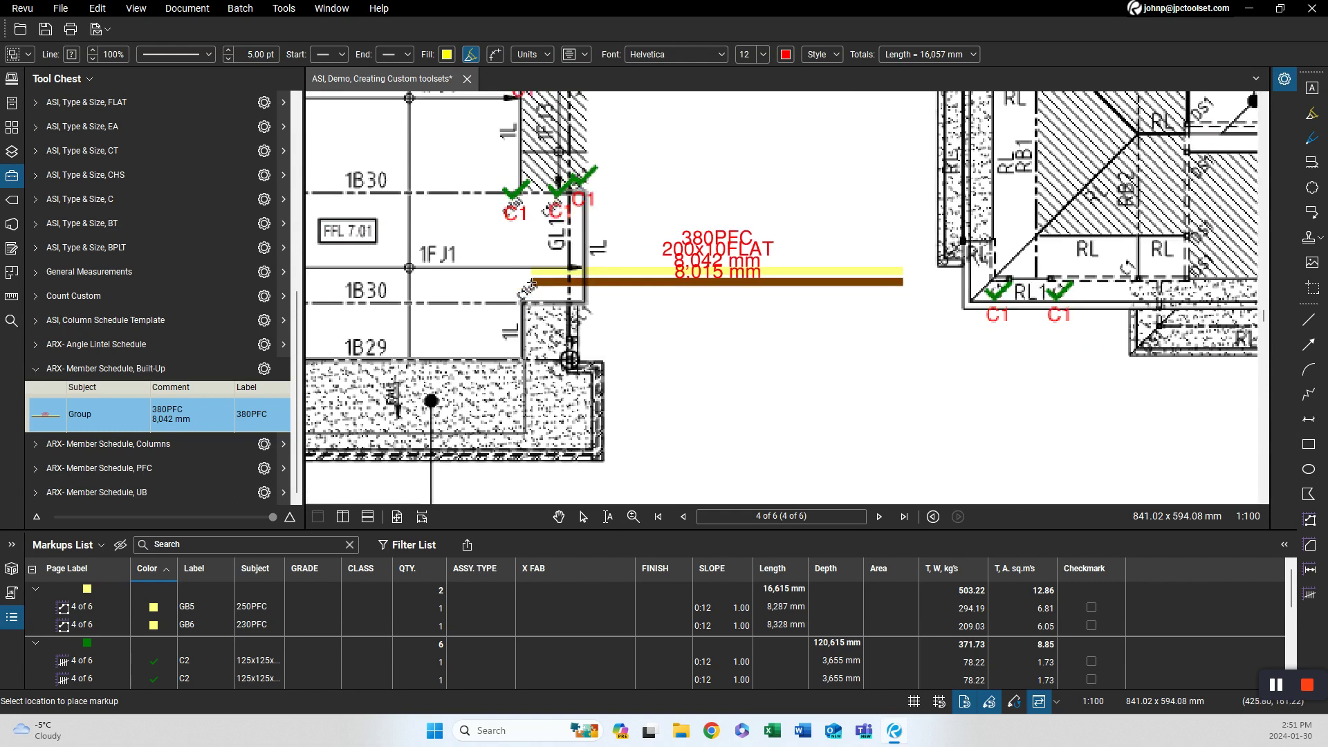
{"action": "left_click", "coordinate": [586, 262]}
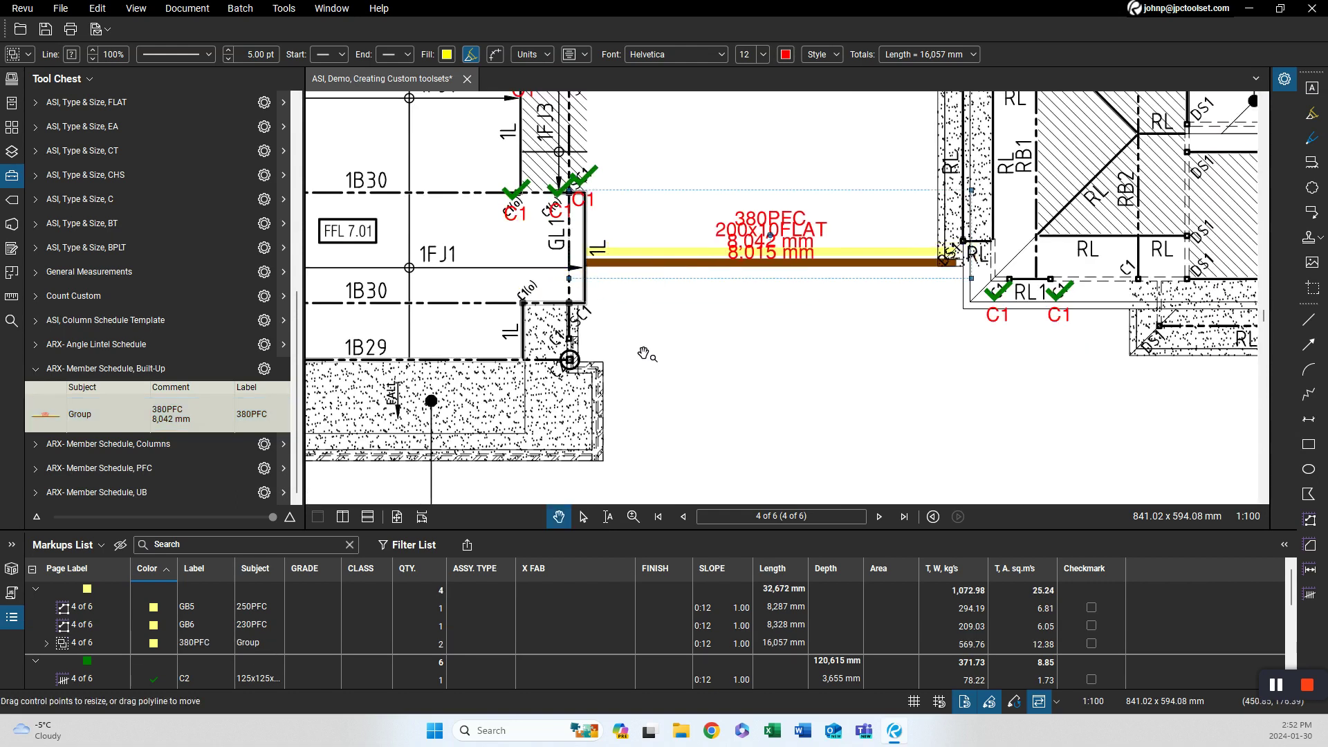
{"action": "key", "text": "Escape"}
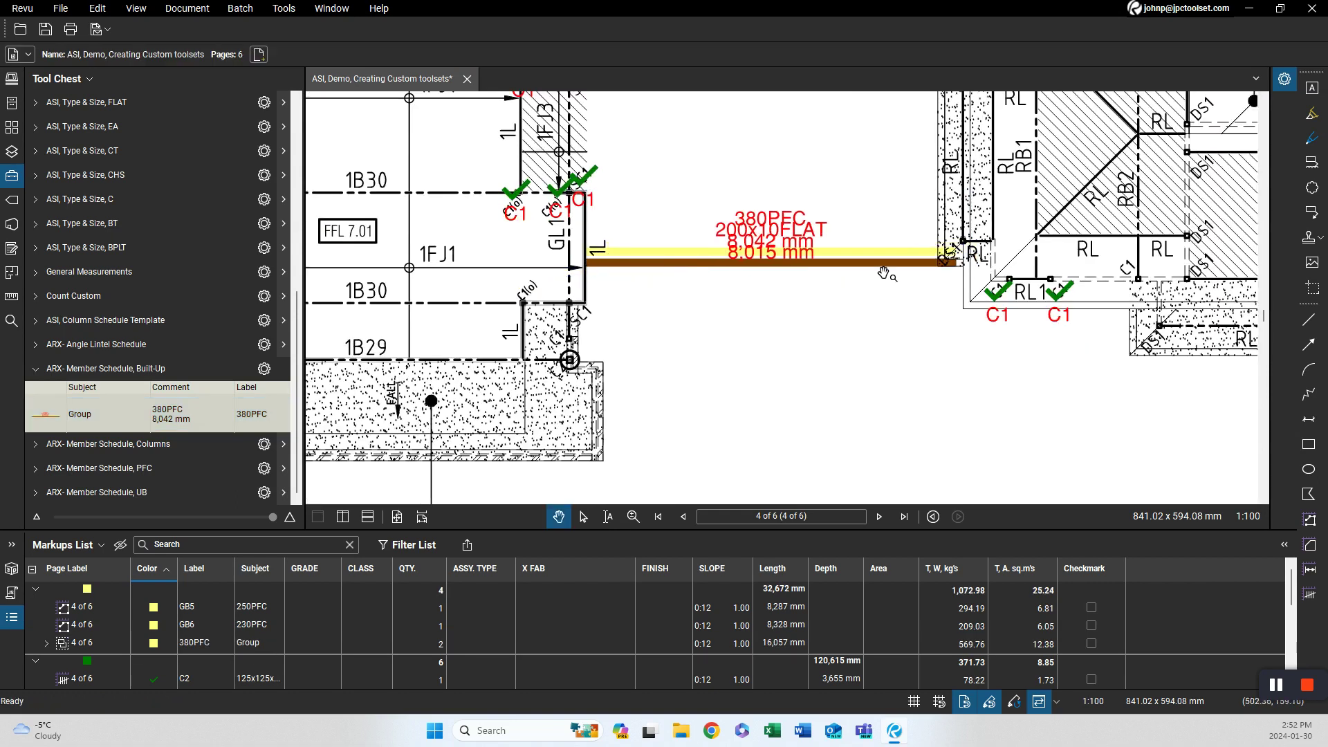
Try rotating the placed built-up group by 180 degrees and undo the rotation.
{"action": "left_click", "coordinate": [806, 257]}
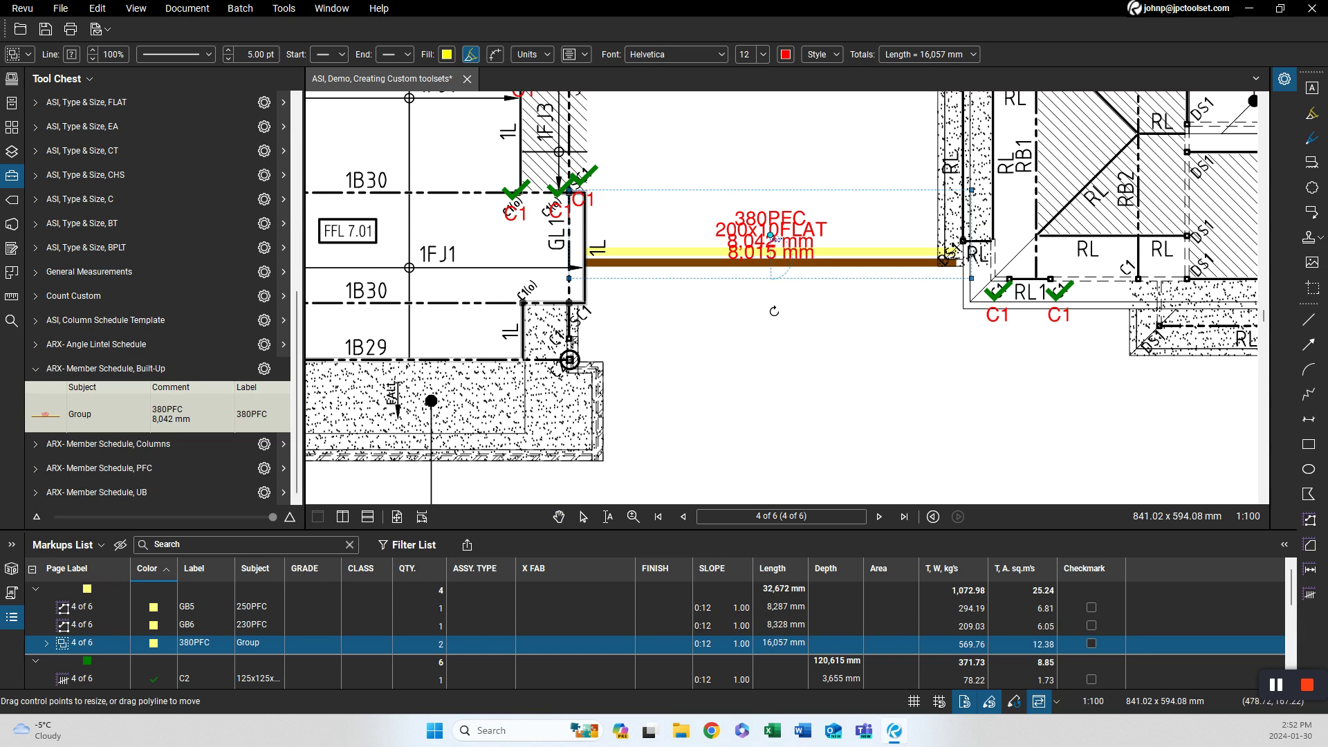
{"action": "left_click_drag", "start_coordinate": [770, 235], "coordinate": [771, 313]}
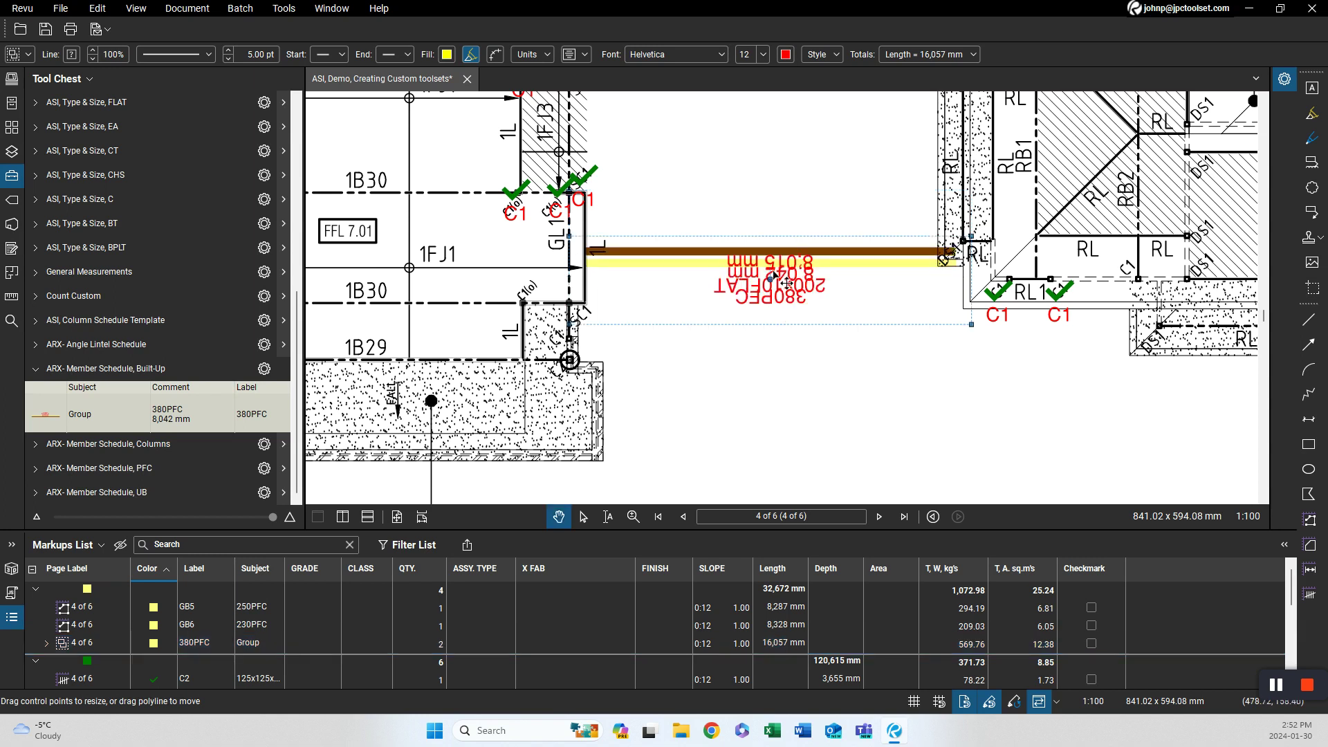
{"action": "left_click", "coordinate": [98, 8]}
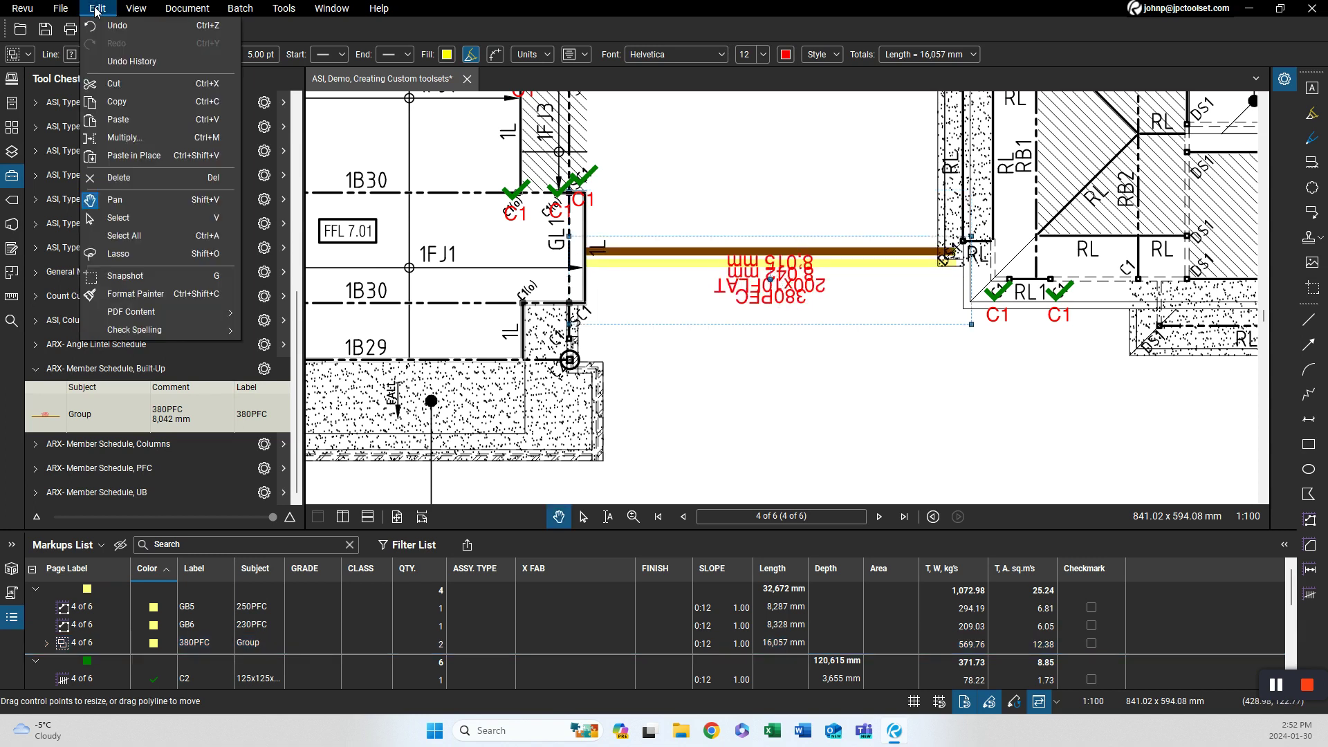
{"action": "left_click", "coordinate": [111, 28]}
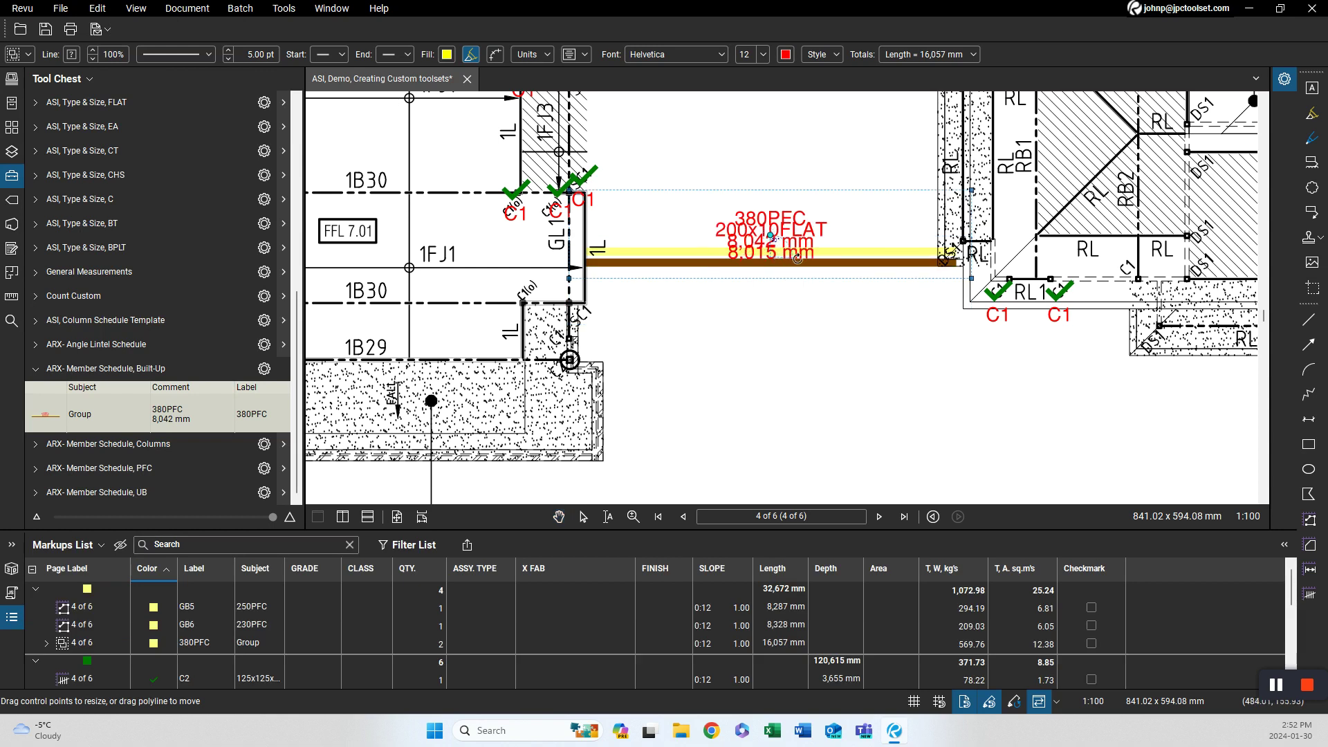
Rotate the built-up group to vertical and fit it onto the GL1 beam line at a reduced size.
{"action": "left_click_drag", "start_coordinate": [797, 258], "coordinate": [796, 258]}
{"action": "scroll", "coordinate": [790, 258], "scroll_direction": "down", "scroll_amount": 4}
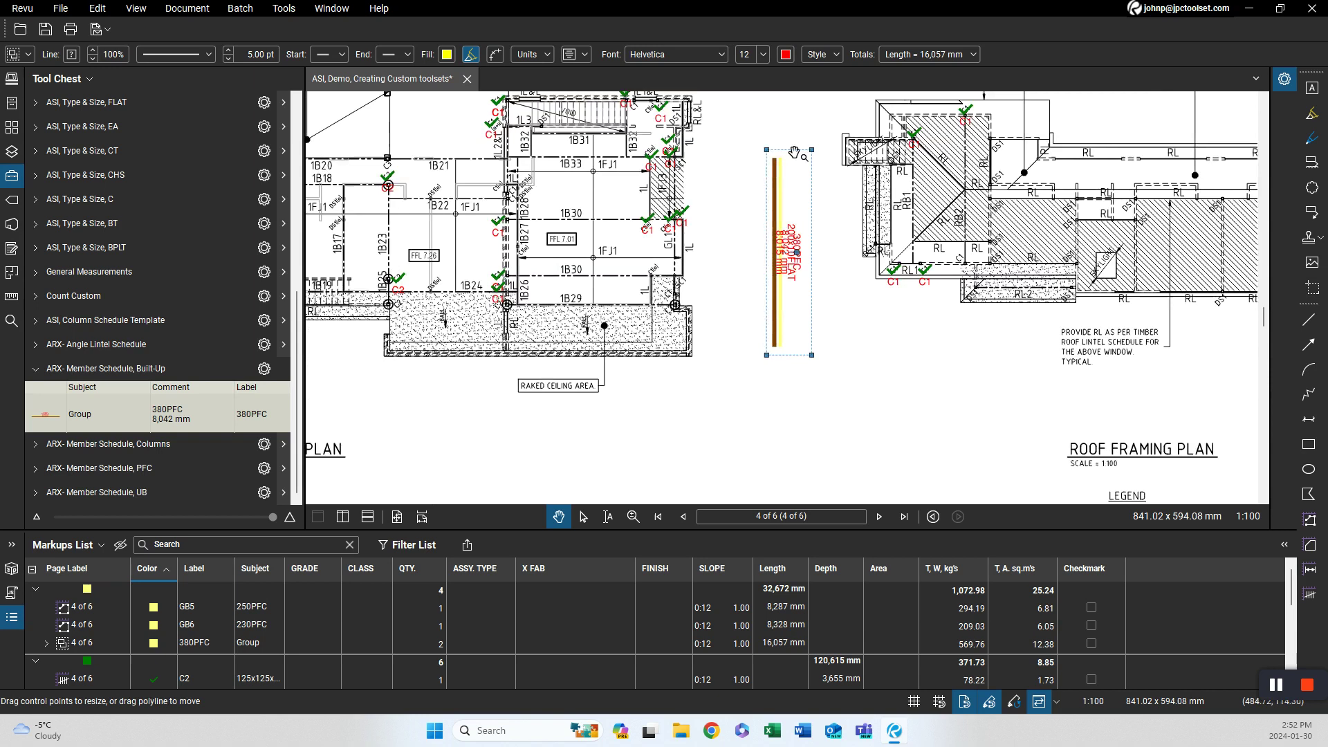
{"action": "left_click_drag", "start_coordinate": [813, 149], "coordinate": [795, 228]}
{"action": "left_click_drag", "start_coordinate": [785, 285], "coordinate": [689, 233]}
Stretch the built-up group's upper end to the 1B33 beam, giving a combined length of about 11,490 mm along GL1.
{"action": "scroll", "coordinate": [691, 179], "scroll_direction": "up", "scroll_amount": 6}
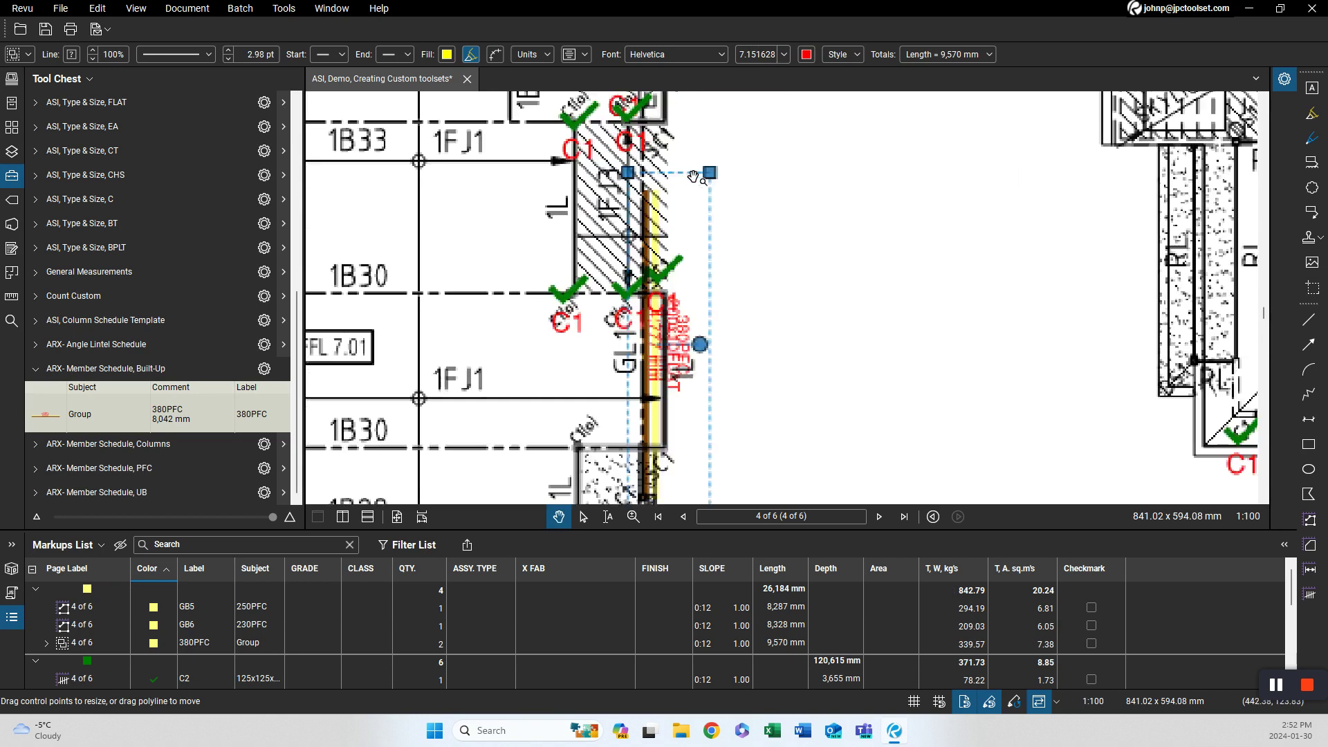
{"action": "left_click_drag", "start_coordinate": [717, 171], "coordinate": [753, 436]}
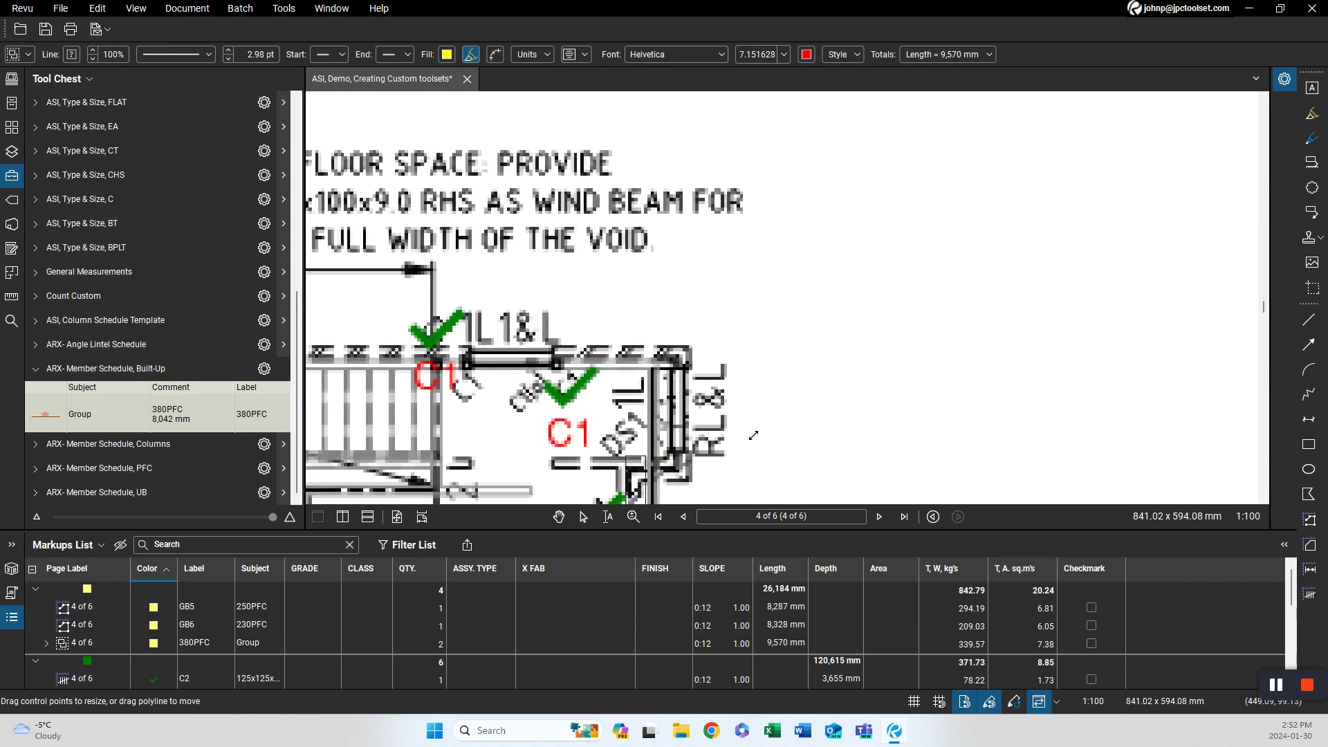
{"action": "scroll", "coordinate": [754, 436], "scroll_direction": "down", "scroll_amount": 4}
{"action": "left_click_drag", "start_coordinate": [663, 241], "coordinate": [642, 337]}
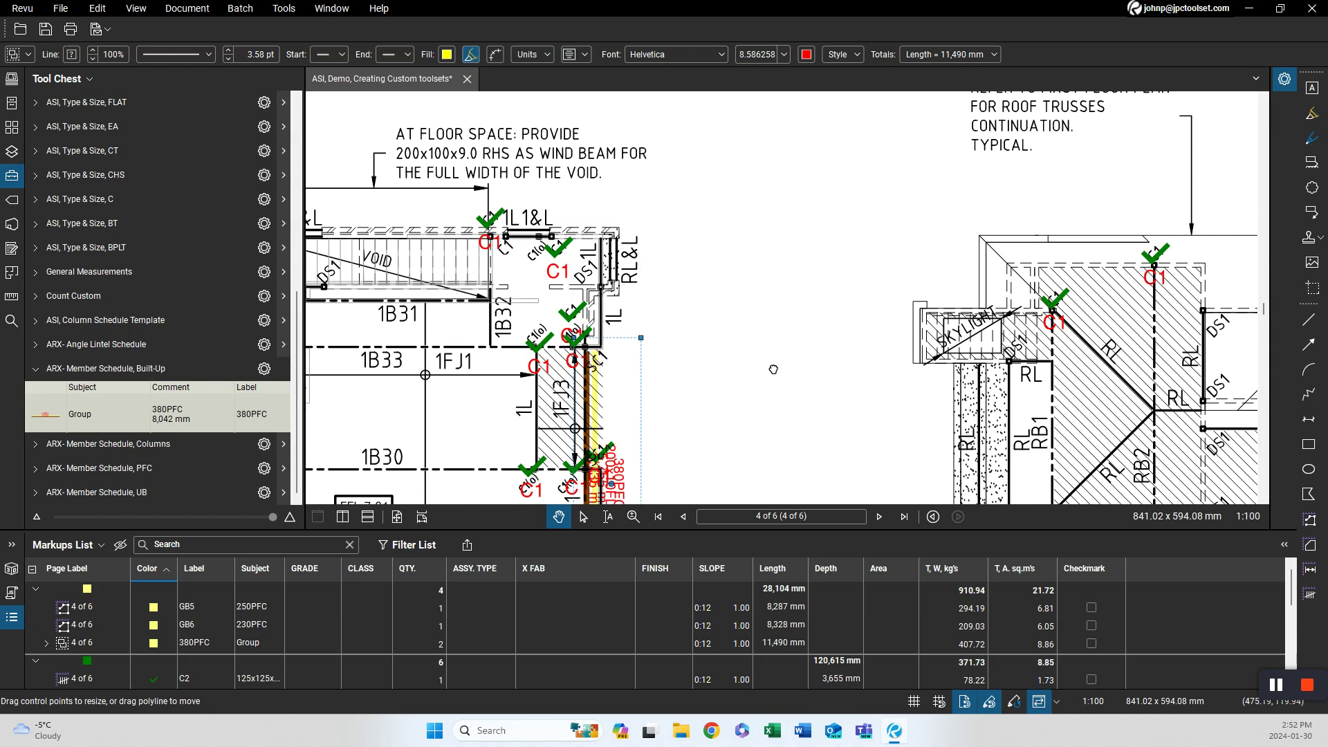
{"action": "left_click_drag", "start_coordinate": [772, 369], "coordinate": [715, 218]}
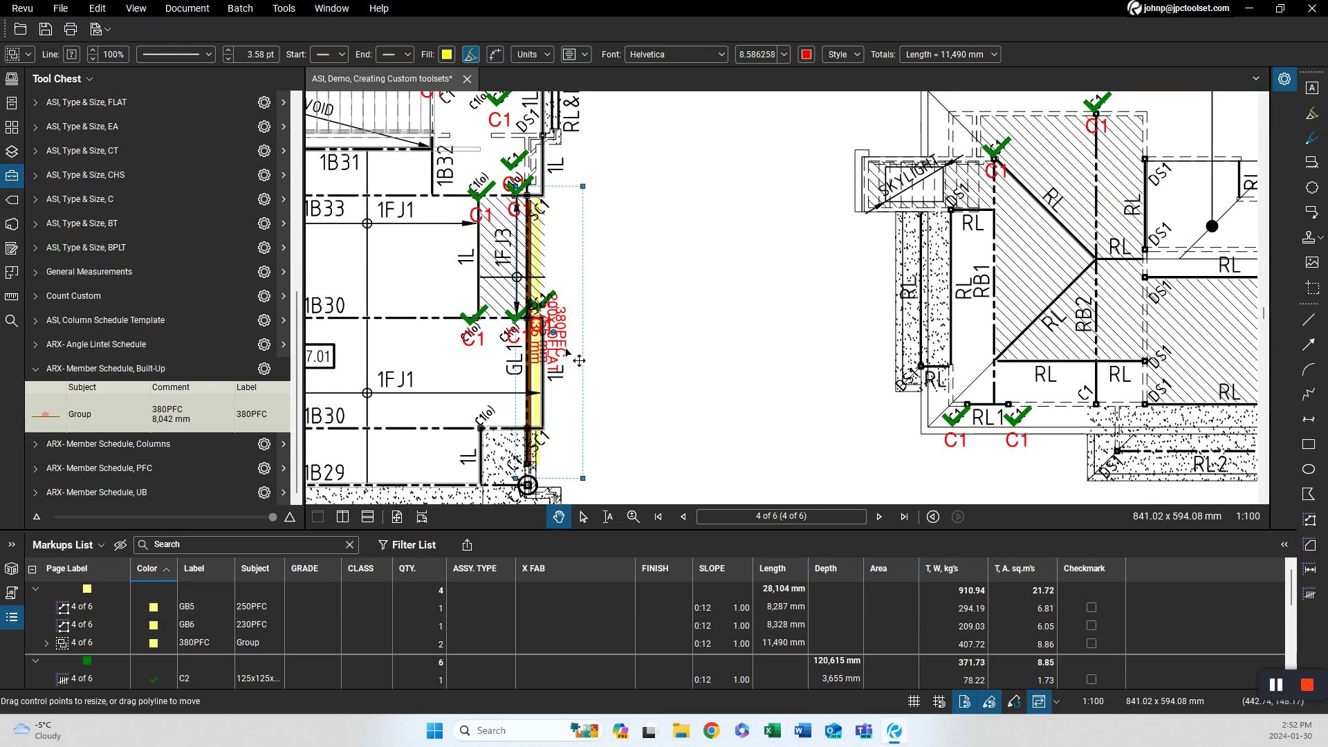
{"action": "left_click_drag", "start_coordinate": [712, 357], "coordinate": [664, 261]}
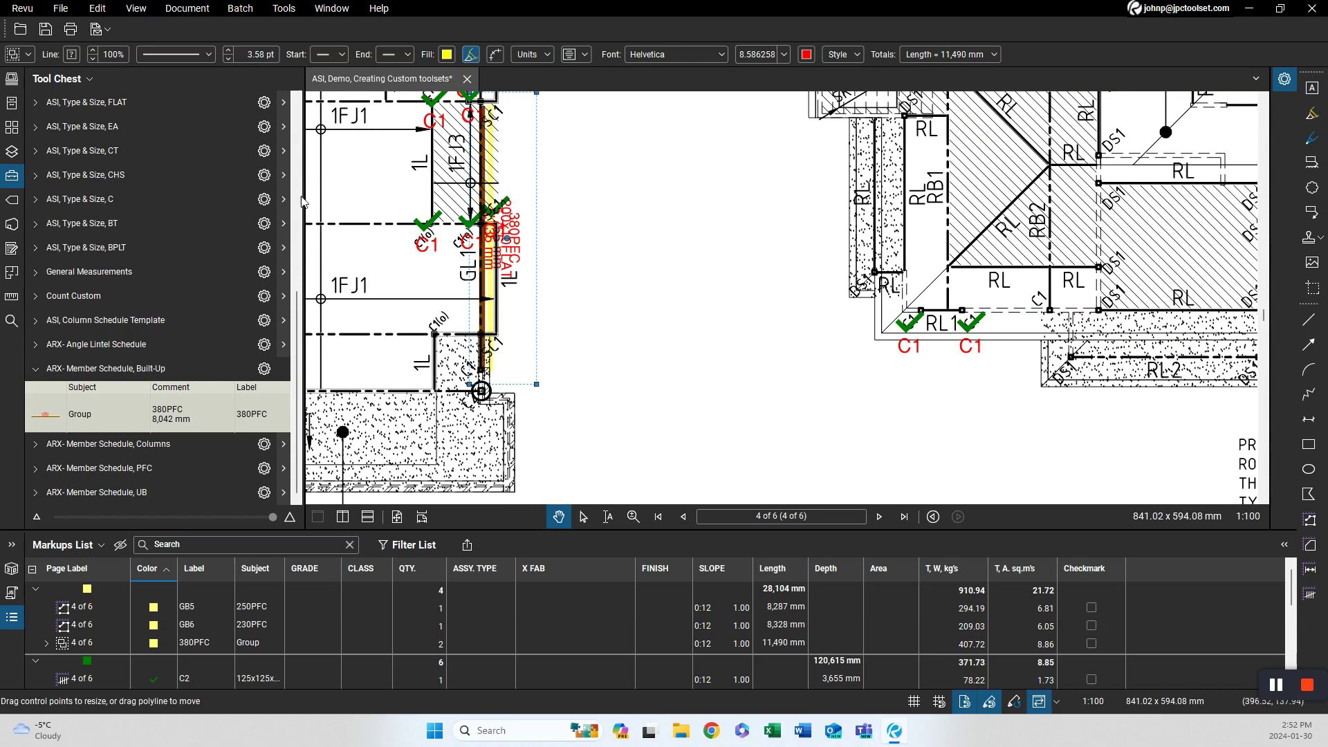
Expand the ASI, Type & Size, PFC set and measure a vertical 380PFC about 6,245 mm long beside GL1.
{"action": "scroll", "coordinate": [295, 173], "scroll_direction": "up", "scroll_amount": 5}
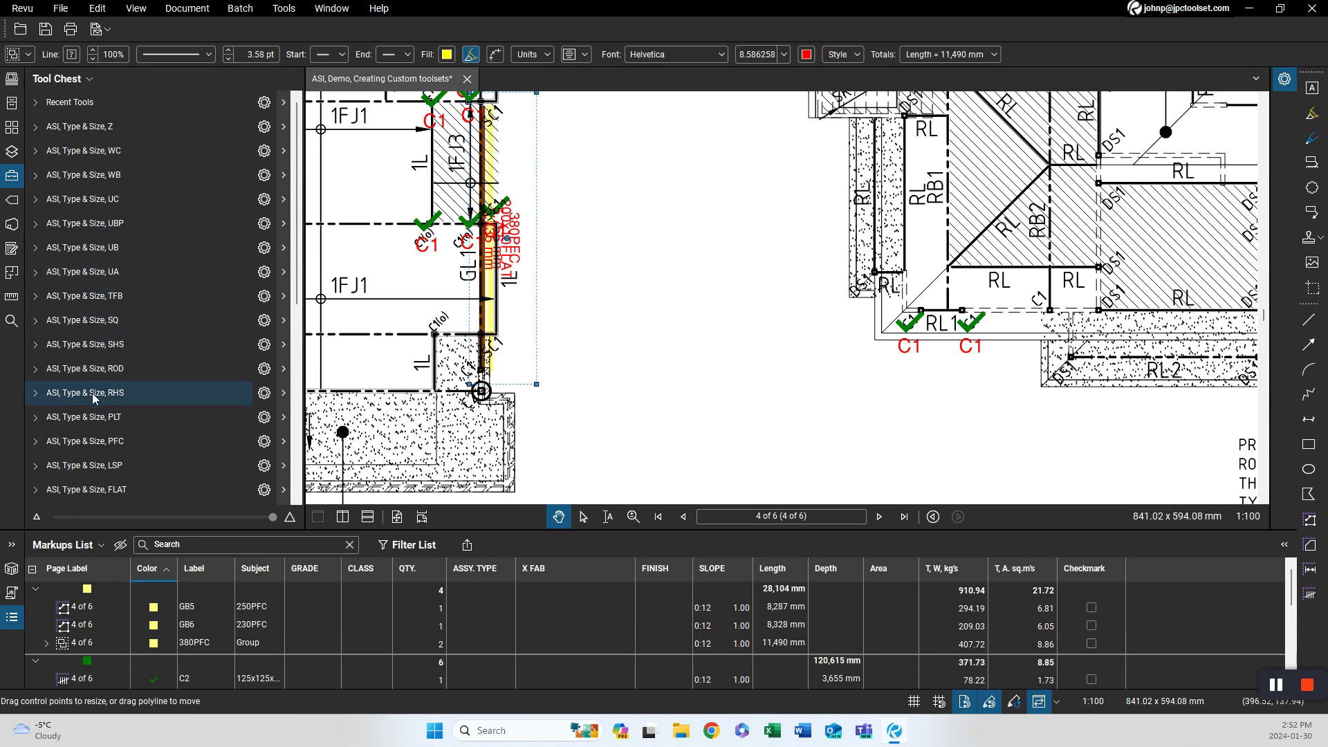
{"action": "left_click", "coordinate": [97, 441]}
{"action": "scroll", "coordinate": [112, 463], "scroll_direction": "down", "scroll_amount": 6}
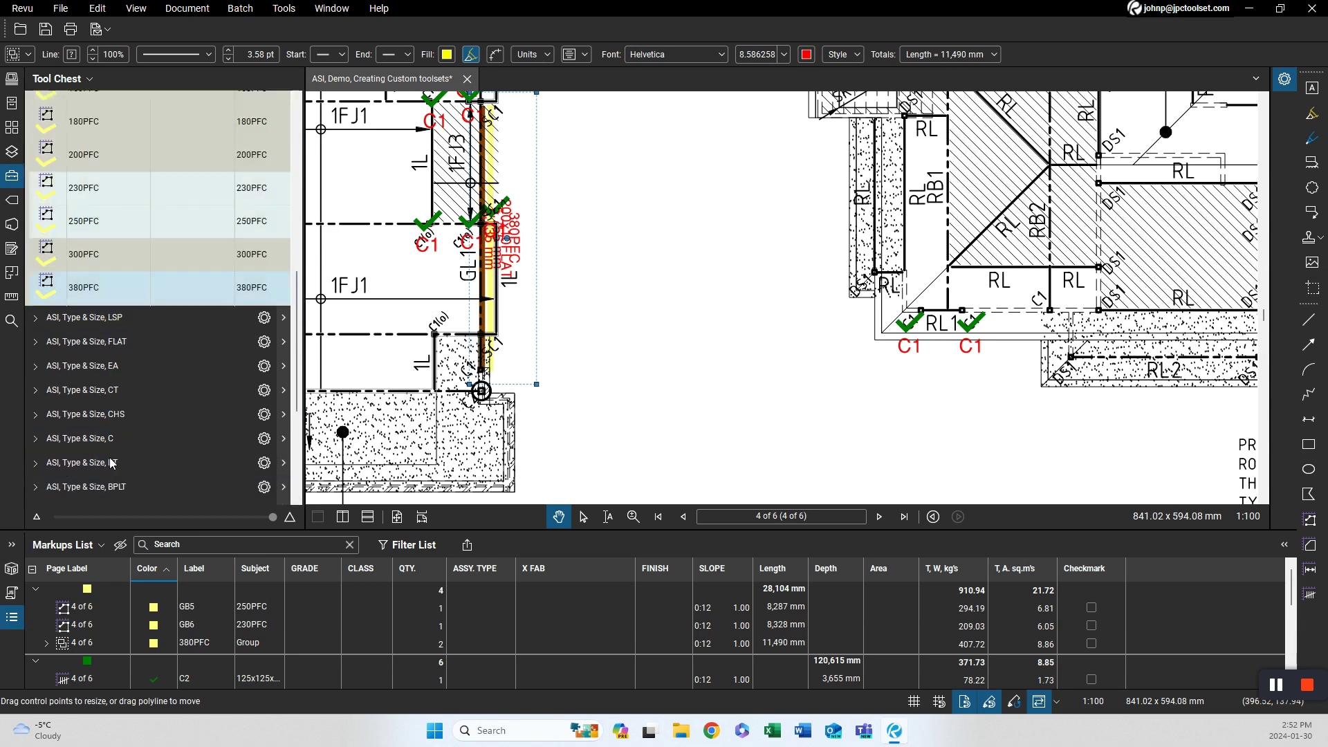
{"action": "left_click", "coordinate": [84, 289]}
{"action": "left_click_drag", "start_coordinate": [648, 215], "coordinate": [593, 269]}
{"action": "left_click", "coordinate": [471, 157]}
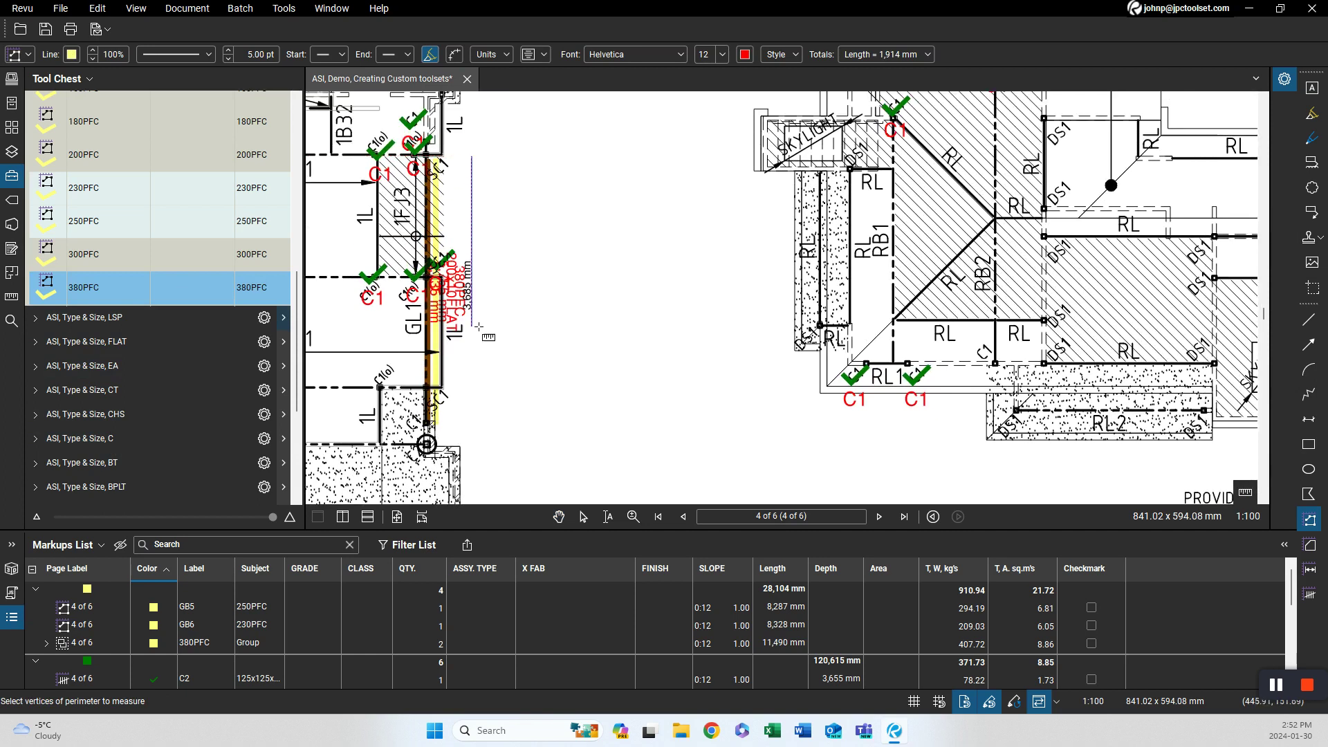
{"action": "double_click", "coordinate": [472, 446]}
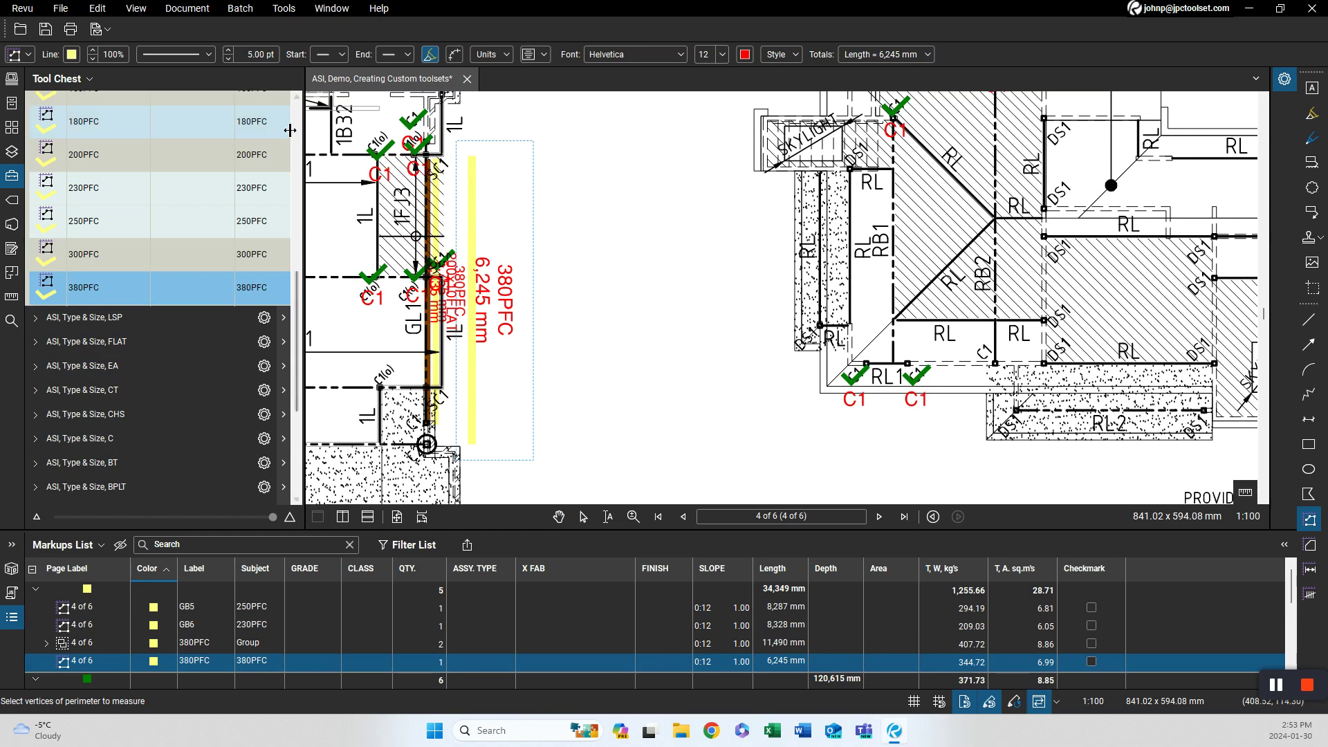
Collapse the ASI, Type & Size, PFC tool set.
{"action": "scroll", "coordinate": [159, 123], "scroll_direction": "up", "scroll_amount": 5}
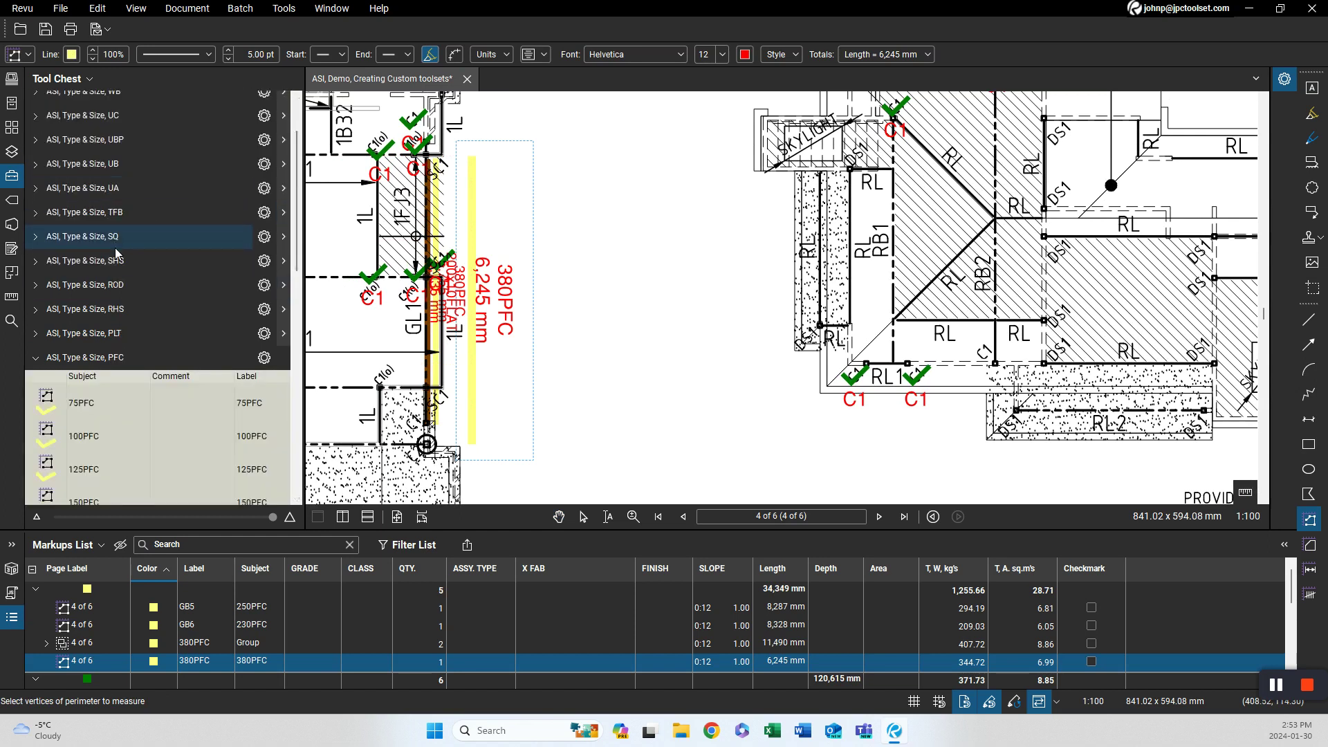
{"action": "scroll", "coordinate": [131, 346], "scroll_direction": "down", "scroll_amount": 5}
{"action": "left_click", "coordinate": [135, 367]}
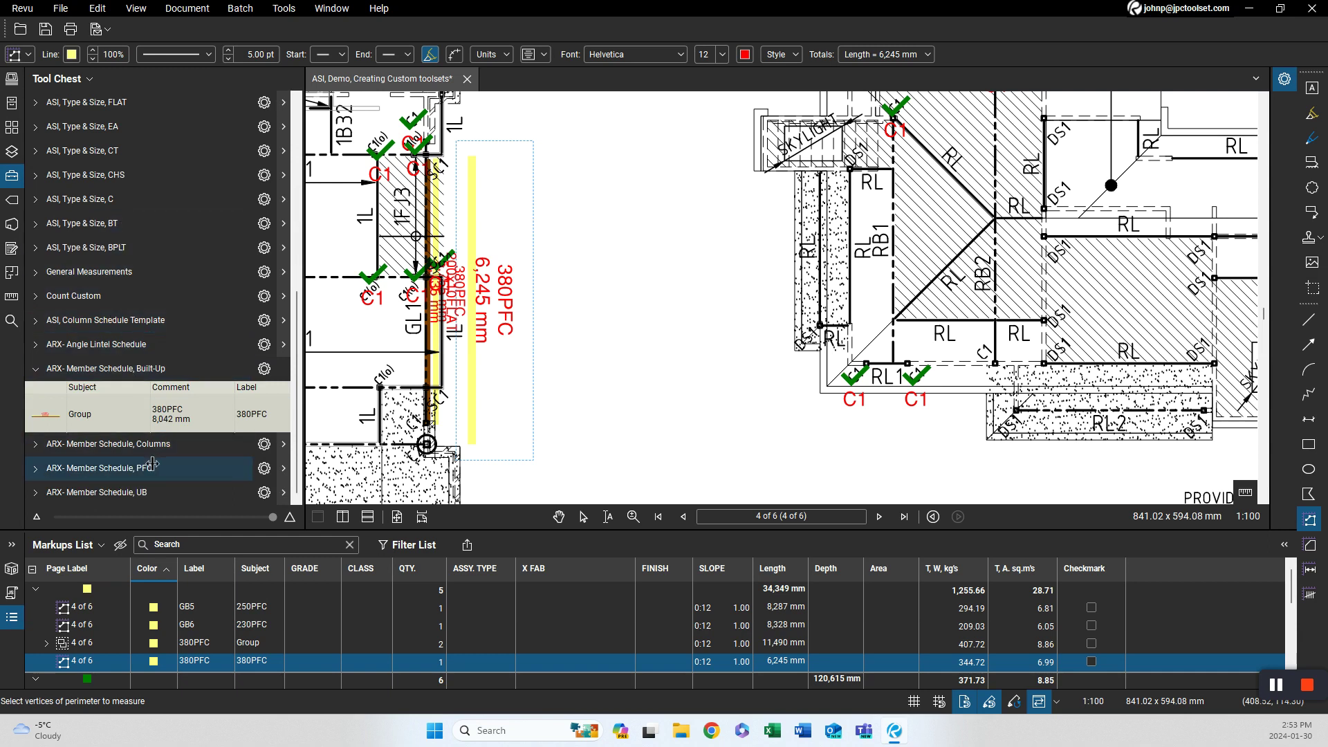
{"action": "scroll", "coordinate": [141, 294], "scroll_direction": "up", "scroll_amount": 3}
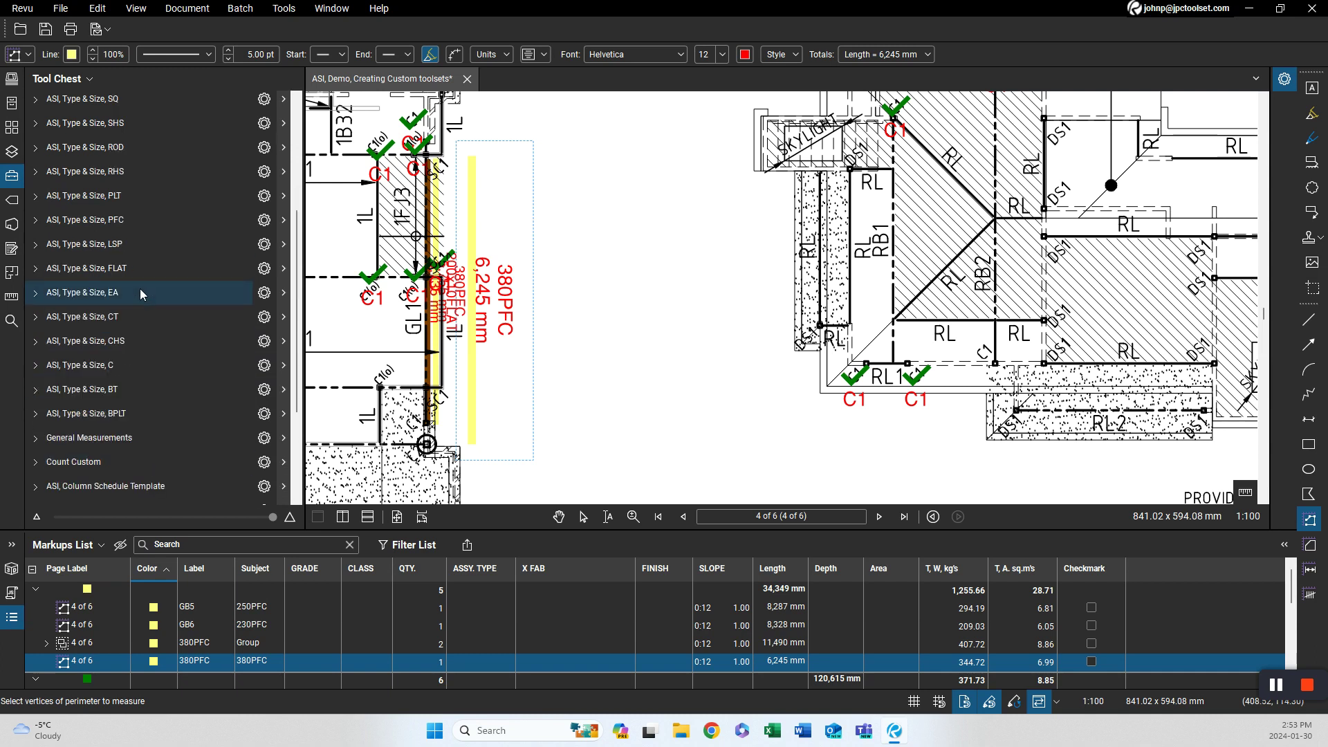
Expand the ASI, Type & Size, FLAT set and measure a vertical 200x10FLAT about 6,245 mm long alongside the new 380PFC.
{"action": "left_click", "coordinate": [142, 268]}
{"action": "scroll", "coordinate": [147, 346], "scroll_direction": "down", "scroll_amount": 5}
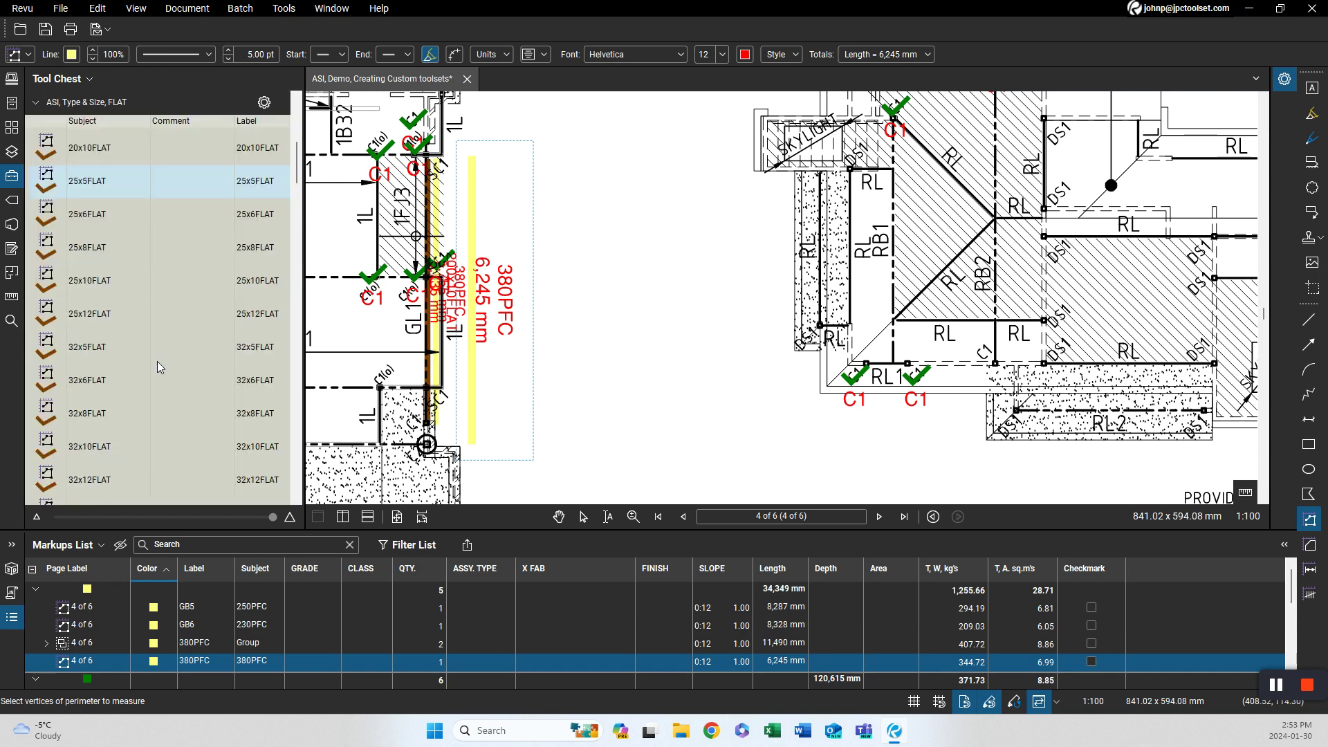
{"action": "scroll", "coordinate": [148, 372], "scroll_direction": "down", "scroll_amount": 10}
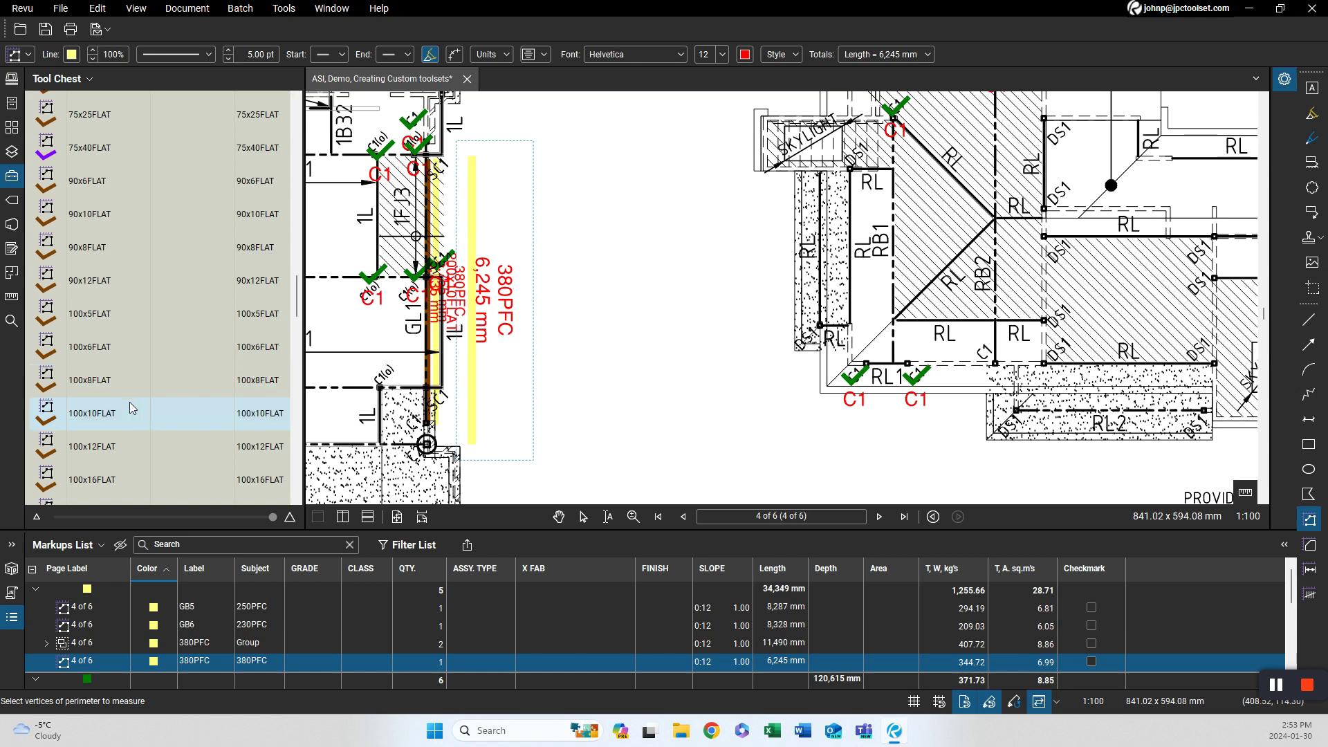
{"action": "scroll", "coordinate": [117, 435], "scroll_direction": "down", "scroll_amount": 9}
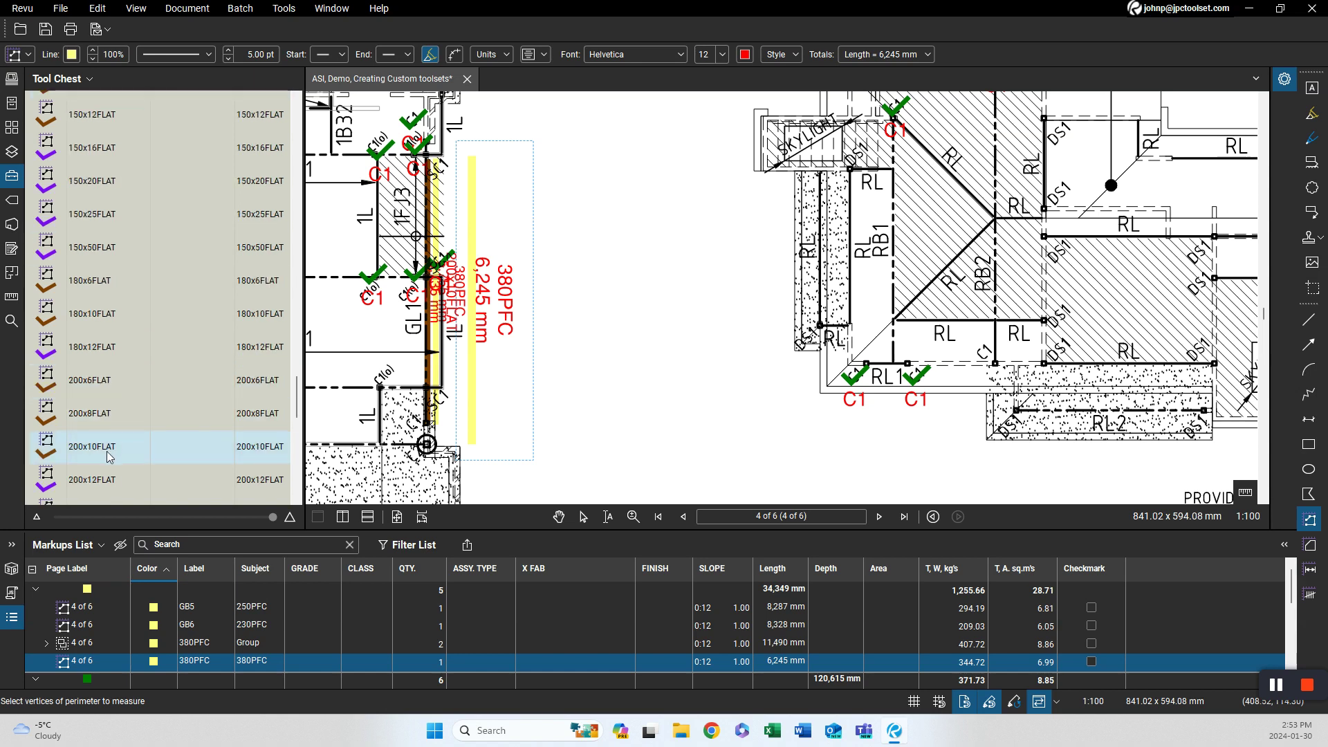
{"action": "left_click", "coordinate": [107, 455]}
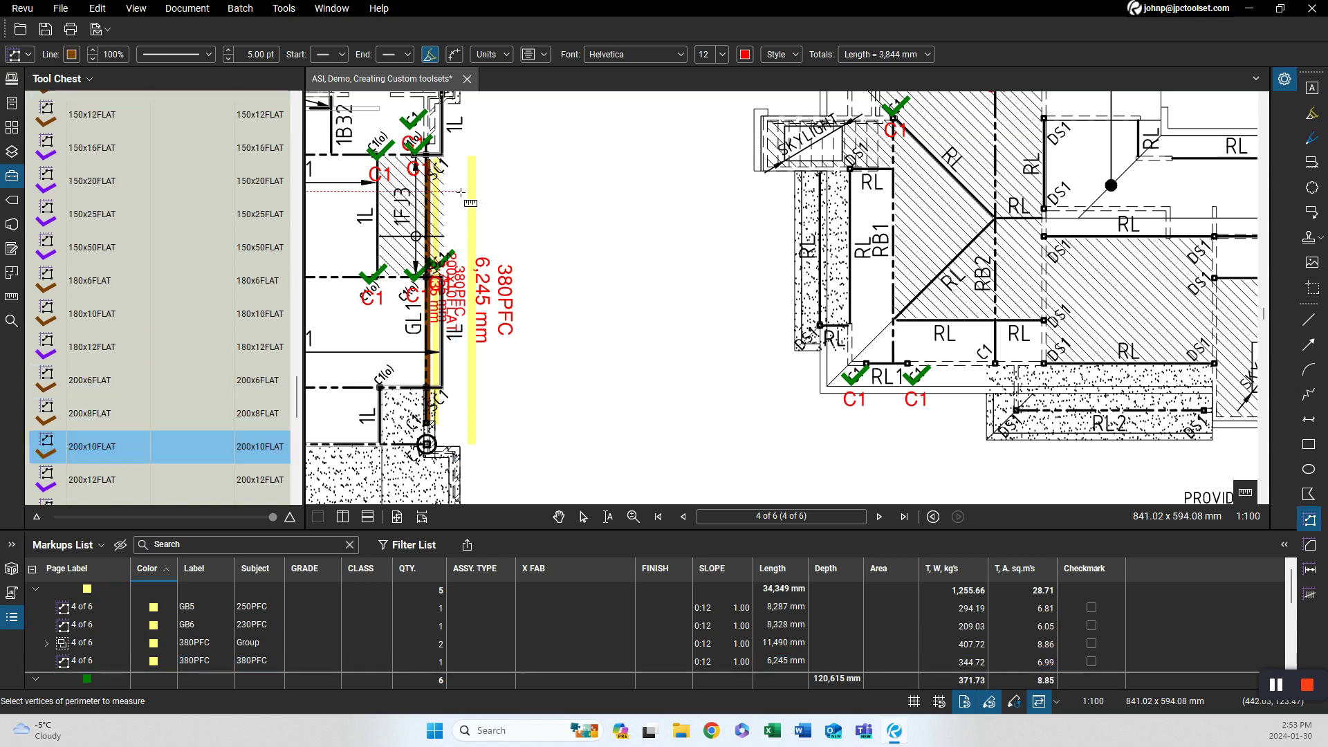
{"action": "left_click", "coordinate": [482, 158]}
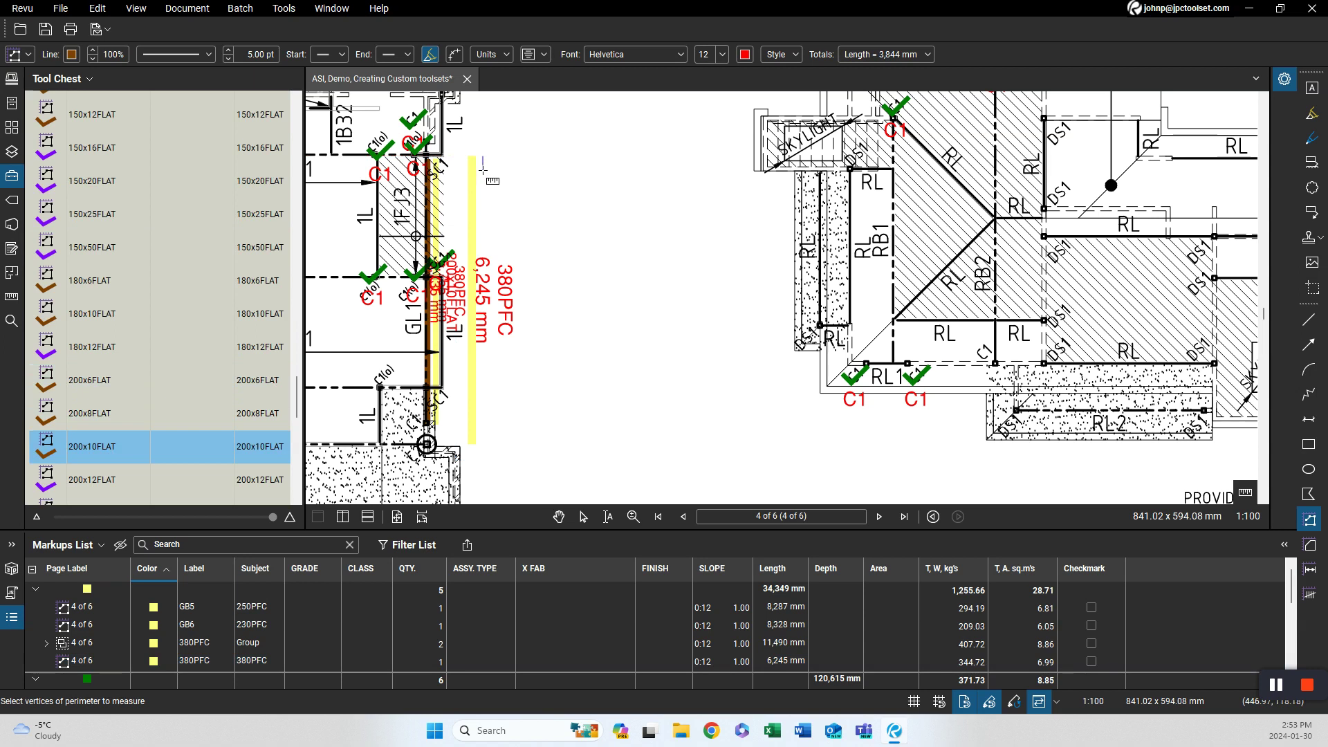
{"action": "double_click", "coordinate": [488, 445]}
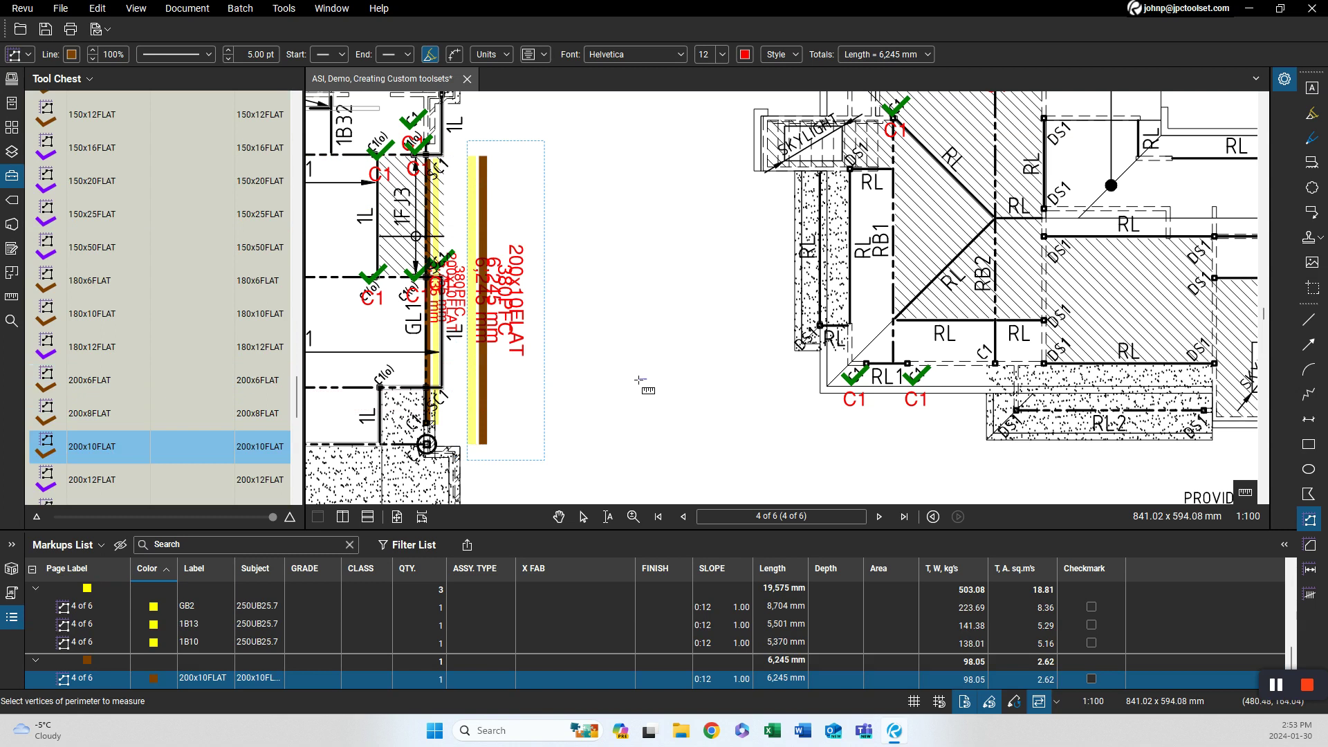
{"action": "key", "text": "Escape"}
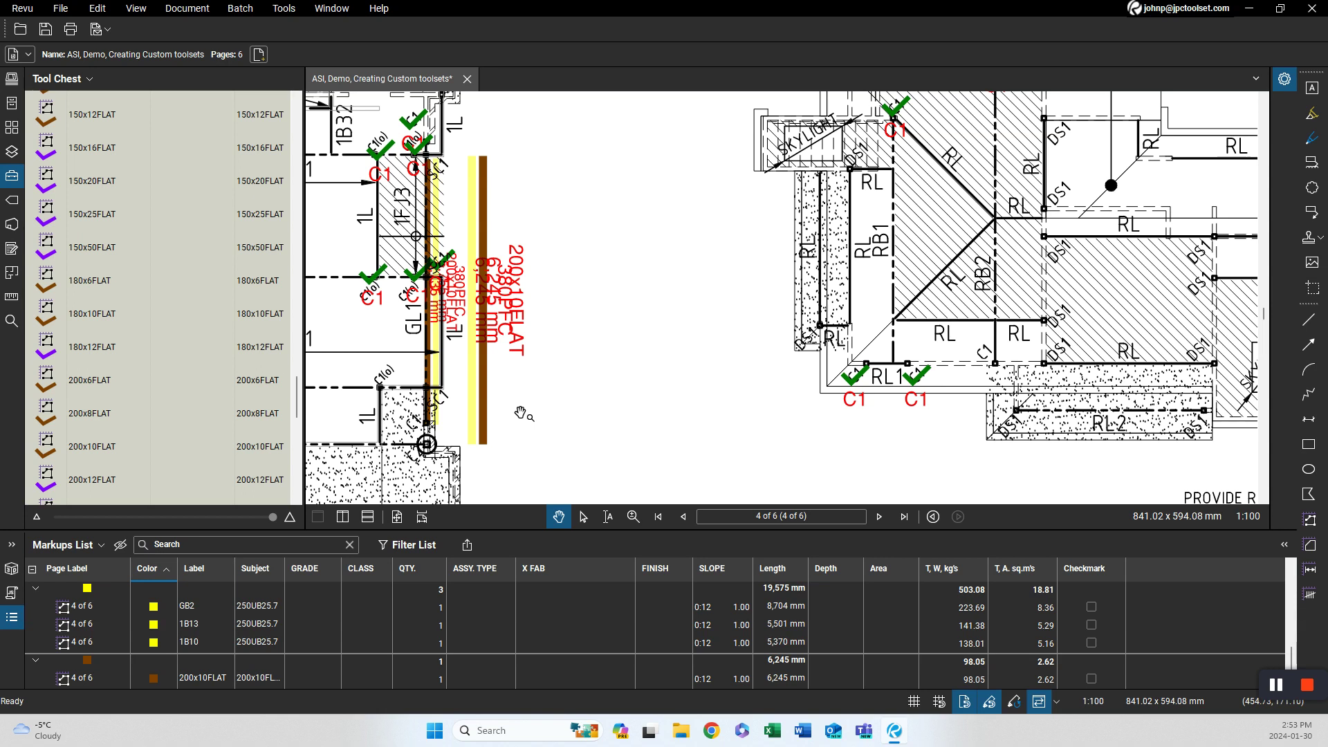
{"action": "scroll", "coordinate": [518, 417], "scroll_direction": "up", "scroll_amount": 4}
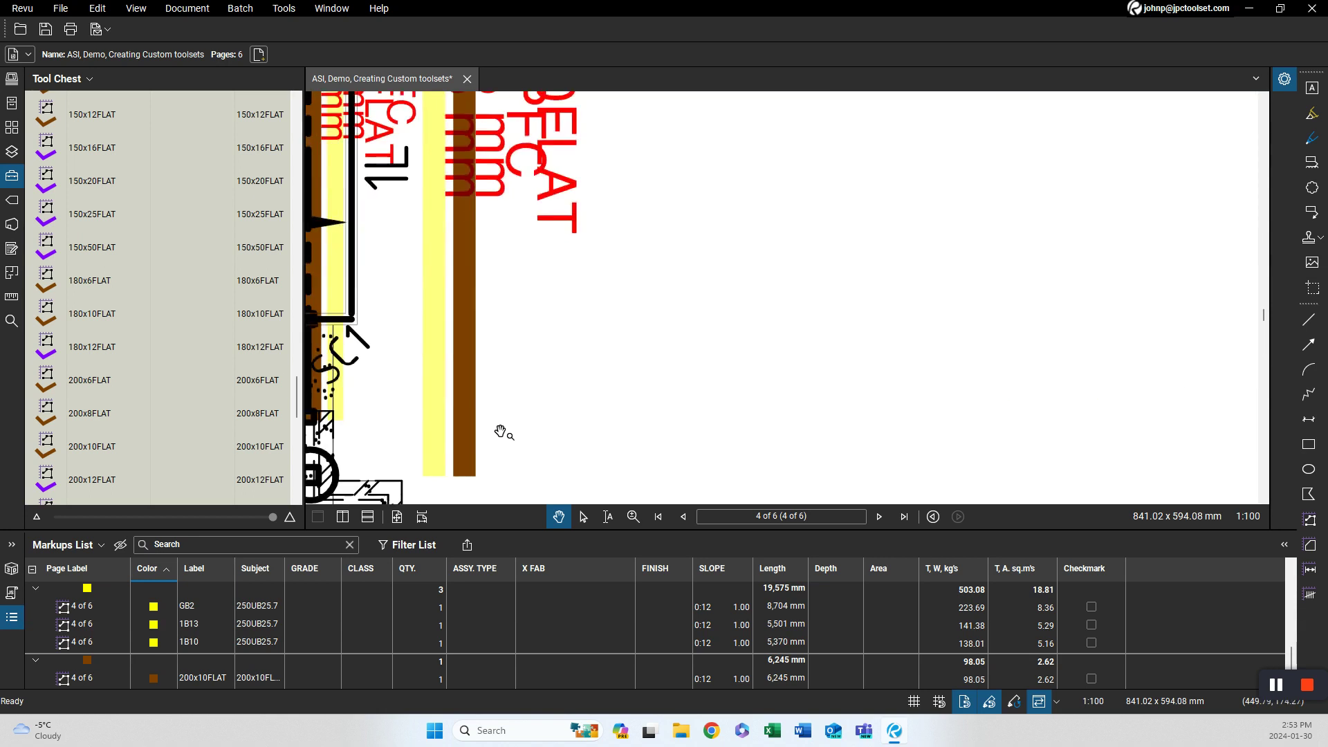
{"action": "left_click", "coordinate": [583, 516]}
{"action": "mouse_move", "coordinate": [511, 410]}
{"action": "left_mouse_down"}
{"action": "mouse_move", "coordinate": [504, 435]}
{"action": "mouse_move", "coordinate": [431, 493]}
{"action": "mouse_move", "coordinate": [418, 419]}
{"action": "left_mouse_up"}
{"action": "left_click", "coordinate": [662, 445]}
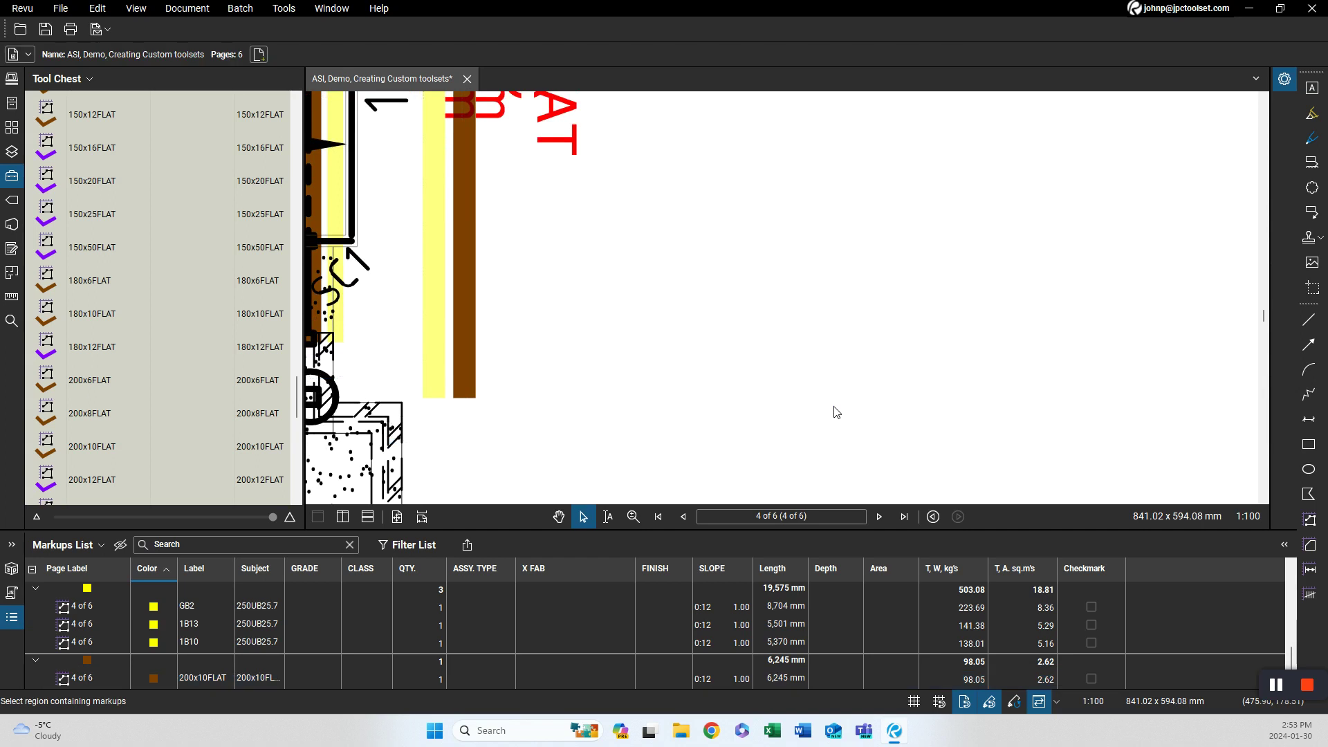
{"action": "left_click", "coordinate": [474, 392]}
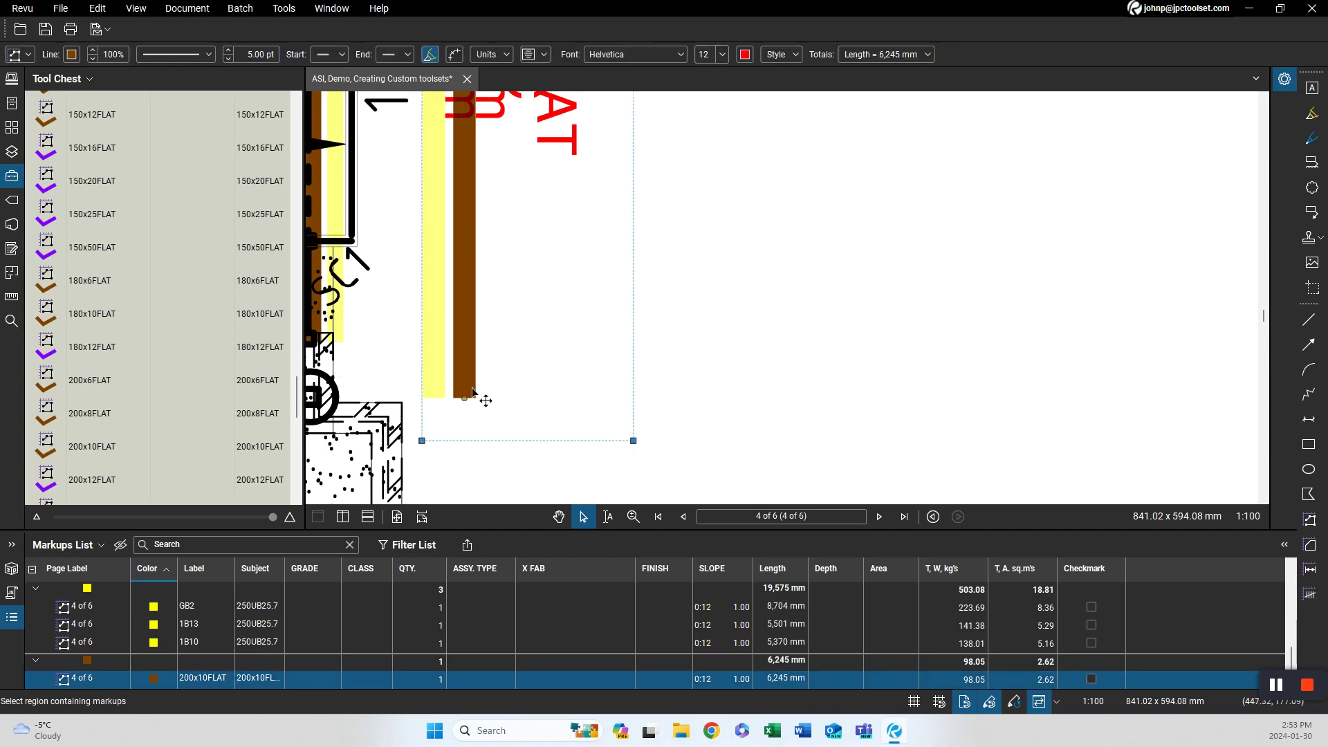
{"action": "left_click", "coordinate": [435, 384]}
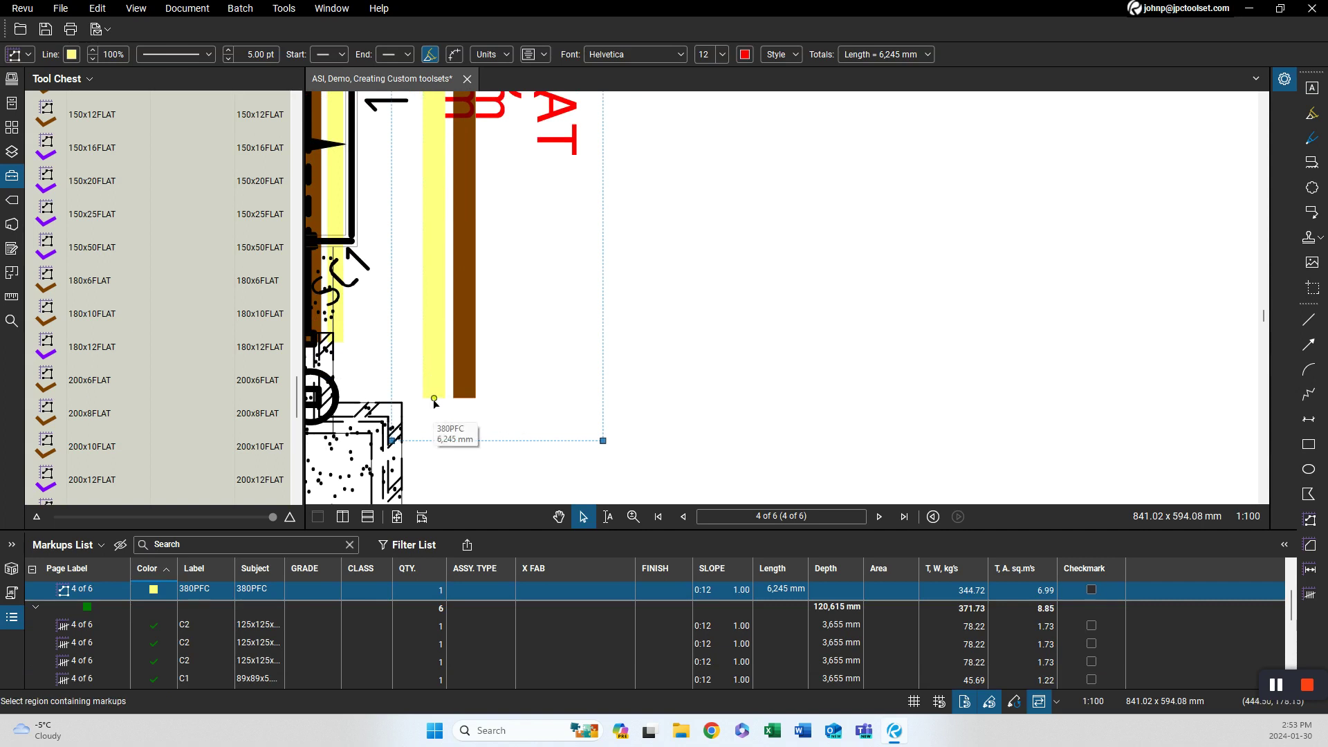
{"action": "right_click", "coordinate": [434, 404]}
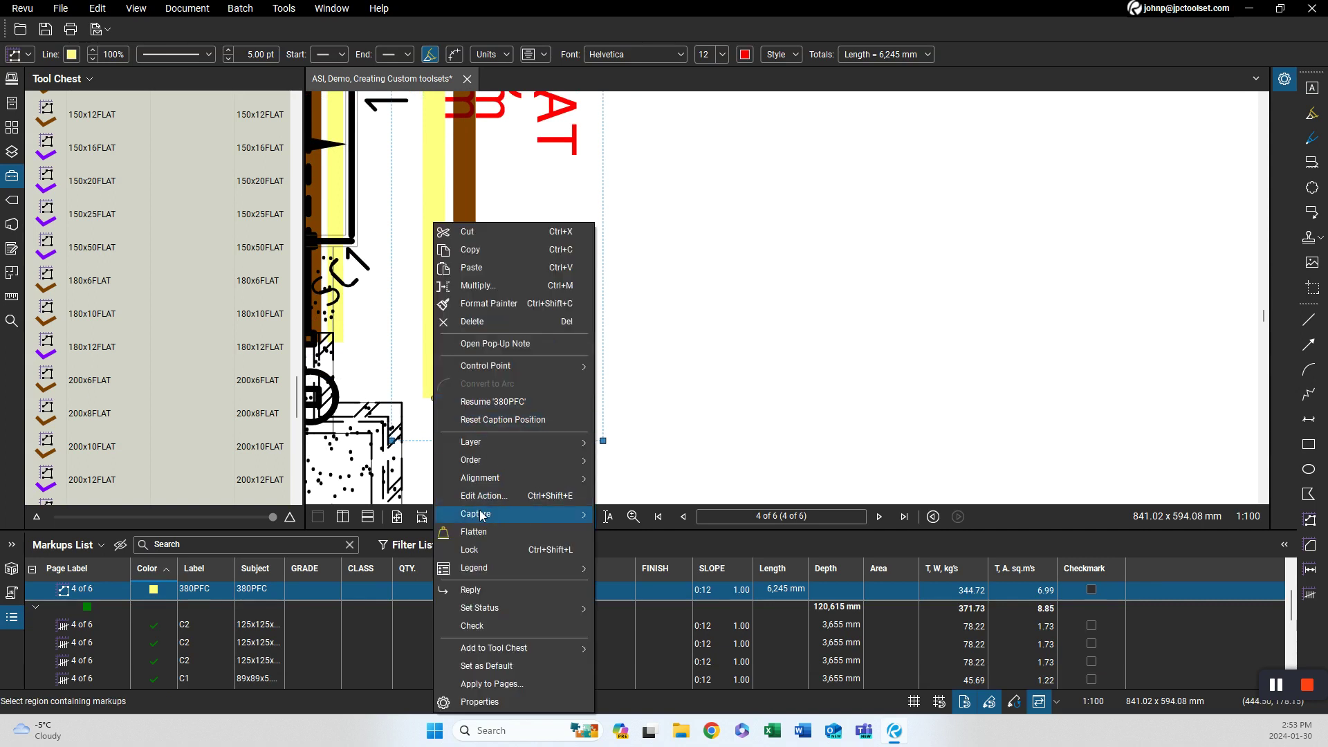
{"action": "mouse_move", "coordinate": [482, 519]}
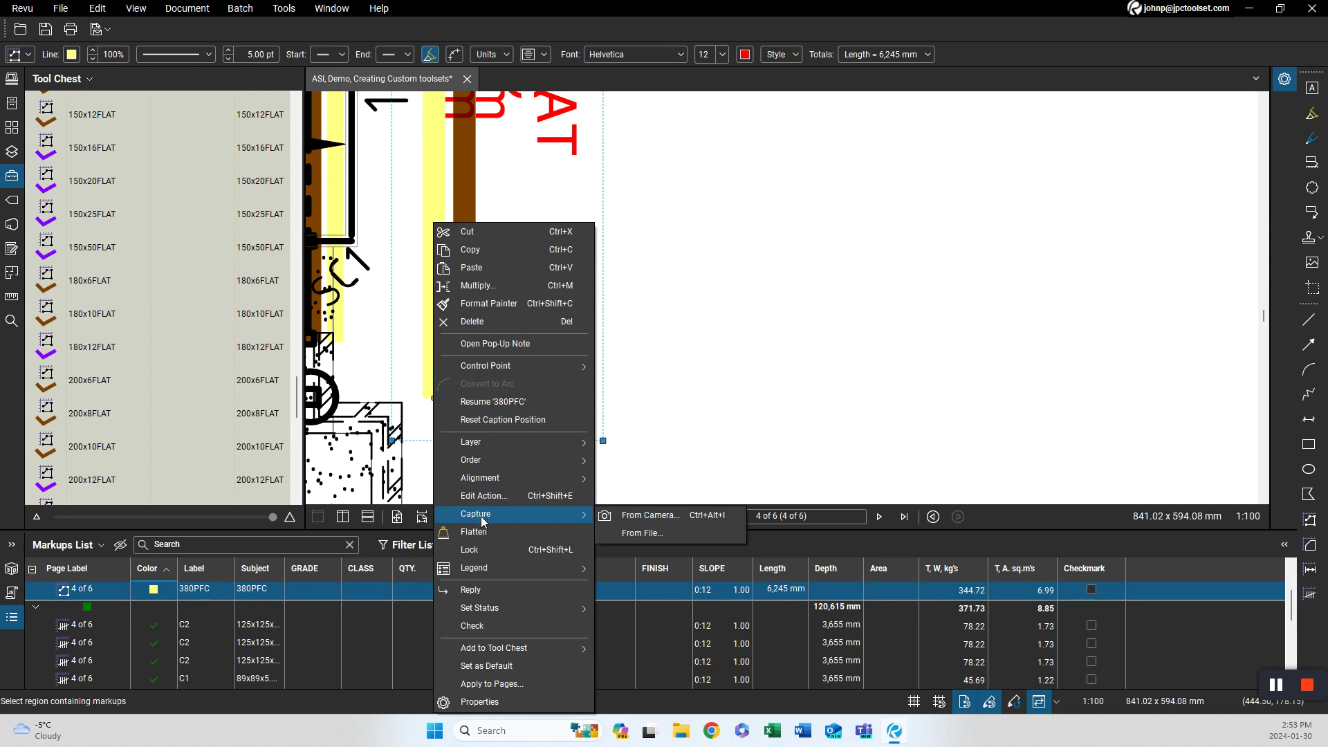
{"action": "left_click", "coordinate": [683, 425]}
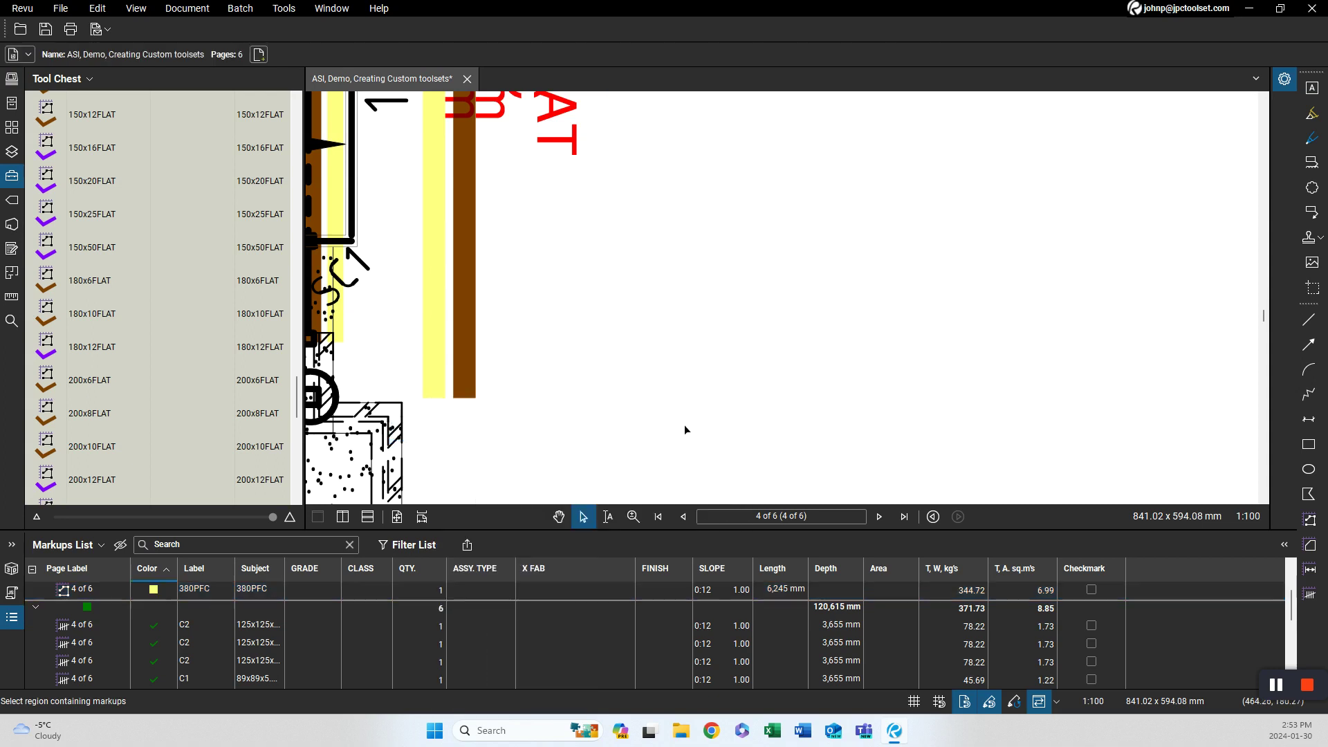
{"action": "left_click", "coordinate": [468, 397]}
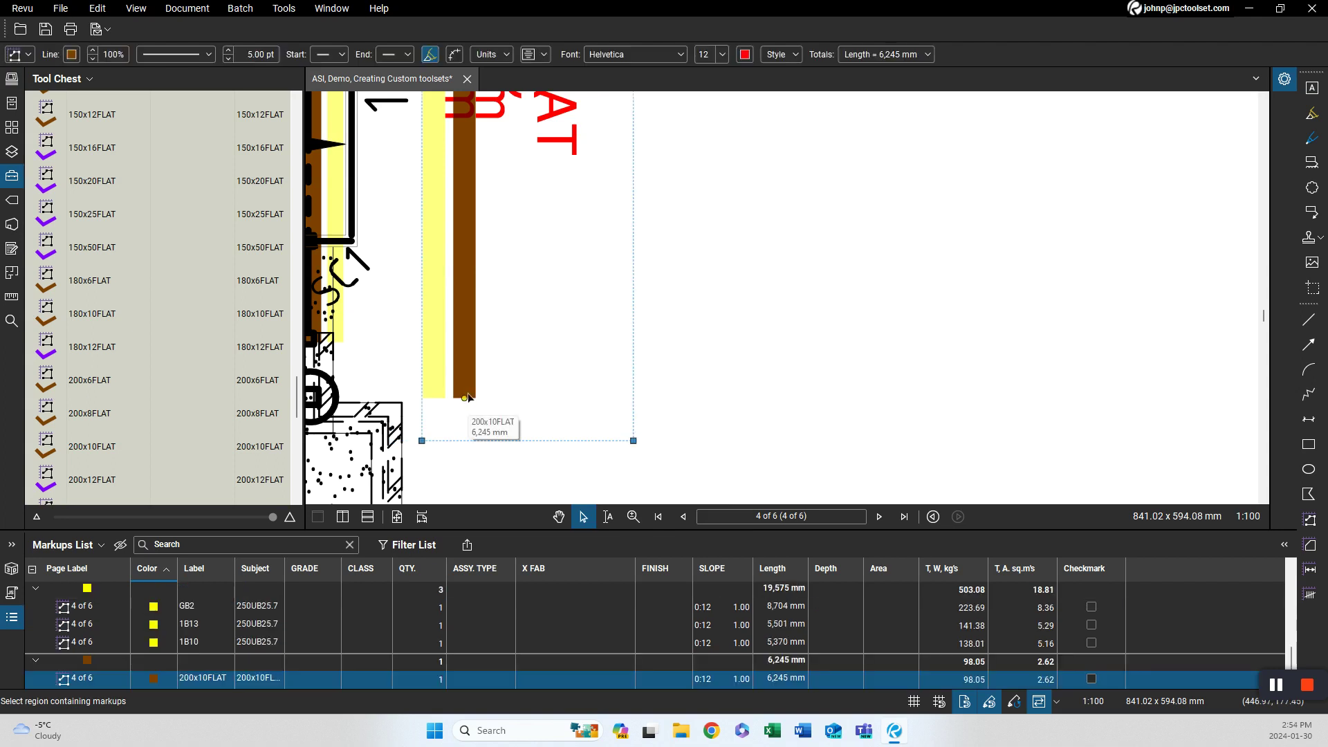
{"action": "left_click", "coordinate": [747, 386]}
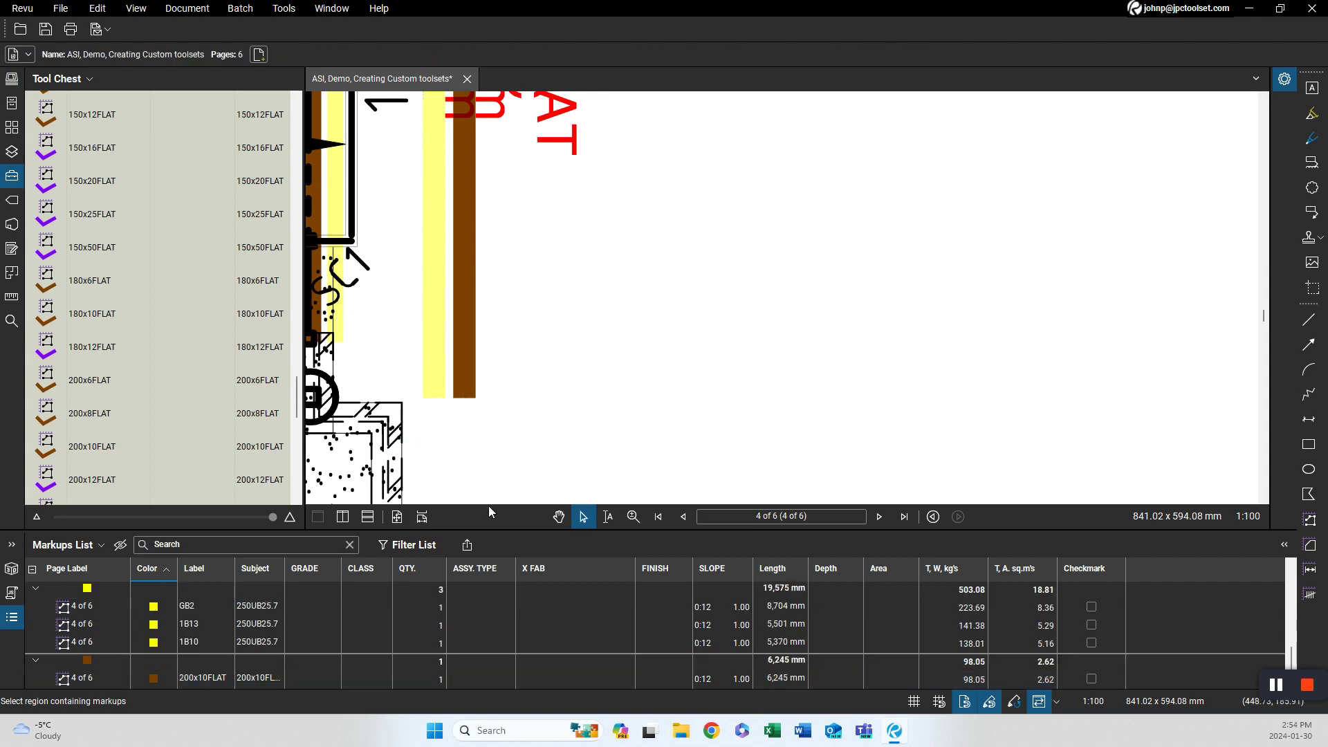
{"action": "left_click_drag", "start_coordinate": [500, 359], "coordinate": [424, 415]}
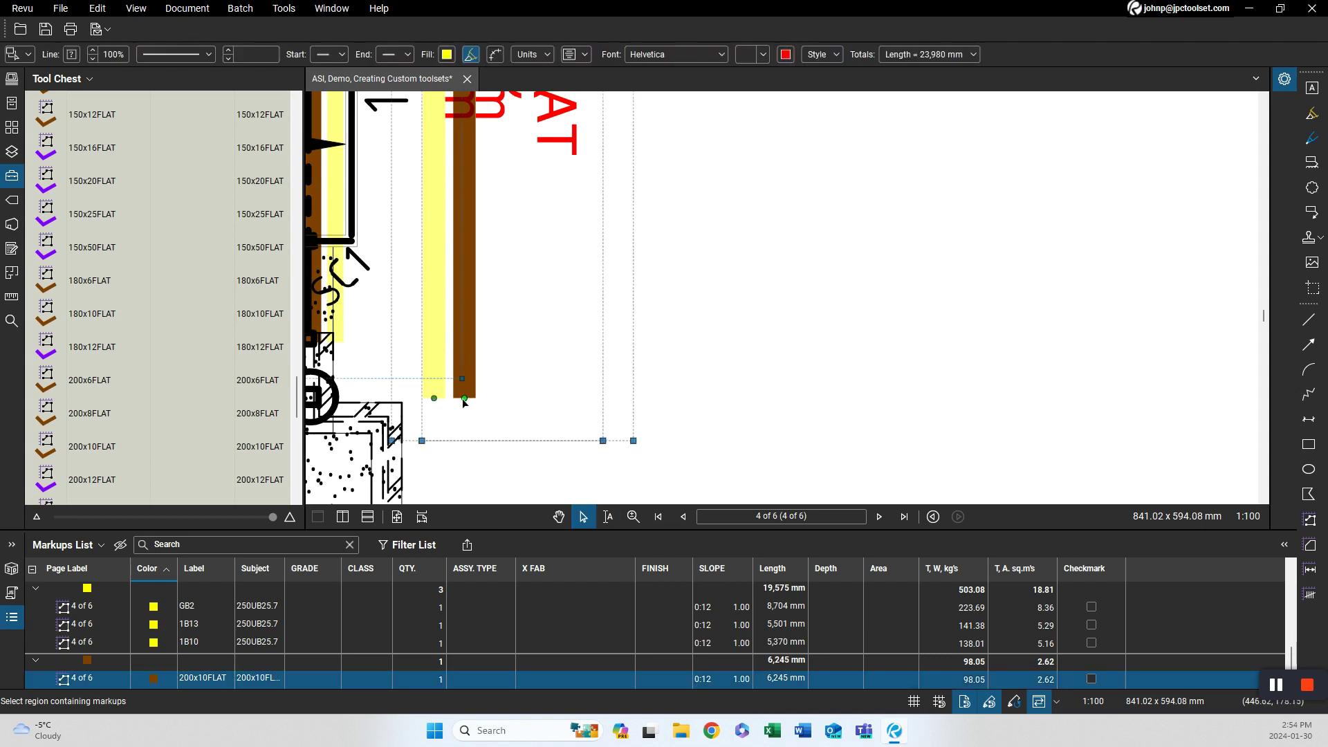
{"action": "right_click", "coordinate": [461, 398]}
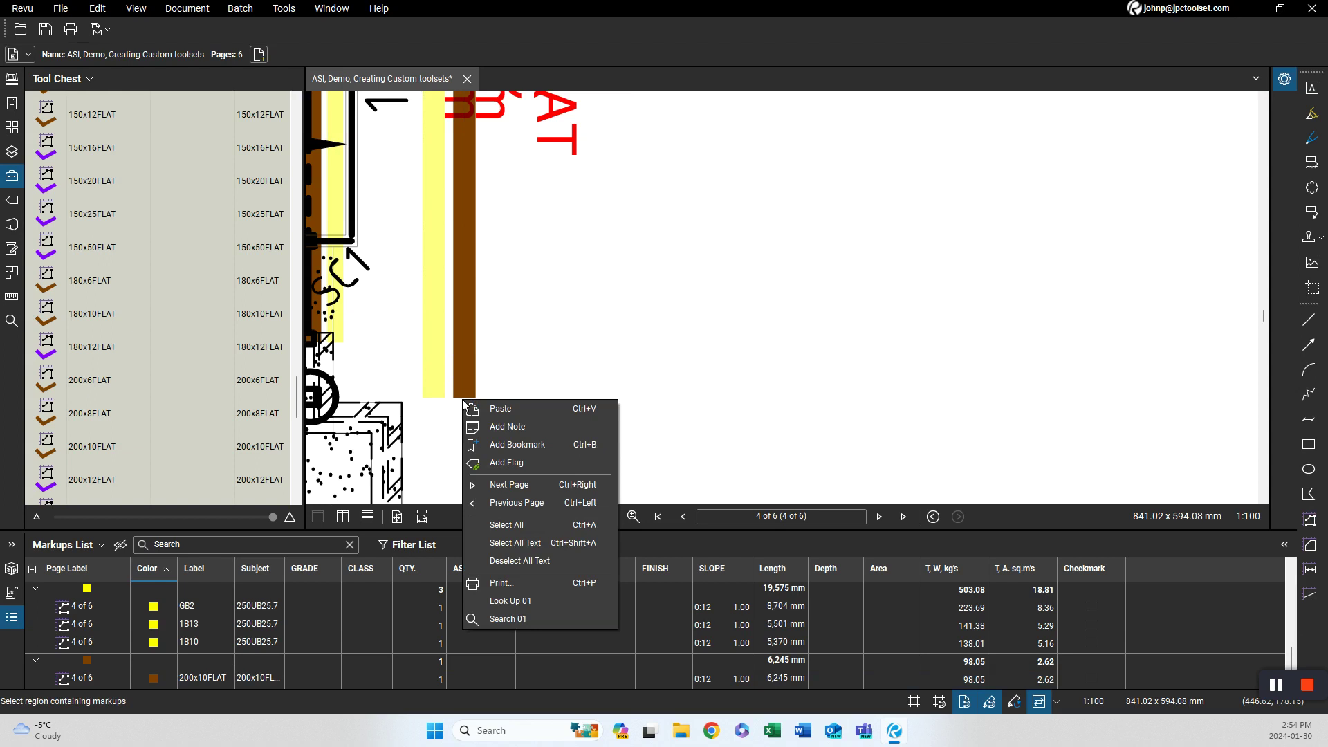
{"action": "left_click", "coordinate": [763, 413]}
Group the new 380PFC and 200x10FLAT measurements together with the existing built-up group on the GL1 line.
{"action": "left_click_drag", "start_coordinate": [517, 365], "coordinate": [433, 400]}
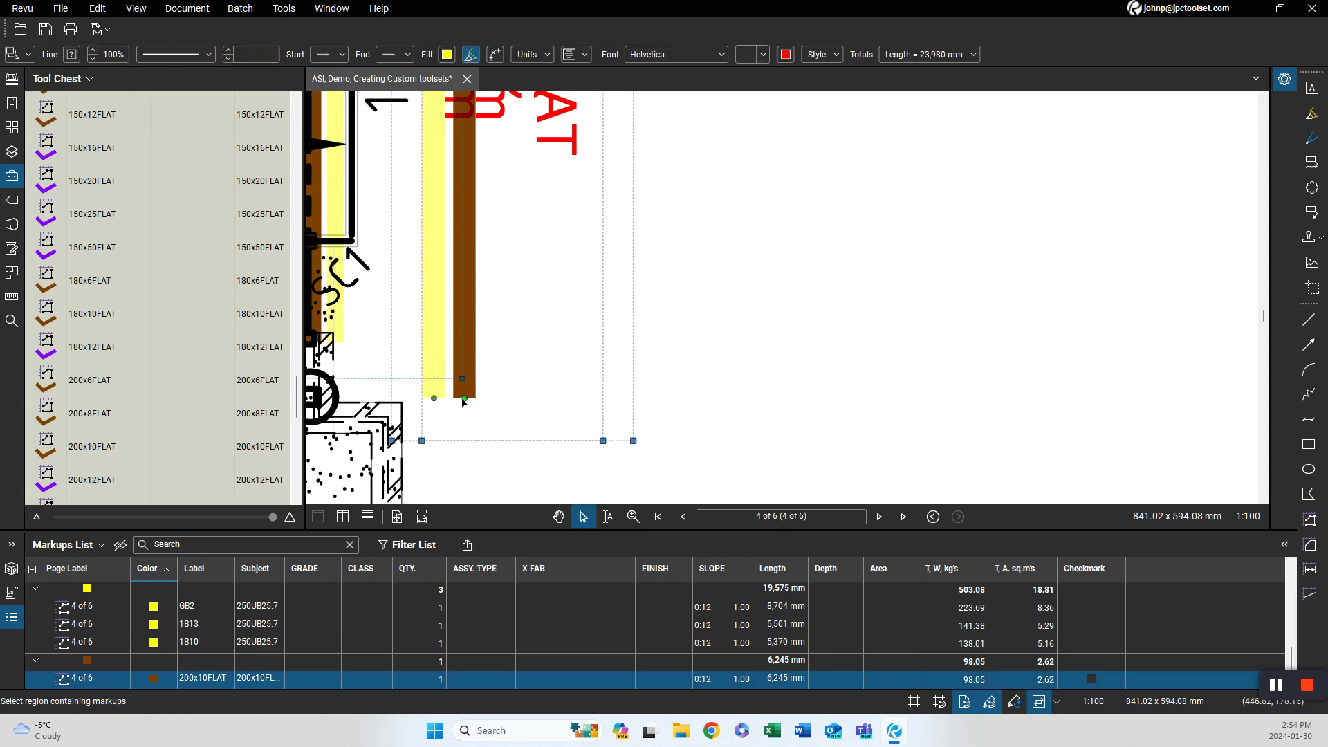
{"action": "right_click", "coordinate": [462, 399]}
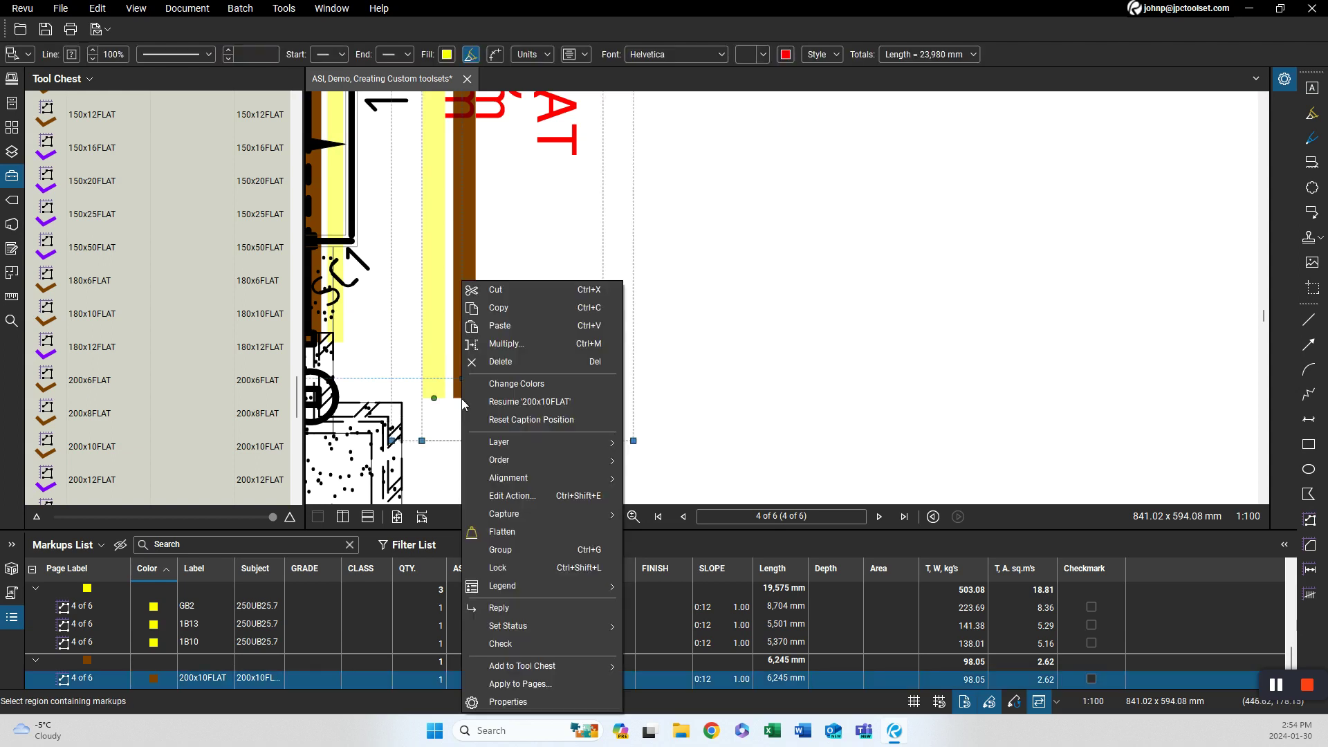
{"action": "left_click", "coordinate": [493, 549]}
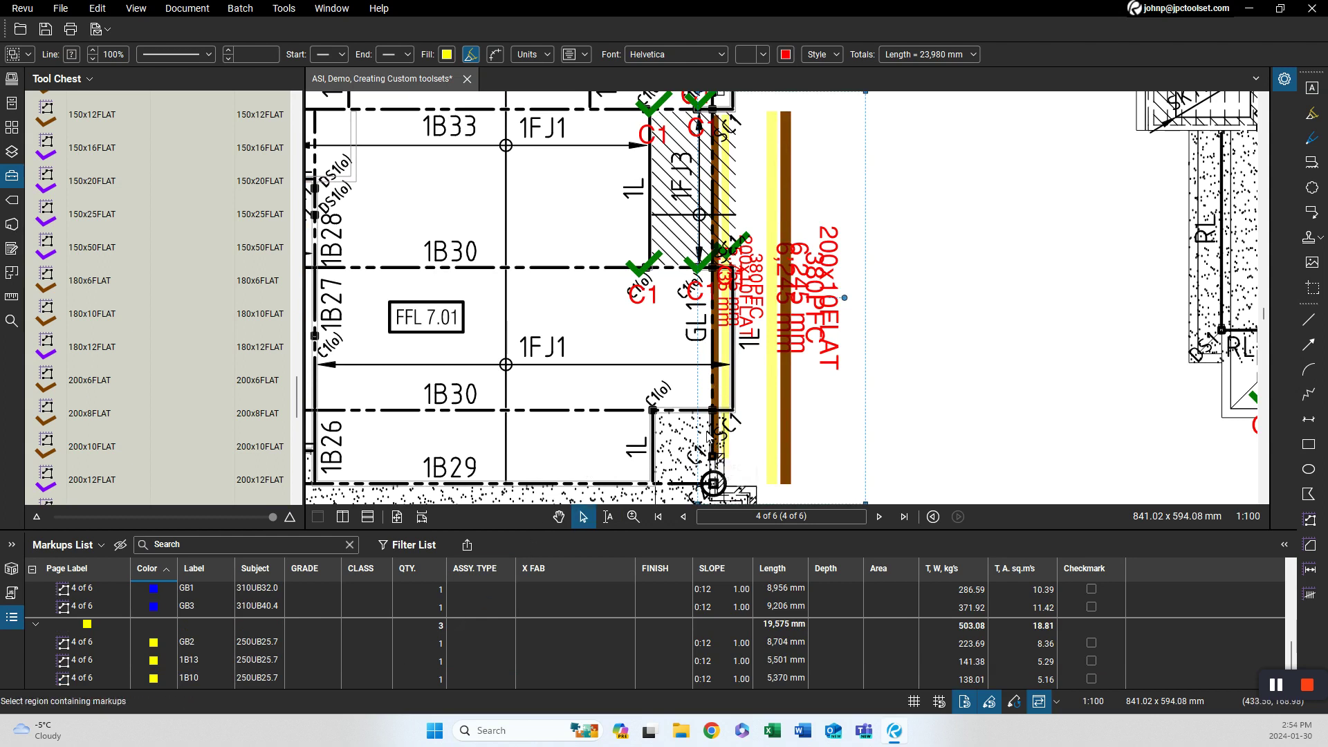
{"action": "key", "text": "Escape"}
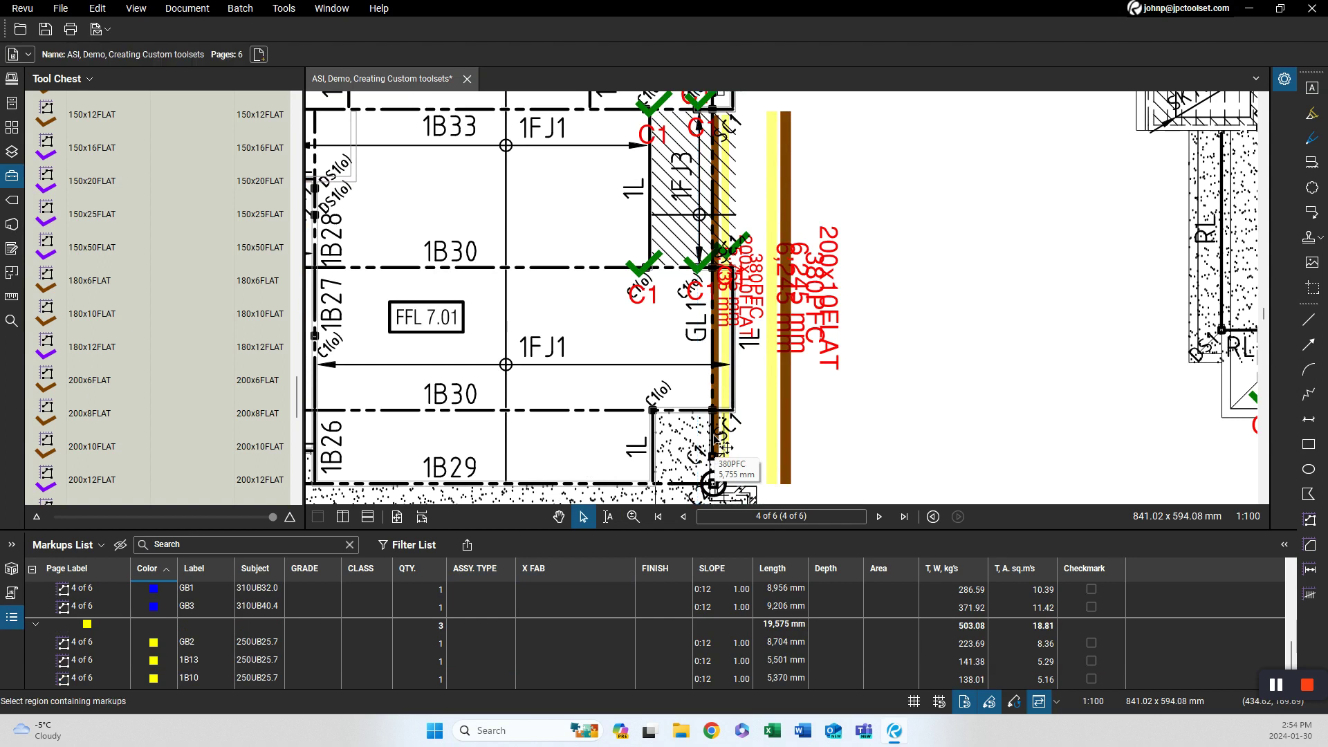
Set the combined group's subject to GL1 in the markups list and collapse the ASI, Type & Size, FLAT set.
{"action": "left_click", "coordinate": [727, 438]}
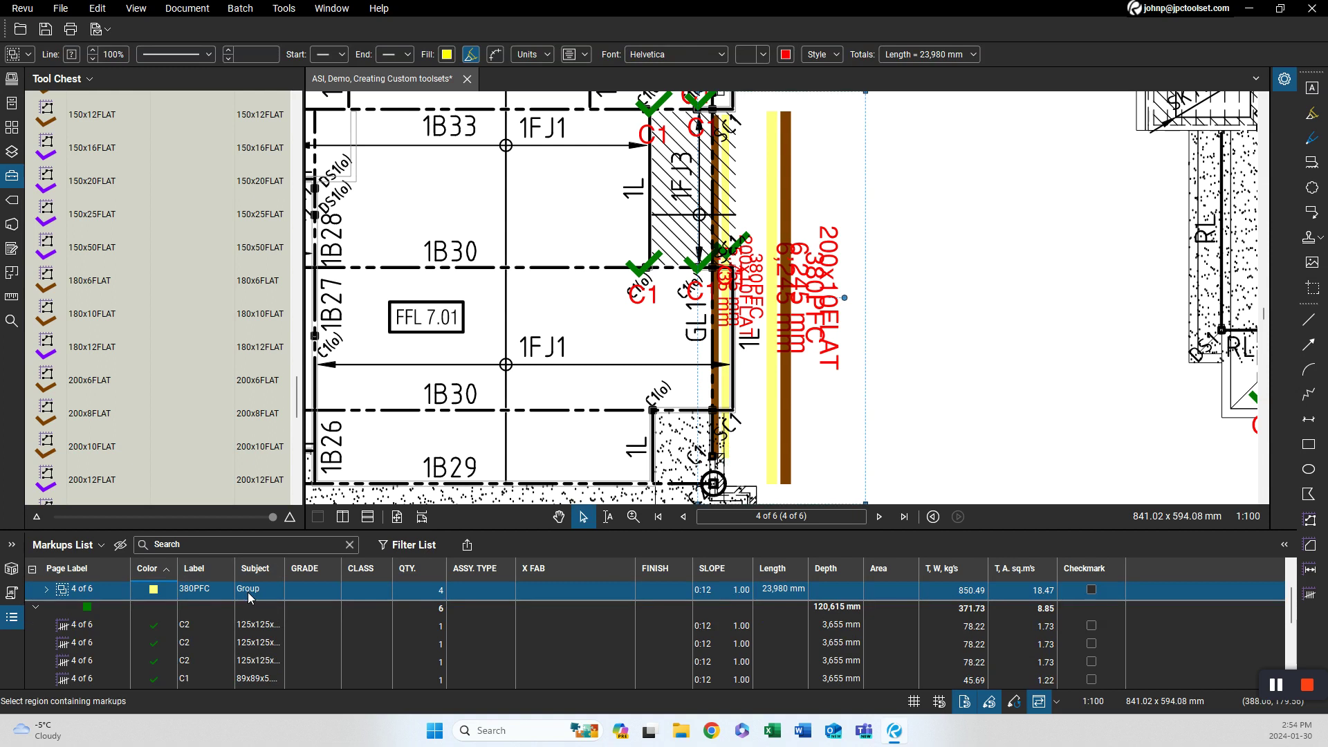
{"action": "left_click_drag", "start_coordinate": [269, 593], "coordinate": [223, 595]}
{"action": "type", "text": "GL"}
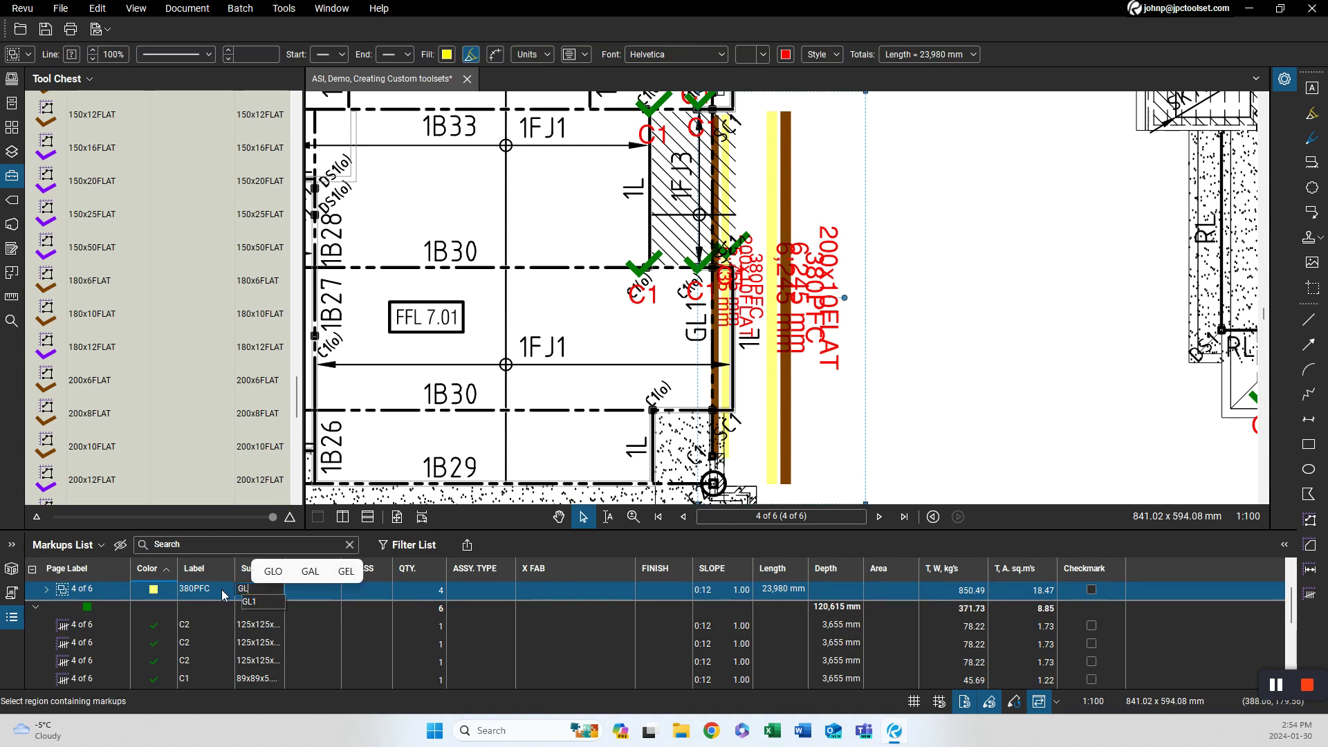
{"action": "type", "text": "1"}
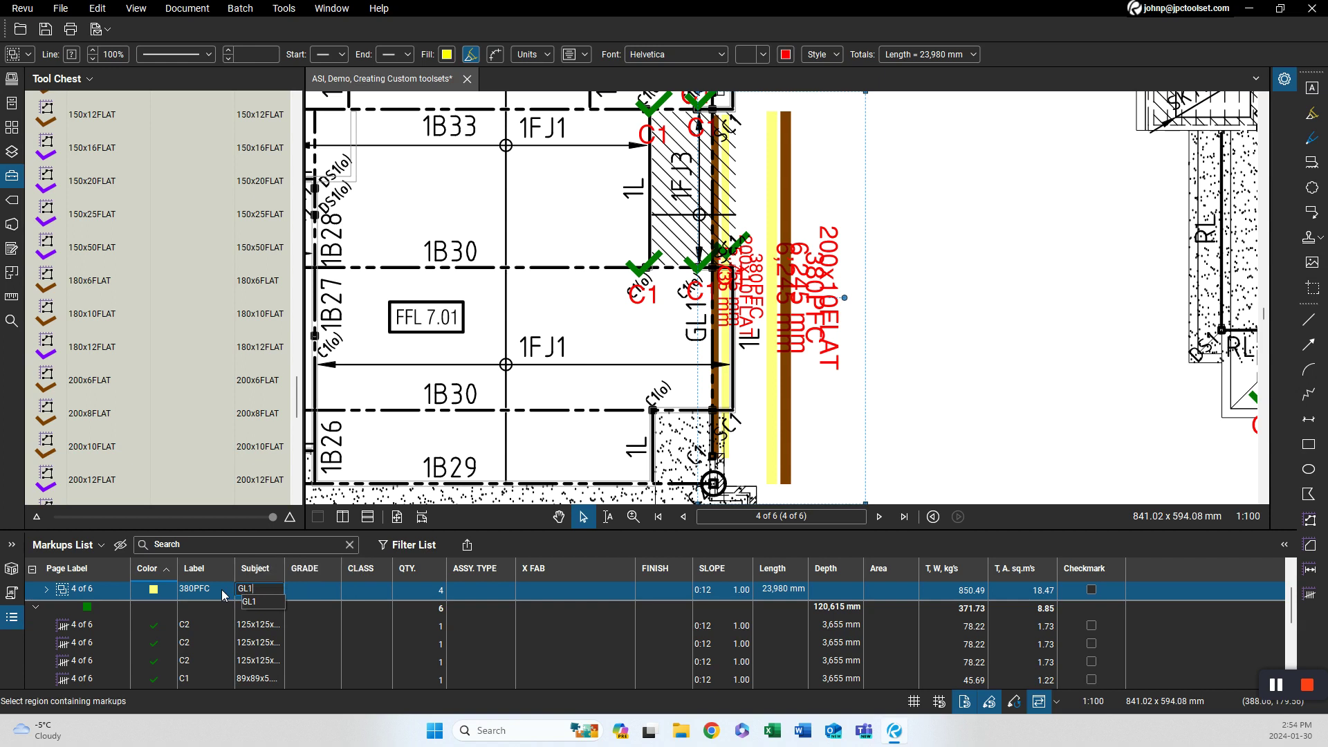
{"action": "key", "text": "Return"}
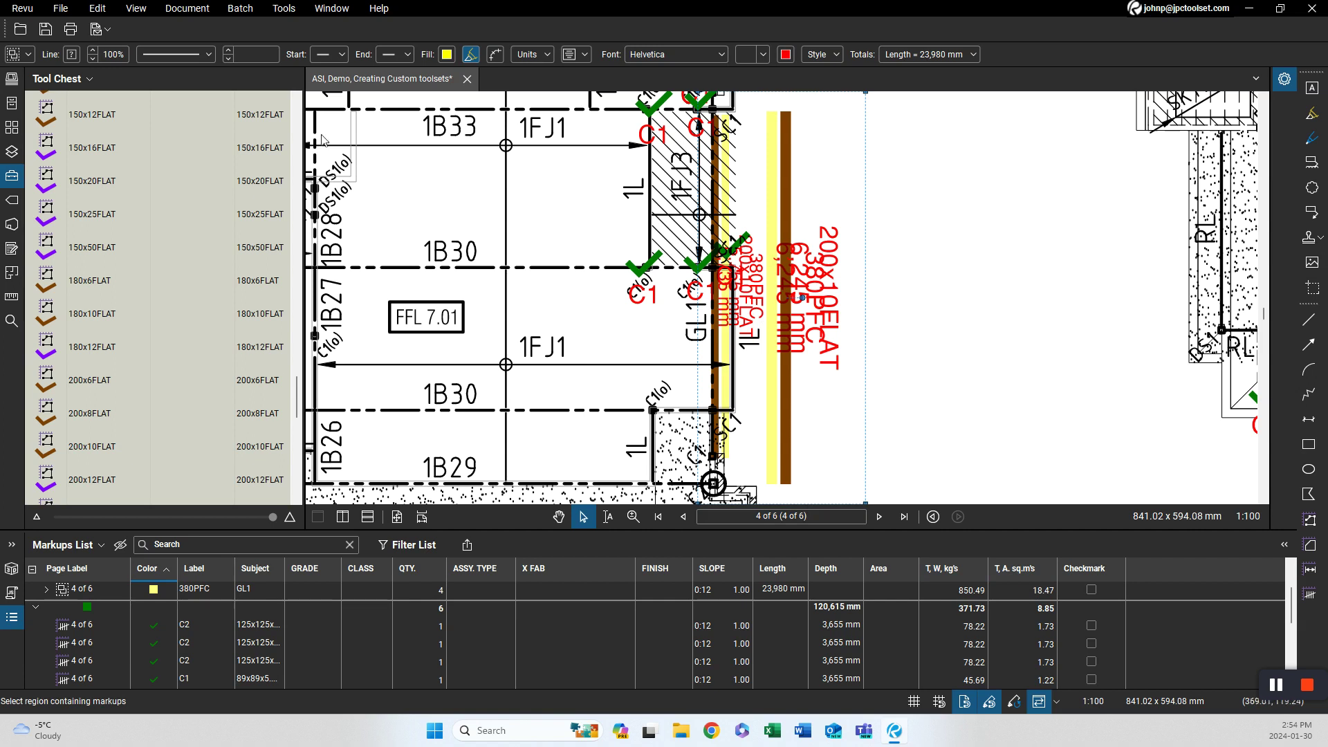
{"action": "scroll", "coordinate": [298, 119], "scroll_direction": "up", "scroll_amount": 10}
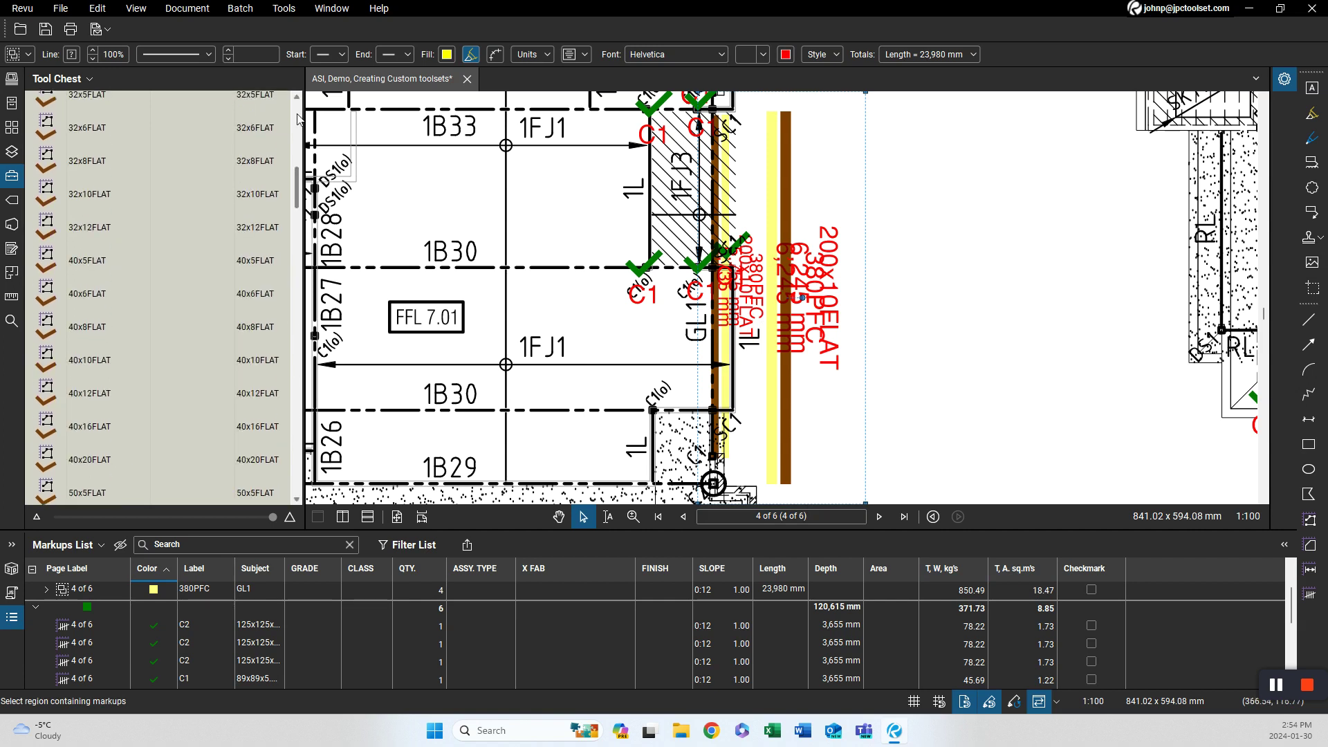
{"action": "left_click", "coordinate": [215, 262]}
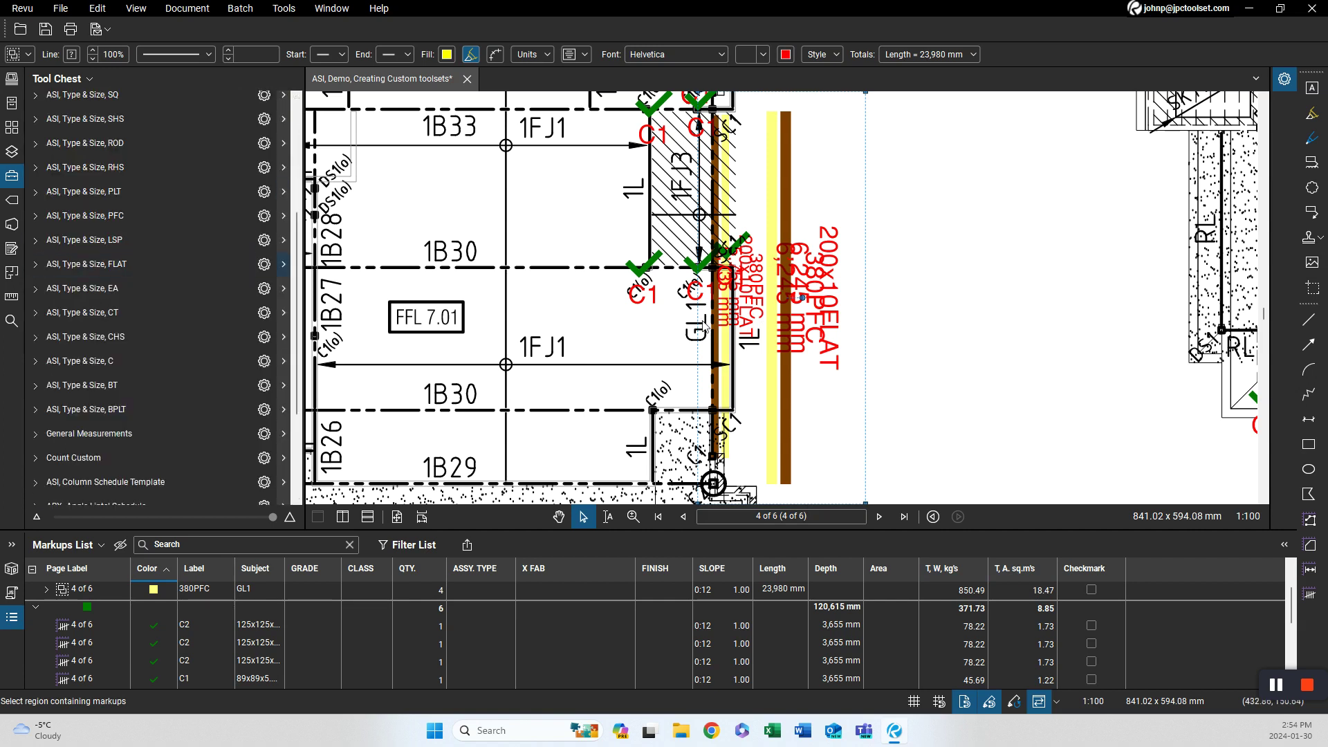